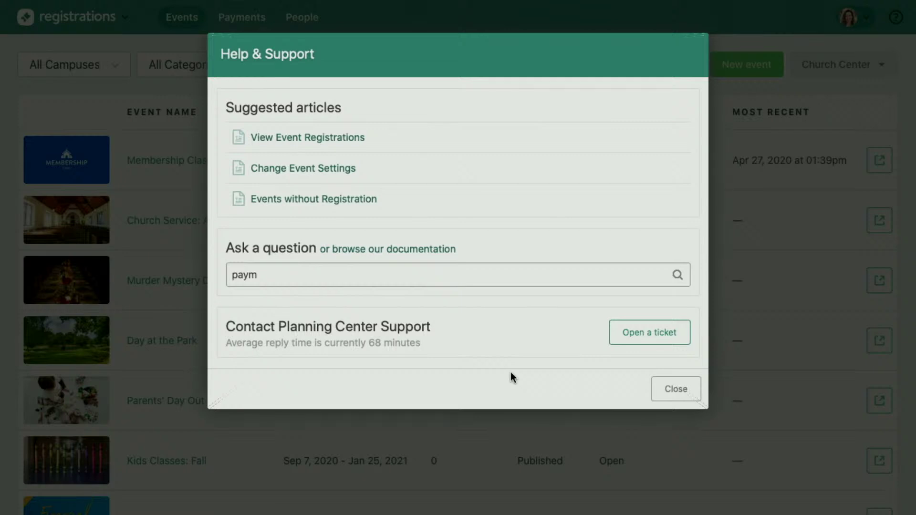
# Close the Help & Support window to return to the Events list.
pyautogui.click(687, 399)
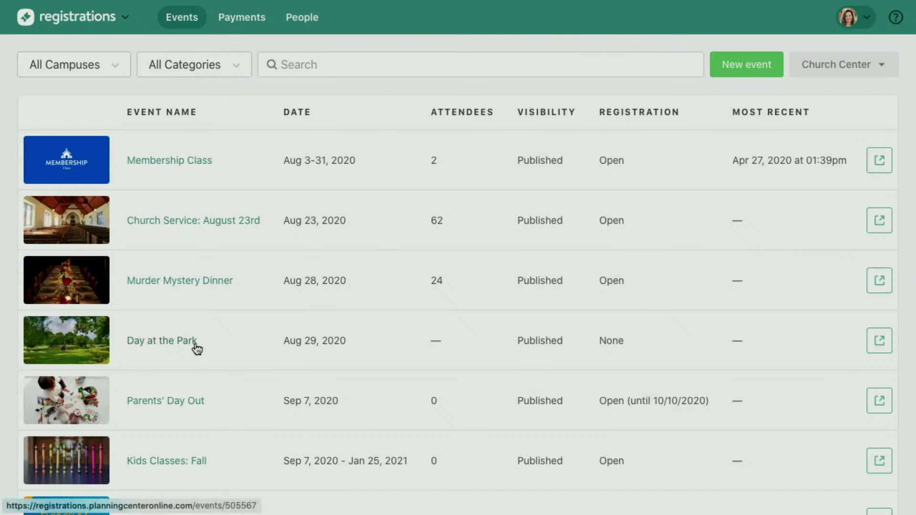
# Open the Day at the Park event and start editing its event image.
pyautogui.click(146, 342)
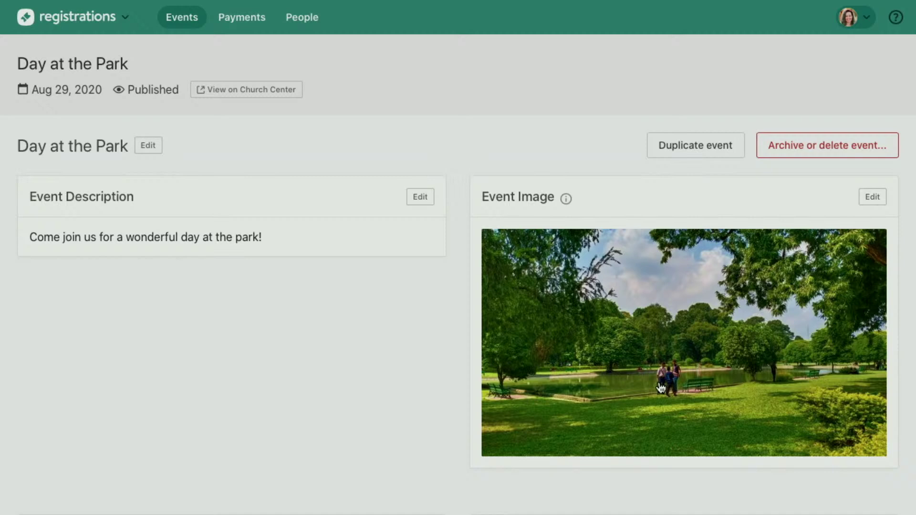
pyautogui.click(661, 388)
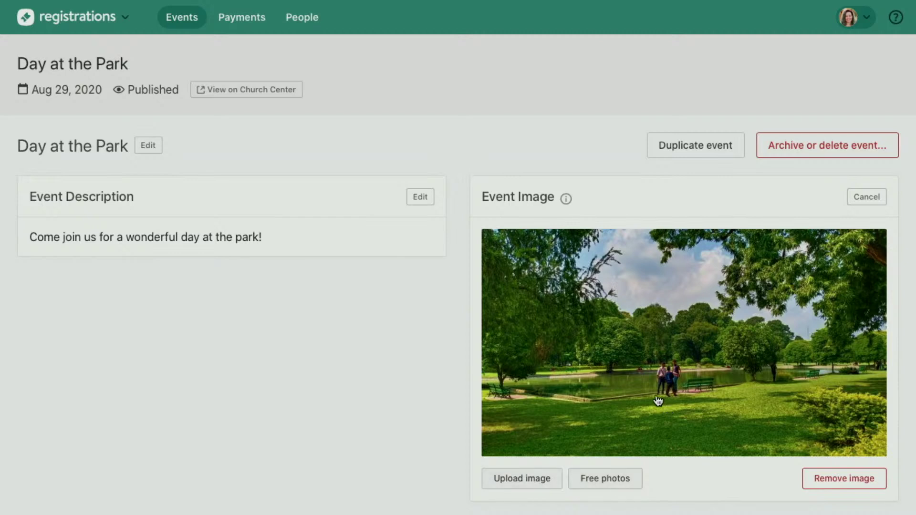
pyautogui.click(874, 197)
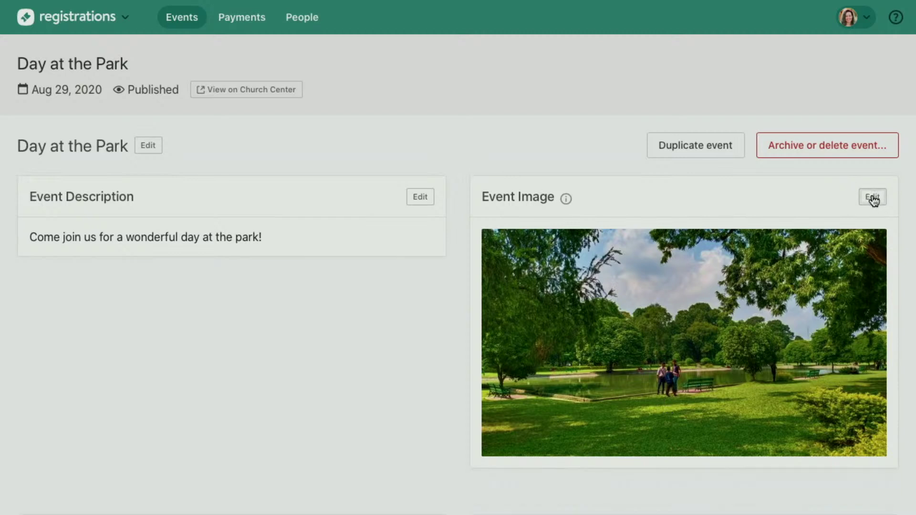
pyautogui.scroll(-5, 437, 311)
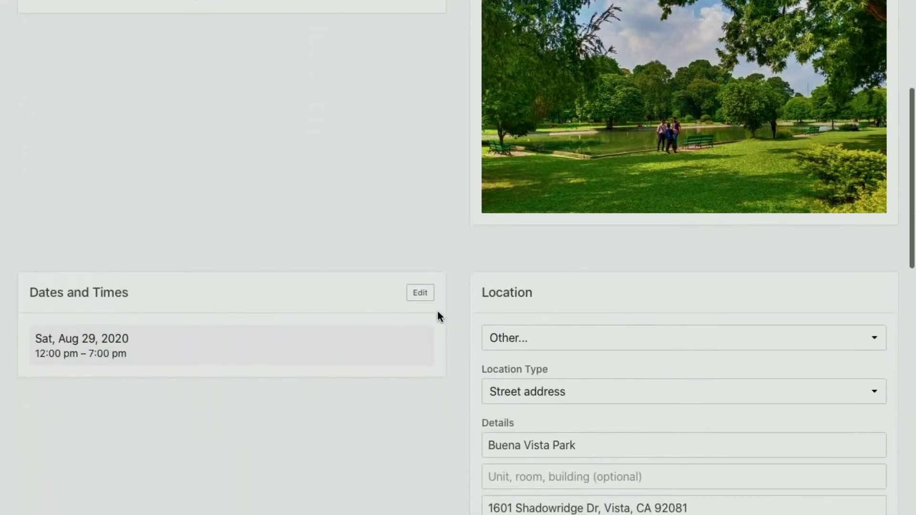
pyautogui.scroll(-2, 455, 459)
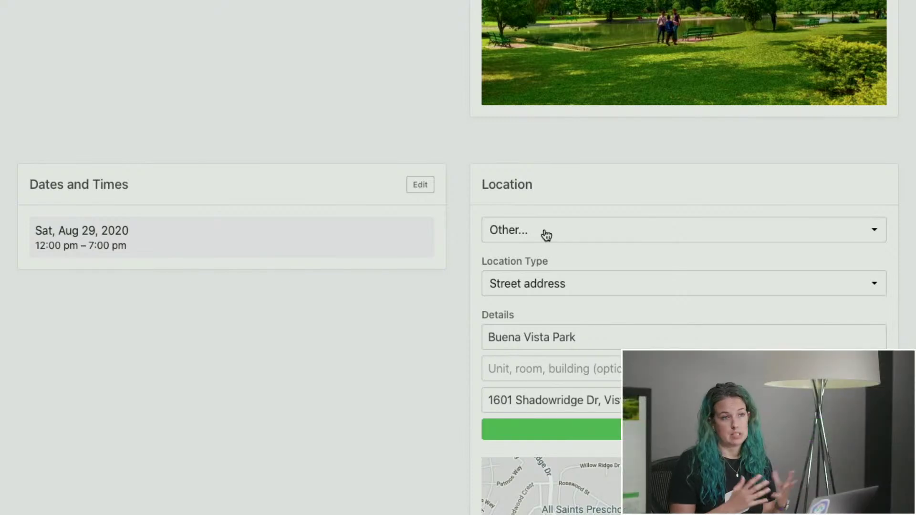
pyautogui.click(546, 233)
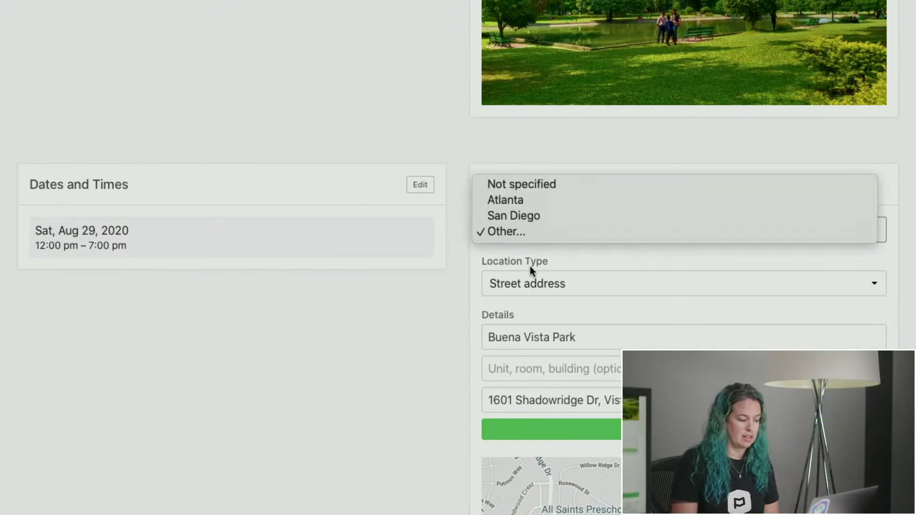
pyautogui.click(535, 284)
pyautogui.click(529, 286)
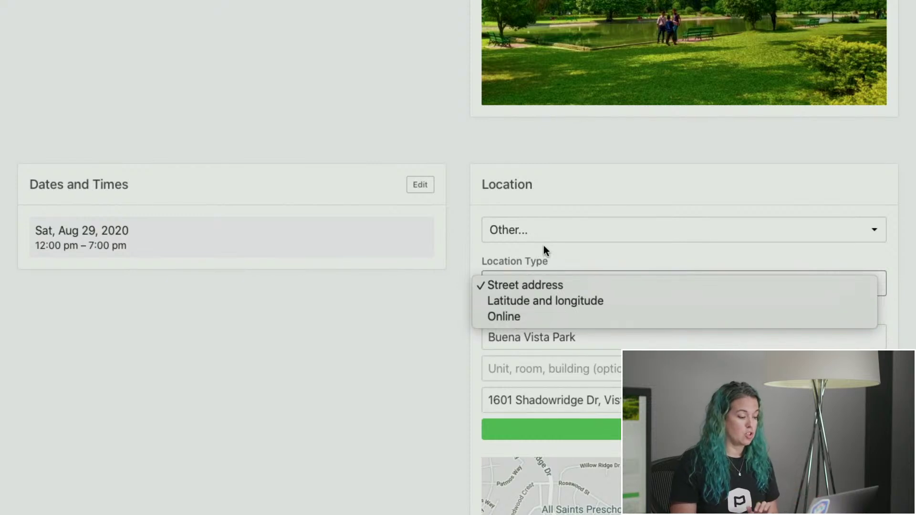
pyautogui.click(544, 260)
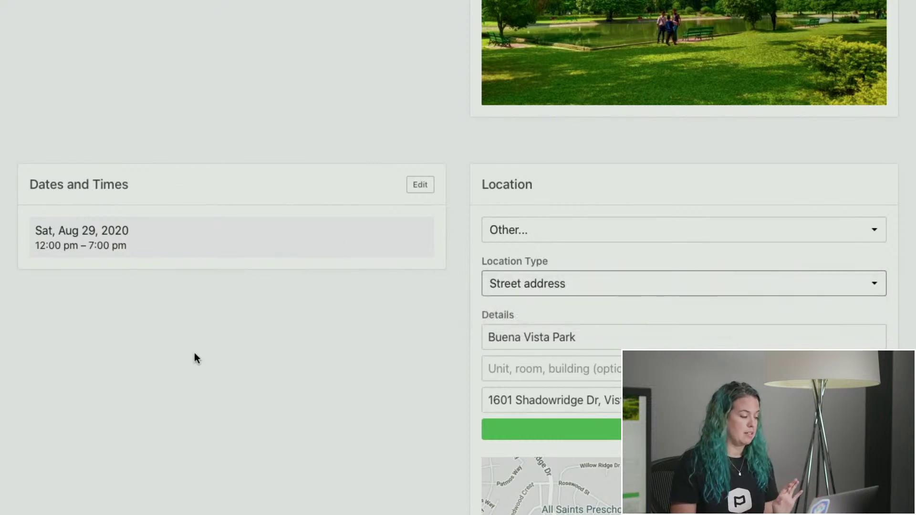
pyautogui.scroll(-8, 195, 376)
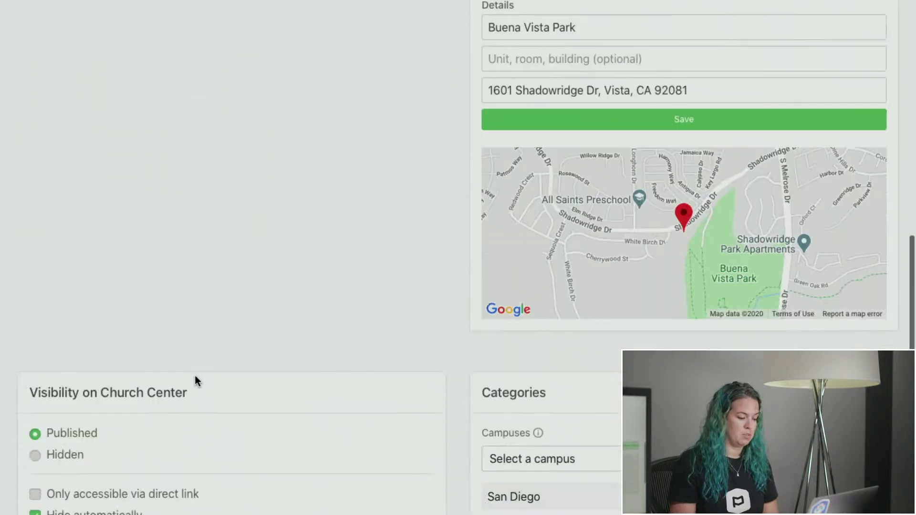
pyautogui.scroll(3, 472, 272)
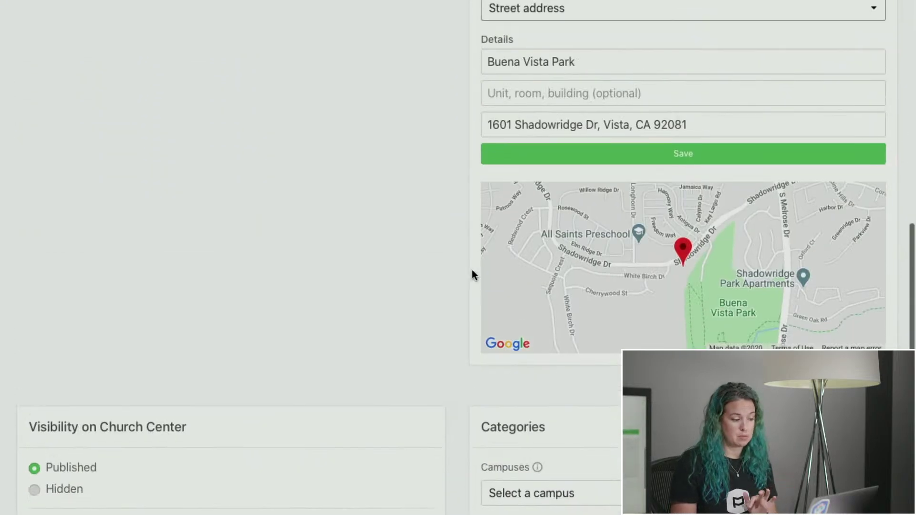
pyautogui.scroll(-3, 233, 336)
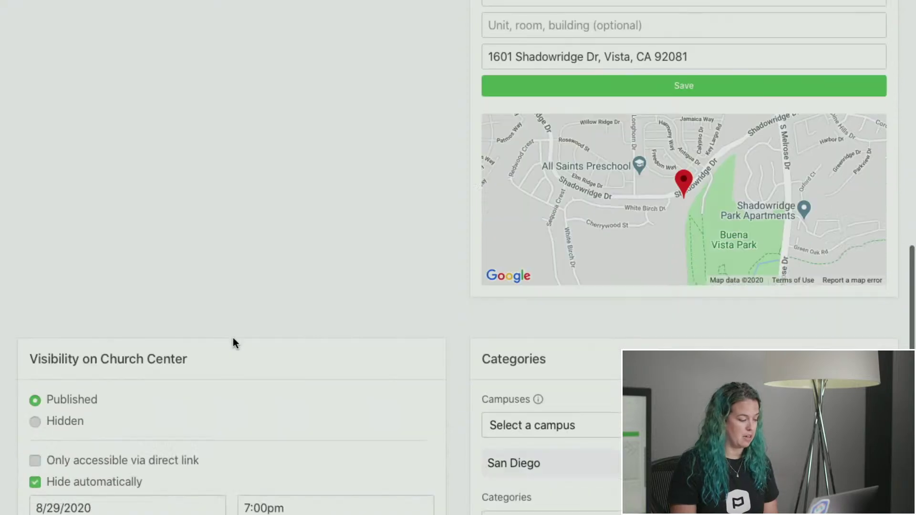
pyautogui.scroll(-3, 236, 369)
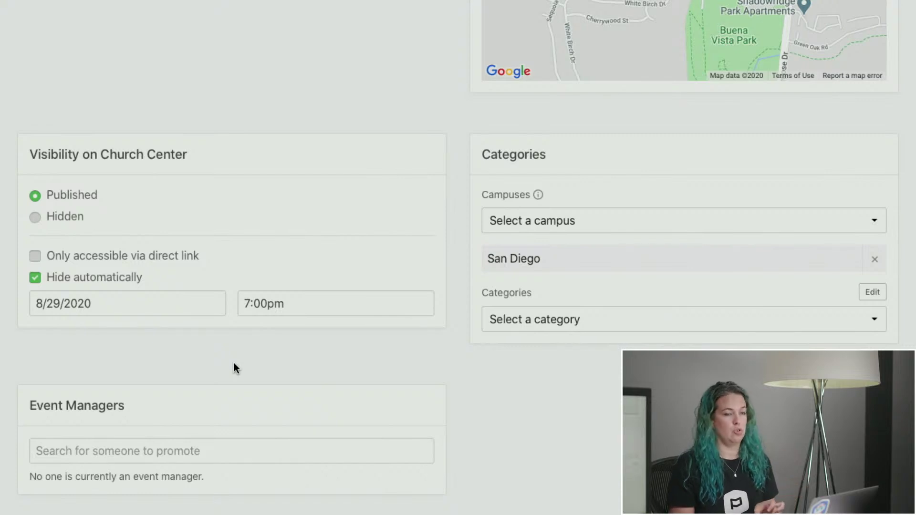
pyautogui.scroll(-1, 234, 368)
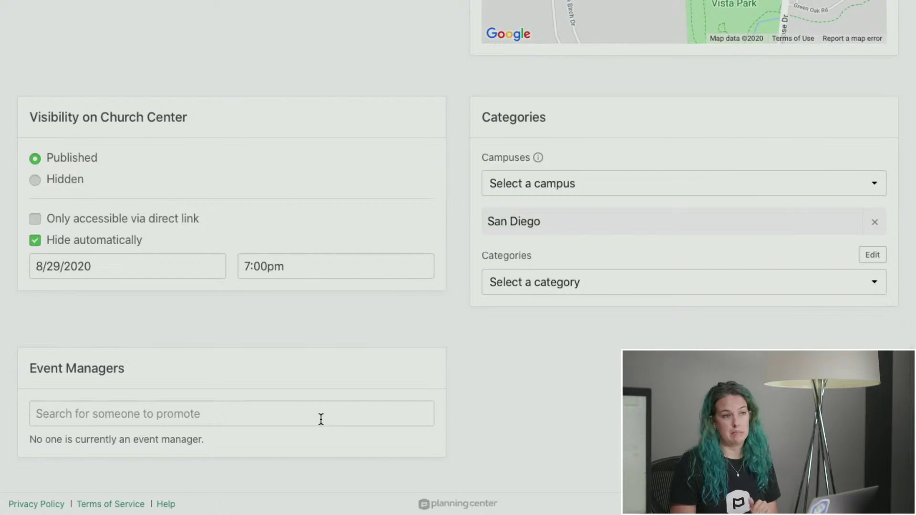
pyautogui.scroll(15, 321, 419)
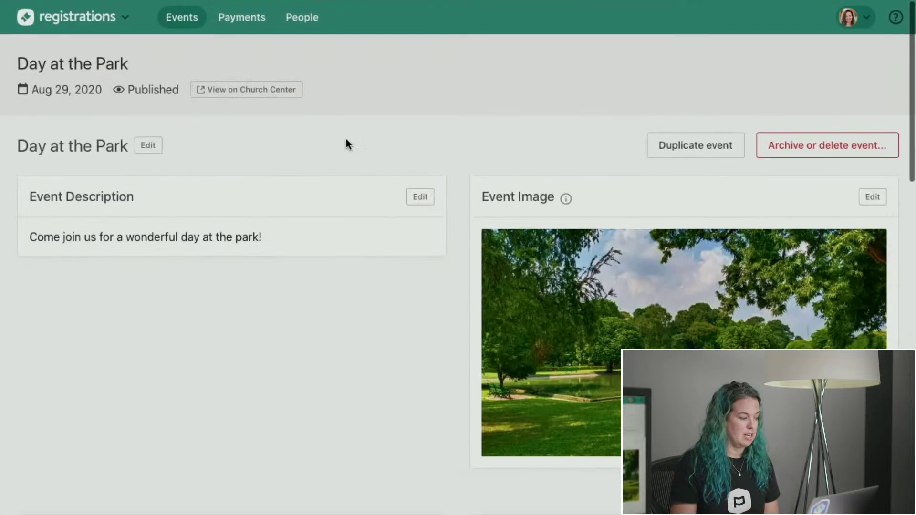
# View Day at the Park on Church Center and scroll through its August 29, 2020 details and location.
pyautogui.click(239, 100)
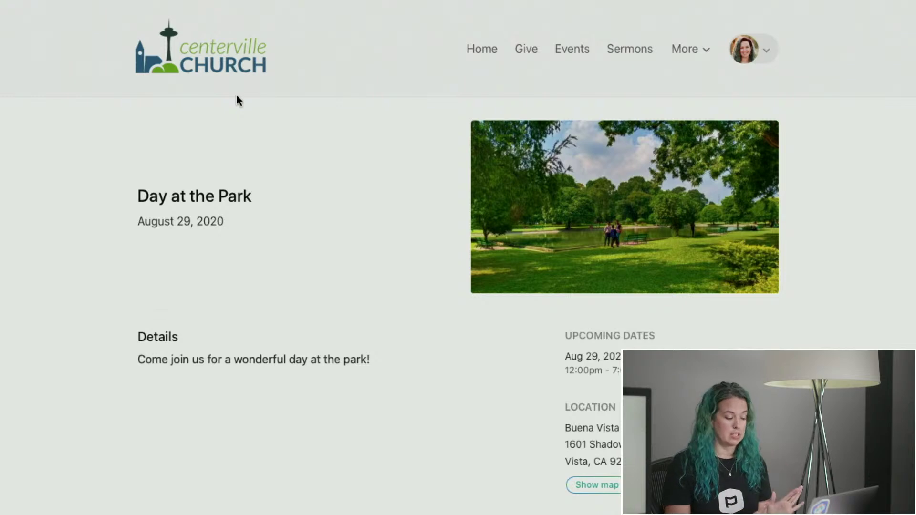
pyautogui.press('super+w')
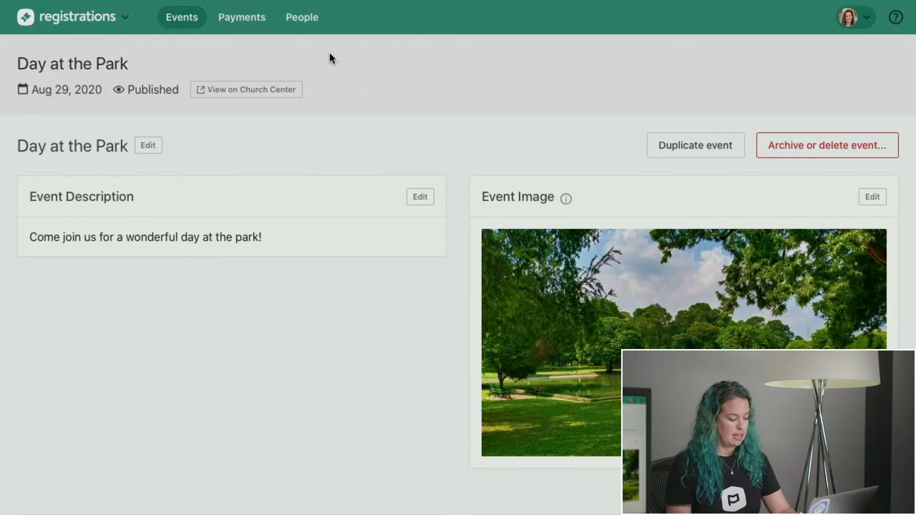
pyautogui.press('super+shift+t')
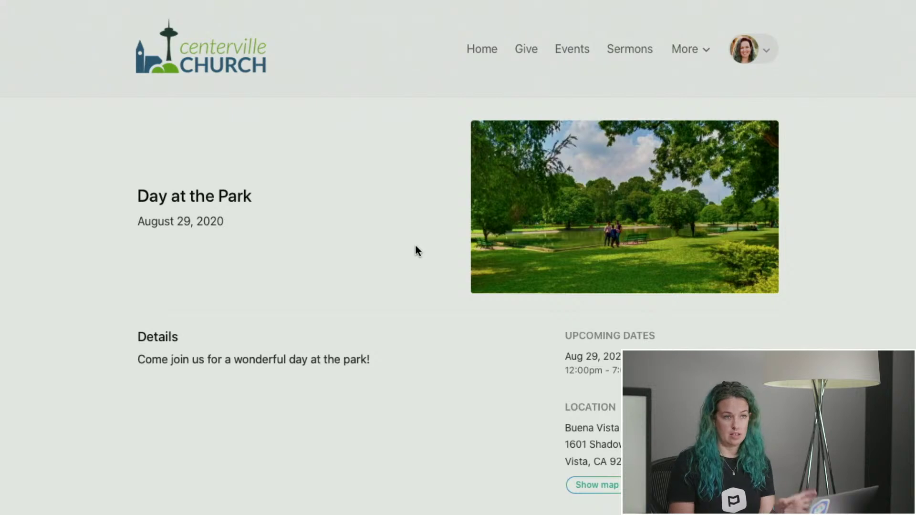
pyautogui.scroll(-1, 416, 249)
pyautogui.scroll(-3, 415, 247)
pyautogui.scroll(4, 415, 248)
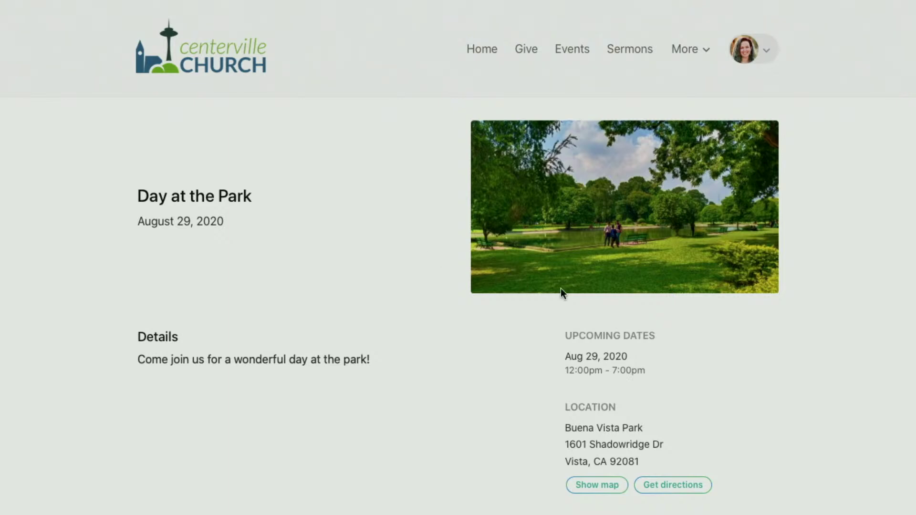
pyautogui.scroll(-2, 575, 402)
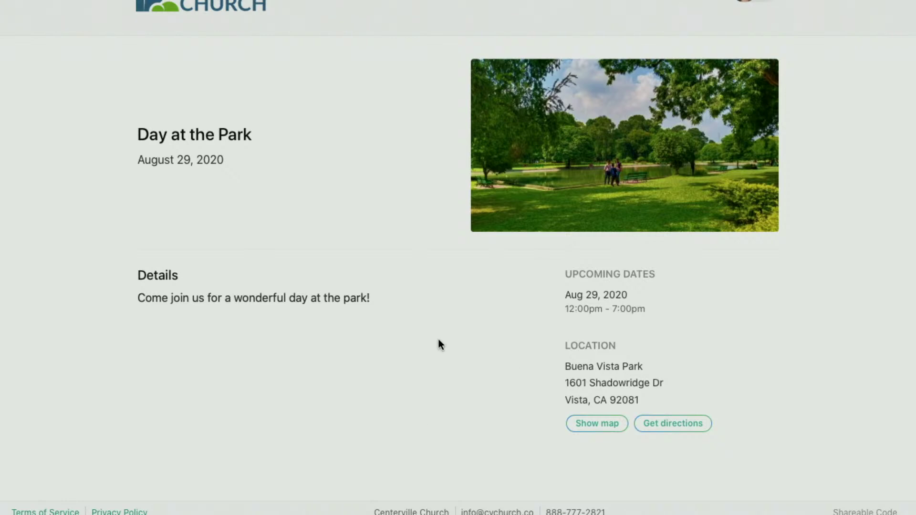
pyautogui.scroll(-1, 439, 340)
pyautogui.scroll(3, 439, 339)
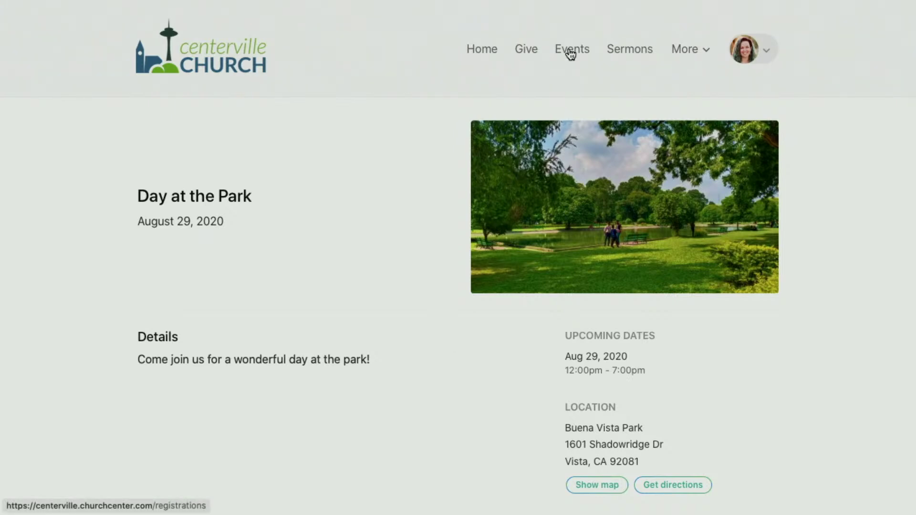
# Show the public Church Center Events list and scroll through its event cards.
pyautogui.click(570, 54)
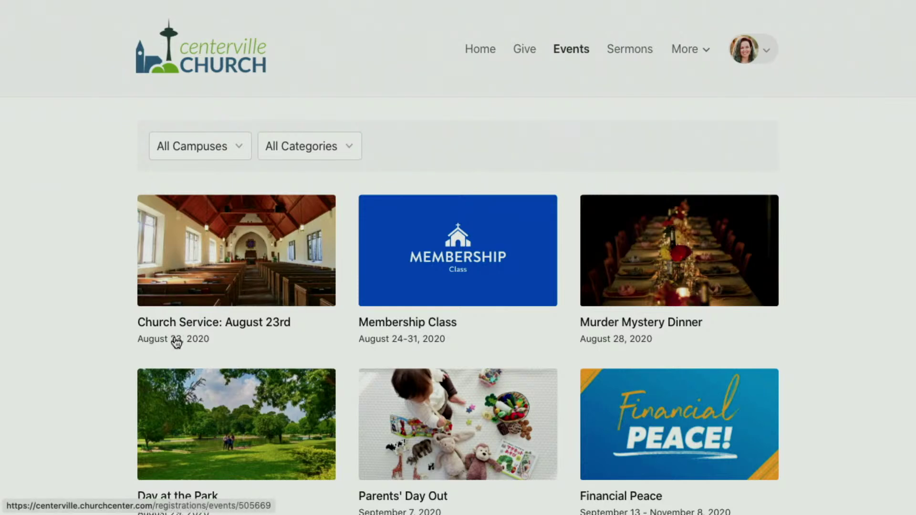
pyautogui.scroll(-6, 470, 347)
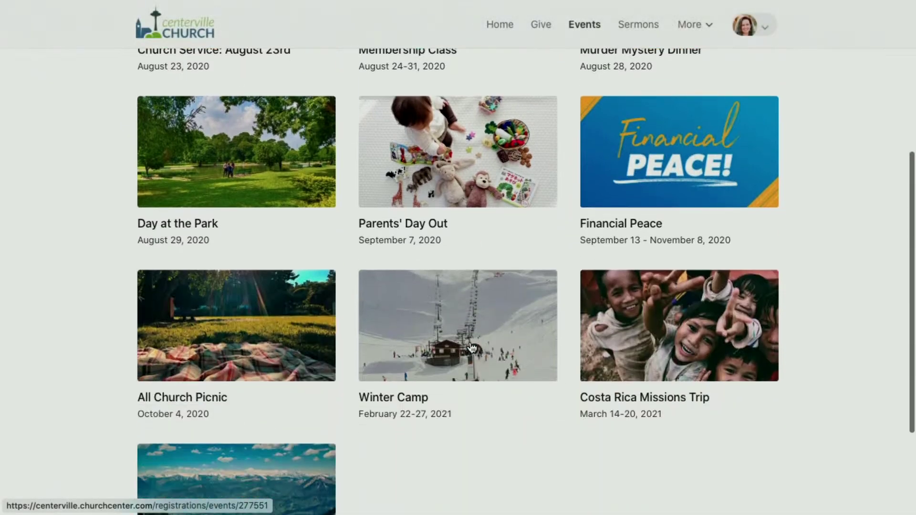
pyautogui.scroll(5, 471, 347)
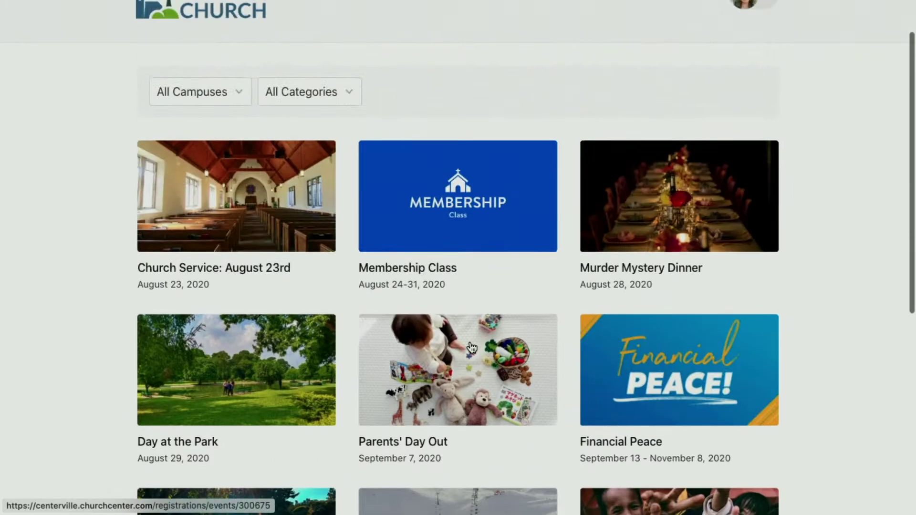
pyautogui.scroll(2, 471, 348)
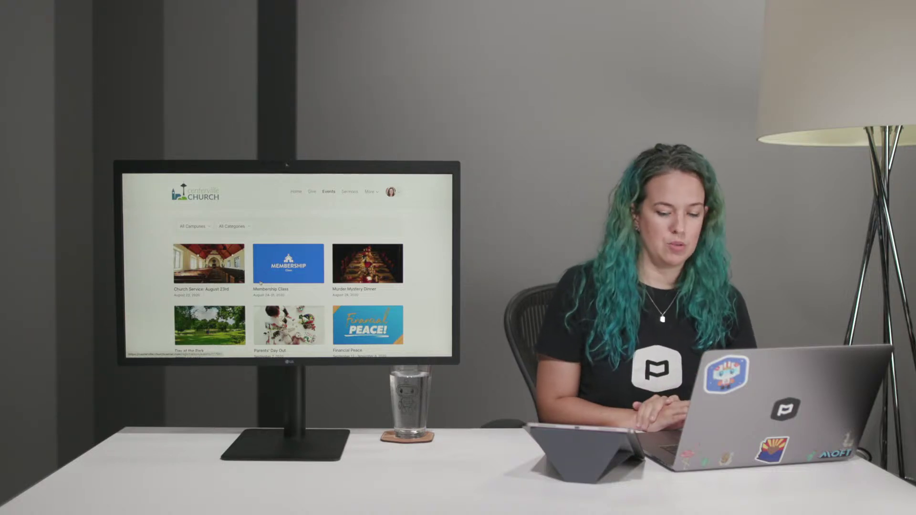
# Go back to the admin Events list and open Church Service: August 23rd.
pyautogui.hscroll(5, 260, 283)
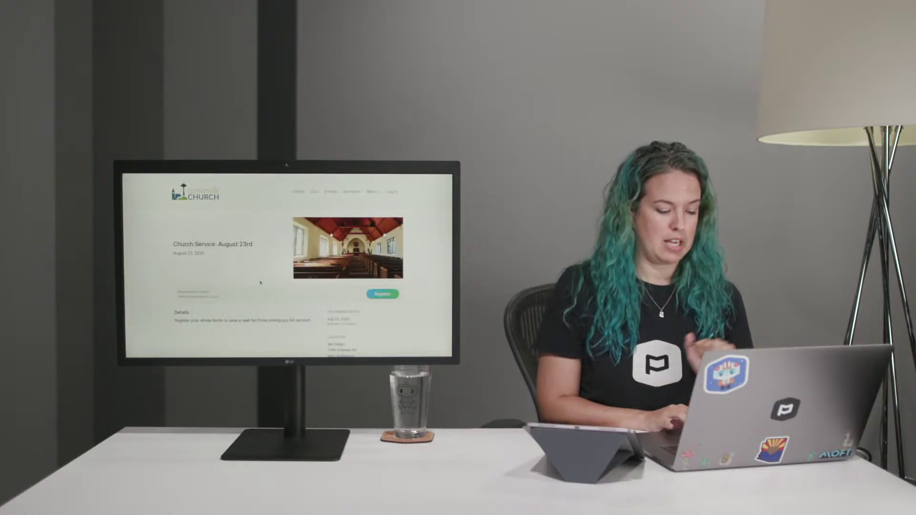
pyautogui.hscroll(-5, 260, 283)
pyautogui.hscroll(-5, 260, 283)
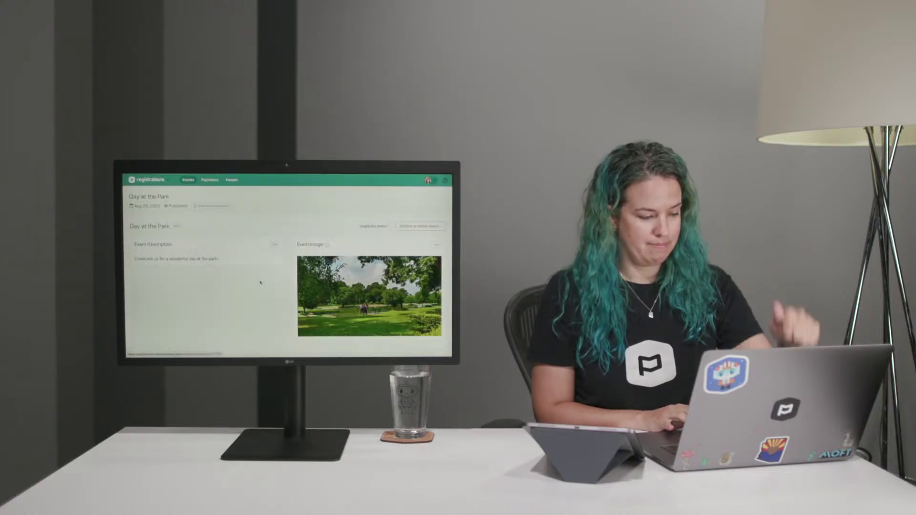
pyautogui.click(188, 180)
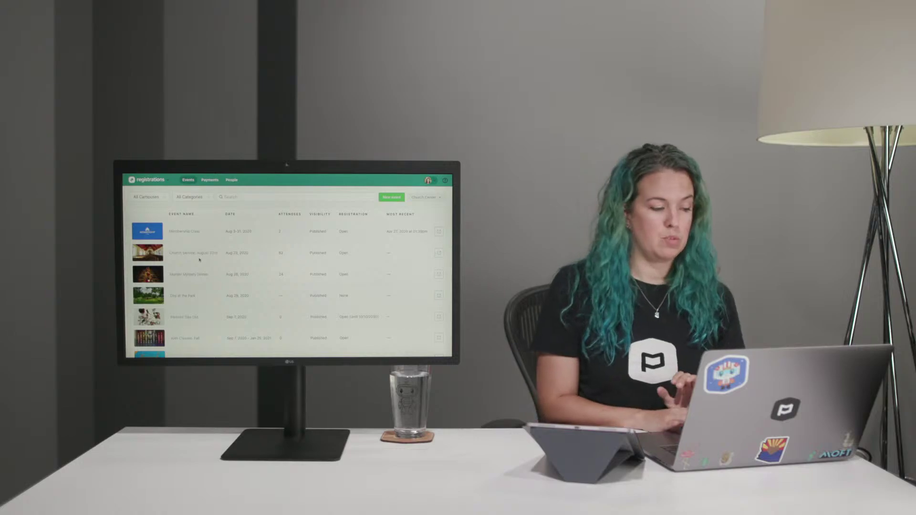
pyautogui.click(197, 254)
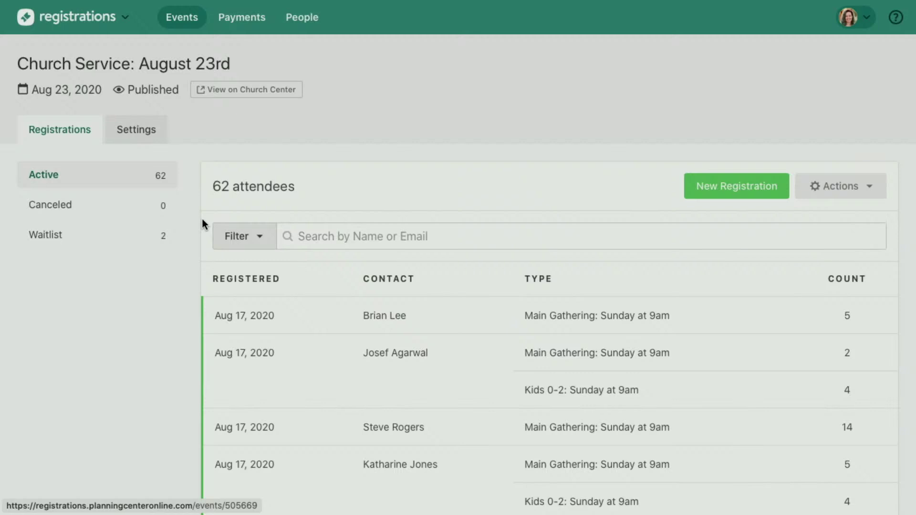
pyautogui.click(138, 137)
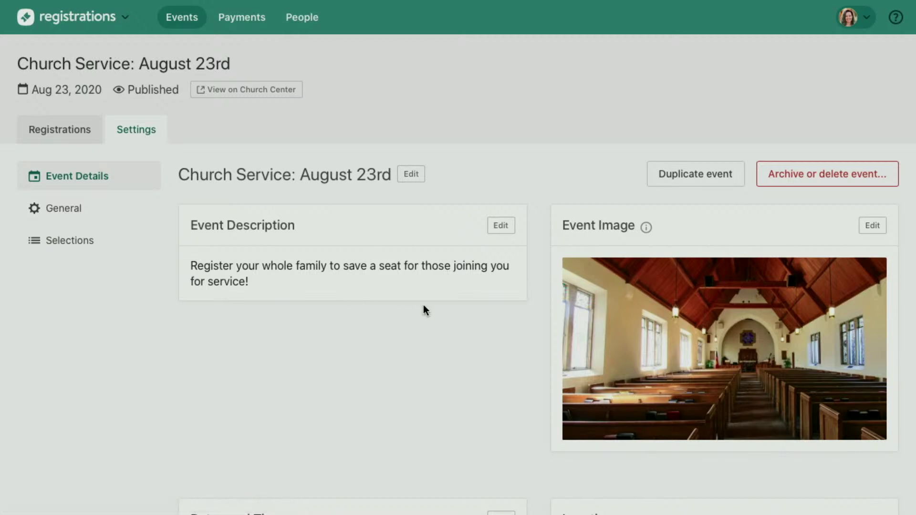
pyautogui.scroll(-5, 423, 310)
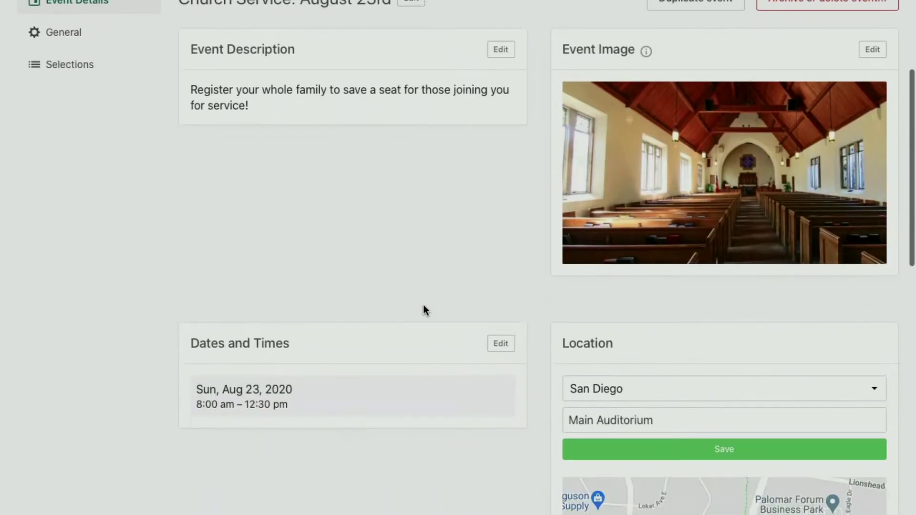
pyautogui.scroll(-6, 422, 309)
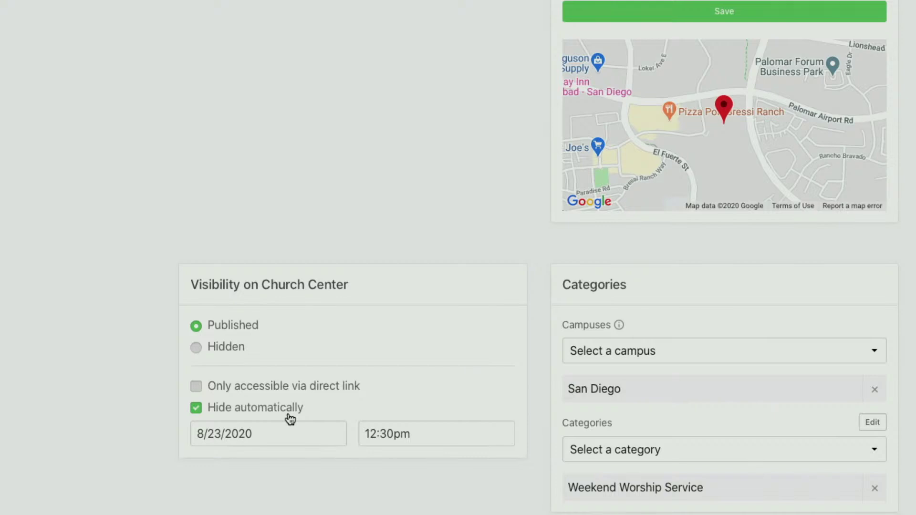
pyautogui.scroll(-5, 510, 334)
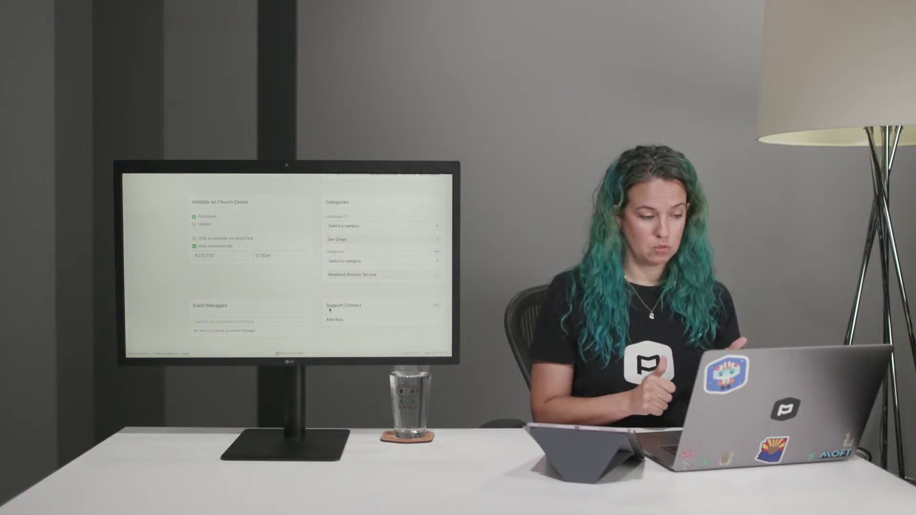
pyautogui.scroll(2, 329, 310)
pyautogui.scroll(6, 329, 311)
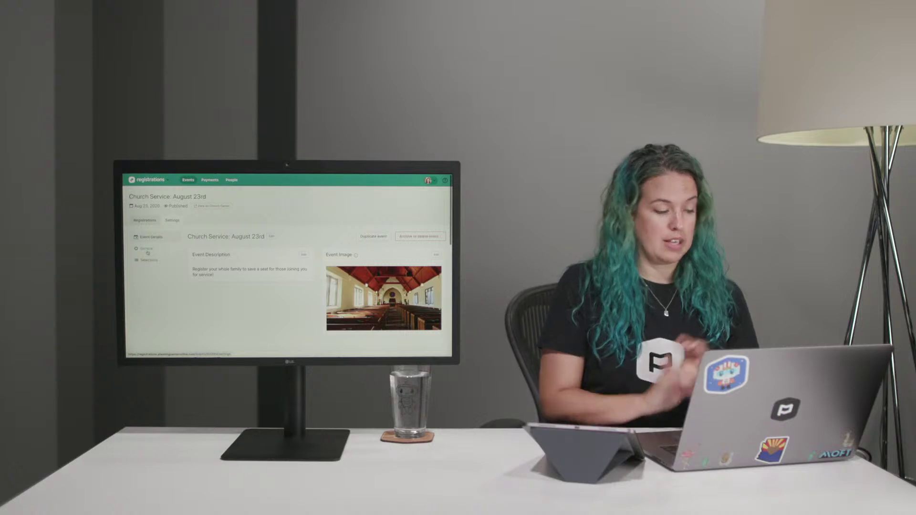
# In General settings, try Closed with automatic open/close, then set registration status back to Open.
pyautogui.click(147, 250)
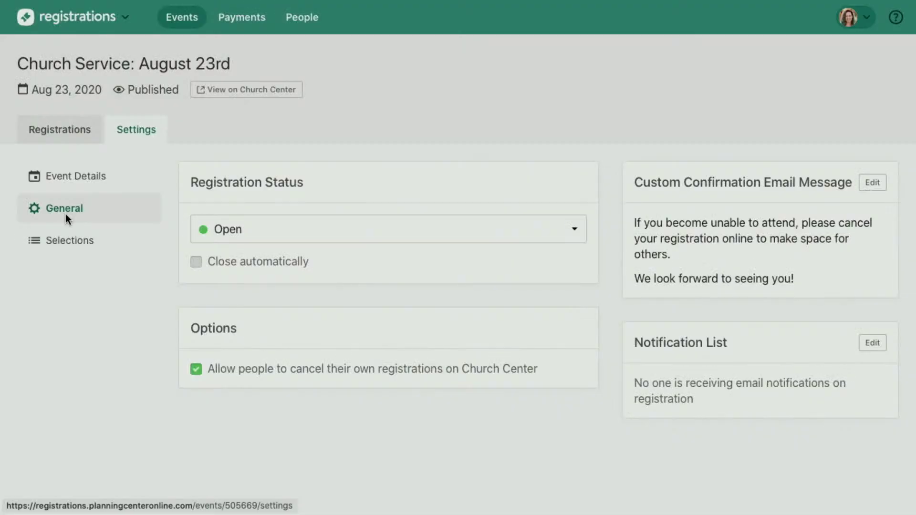
pyautogui.click(287, 240)
pyautogui.click(285, 247)
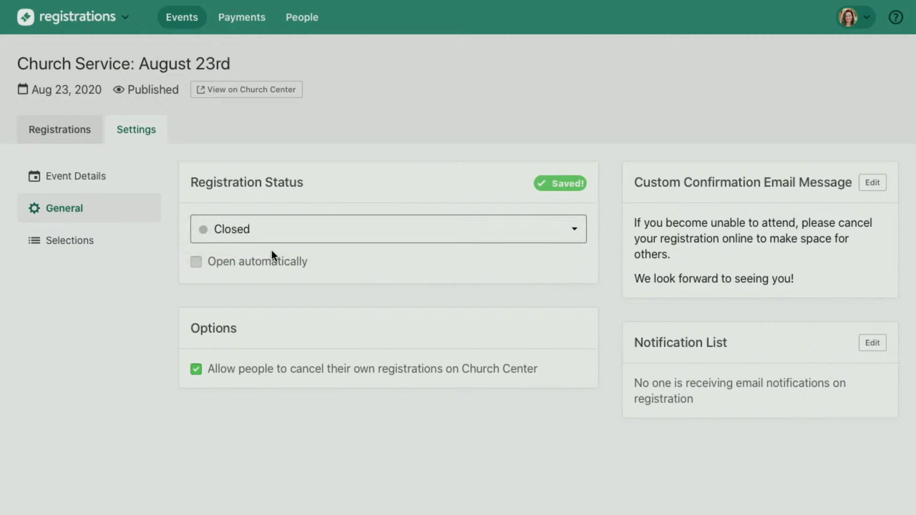
pyautogui.click(269, 264)
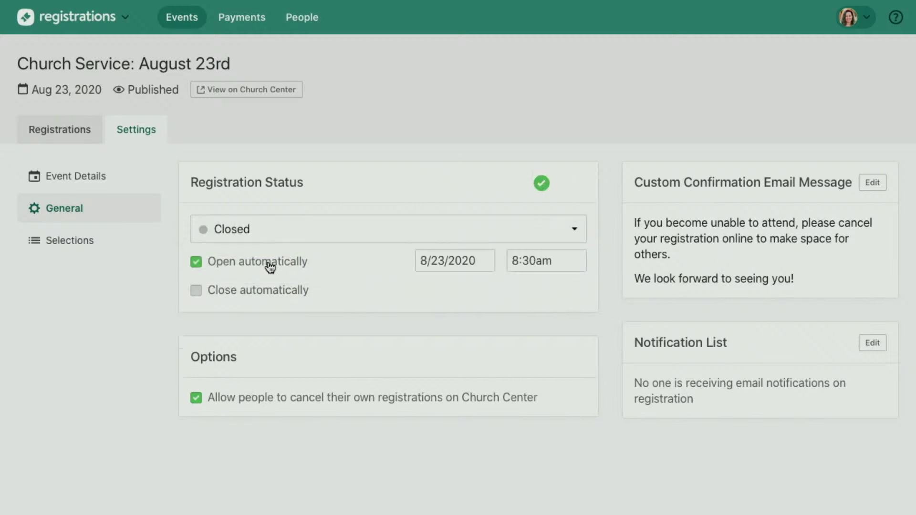
pyautogui.click(258, 294)
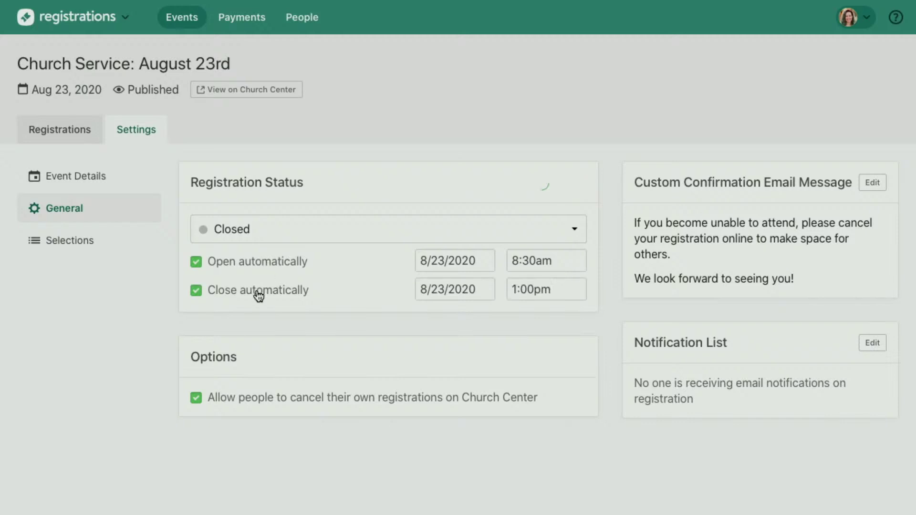
pyautogui.click(271, 240)
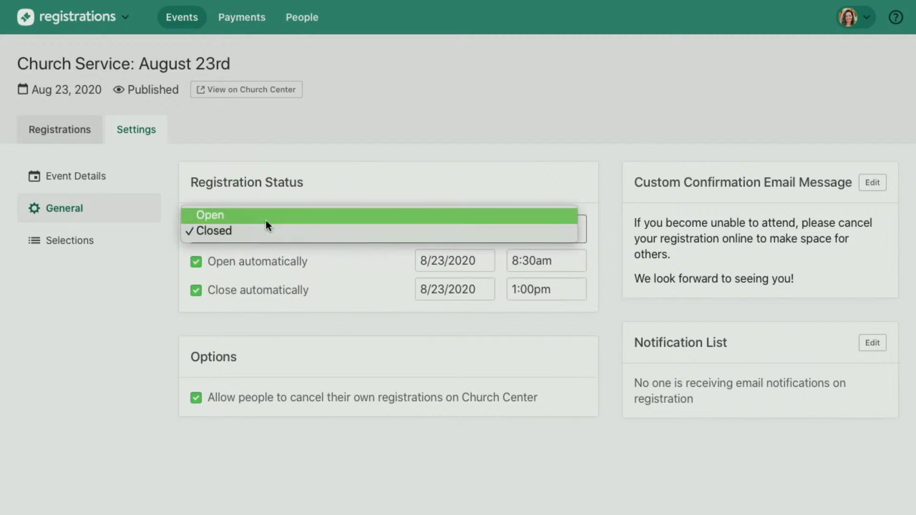
pyautogui.click(266, 212)
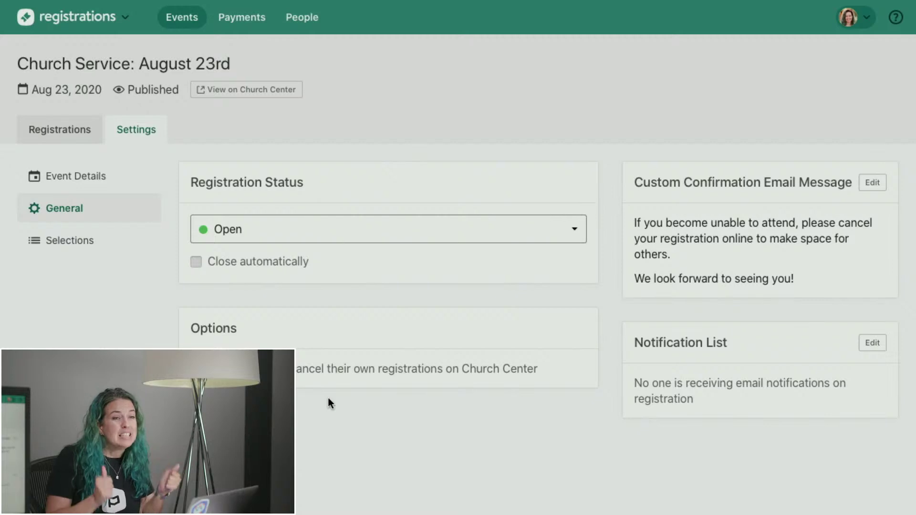
# Edit the four selections' capacities and wait-list options under Selections, then save them.
pyautogui.click(96, 247)
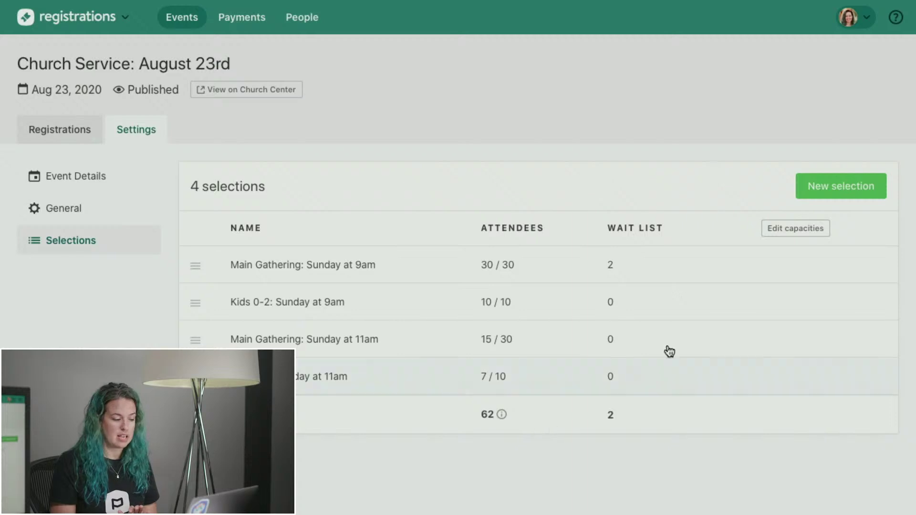
pyautogui.click(798, 229)
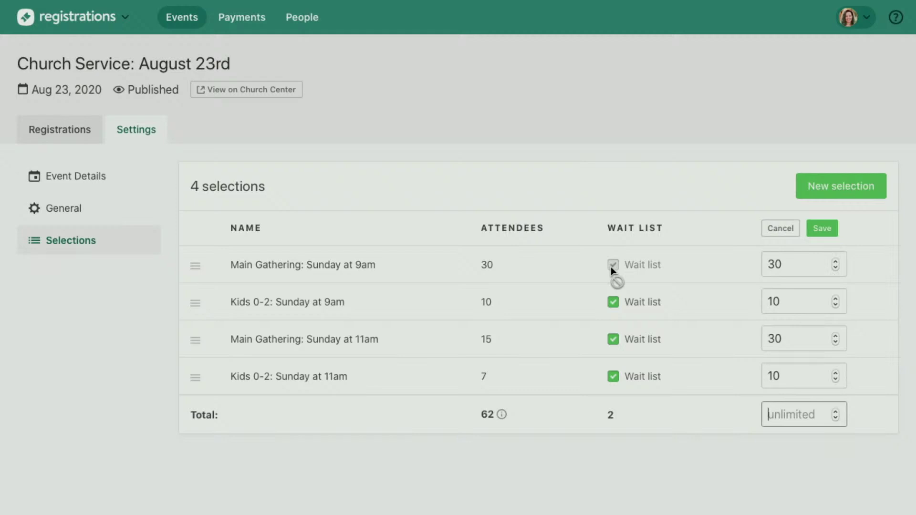
pyautogui.click(822, 229)
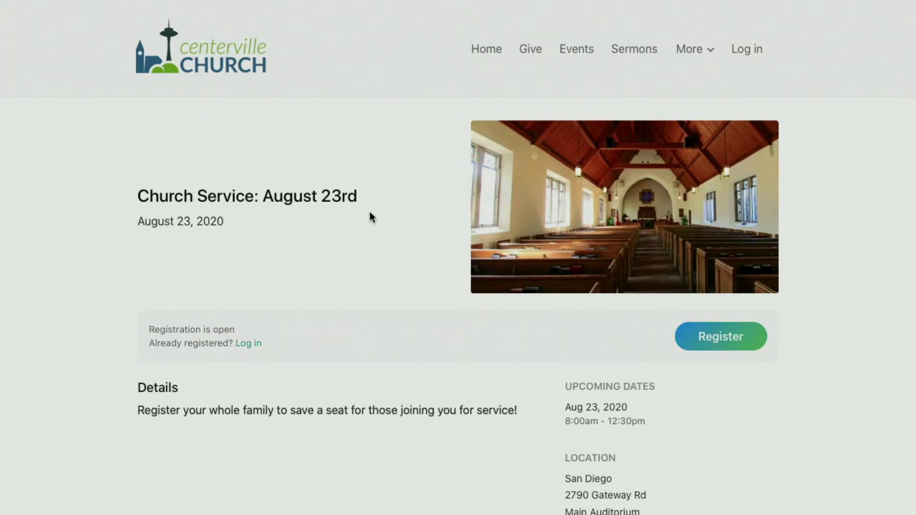
# Scroll the public Church Service: August 23rd page and start registering with Register.
pyautogui.scroll(-4, 613, 240)
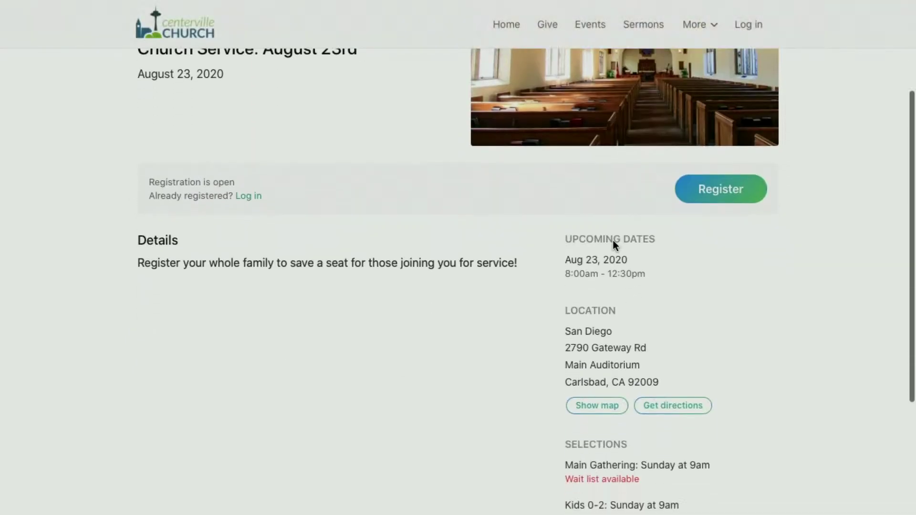
pyautogui.scroll(-3, 442, 263)
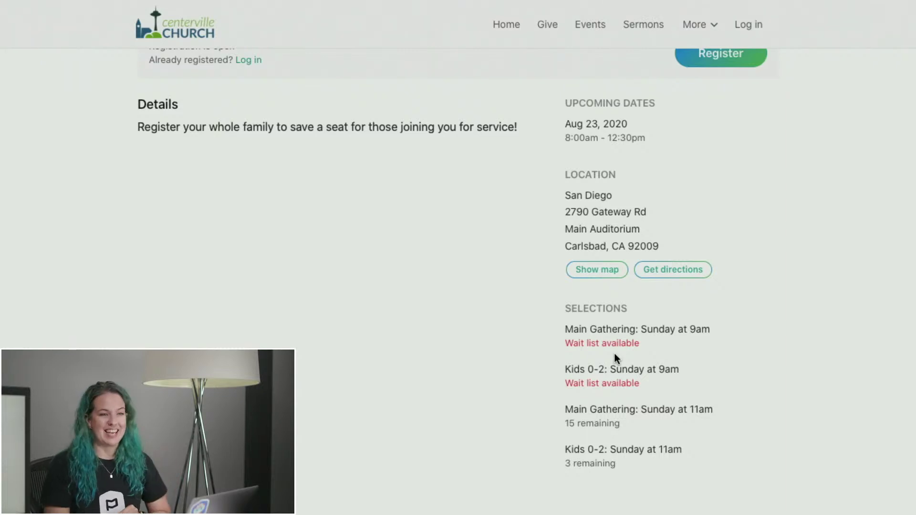
pyautogui.scroll(5, 614, 358)
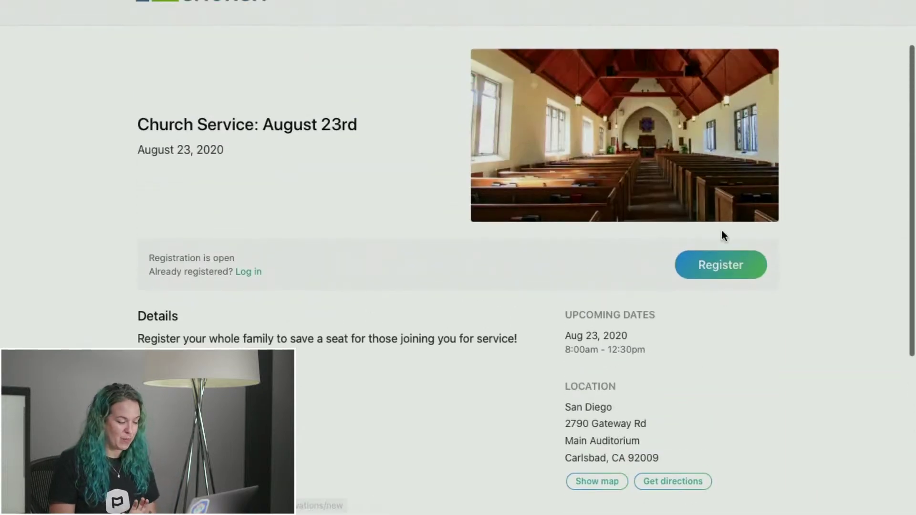
pyautogui.click(731, 266)
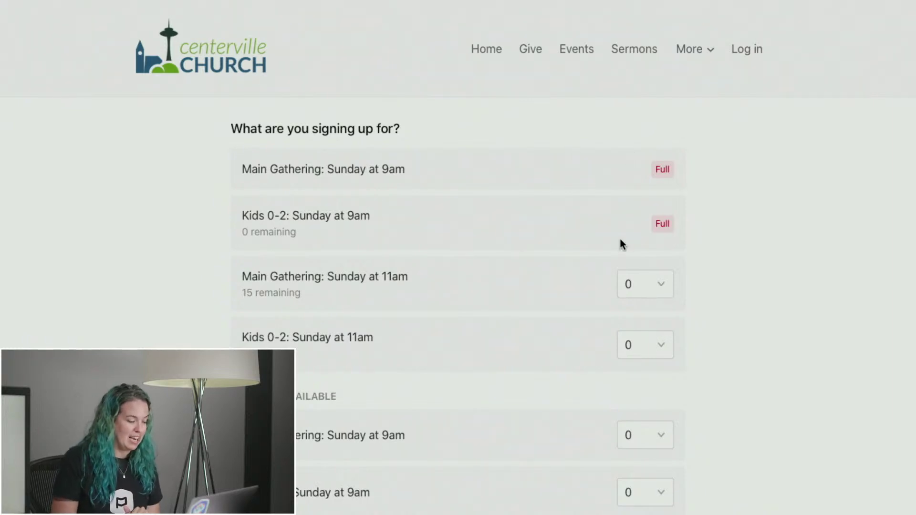
# Put 2 people on both the Main Gathering 9am and Kids 0-2 9am wait lists.
pyautogui.scroll(-2, 620, 241)
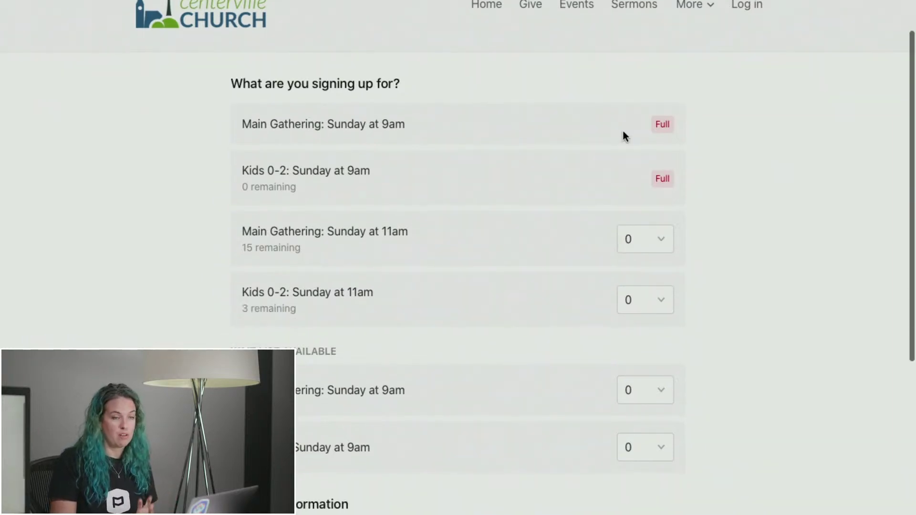
pyautogui.scroll(-5, 624, 136)
pyautogui.click(654, 260)
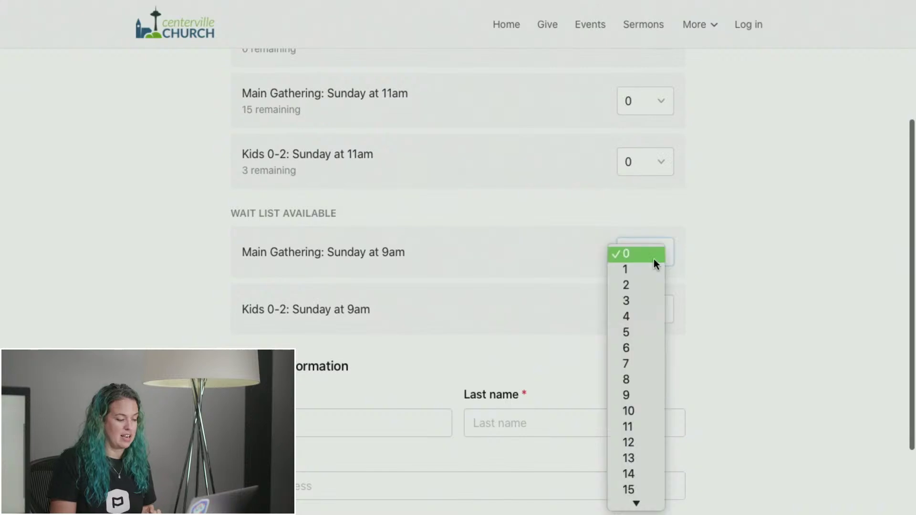
pyautogui.click(643, 284)
pyautogui.click(651, 311)
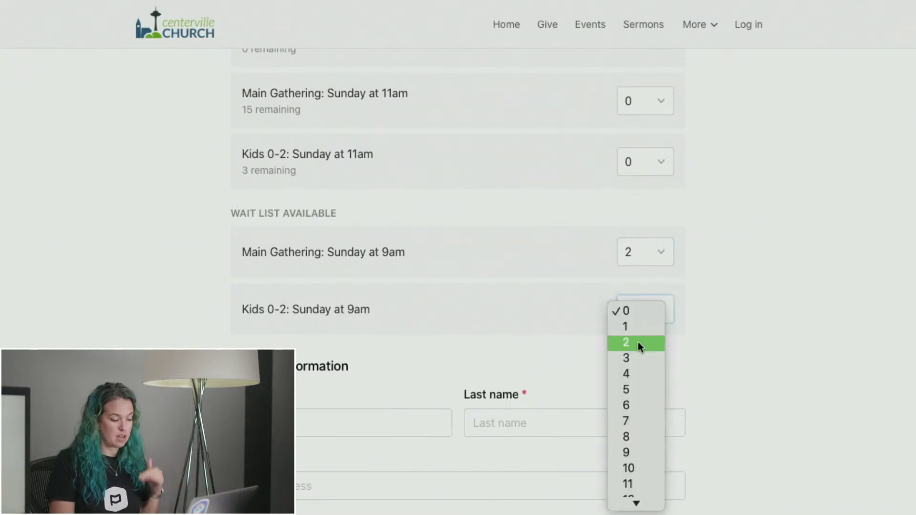
pyautogui.click(639, 343)
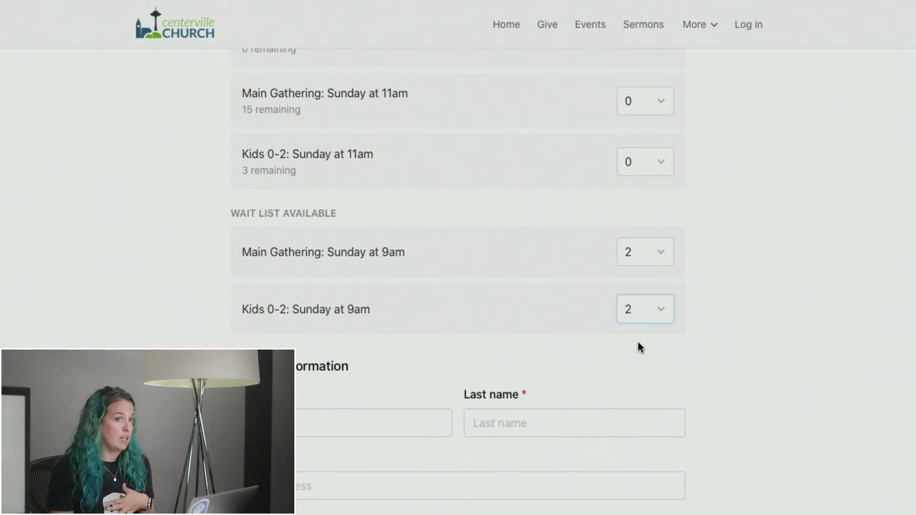
# Enter the registrant's first name, last name and email, then complete the registration.
pyautogui.scroll(-2, 540, 358)
pyautogui.click(302, 327)
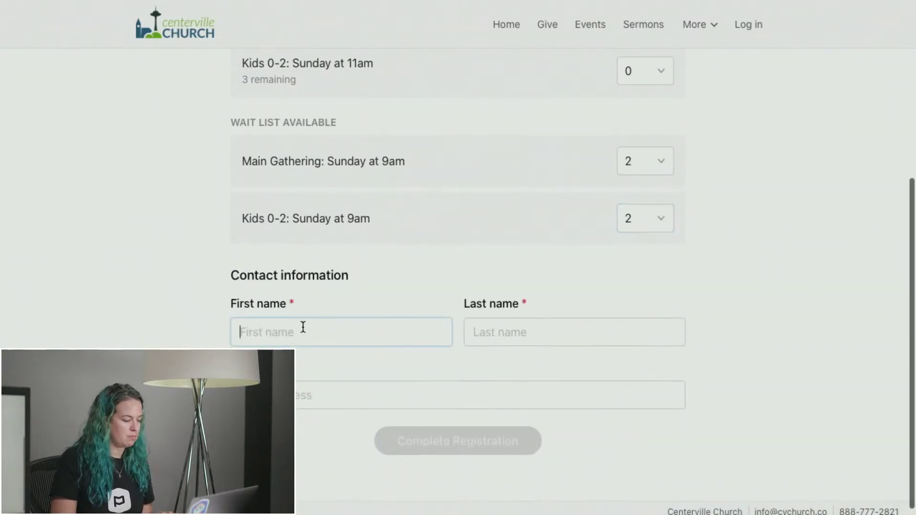
pyautogui.write('eth')
pyautogui.press('BackSpace')
pyautogui.press('BackSpace')
pyautogui.press('BackSpace')
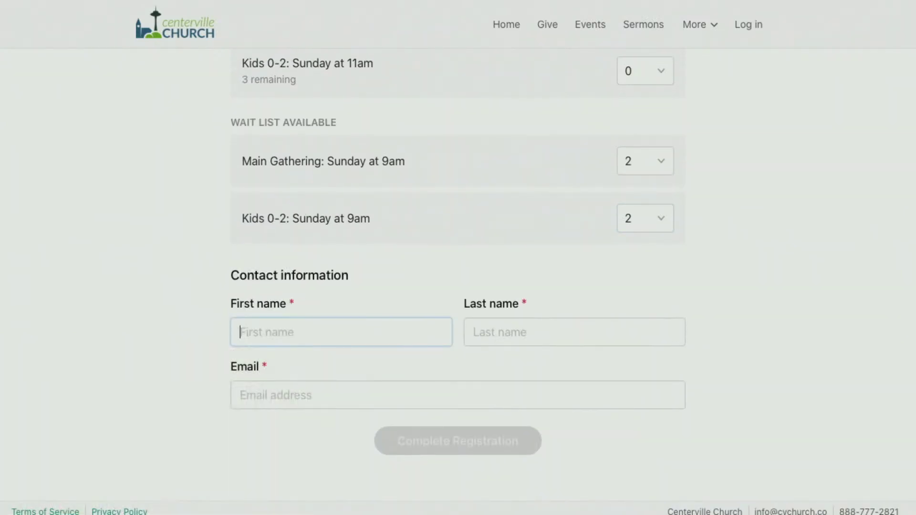
pyautogui.press('Tab')
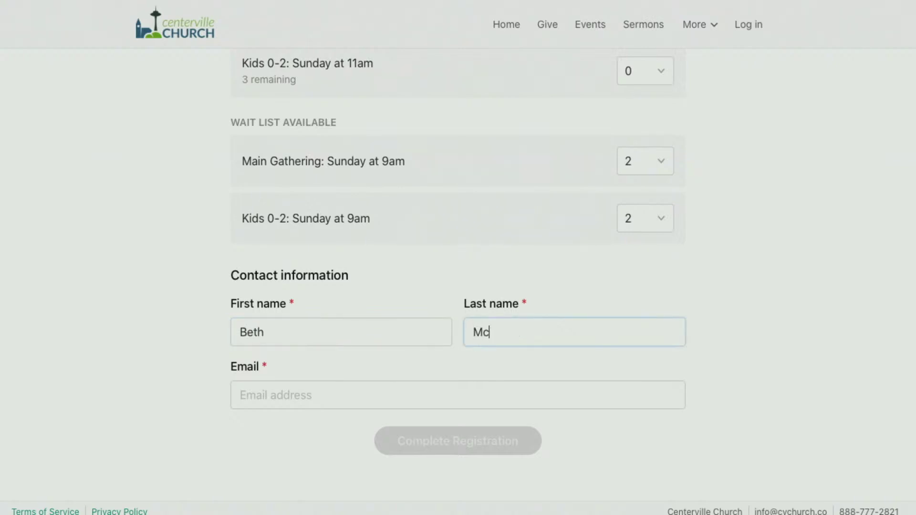
pyautogui.press('Tab')
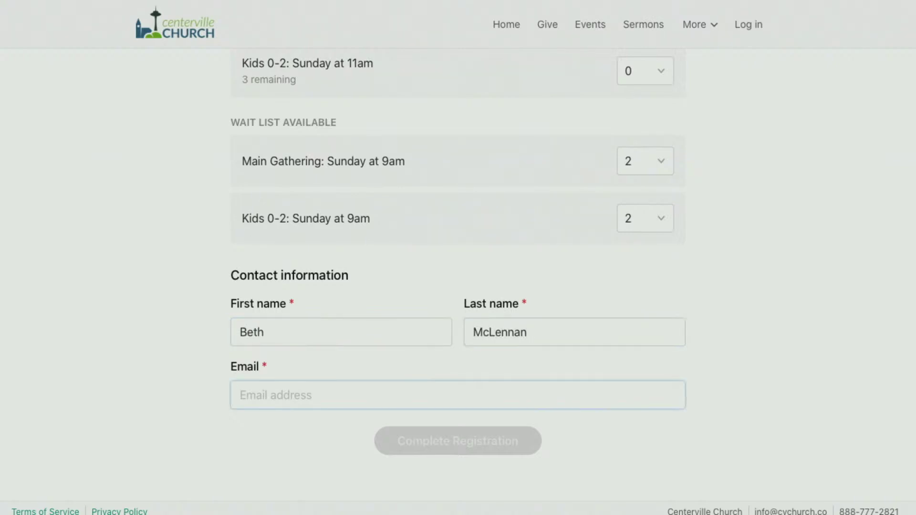
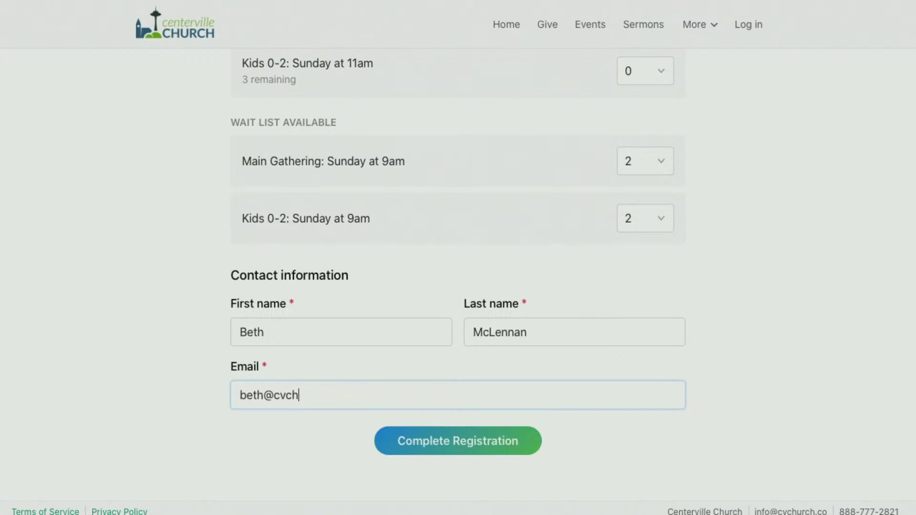
pyautogui.click(450, 445)
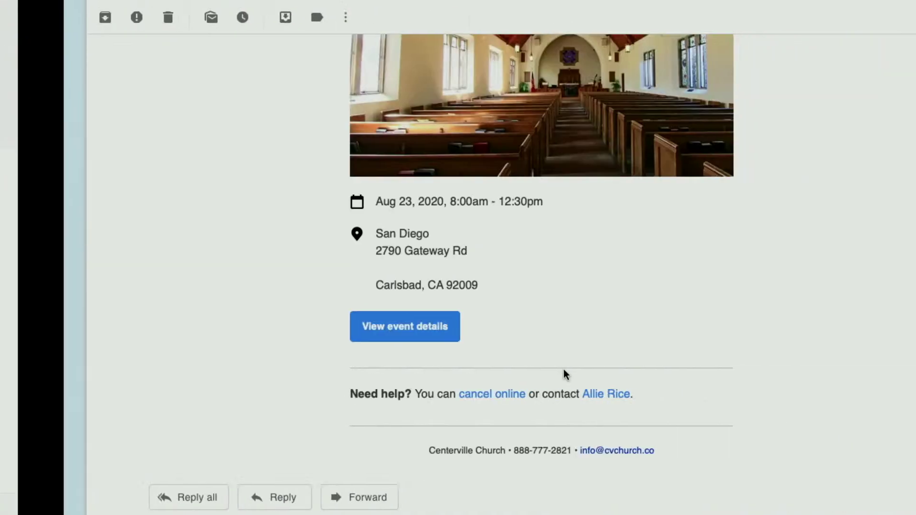
# Read through the wait-list confirmation email, highlighting its cancellation and welcome paragraphs.
pyautogui.scroll(13, 563, 369)
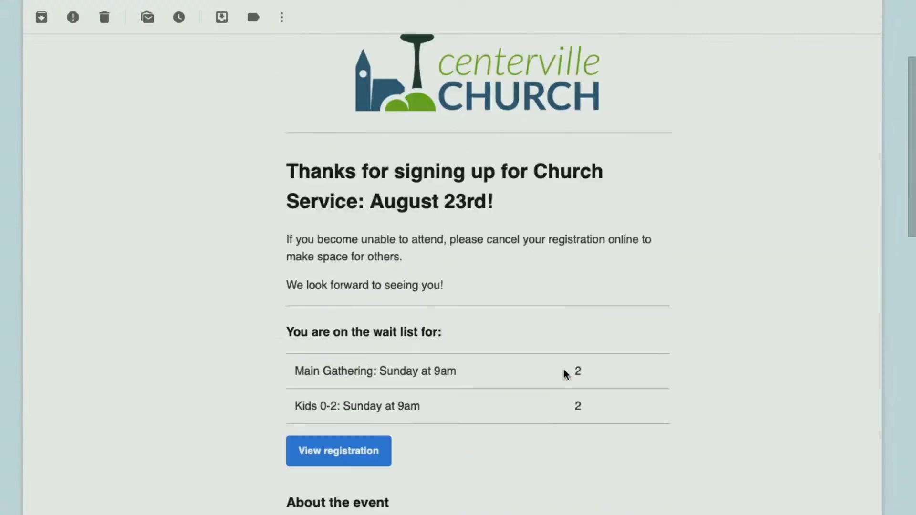
pyautogui.scroll(-3, 563, 374)
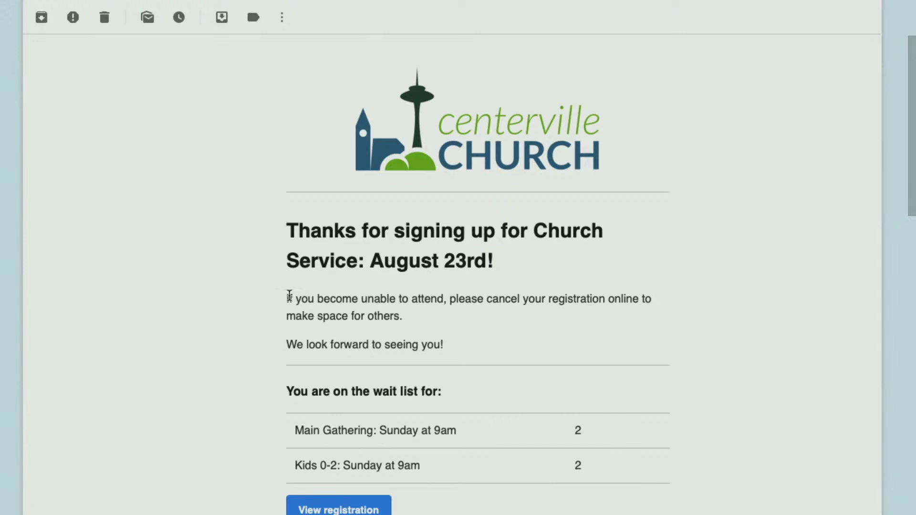
pyautogui.moveTo(287, 299); pyautogui.dragTo(470, 344)
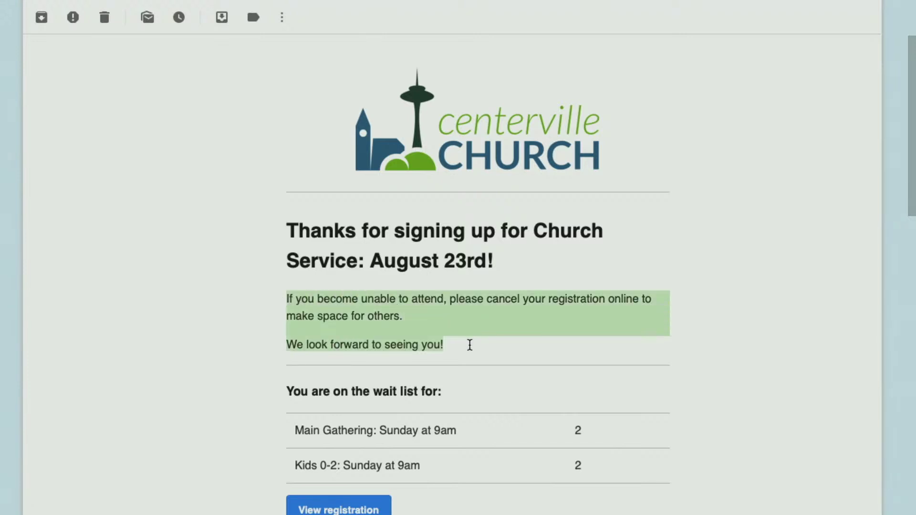
pyautogui.click(469, 344)
pyautogui.scroll(-3, 470, 344)
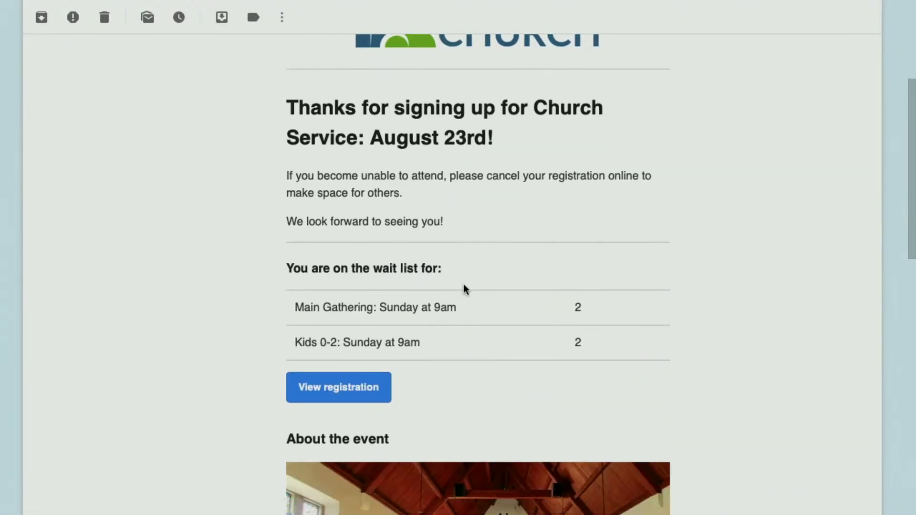
pyautogui.scroll(-2, 463, 285)
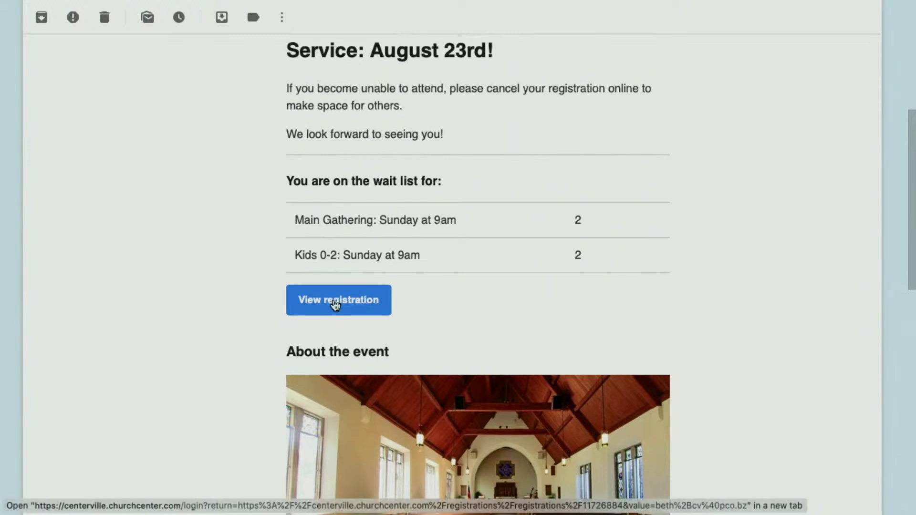
pyautogui.scroll(-6, 539, 182)
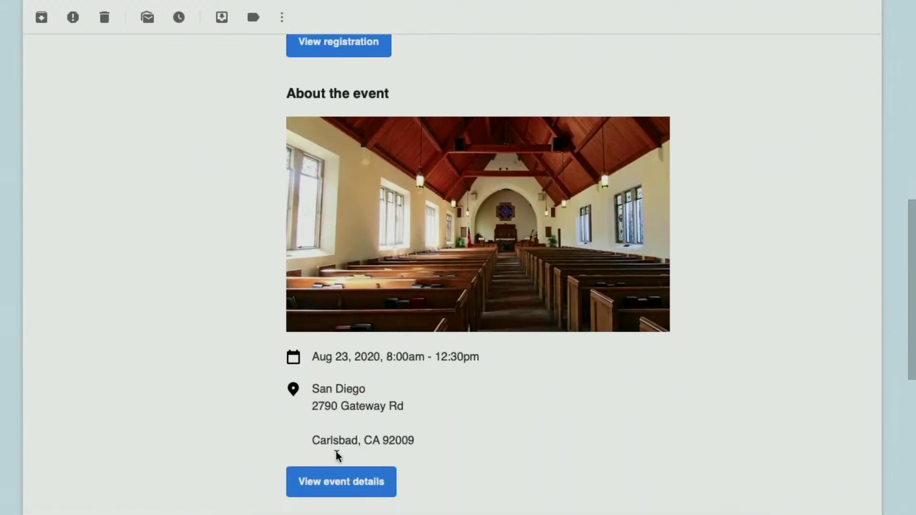
pyautogui.scroll(-2, 443, 461)
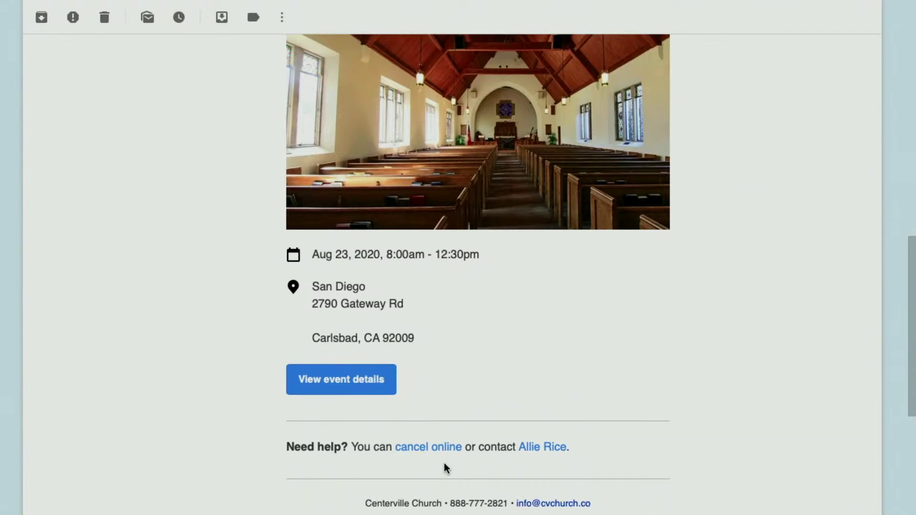
pyautogui.scroll(11, 445, 458)
pyautogui.scroll(-10, 444, 441)
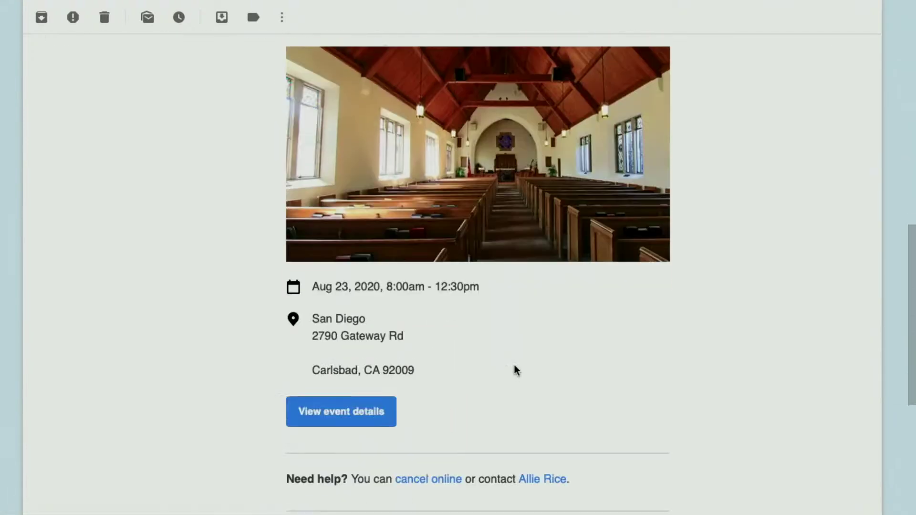
pyautogui.scroll(-2, 515, 371)
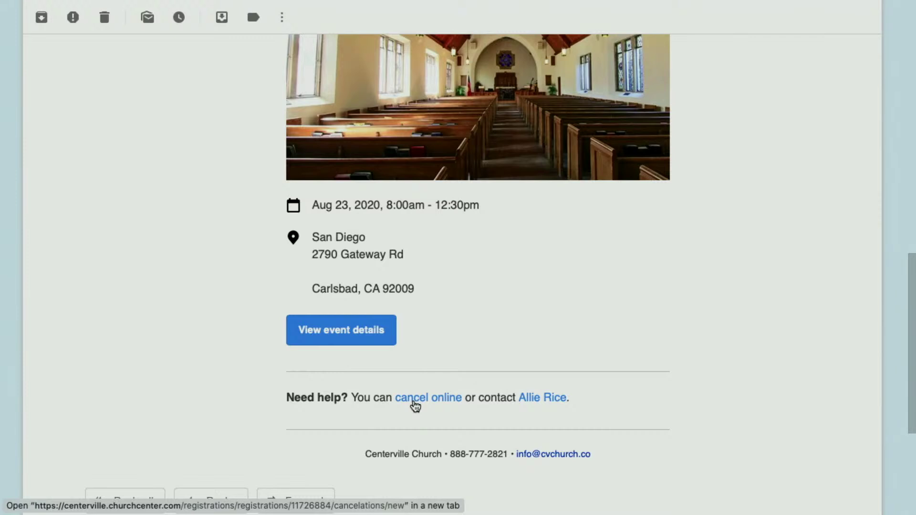
pyautogui.scroll(12, 403, 382)
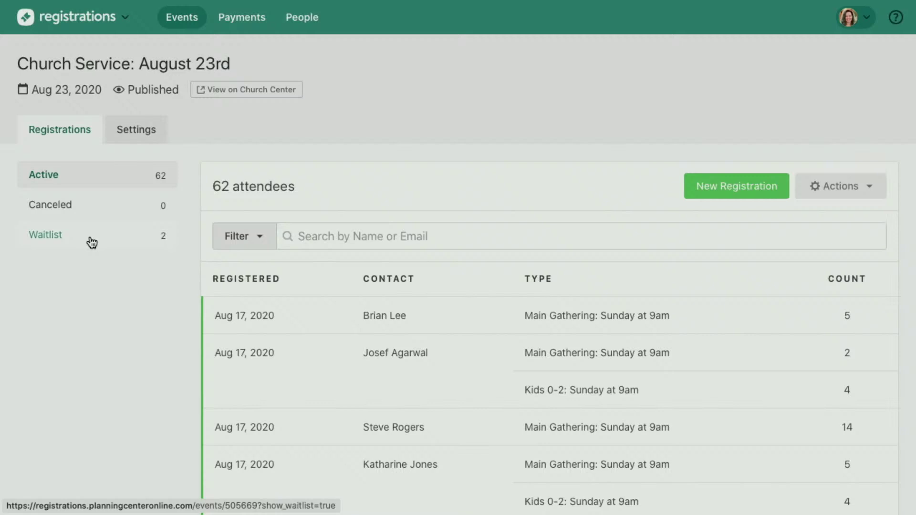
pyautogui.click(92, 243)
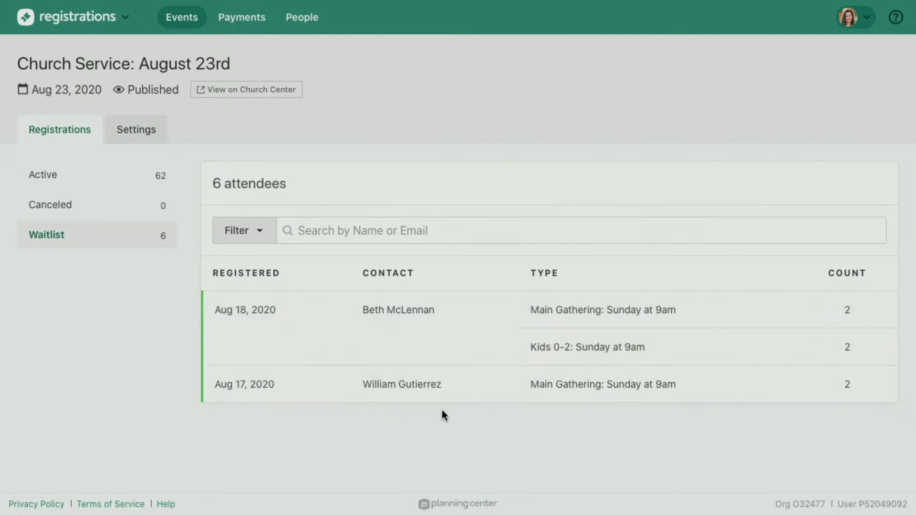
pyautogui.click(466, 389)
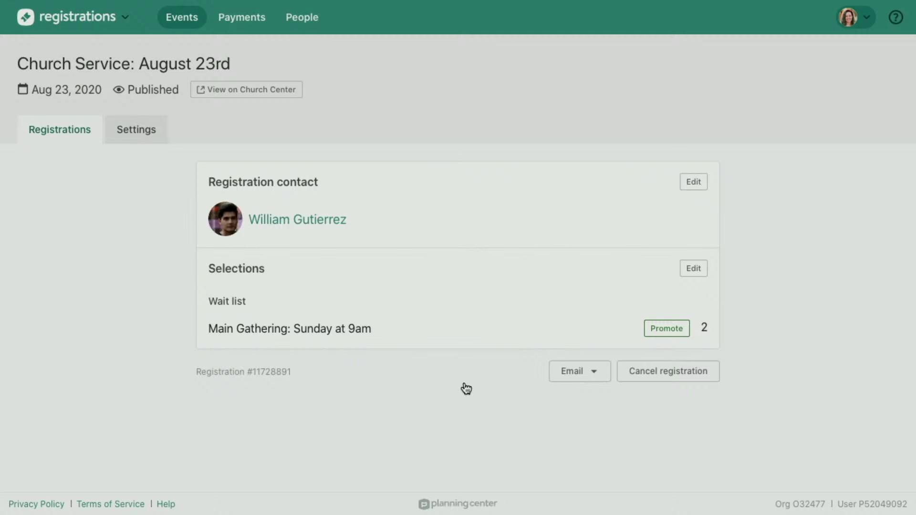
pyautogui.click(660, 334)
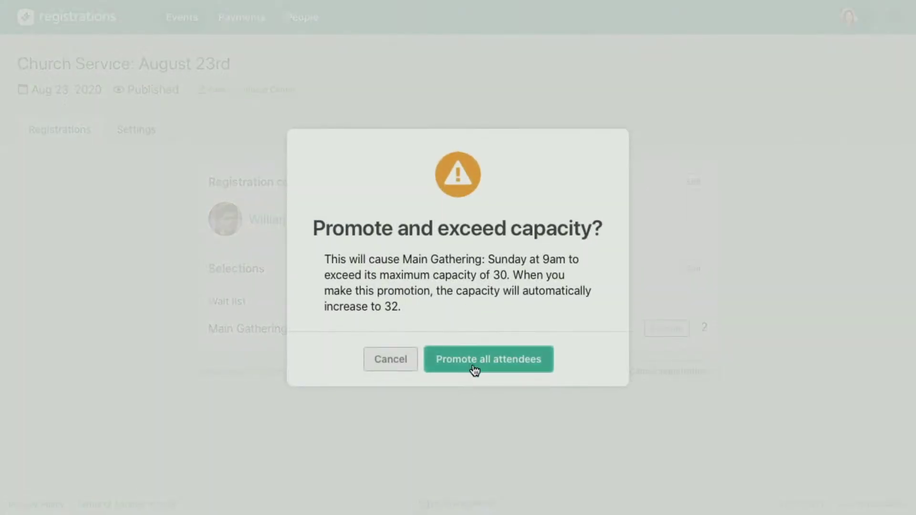
pyautogui.click(379, 361)
pyautogui.click(54, 131)
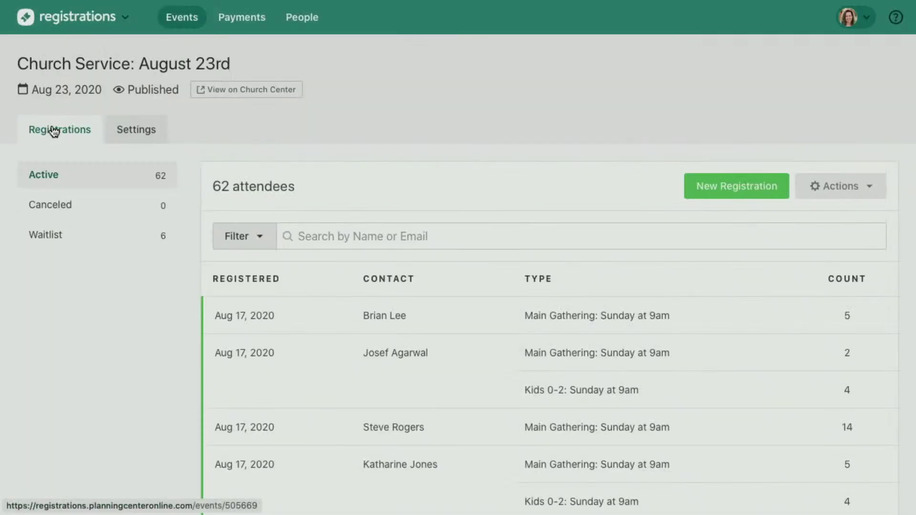
pyautogui.scroll(-5, 388, 251)
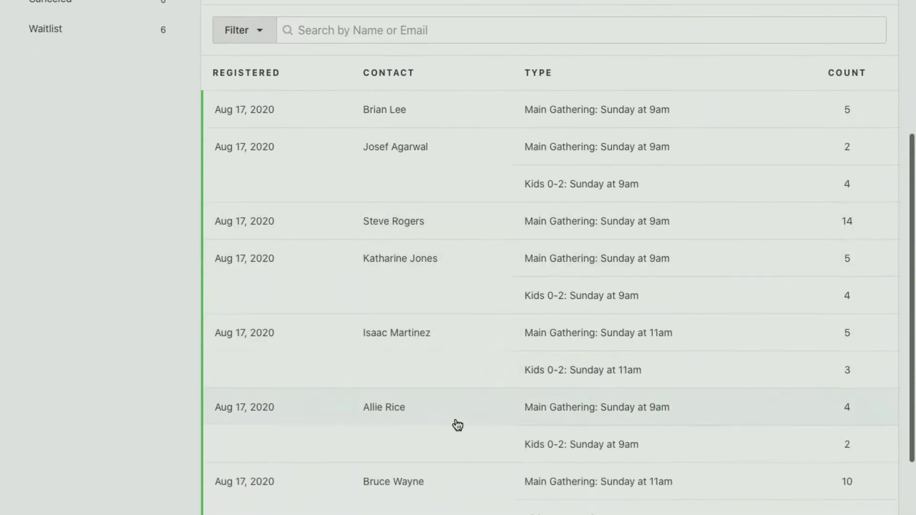
# Open the registration with four Main Gathering and two Kids 0-2 seats and review its selections unchanged.
pyautogui.click(457, 424)
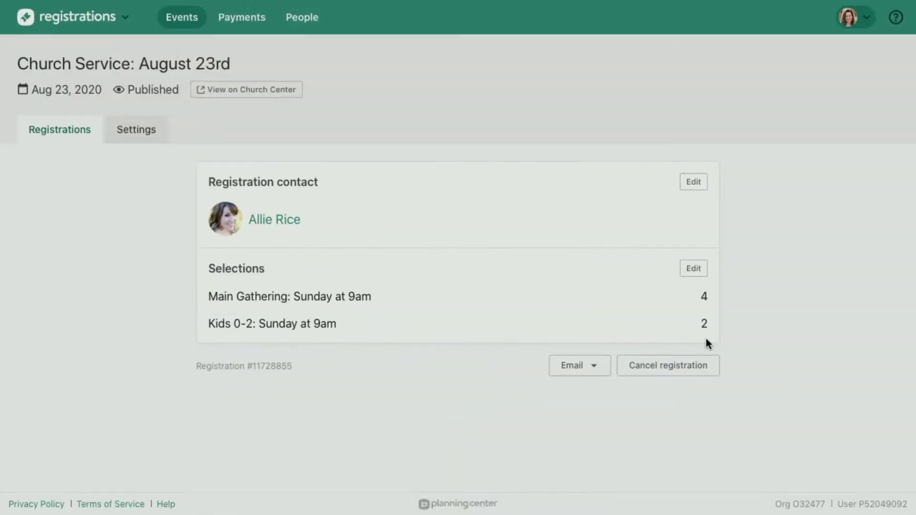
pyautogui.click(672, 364)
pyautogui.click(693, 269)
pyautogui.scroll(-1, 556, 229)
pyautogui.scroll(-1, 556, 227)
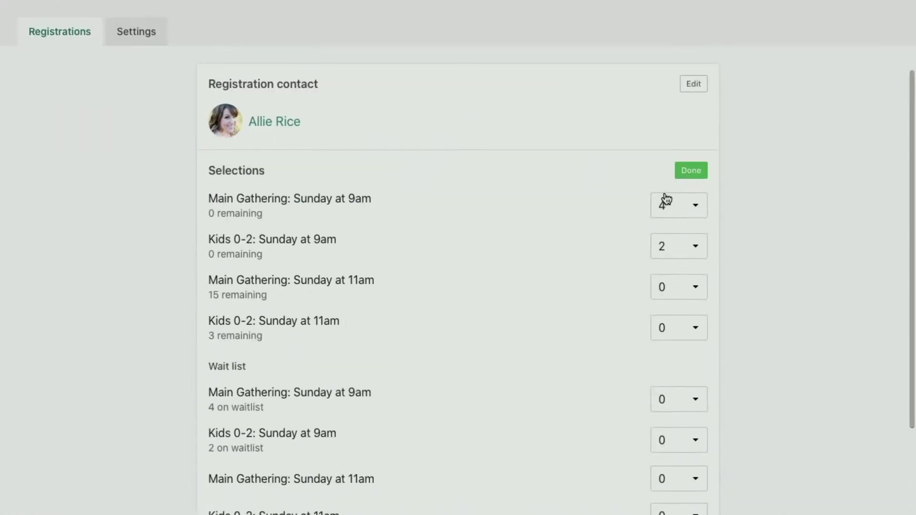
pyautogui.scroll(-2, 666, 198)
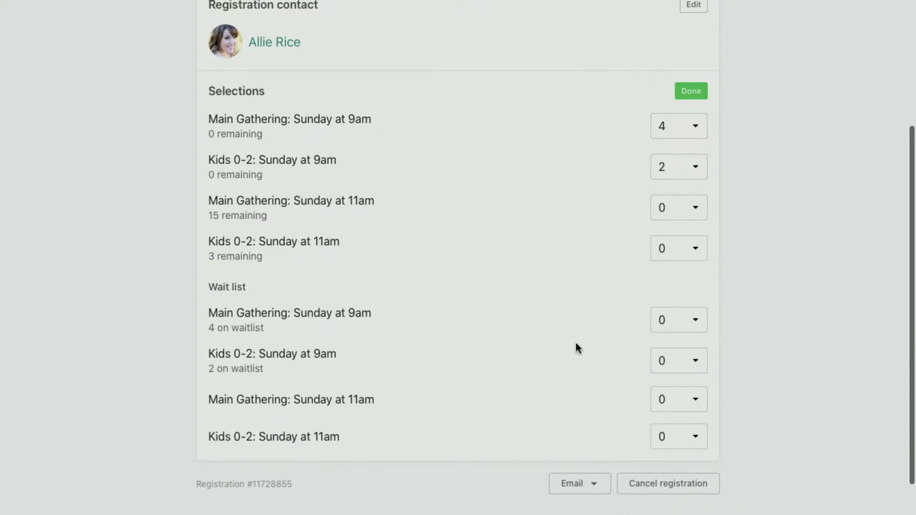
pyautogui.click(687, 93)
# Cancel that registration, confirm it, and return to the Registrations list.
pyautogui.click(677, 368)
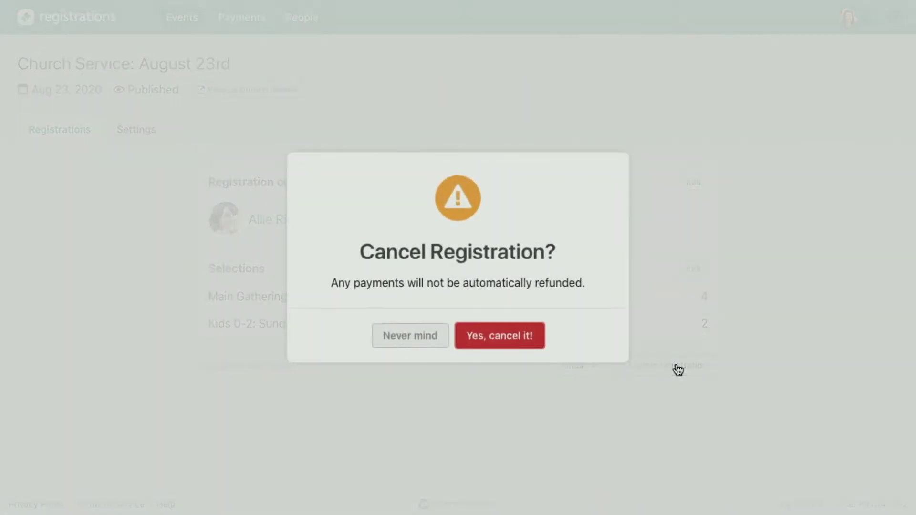
pyautogui.click(523, 338)
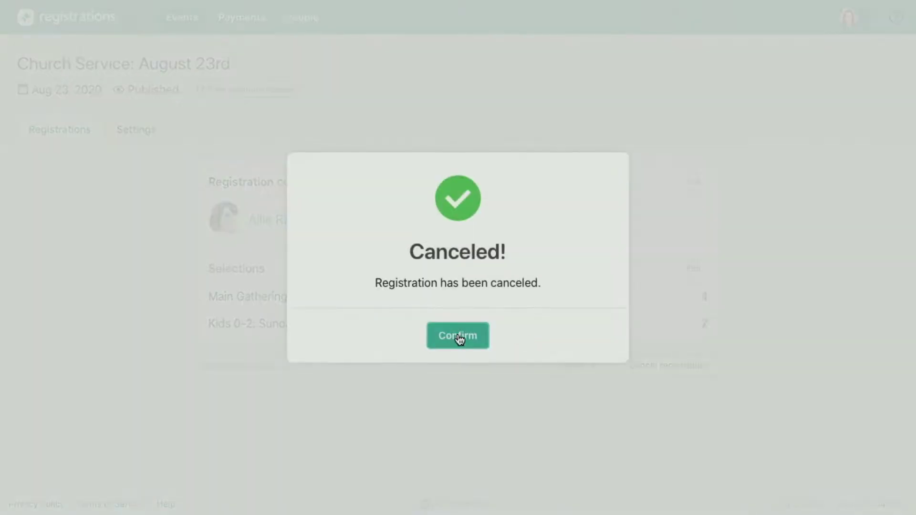
pyautogui.click(461, 337)
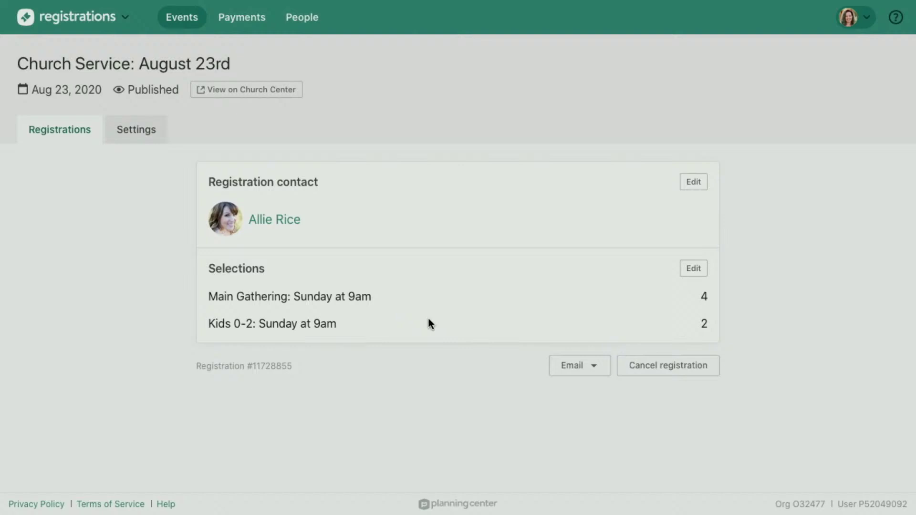
pyautogui.click(62, 139)
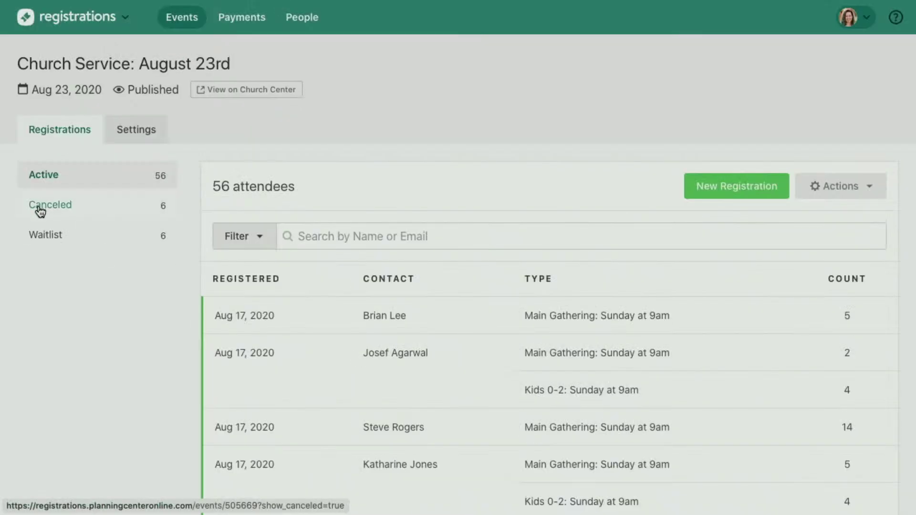
# Promote the Main Gathering attendees on the Aug 17 waitlisted registration.
pyautogui.click(63, 232)
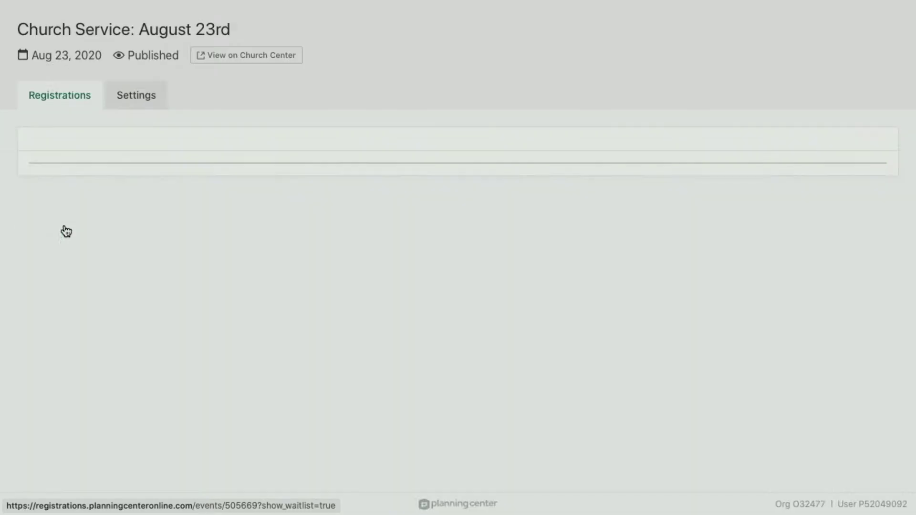
pyautogui.click(494, 399)
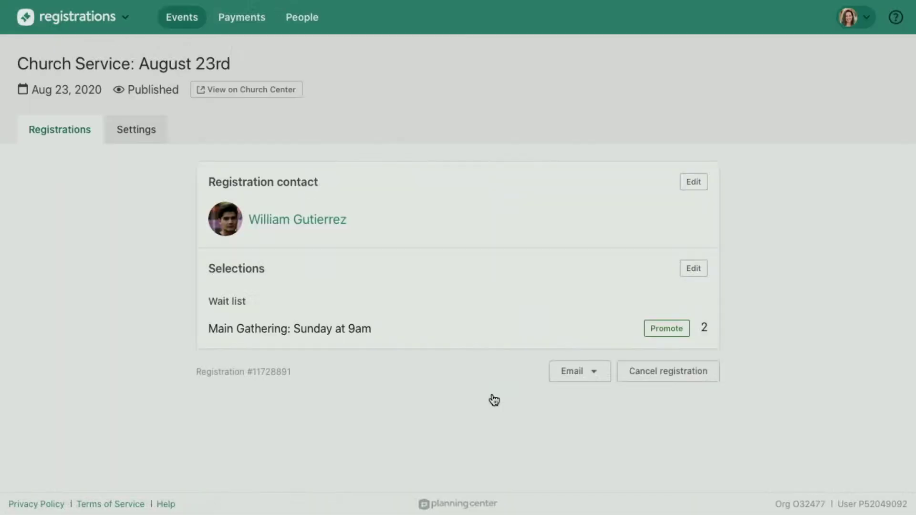
pyautogui.click(667, 329)
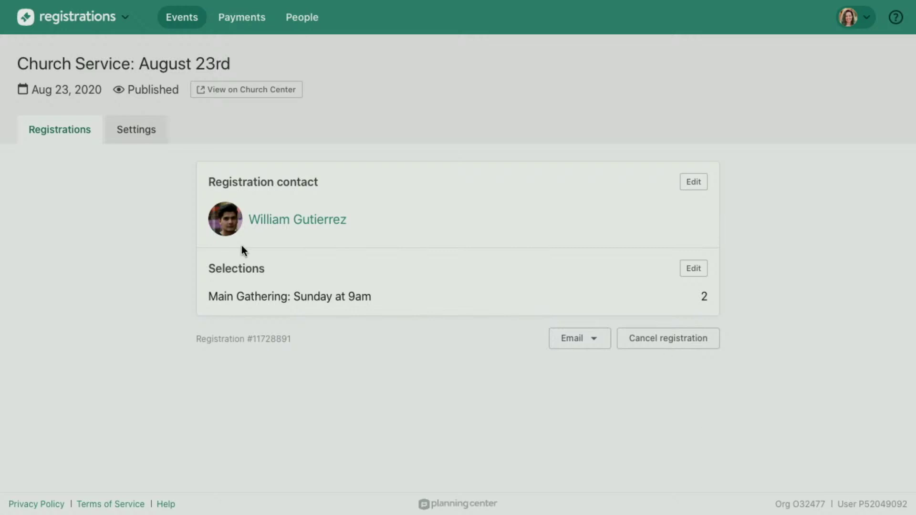
# Promote the remaining waitlisted registration's Main Gathering and Kids 0-2 attendees off the wait list.
pyautogui.click(40, 128)
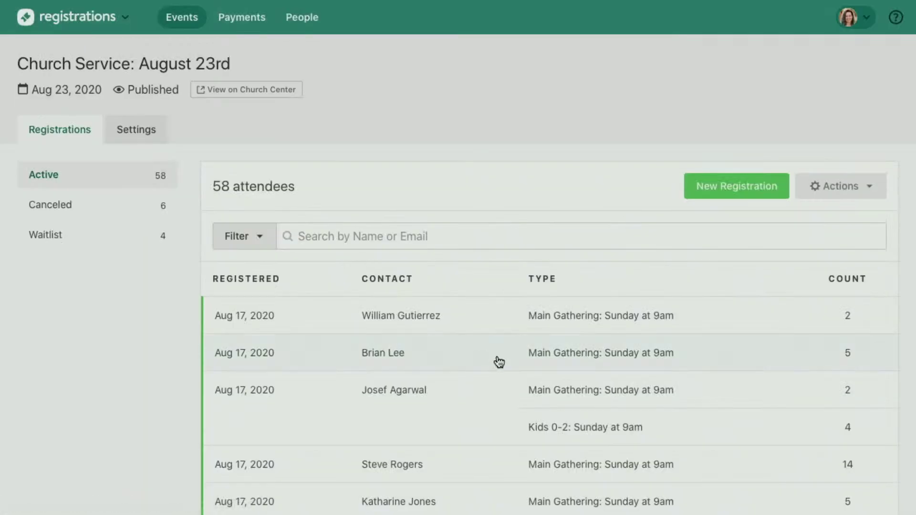
pyautogui.click(108, 232)
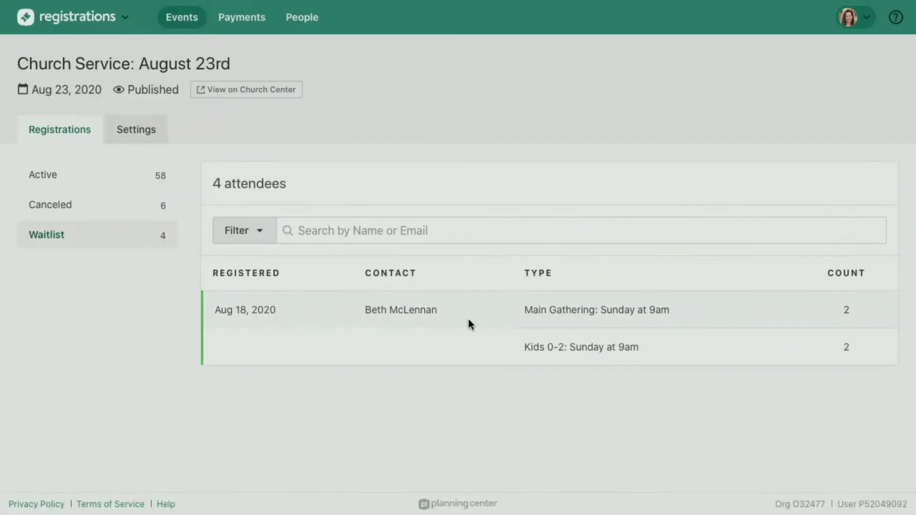
pyautogui.click(470, 324)
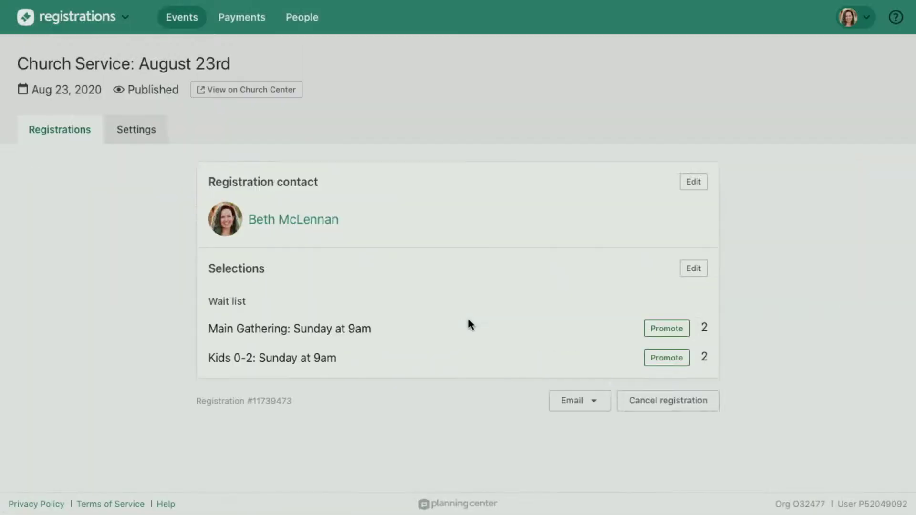
pyautogui.click(665, 329)
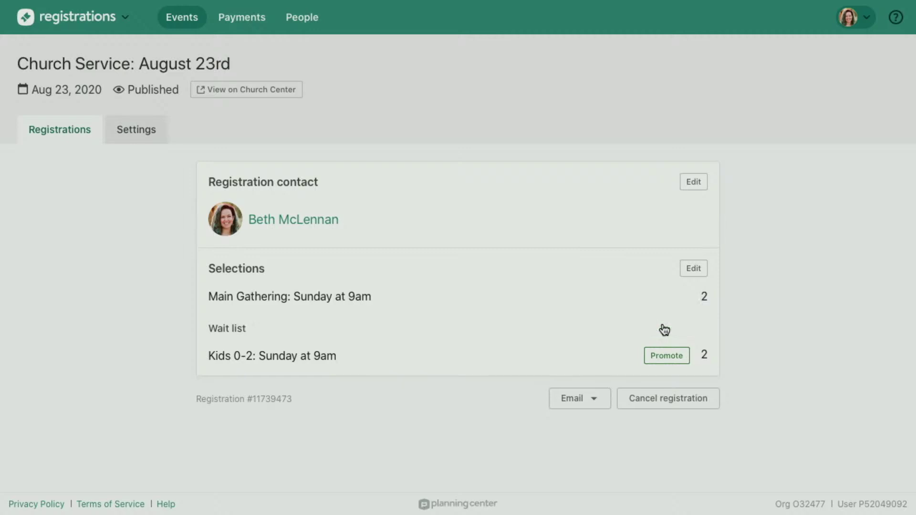
pyautogui.click(667, 356)
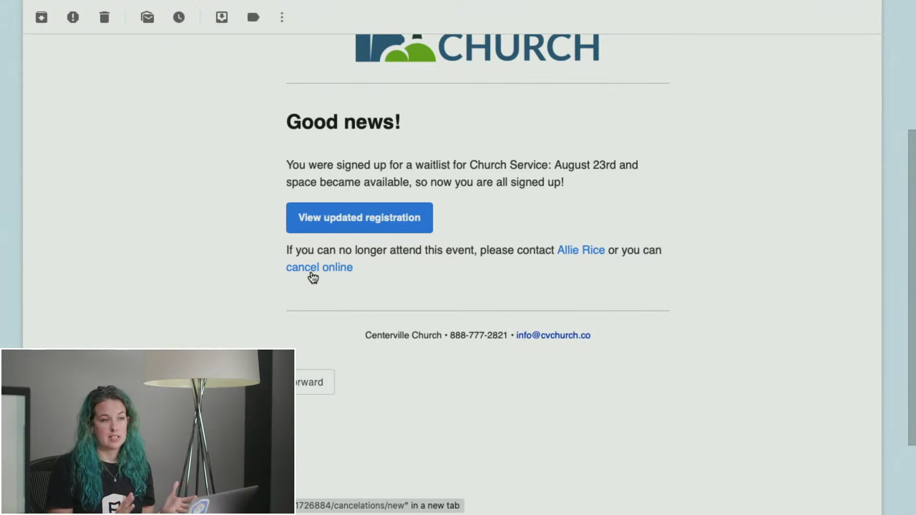
# Switch from Gmail back to the Church Service: August 23rd registrations page.
pyautogui.hotkey('ctrl', 'Right')
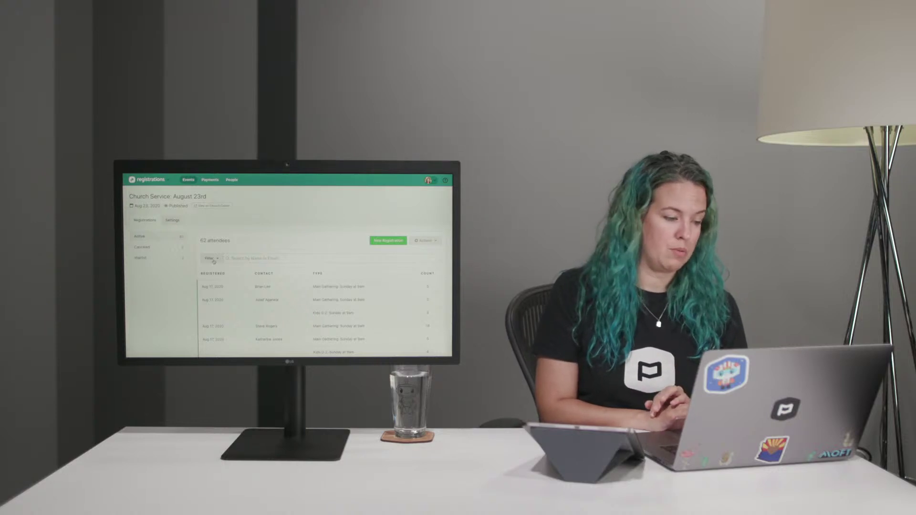
# Filter attendees to Main Gathering: Sunday at 9am, view bulk actions, then clear the filter.
pyautogui.click(211, 259)
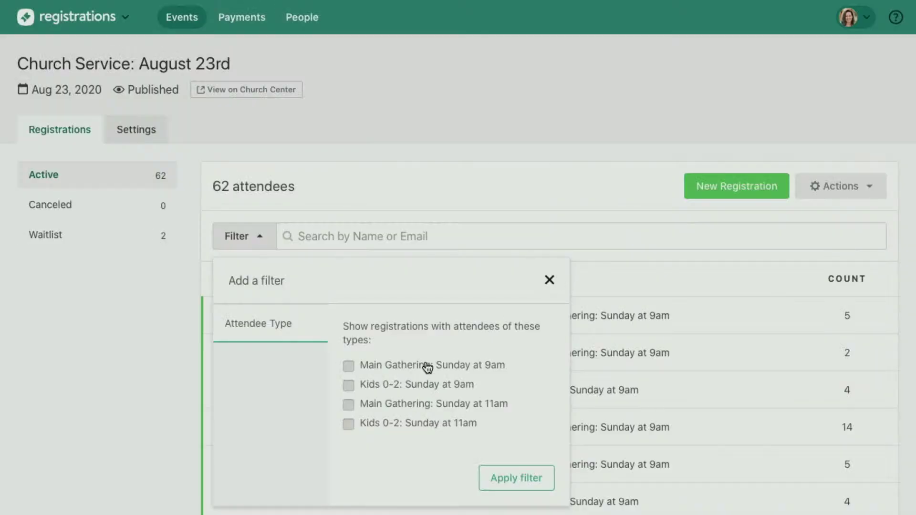
pyautogui.click(423, 366)
pyautogui.click(515, 479)
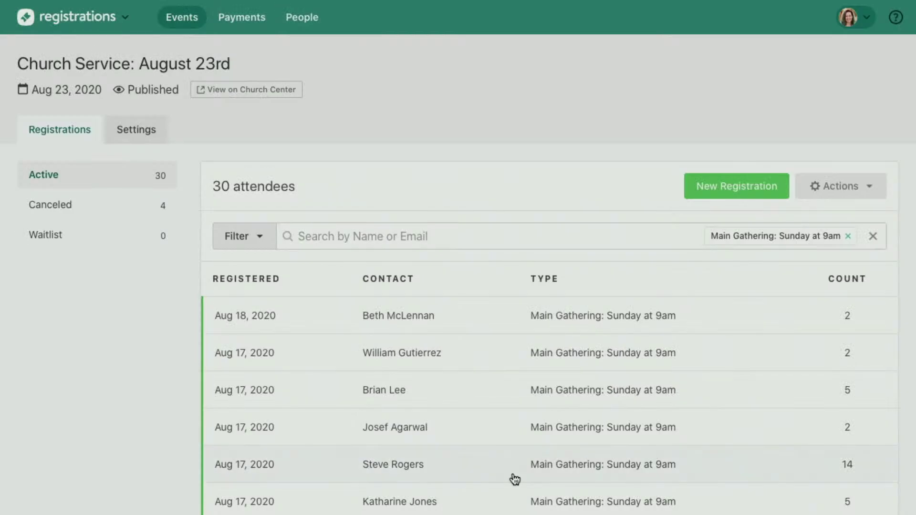
pyautogui.click(851, 190)
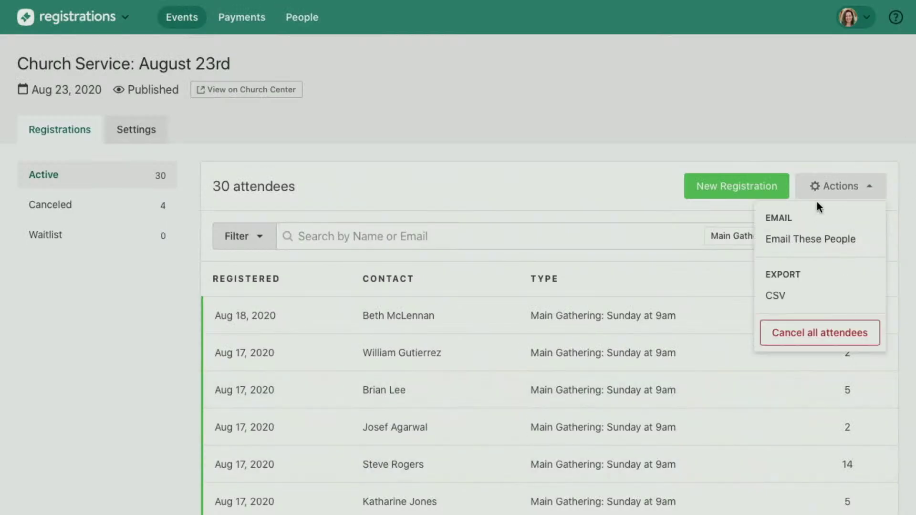
pyautogui.click(832, 197)
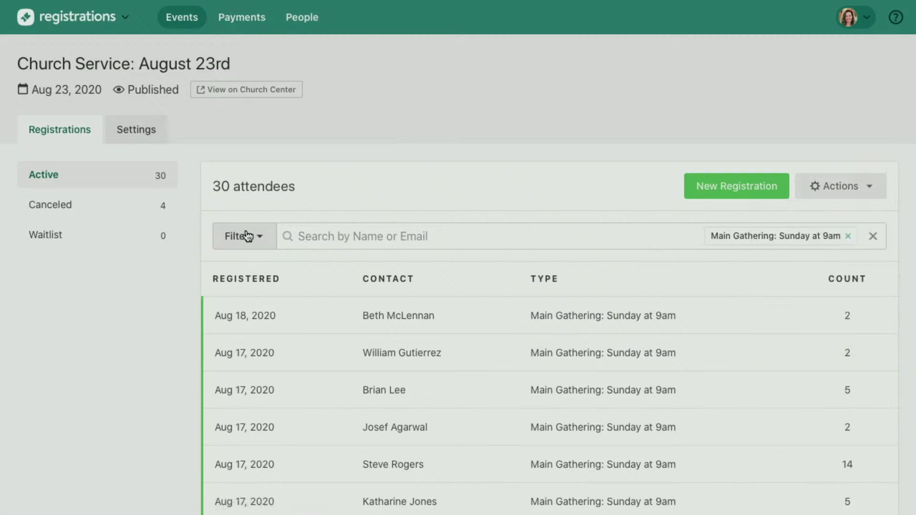
pyautogui.click(848, 236)
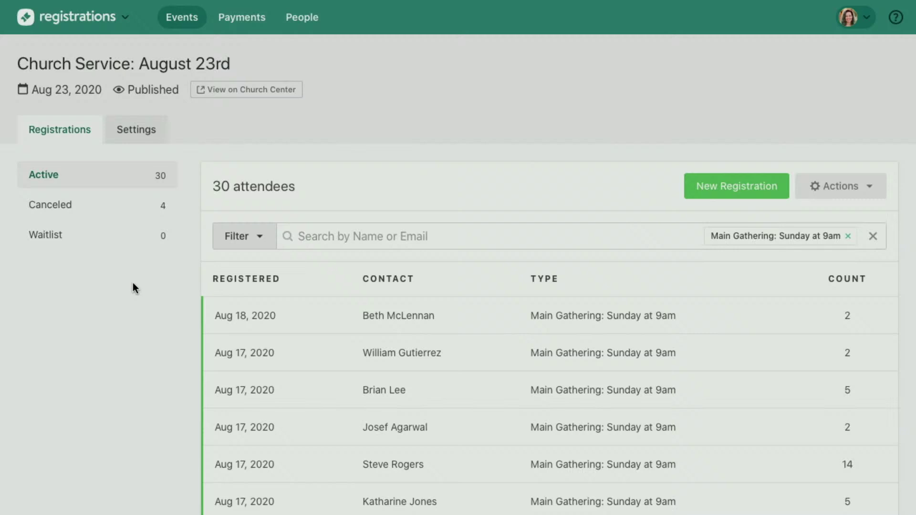
# Filter by Kids 0-2: Sunday at 9am and 11am, then drop the 9am filter.
pyautogui.click(260, 233)
pyautogui.click(411, 388)
pyautogui.click(516, 479)
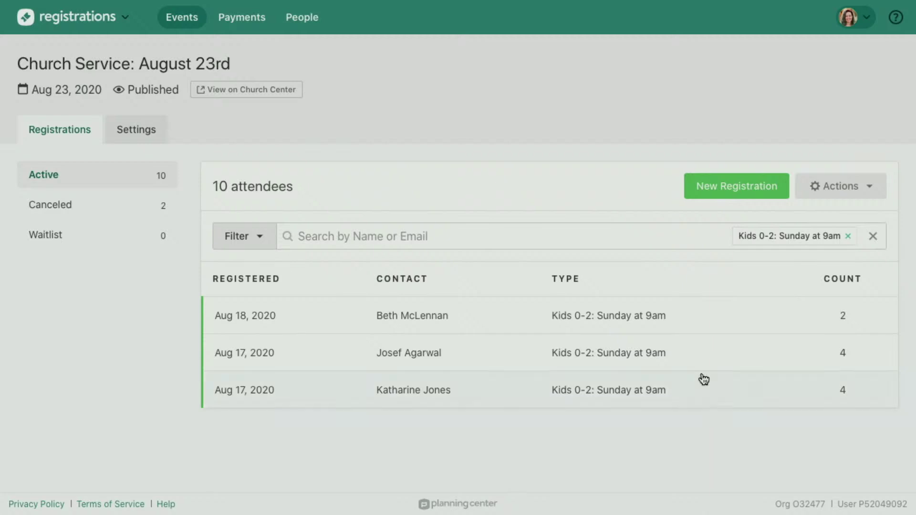
pyautogui.click(258, 237)
pyautogui.click(416, 424)
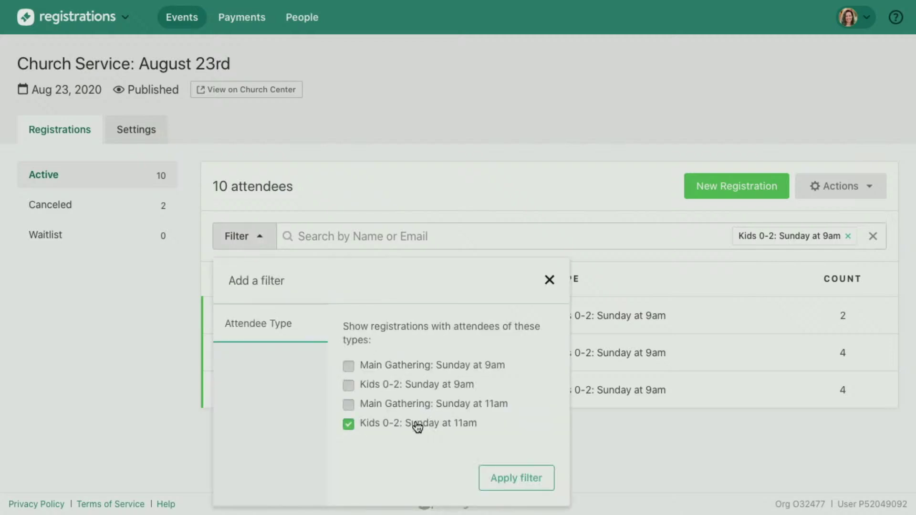
pyautogui.click(516, 477)
pyautogui.click(714, 236)
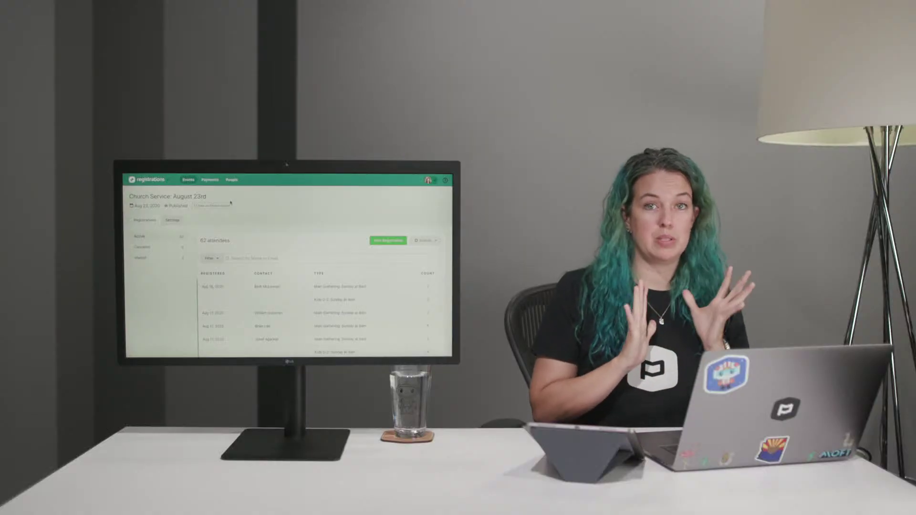
# Go to the events list, select Winter Camp, and show its Settings.
pyautogui.click(190, 182)
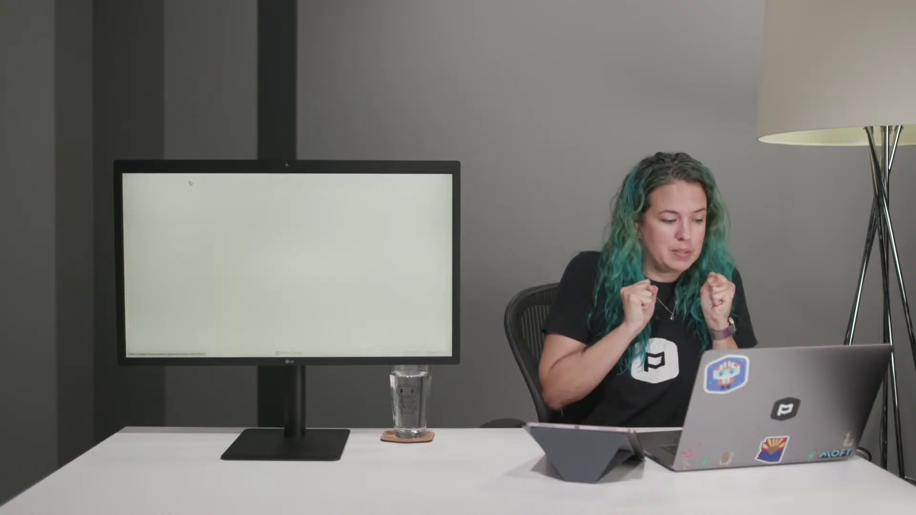
pyautogui.scroll(-5, 235, 289)
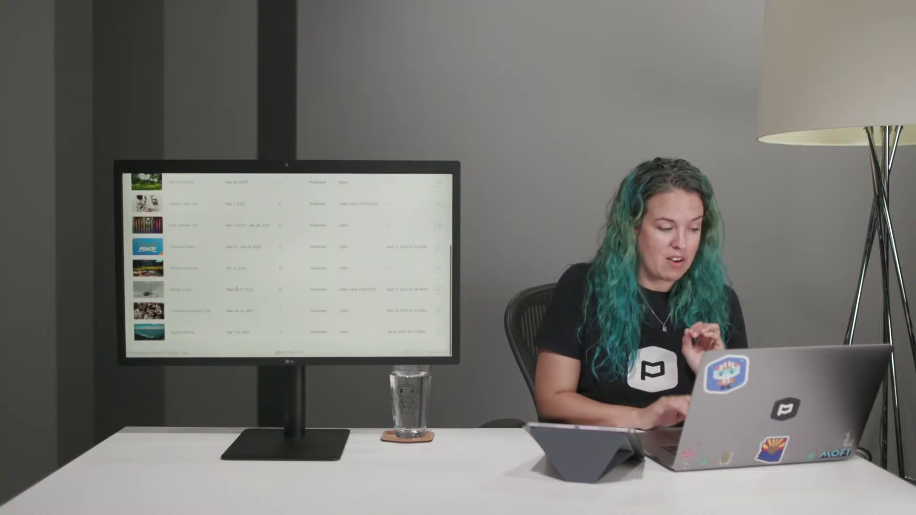
pyautogui.click(180, 289)
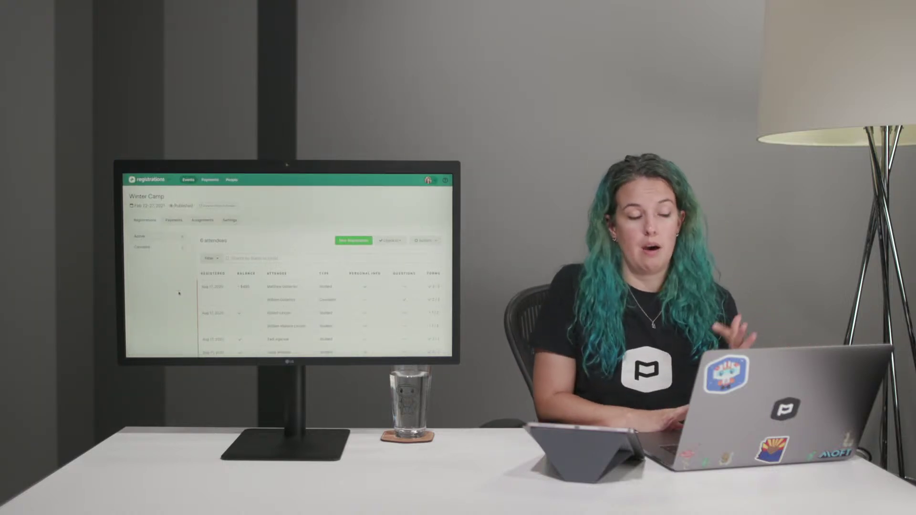
pyautogui.click(230, 220)
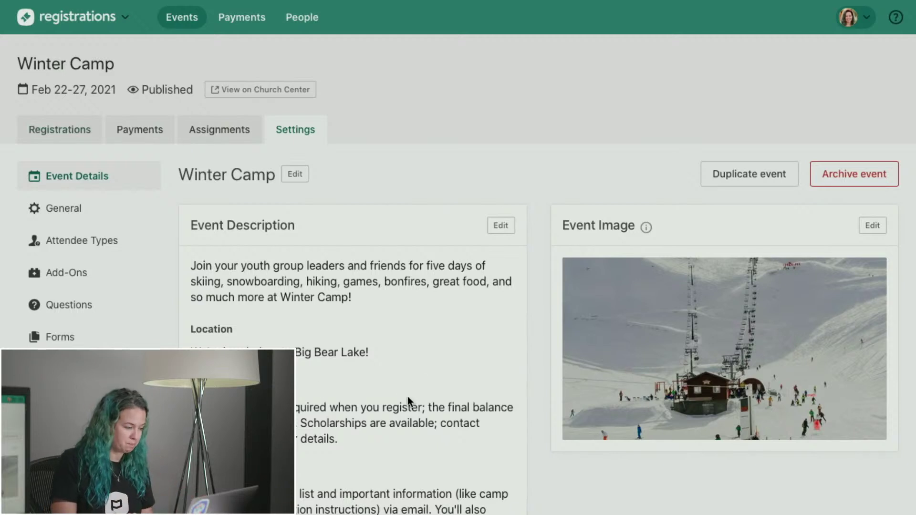
pyautogui.scroll(-3, 415, 344)
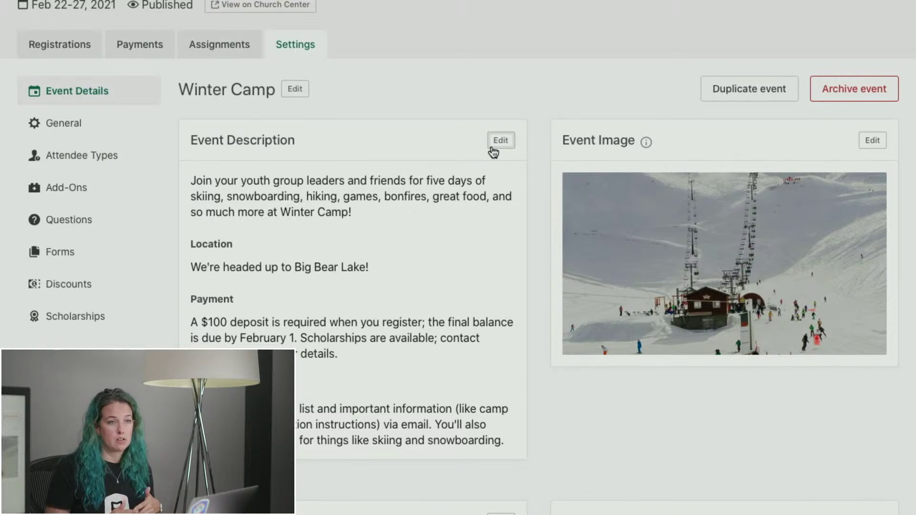
pyautogui.scroll(3, 494, 152)
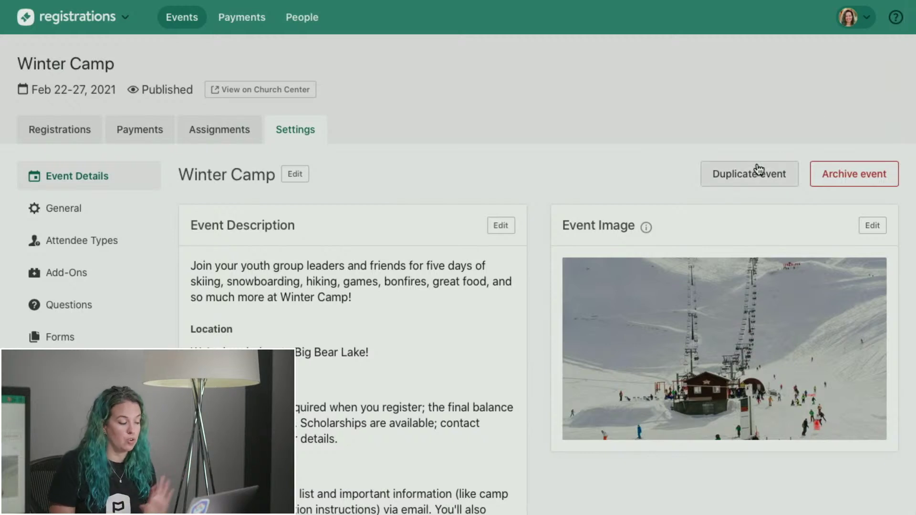
pyautogui.scroll(-1, 759, 169)
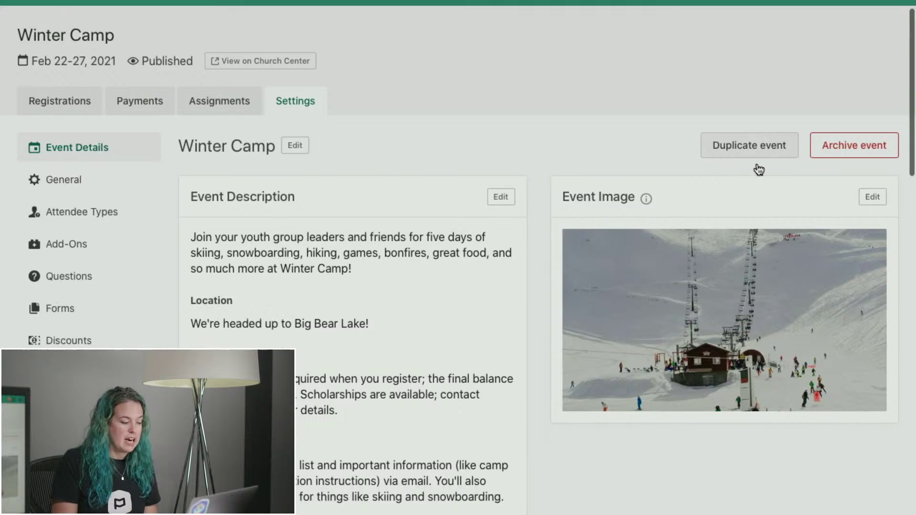
pyautogui.scroll(-10, 759, 169)
pyautogui.scroll(2, 745, 111)
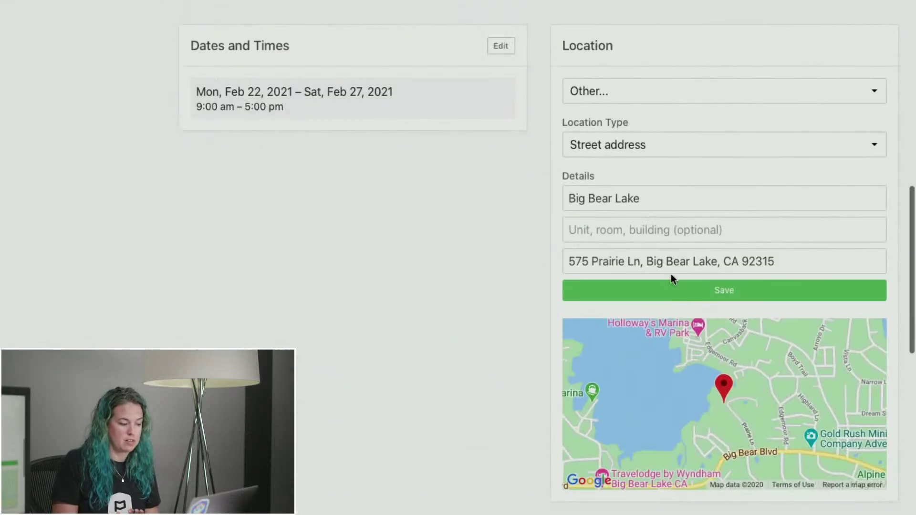
pyautogui.scroll(-10, 534, 284)
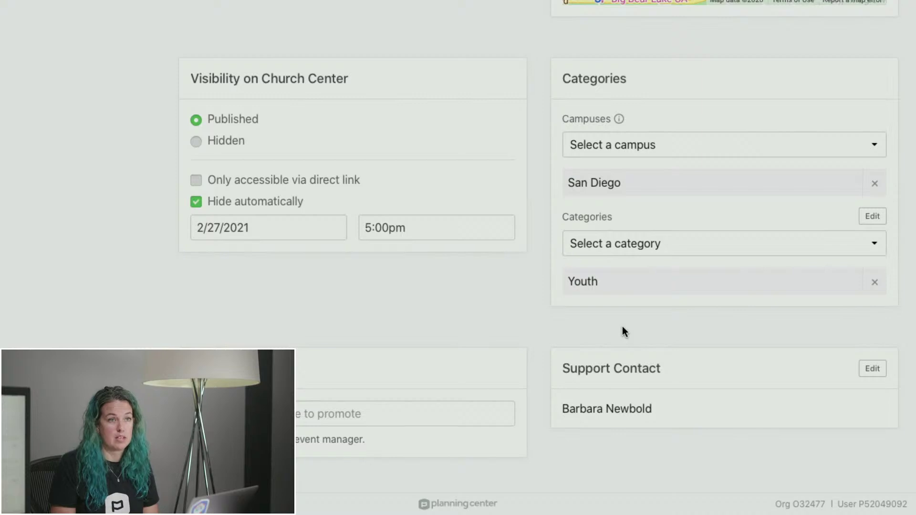
pyautogui.scroll(15, 622, 325)
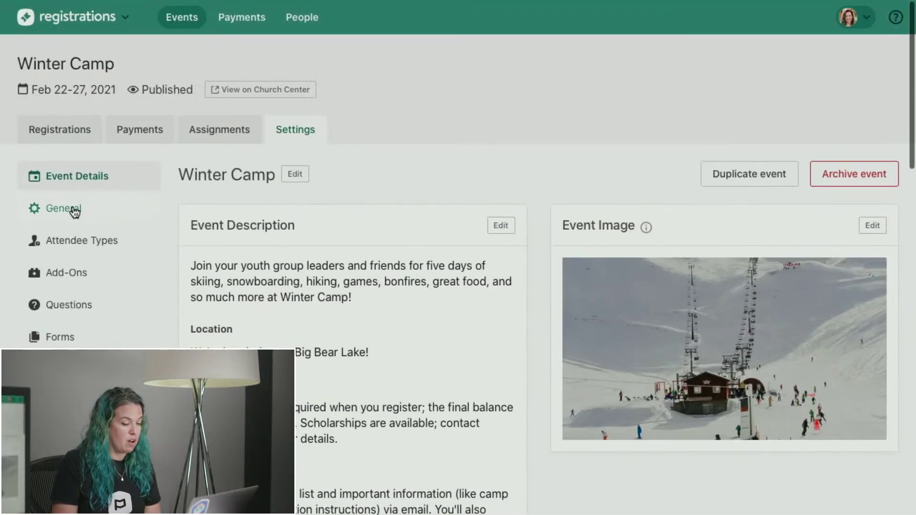
# Review Winter Camp's registration status, options and custom confirmation email message in General settings.
pyautogui.click(75, 212)
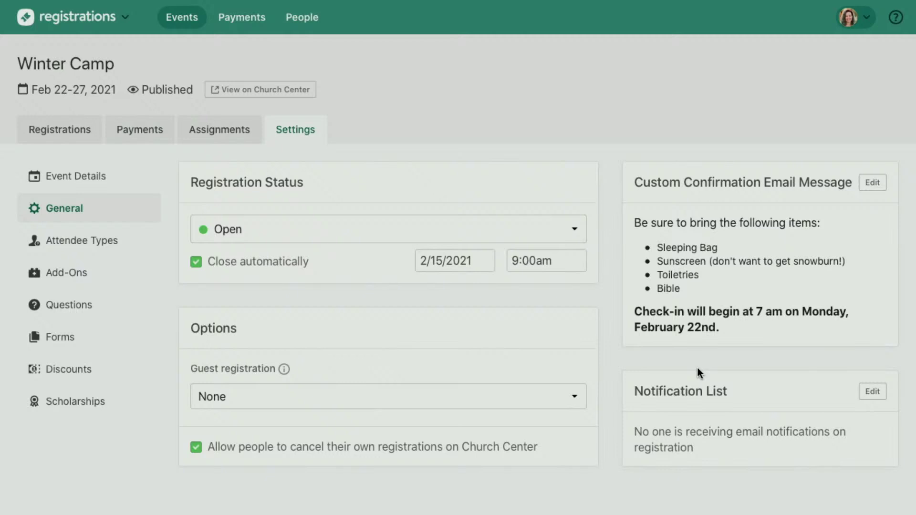
pyautogui.scroll(-1, 696, 365)
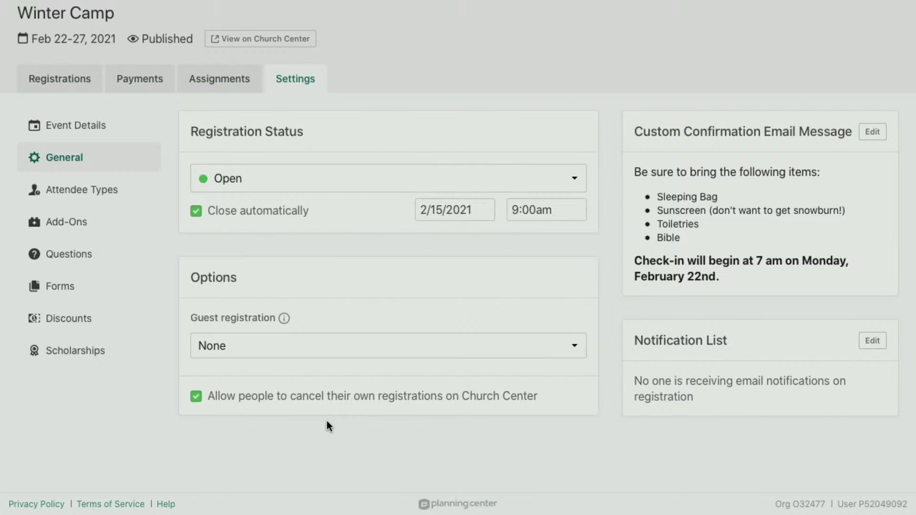
pyautogui.click(83, 191)
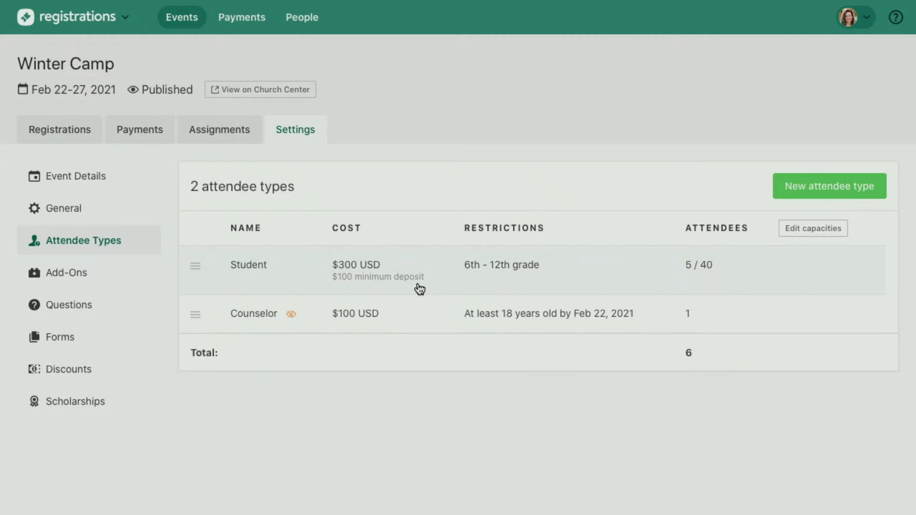
# Lower the Student attendee type's minimum grade from 6th to 4th and review Information to Collect.
pyautogui.click(276, 277)
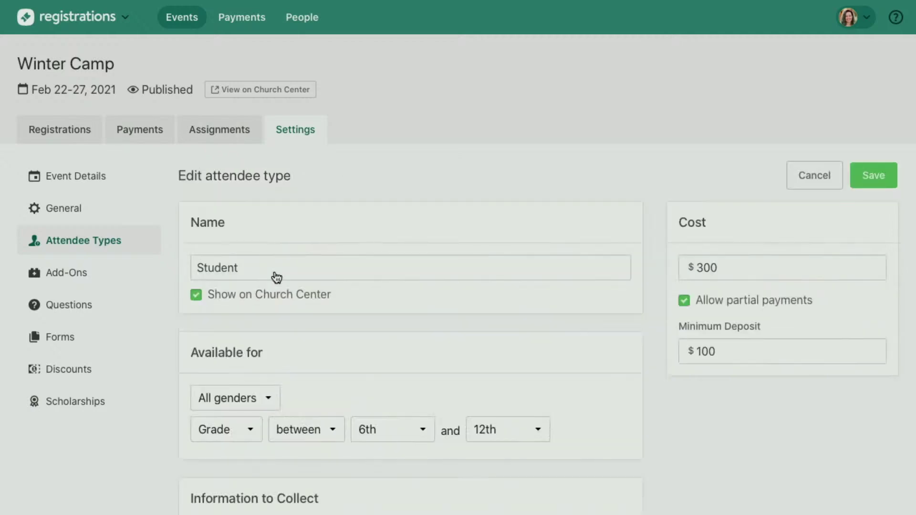
pyautogui.click(395, 429)
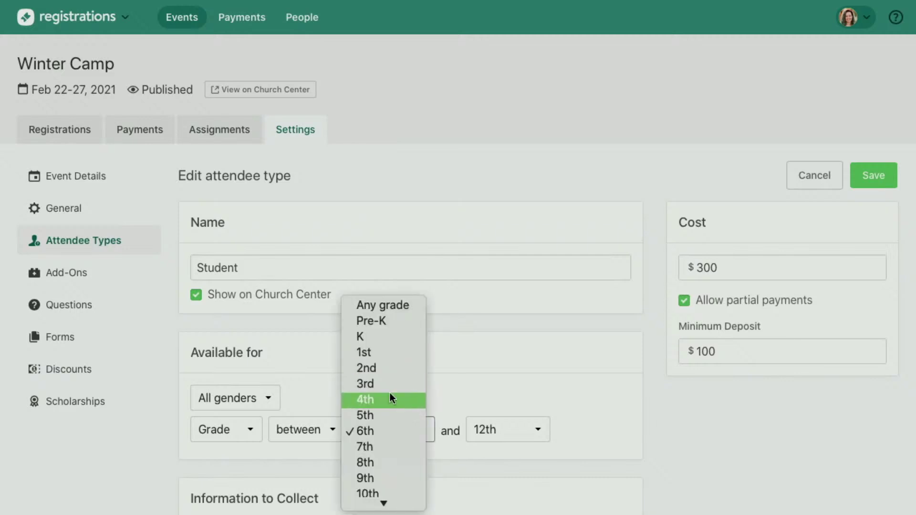
pyautogui.click(389, 394)
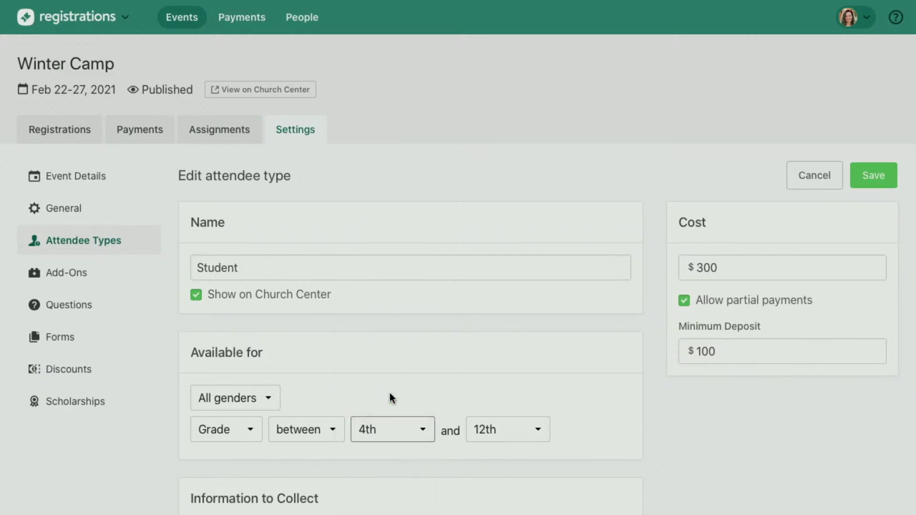
pyautogui.scroll(-2, 390, 399)
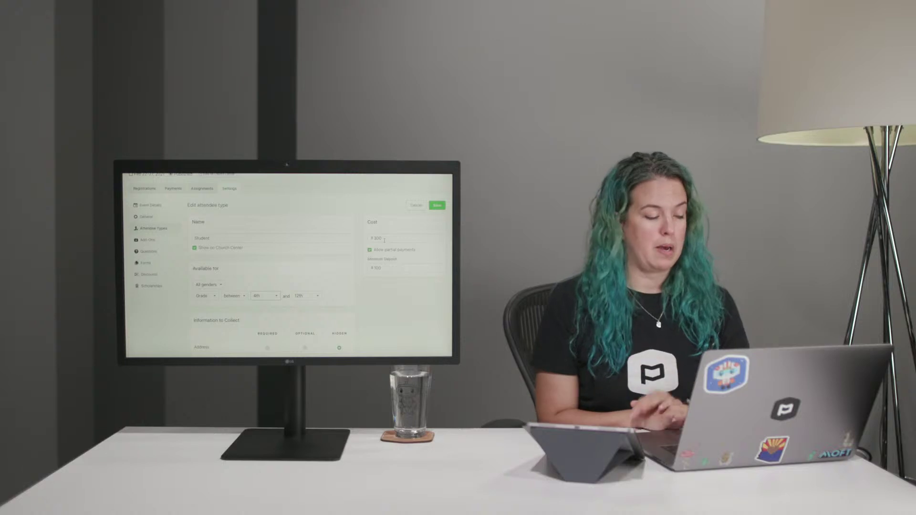
pyautogui.scroll(-5, 384, 241)
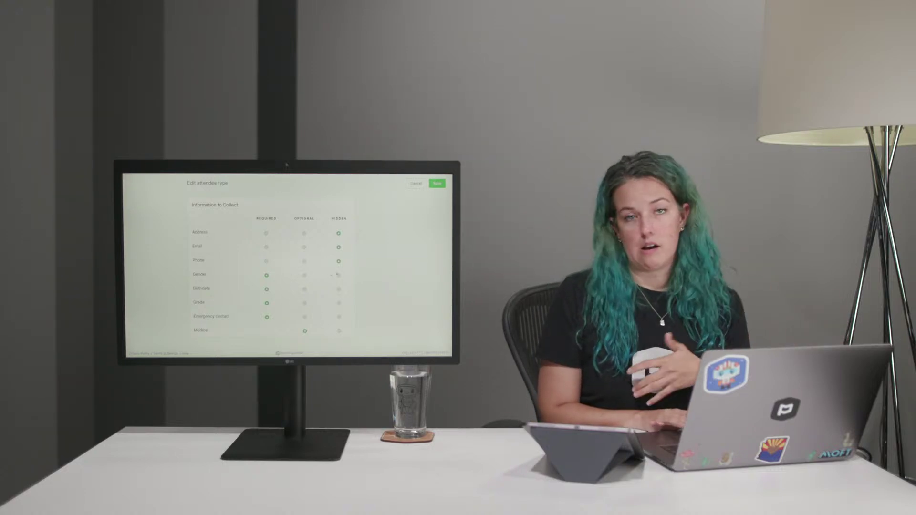
pyautogui.scroll(10, 340, 271)
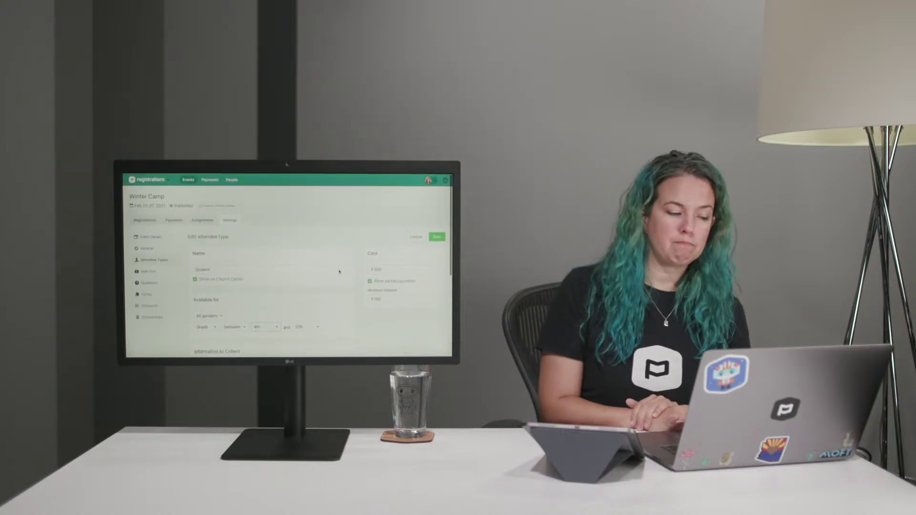
# Make the $100 Counselor attendee type visible on Church Center and save it.
pyautogui.click(422, 238)
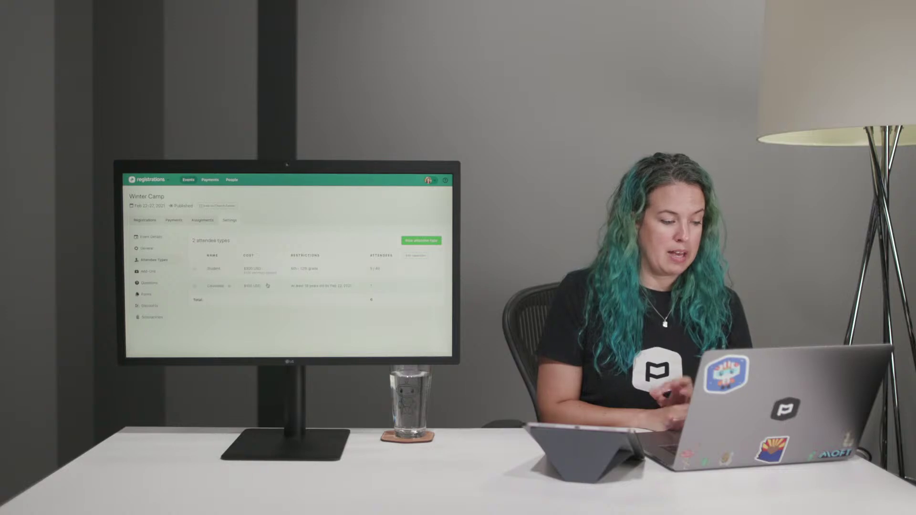
pyautogui.click(267, 285)
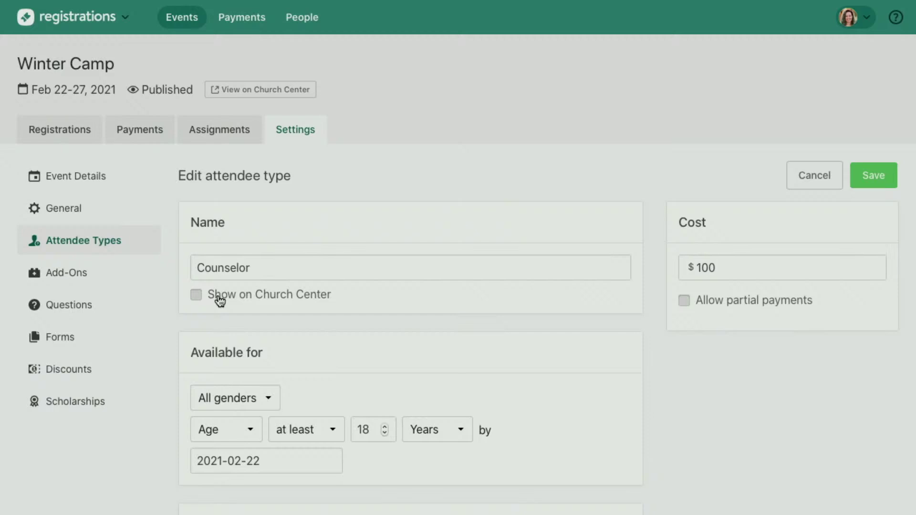
pyautogui.click(220, 300)
pyautogui.click(795, 176)
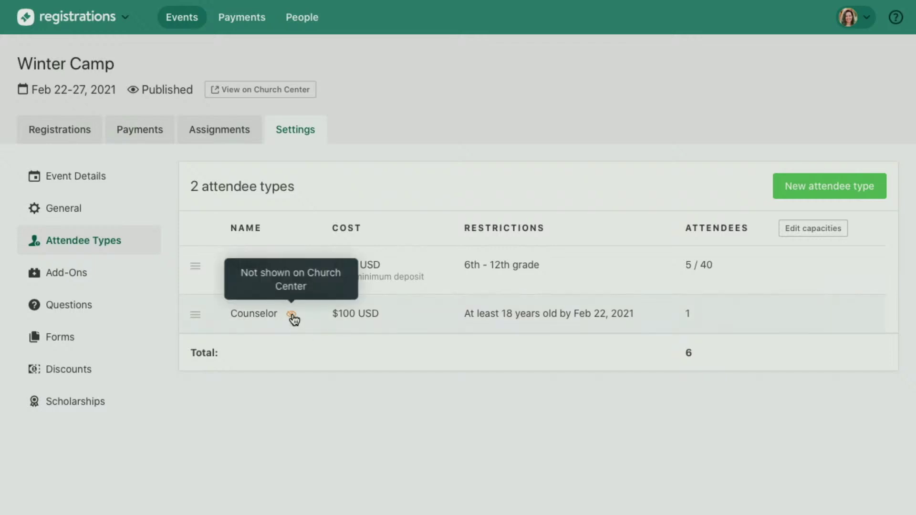
pyautogui.click(294, 319)
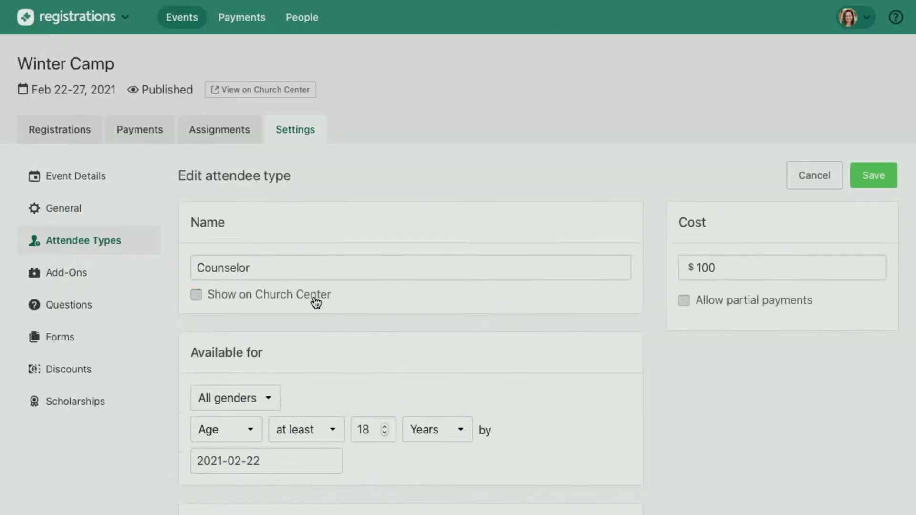
pyautogui.click(316, 298)
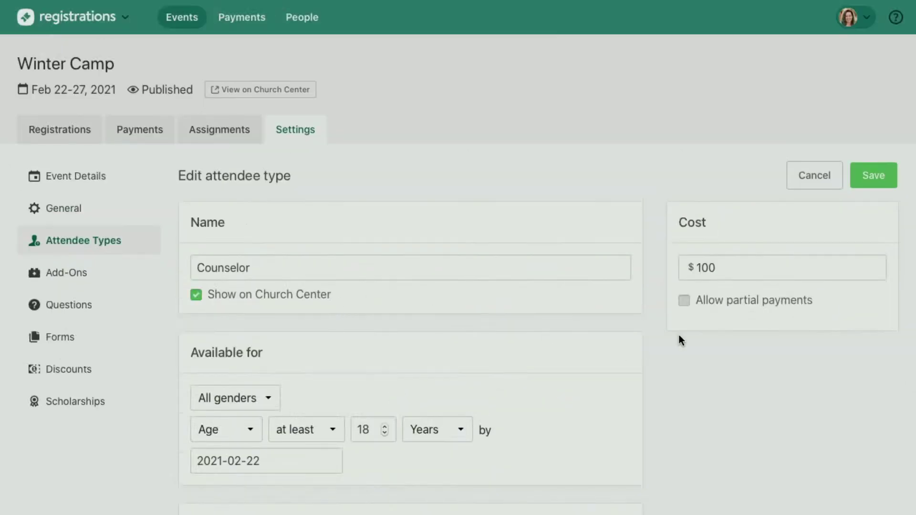
pyautogui.click(877, 176)
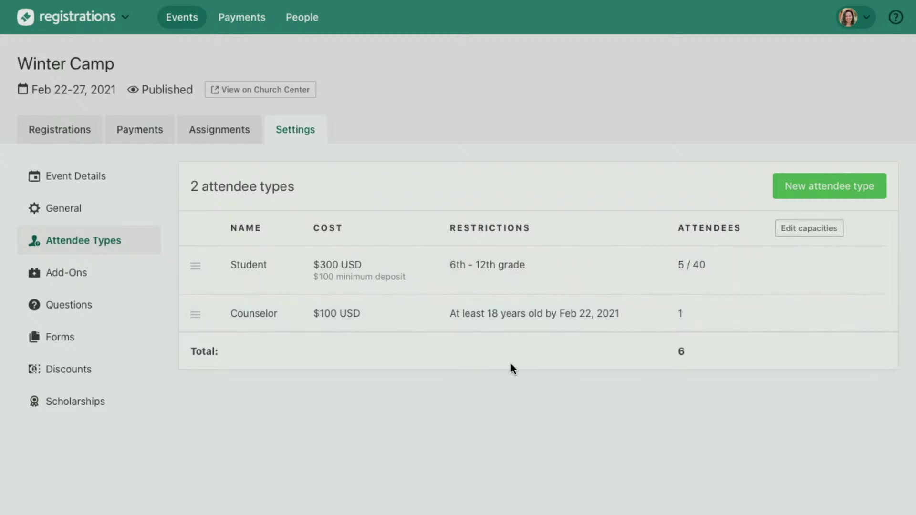
# Set the Counselor attendee type capacity to 20 and save the capacities.
pyautogui.click(787, 230)
pyautogui.click(728, 310)
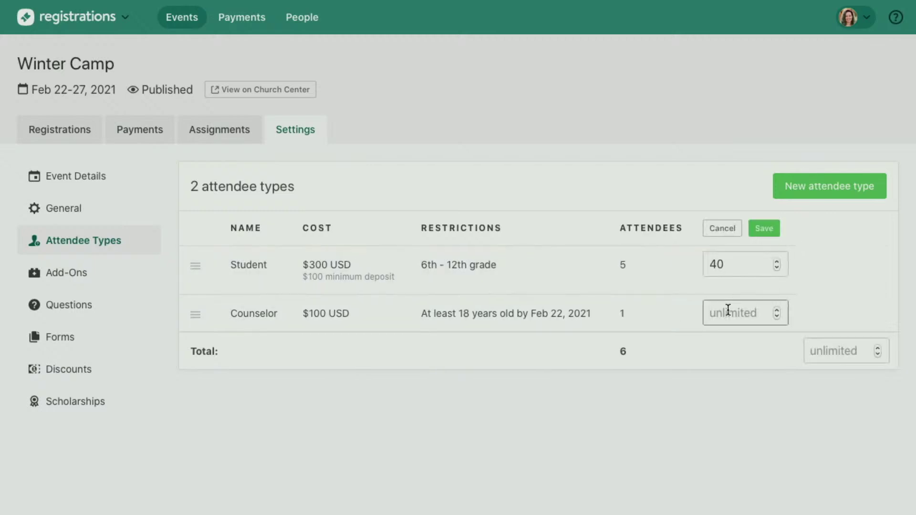
pyautogui.write('20')
pyautogui.click(778, 231)
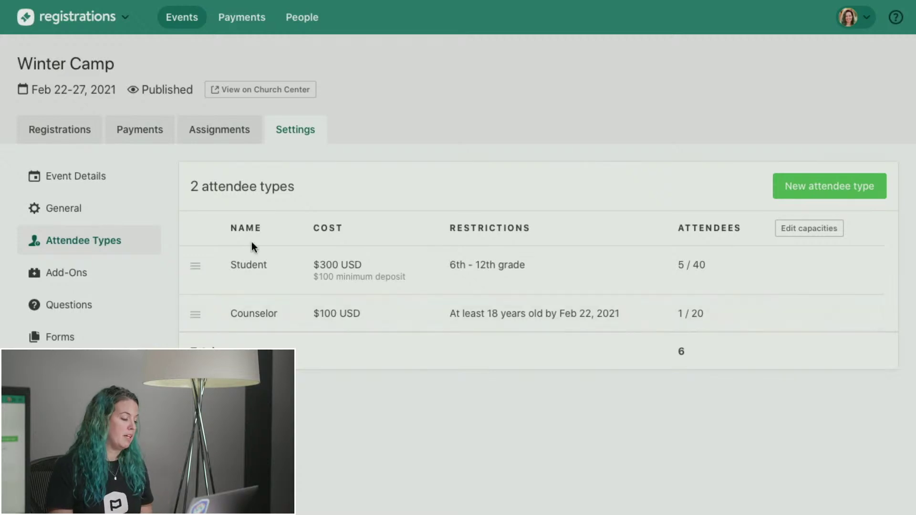
# Inspect the Youth Camp Tee add-on, leaving partial payments disabled, and return to Add-Ons.
pyautogui.click(78, 273)
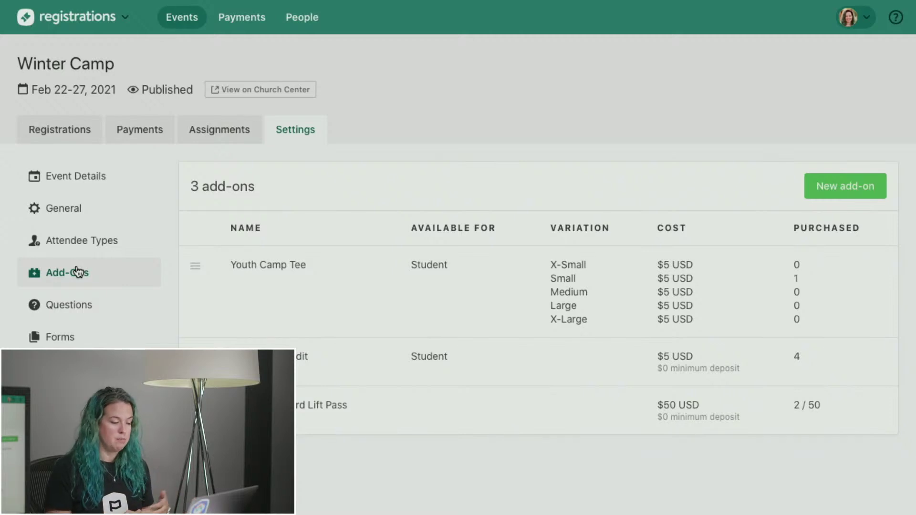
pyautogui.click(604, 292)
pyautogui.scroll(-3, 400, 365)
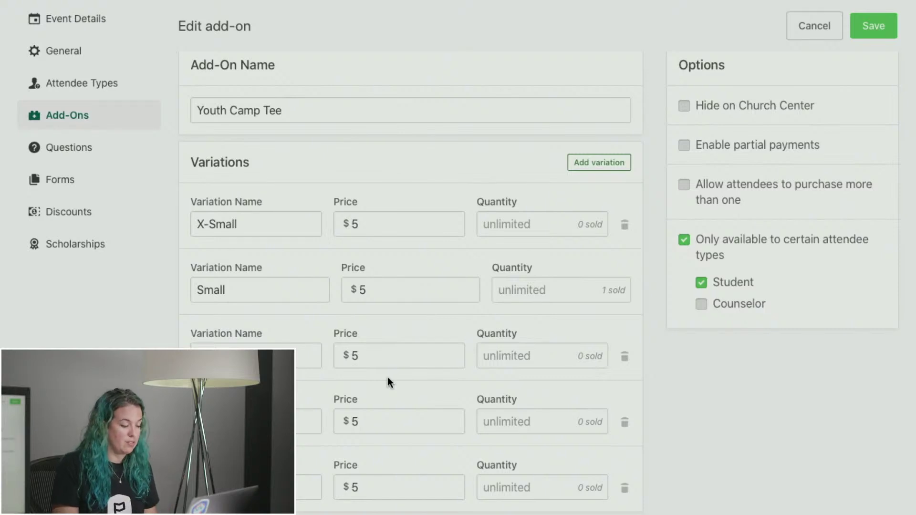
pyautogui.scroll(-2, 430, 313)
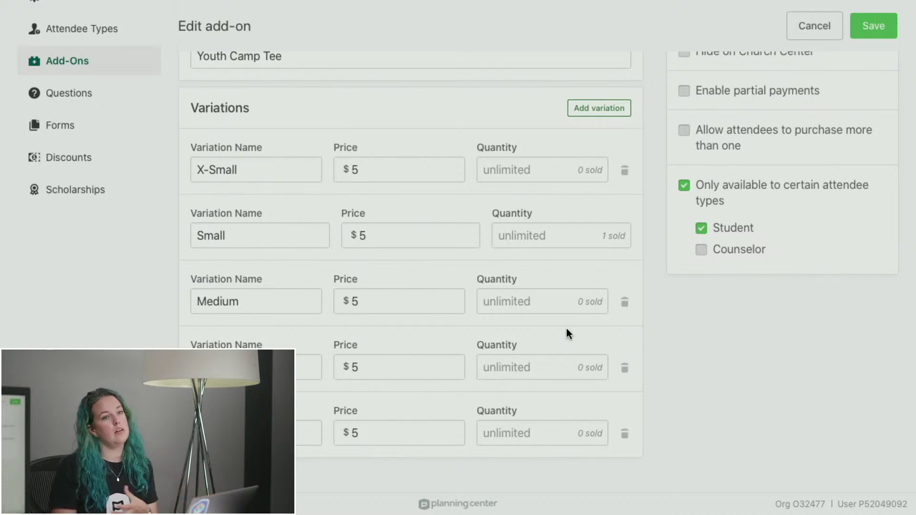
pyautogui.scroll(4, 566, 328)
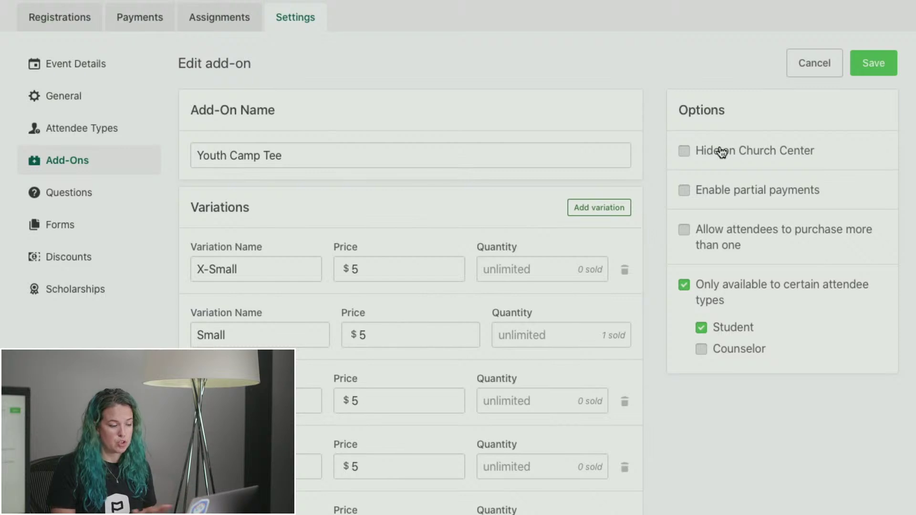
pyautogui.click(699, 193)
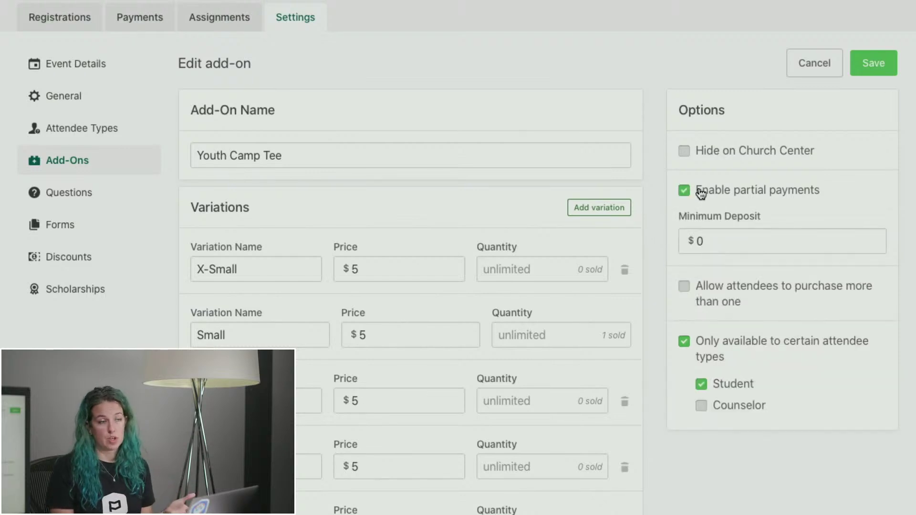
pyautogui.doubleClick(700, 192)
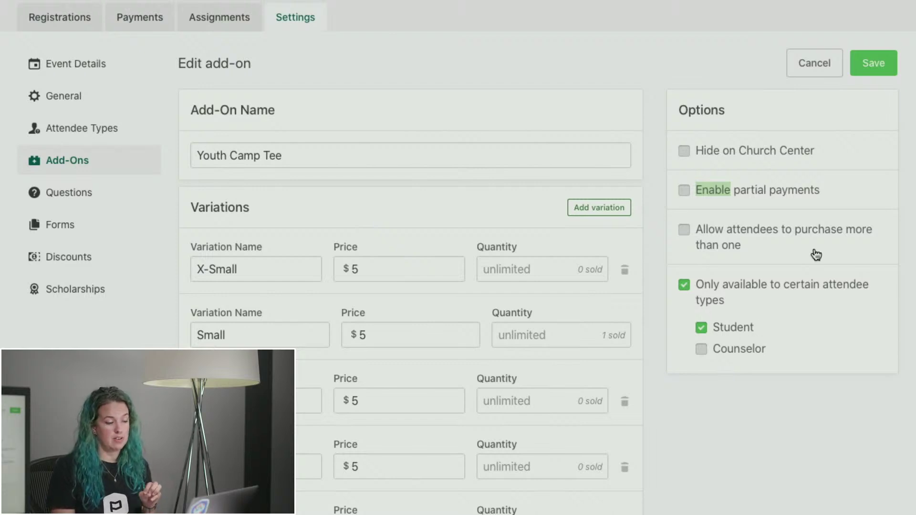
pyautogui.click(816, 63)
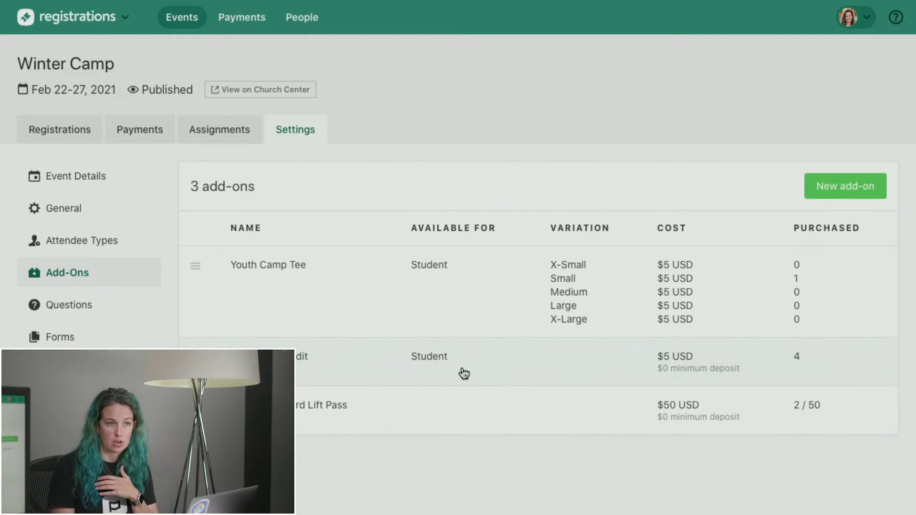
# Check Snack Bar Credit unchanged, then disable partial payments on the Ski / Snowboard Lift Pass and save.
pyautogui.click(464, 373)
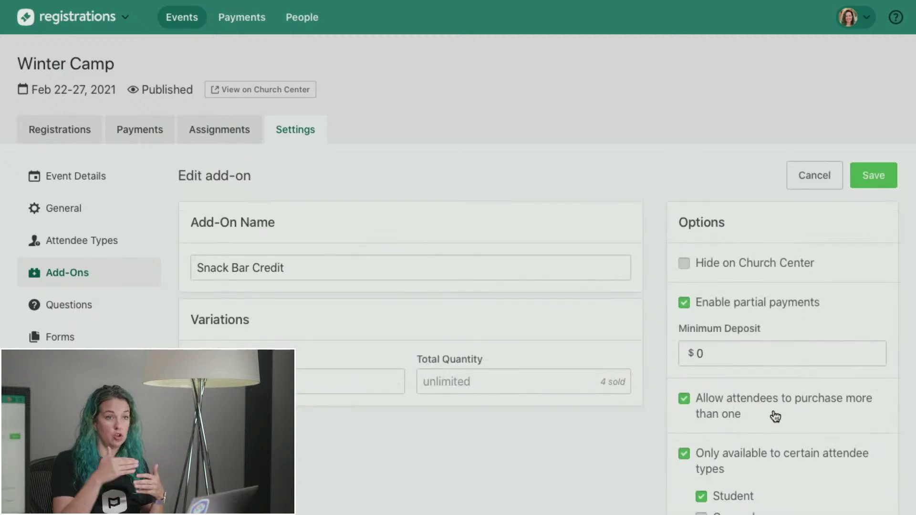
pyautogui.click(814, 175)
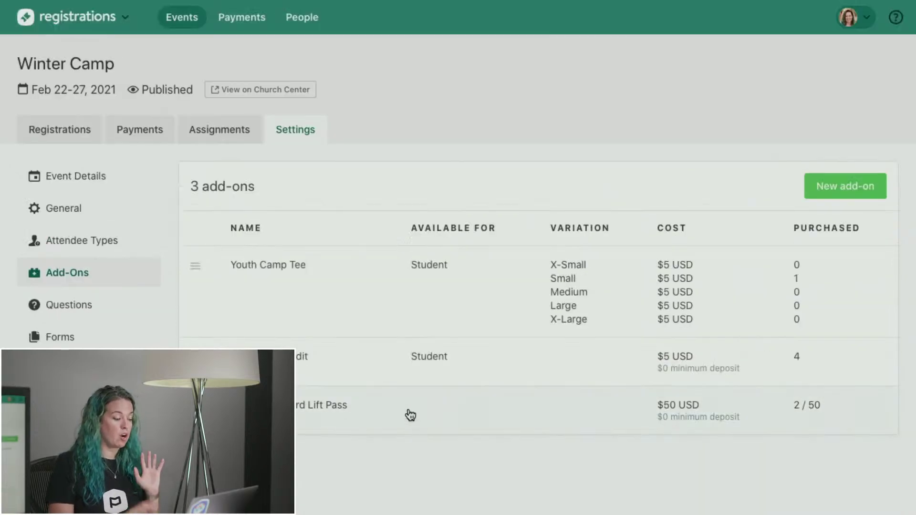
pyautogui.click(410, 415)
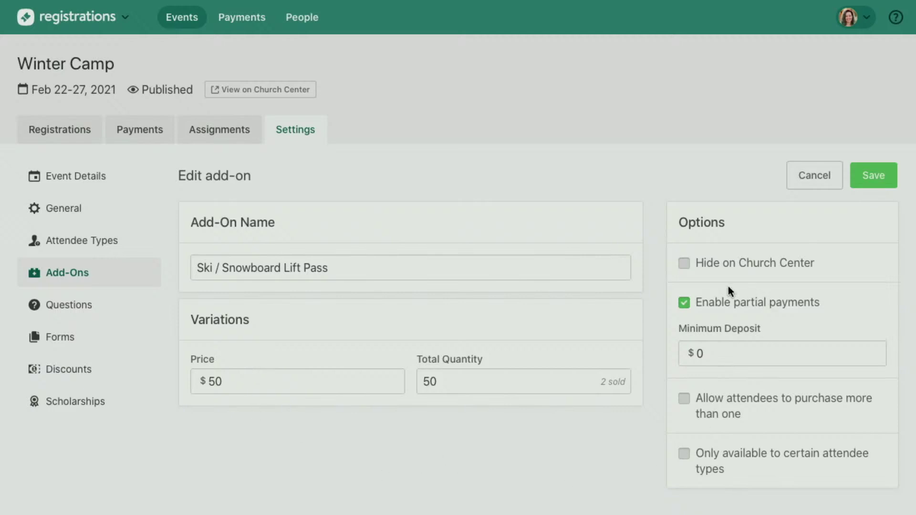
pyautogui.click(708, 308)
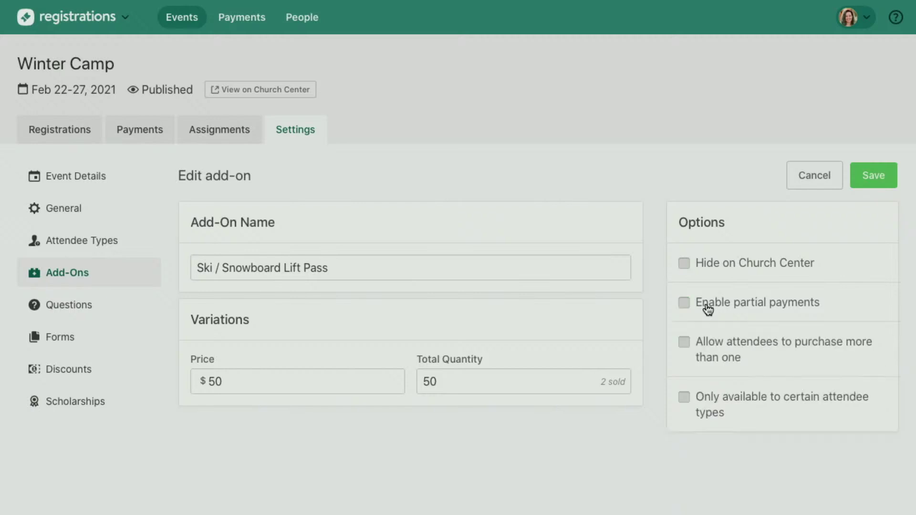
pyautogui.click(879, 175)
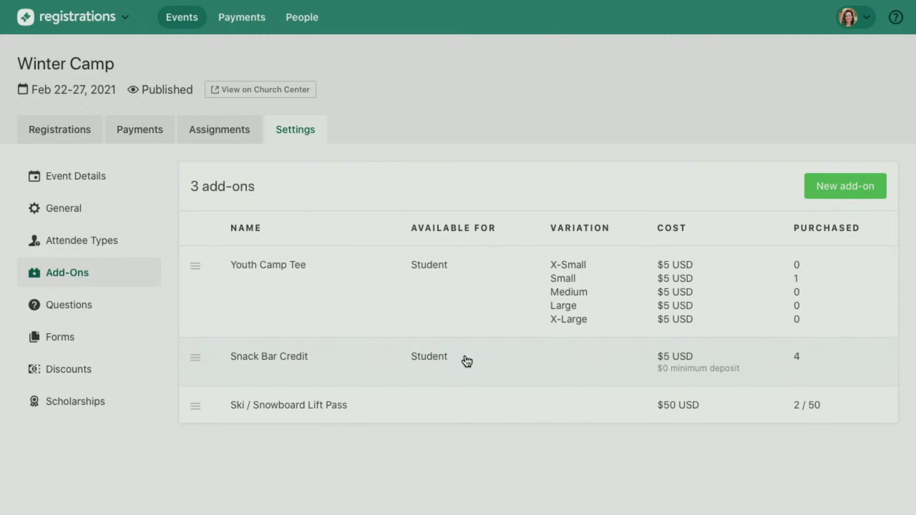
# Review the Camp Leader T-Shirt Size question without changes, then start a new registration question.
pyautogui.click(91, 313)
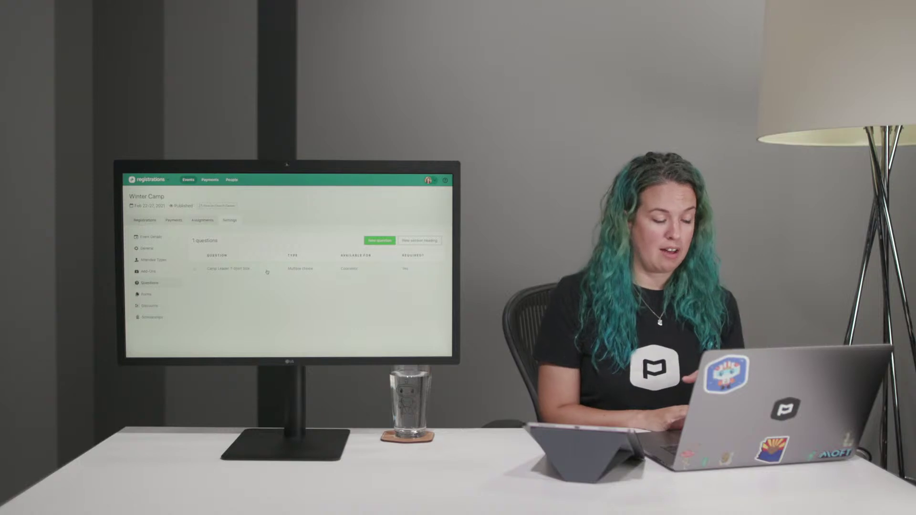
pyautogui.click(267, 270)
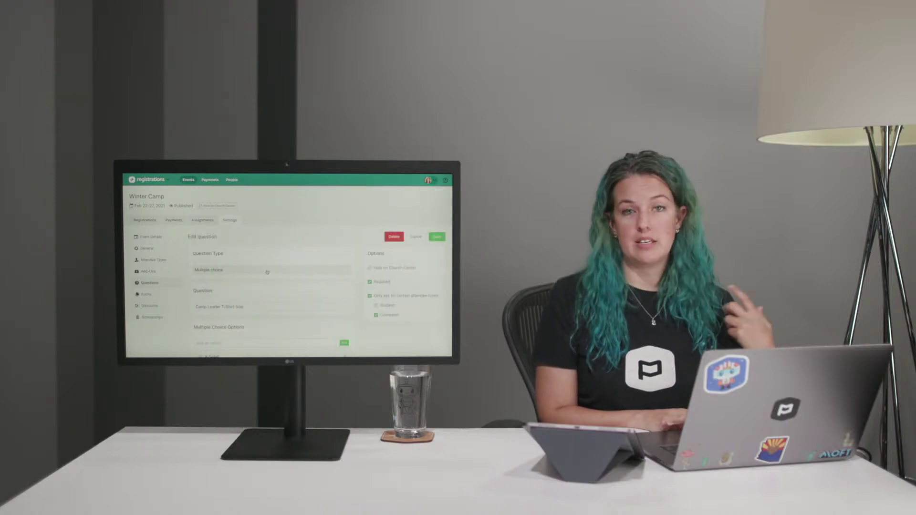
pyautogui.scroll(-3, 267, 272)
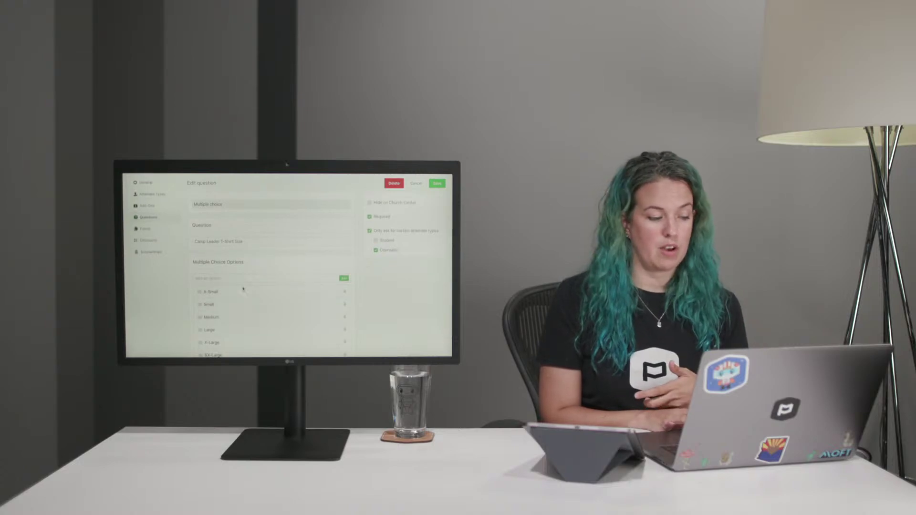
pyautogui.scroll(-2, 253, 282)
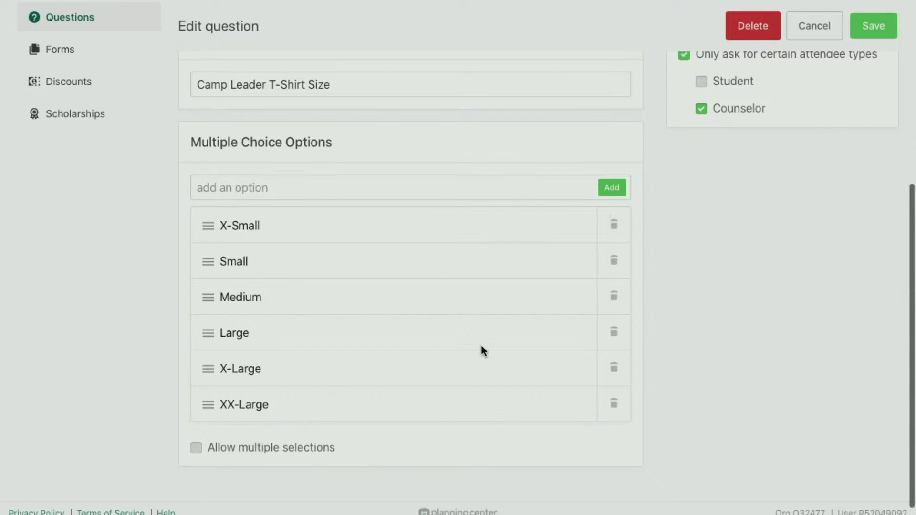
pyautogui.scroll(5, 481, 345)
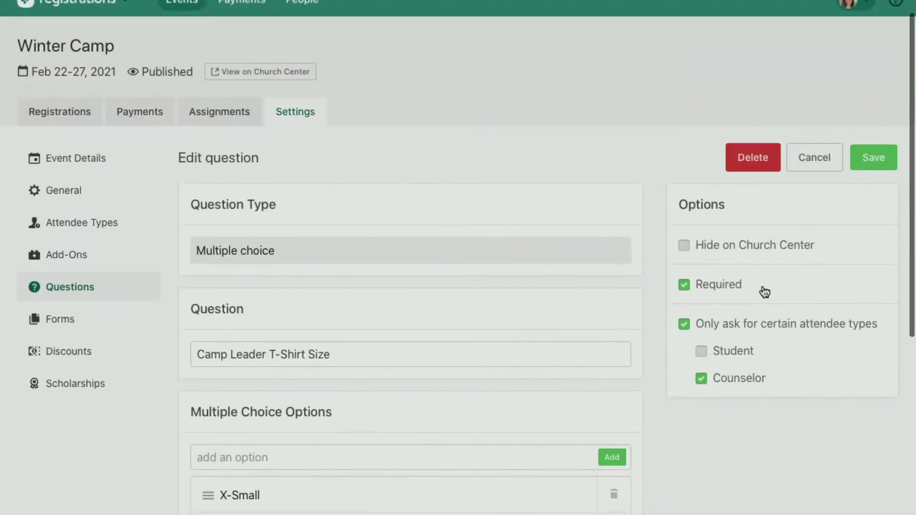
pyautogui.click(813, 162)
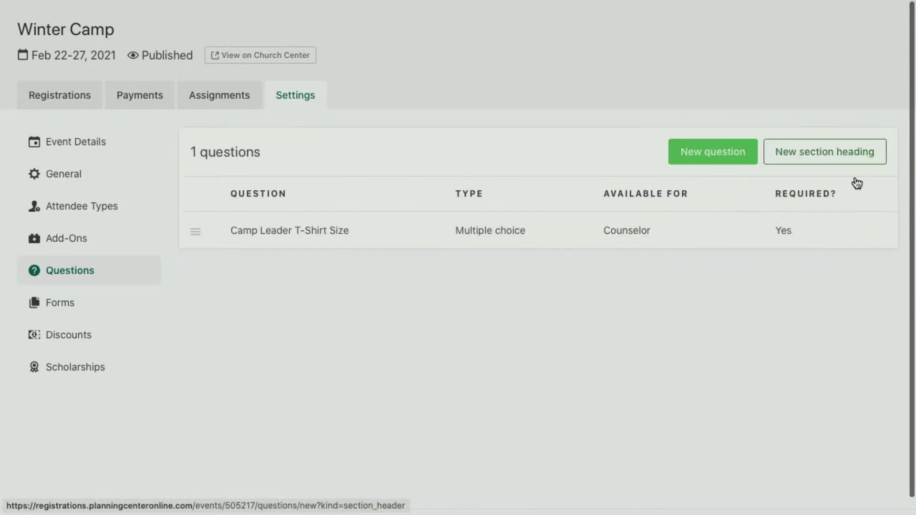
pyautogui.click(681, 186)
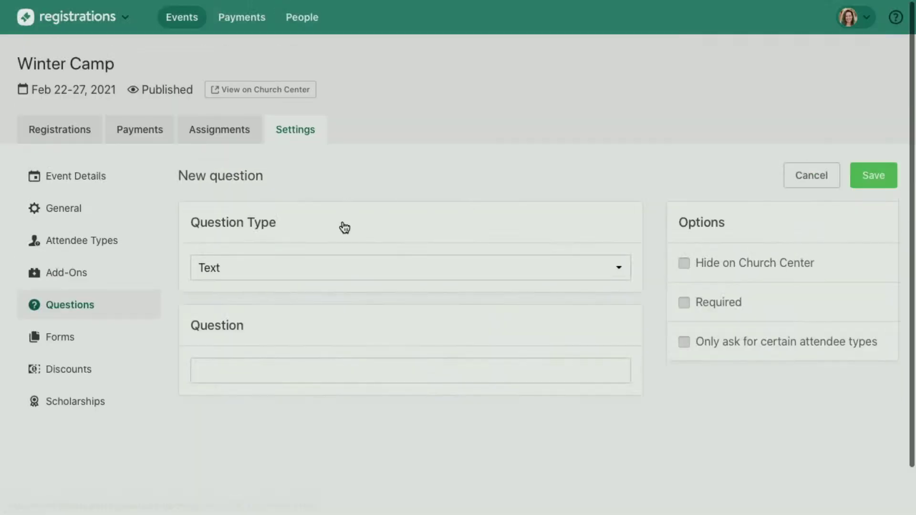
# Look over the available question types, then cancel the new question without saving it.
pyautogui.click(318, 272)
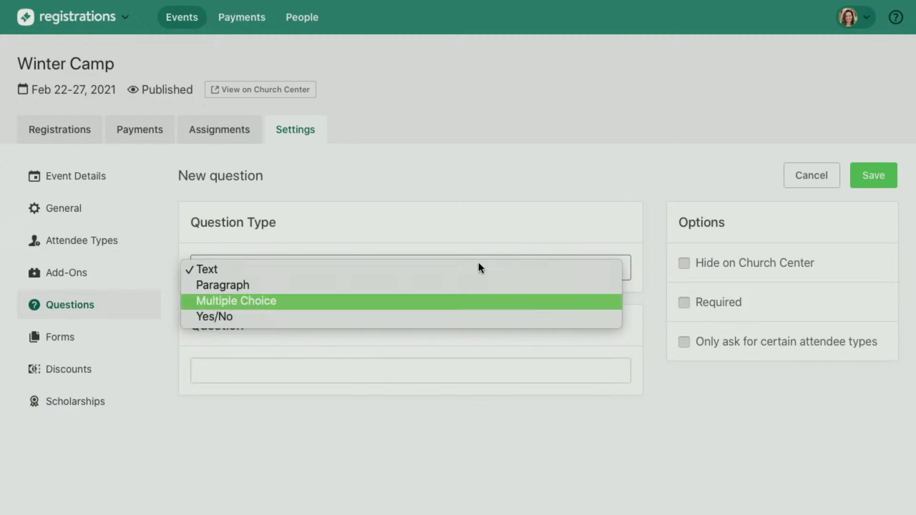
pyautogui.click(805, 175)
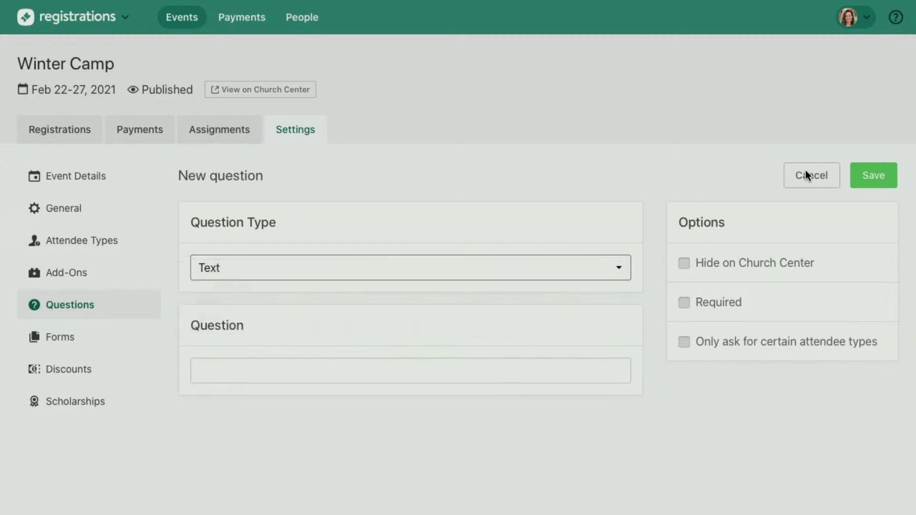
pyautogui.click(809, 176)
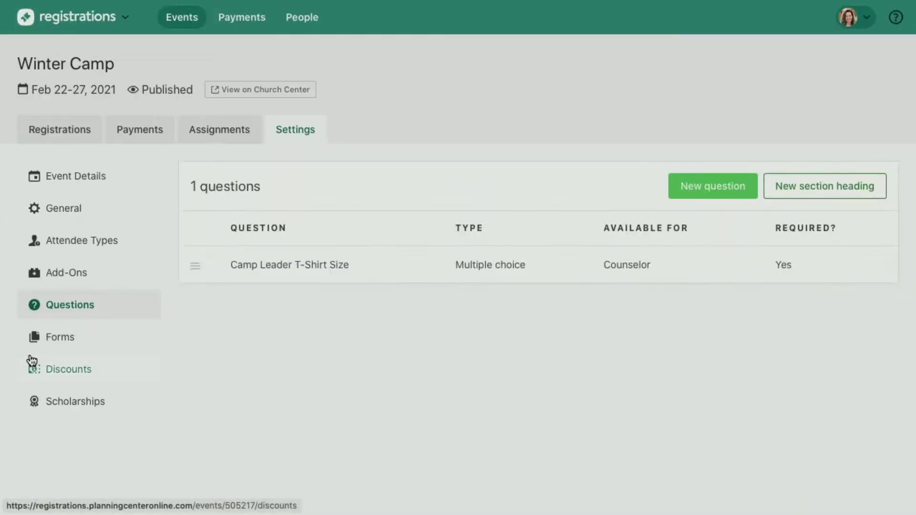
# Review the Lift Pass Activity Release form unchanged, then go to Winter Camp's Discounts.
pyautogui.click(81, 348)
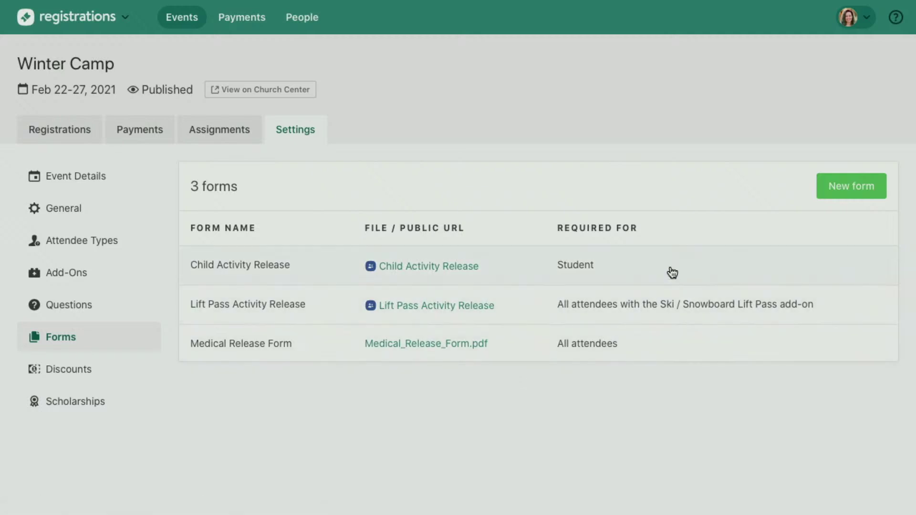
pyautogui.click(415, 304)
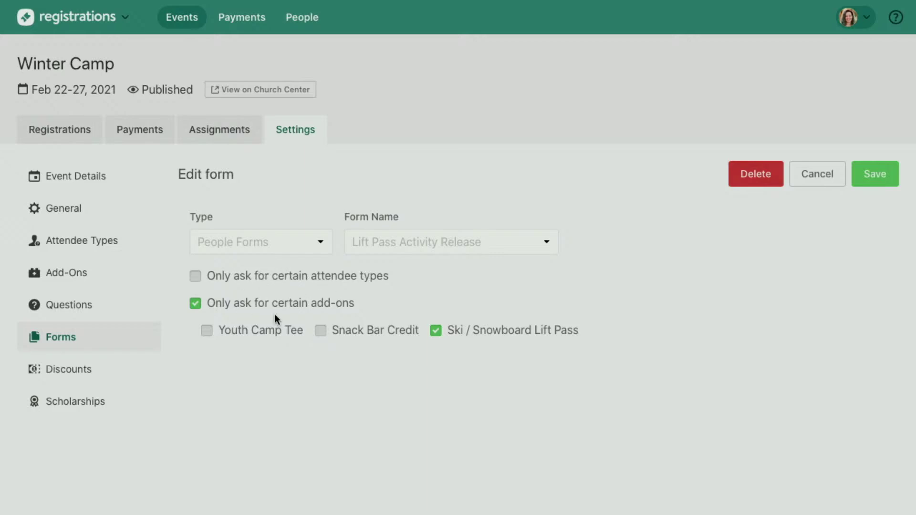
pyautogui.click(816, 174)
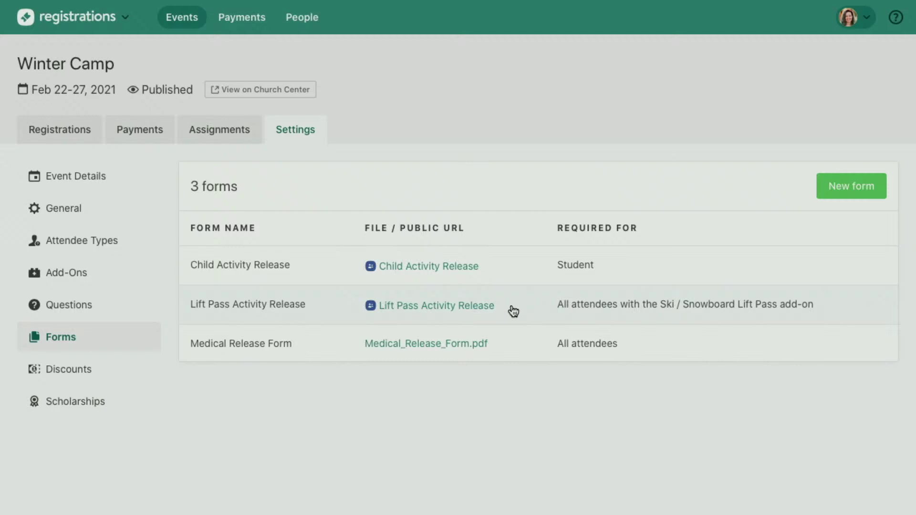
pyautogui.click(102, 375)
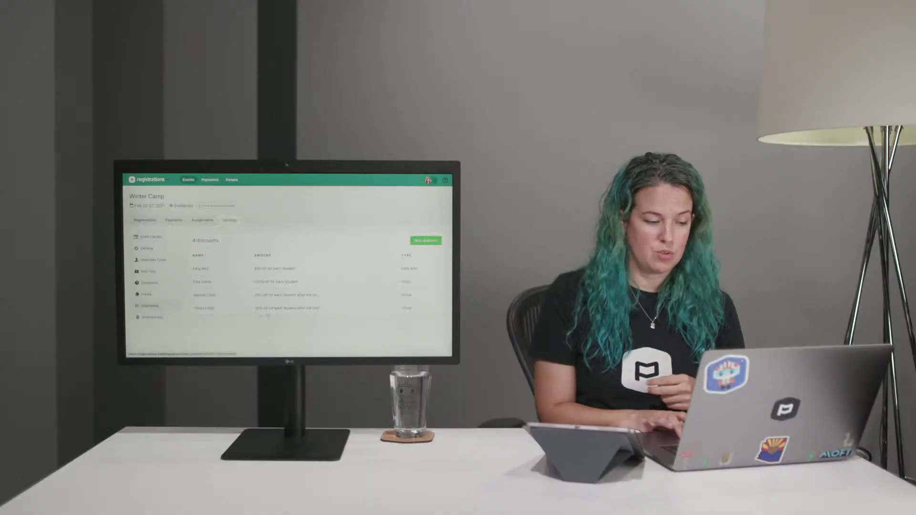
# Open the Free Camp and Early Bird discounts in turn, closing each without saving.
pyautogui.click(267, 288)
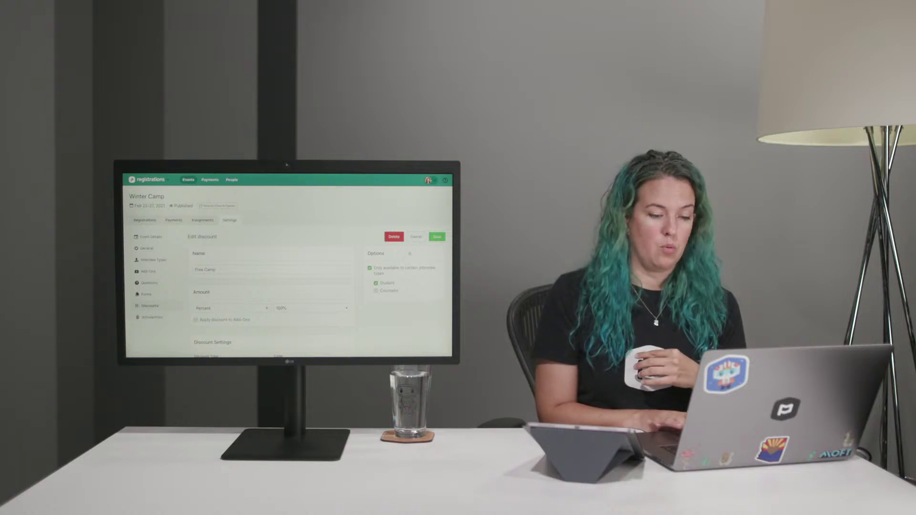
pyautogui.click(420, 237)
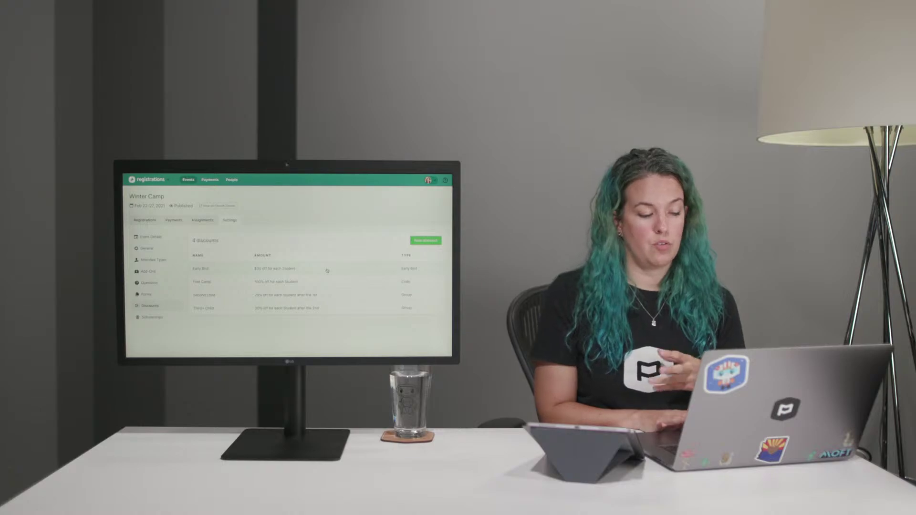
pyautogui.click(326, 270)
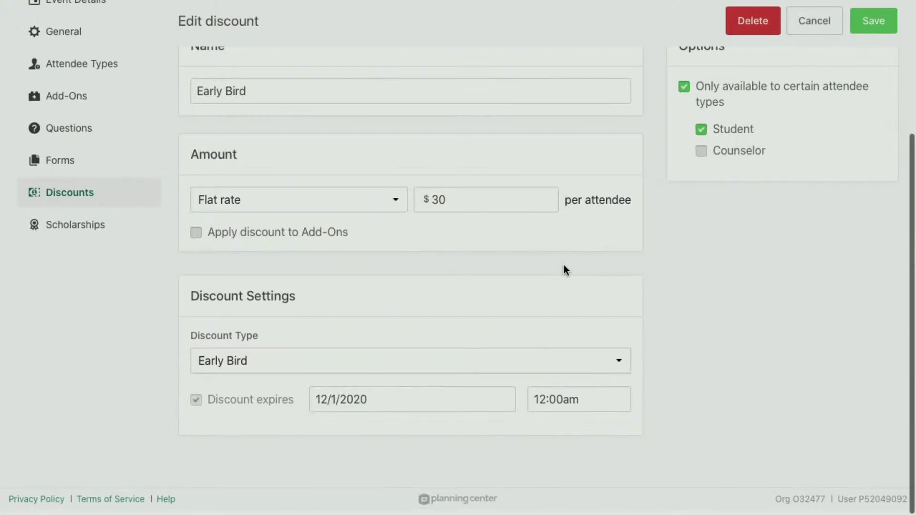
pyautogui.scroll(1, 563, 270)
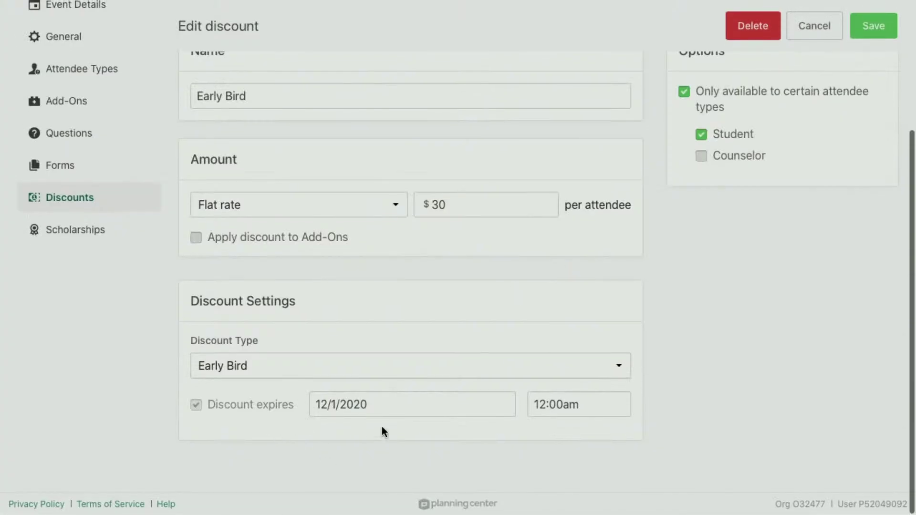
pyautogui.click(836, 25)
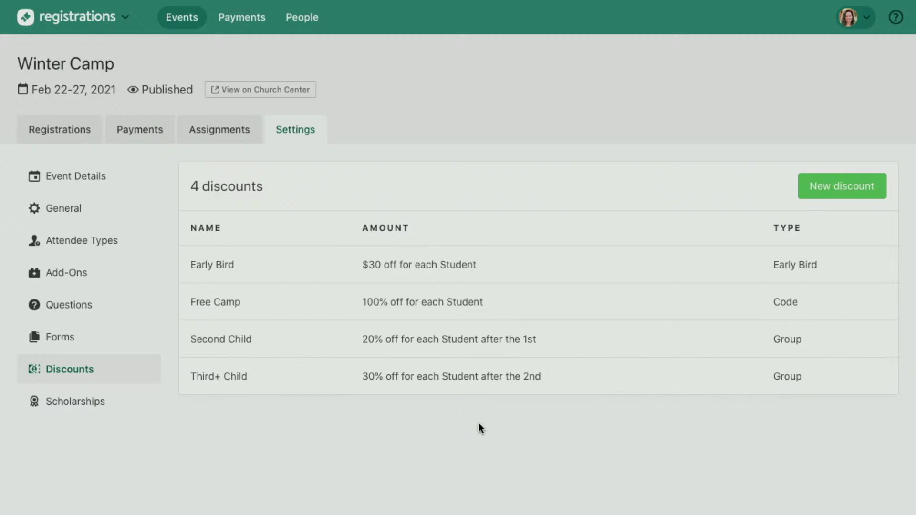
pyautogui.click(493, 265)
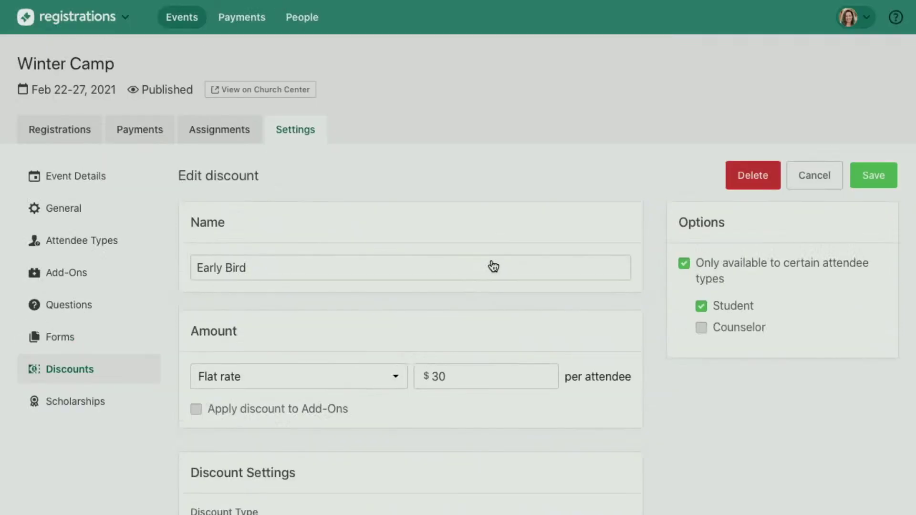
pyautogui.scroll(-2, 493, 266)
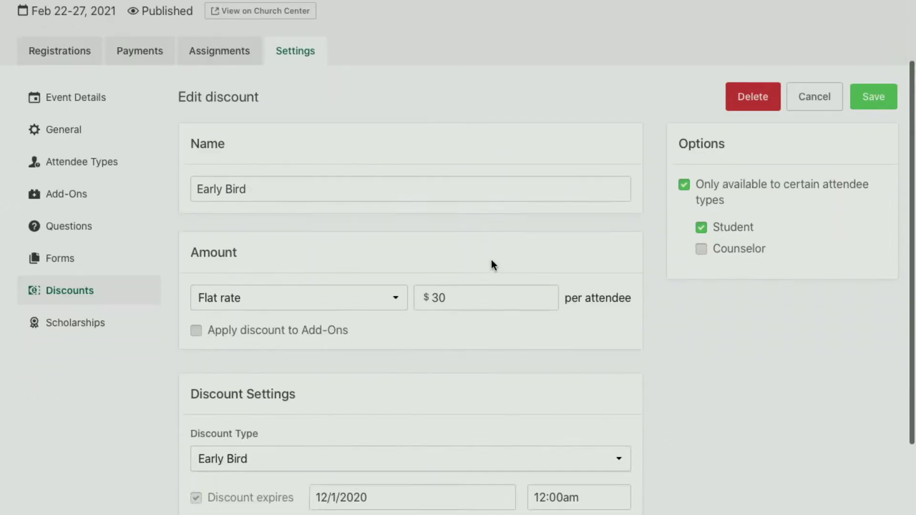
pyautogui.click(323, 301)
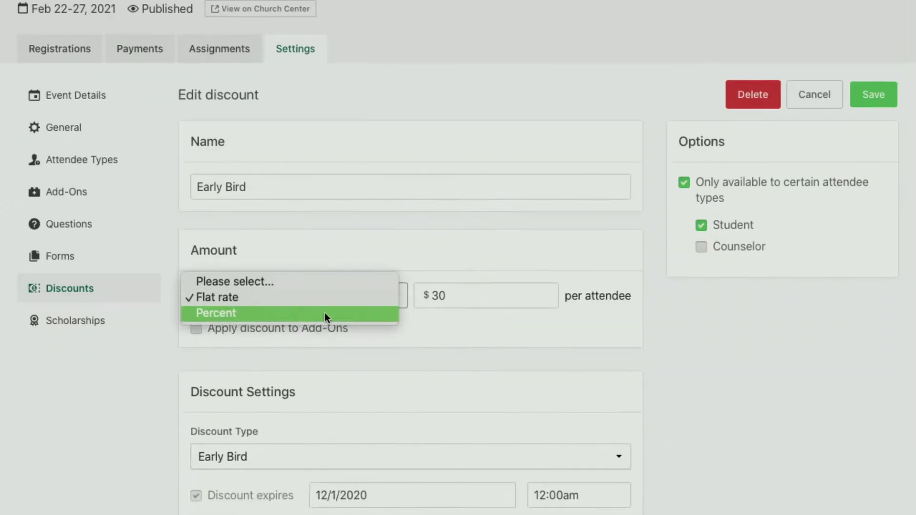
pyautogui.click(349, 297)
pyautogui.click(349, 298)
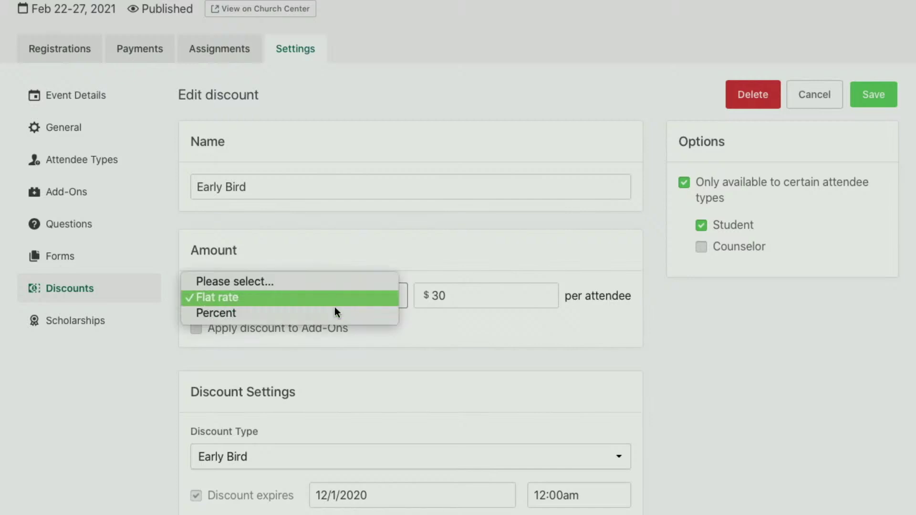
pyautogui.click(330, 311)
pyautogui.click(500, 289)
pyautogui.scroll(-3, 499, 285)
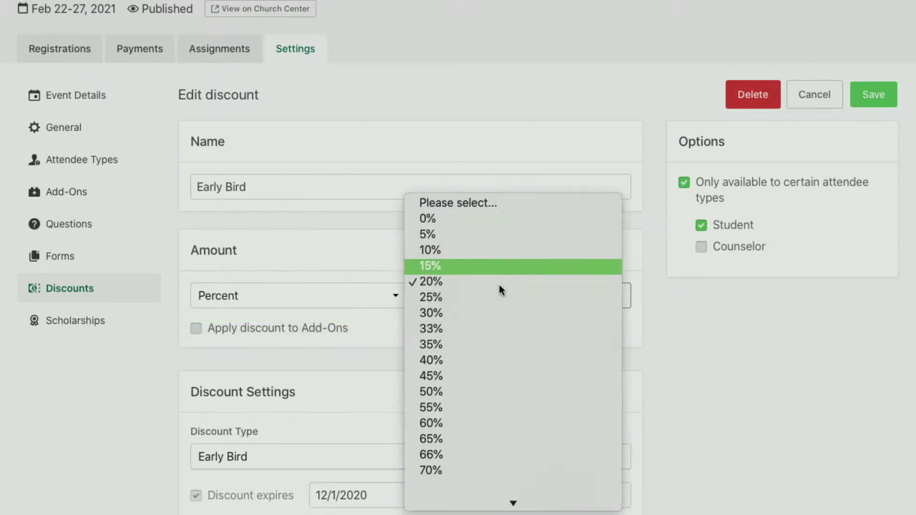
pyautogui.click(746, 367)
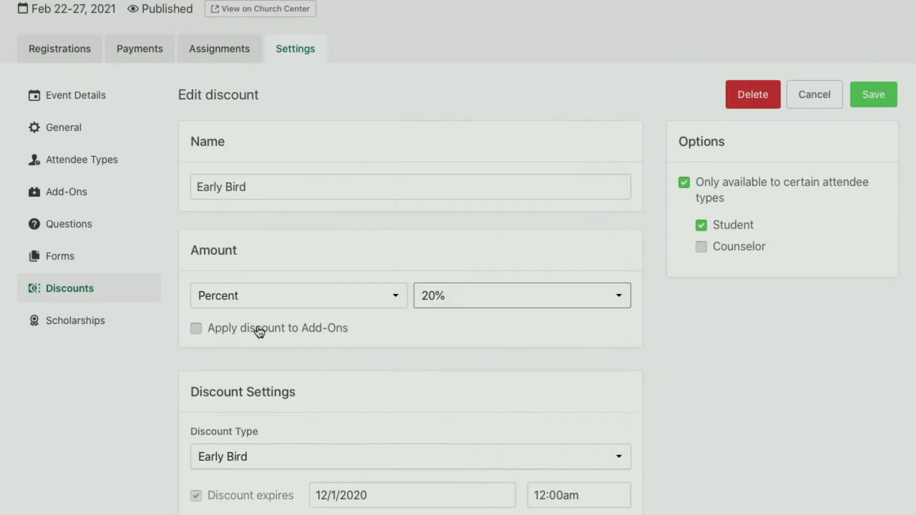
pyautogui.scroll(-3, 243, 332)
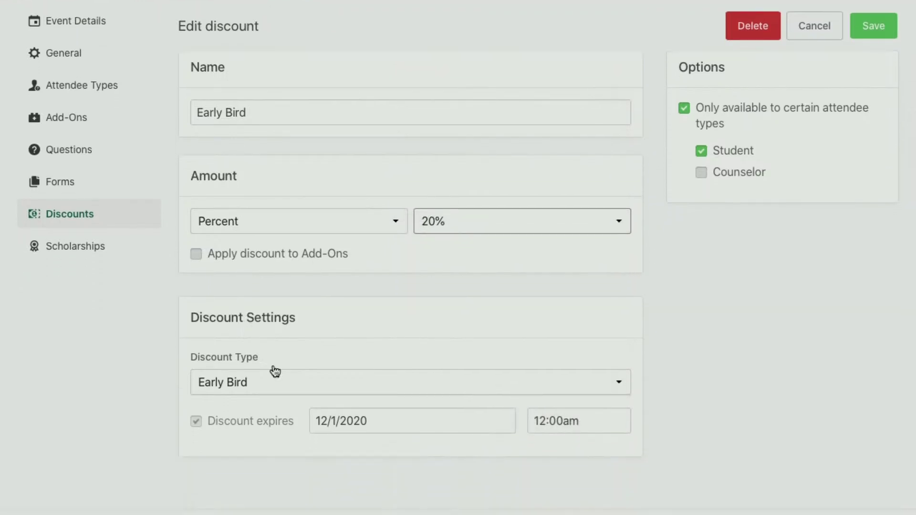
pyautogui.scroll(6, 260, 416)
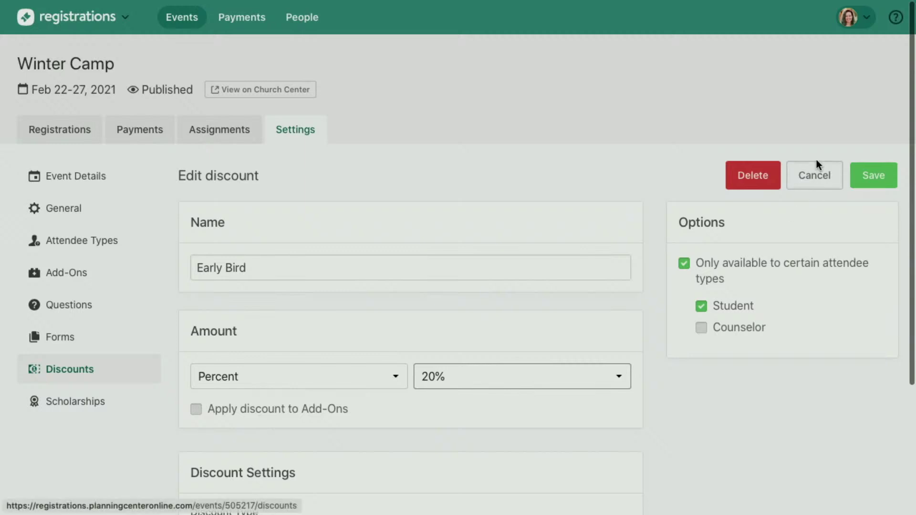
pyautogui.click(814, 175)
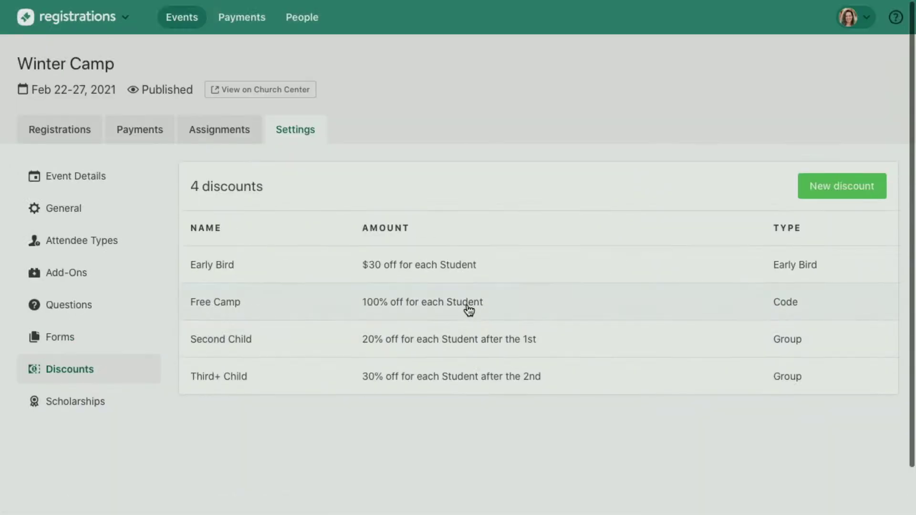
pyautogui.click(466, 306)
pyautogui.scroll(-5, 458, 325)
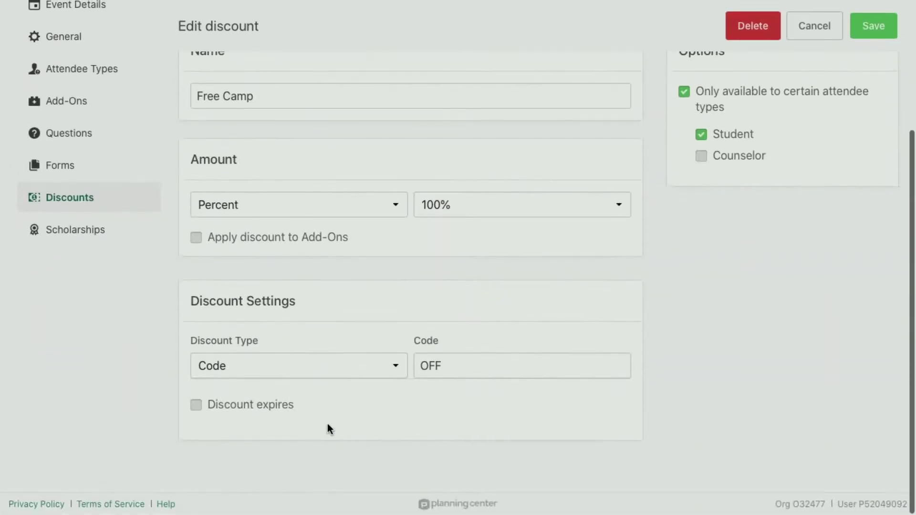
pyautogui.click(235, 404)
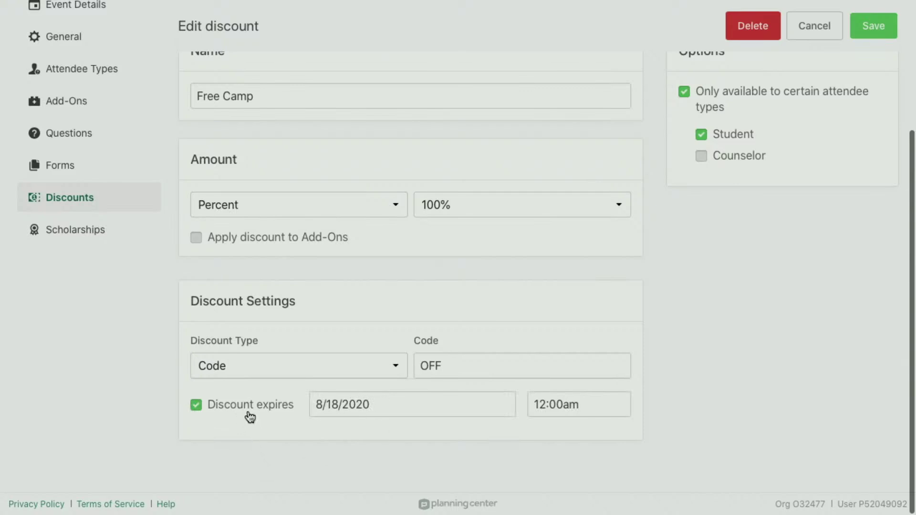
pyautogui.click(248, 413)
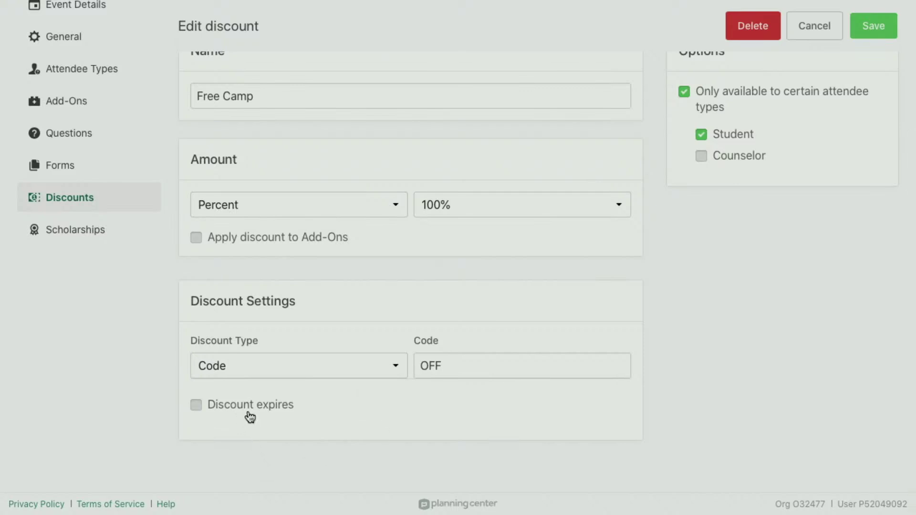
pyautogui.moveTo(915, 1)
pyautogui.click(820, 19)
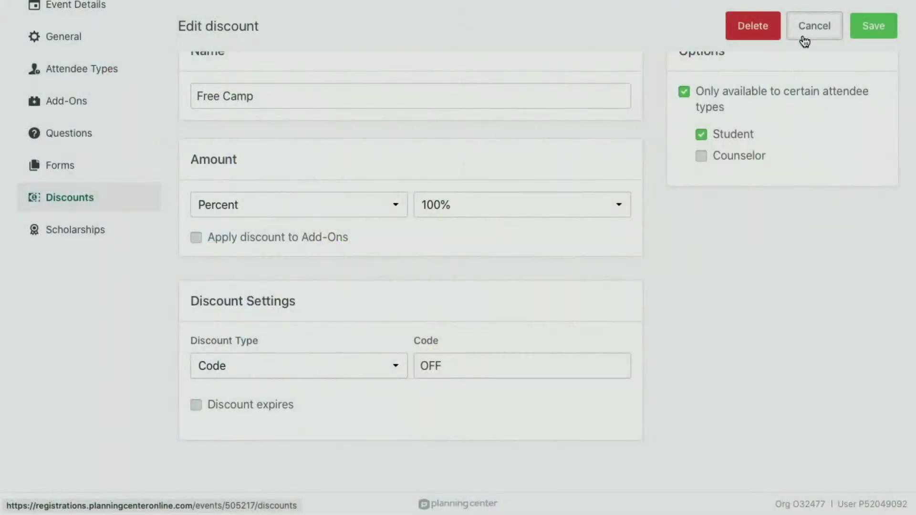
pyautogui.click(804, 41)
pyautogui.scroll(2, 496, 302)
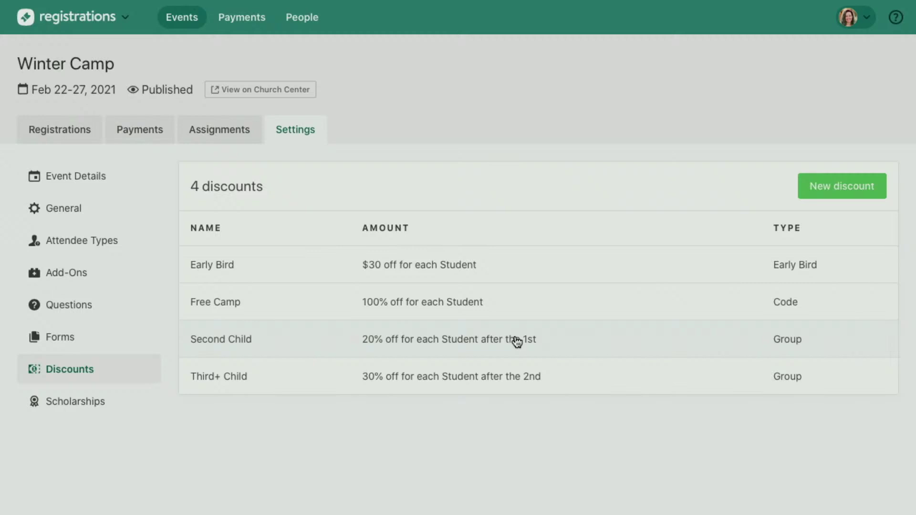
# Open the $2518 Car Wash Fundraiser scholarship and close it unchanged, then glance at email.
pyautogui.click(69, 403)
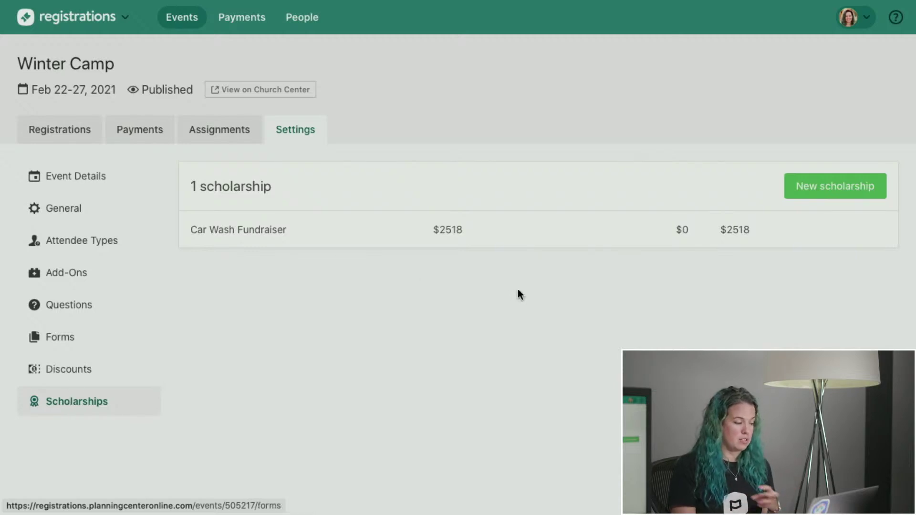
pyautogui.click(453, 241)
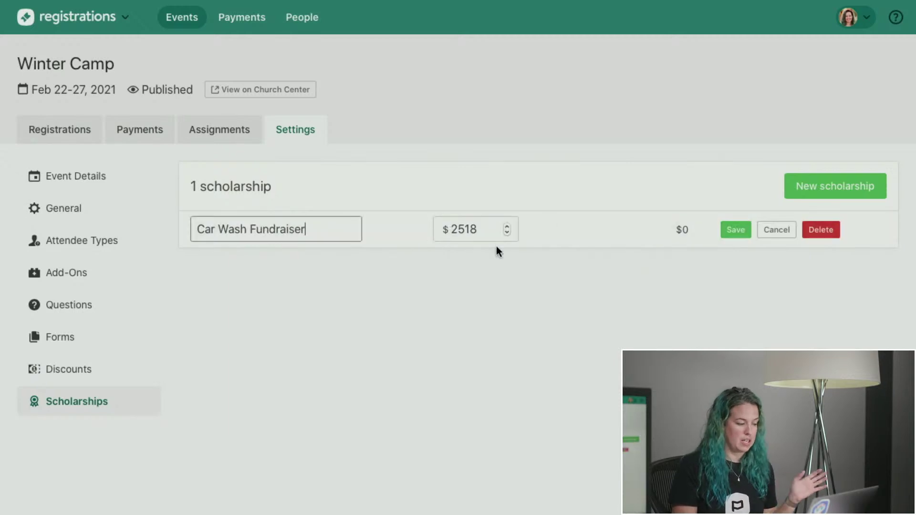
pyautogui.click(778, 236)
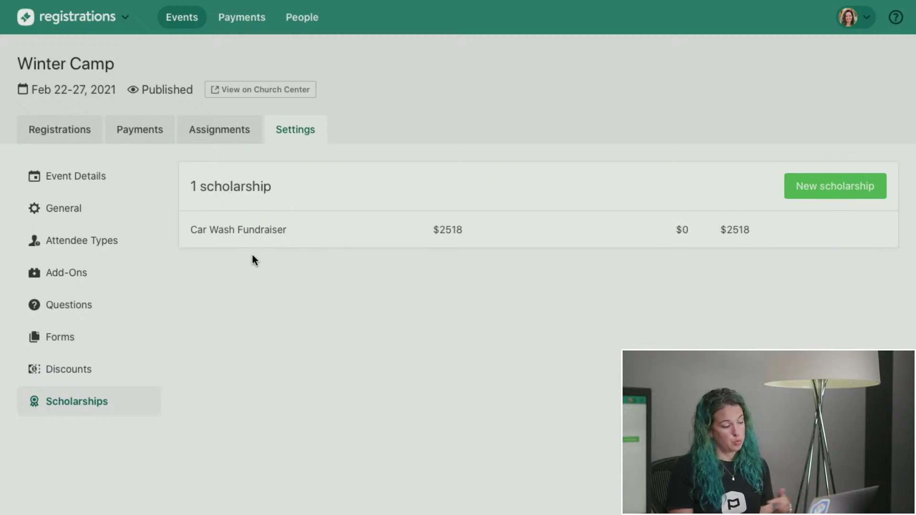
pyautogui.hotkey('ctrl', 'Right')
# Open Winter Camp's public Church Center page and scroll through its dates, location and attendee prices.
pyautogui.hotkey('ctrl', 'Left')
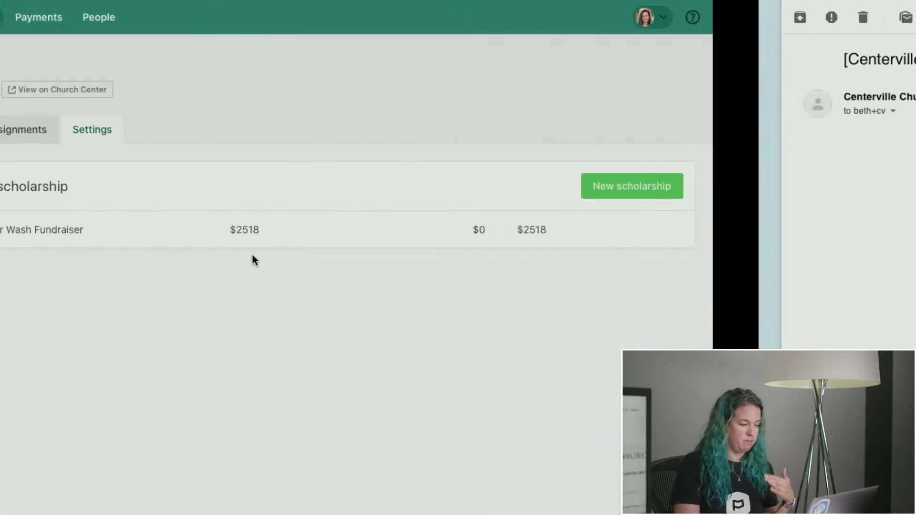
pyautogui.keyDown('super'); pyautogui.click(255, 90); pyautogui.keyUp('super')
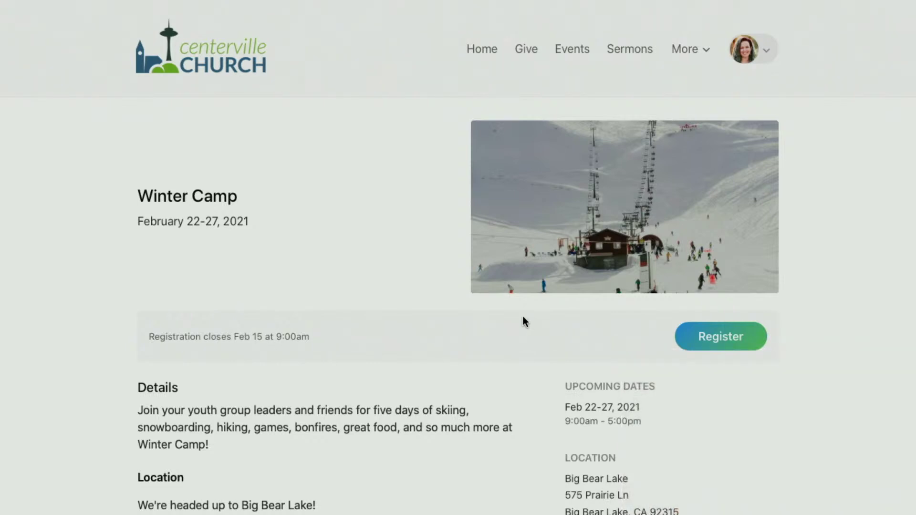
pyautogui.scroll(-3, 525, 321)
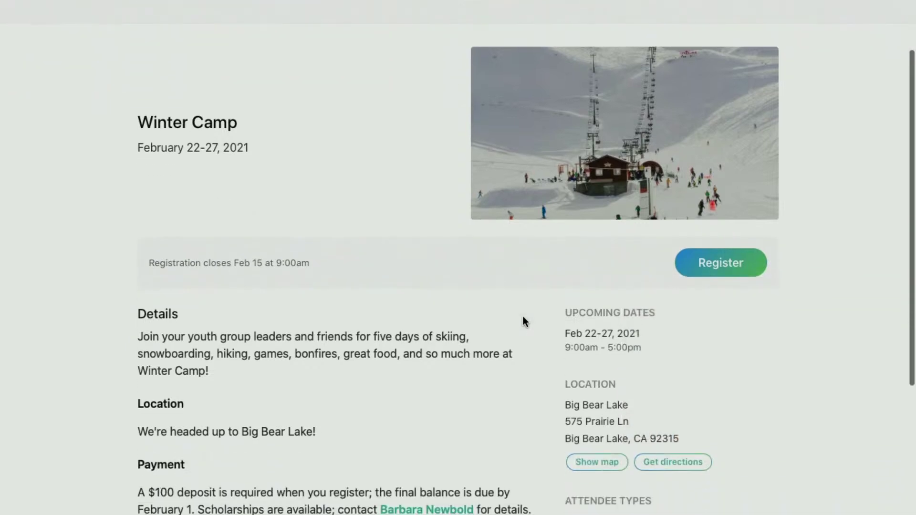
pyautogui.scroll(-4, 525, 321)
pyautogui.scroll(-2, 524, 317)
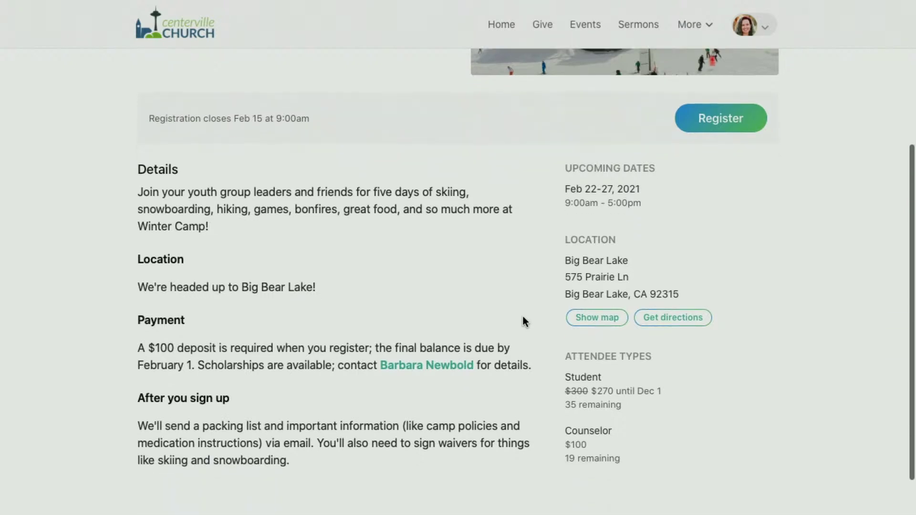
pyautogui.scroll(-2, 523, 318)
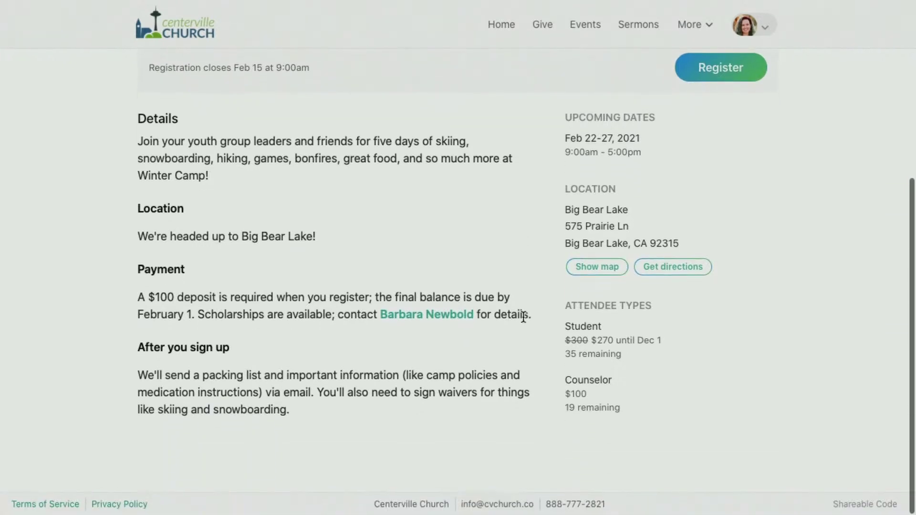
pyautogui.scroll(2, 524, 318)
pyautogui.scroll(-2, 522, 314)
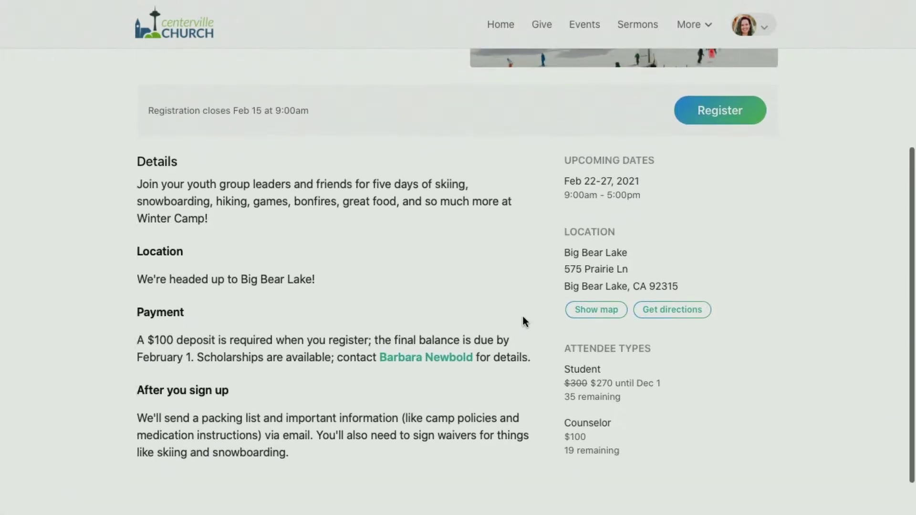
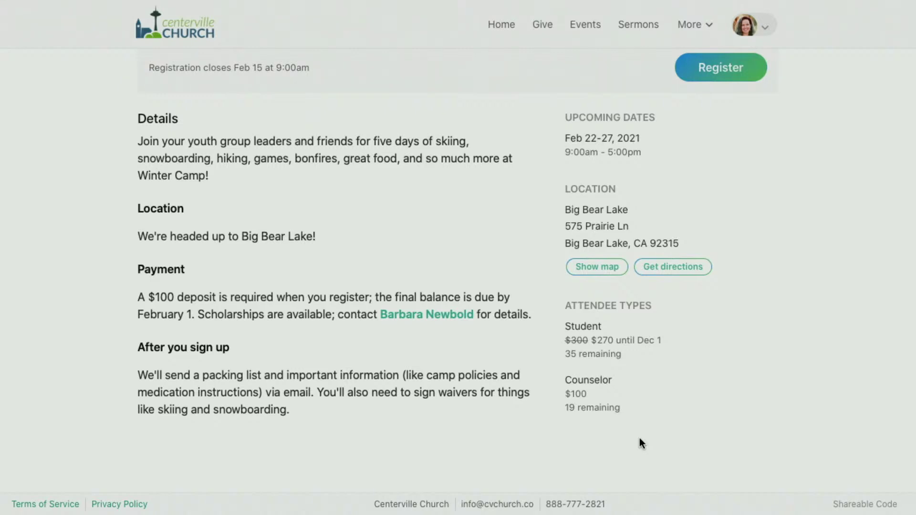
# Start the Winter Camp registration and add the account holder as a Counselor.
pyautogui.scroll(5, 639, 437)
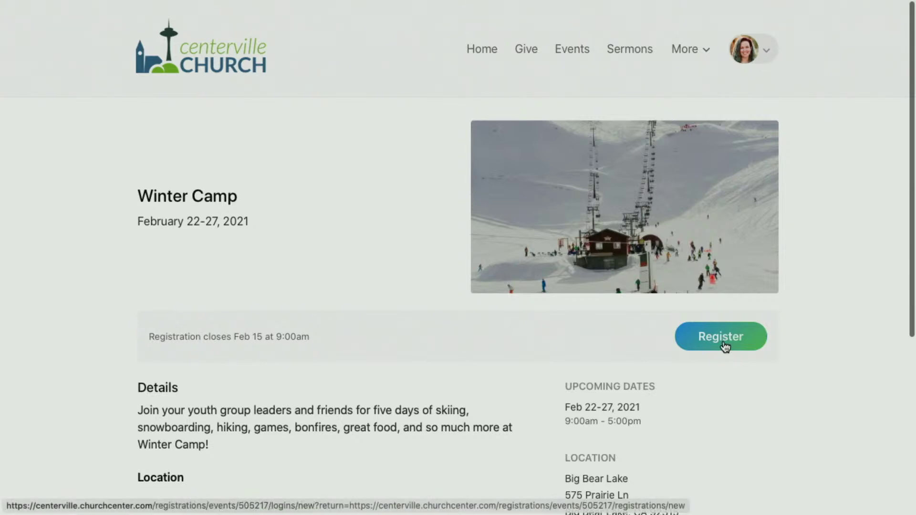
pyautogui.click(725, 346)
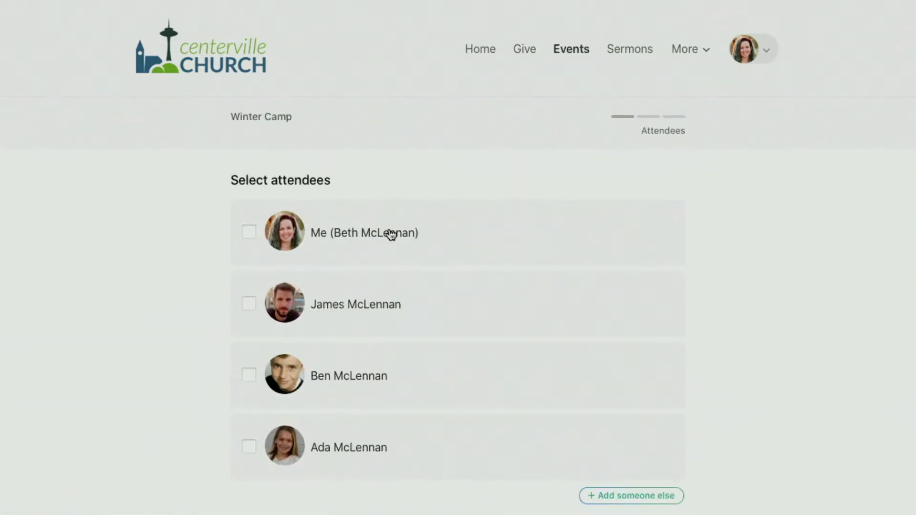
pyautogui.click(387, 232)
pyautogui.click(359, 285)
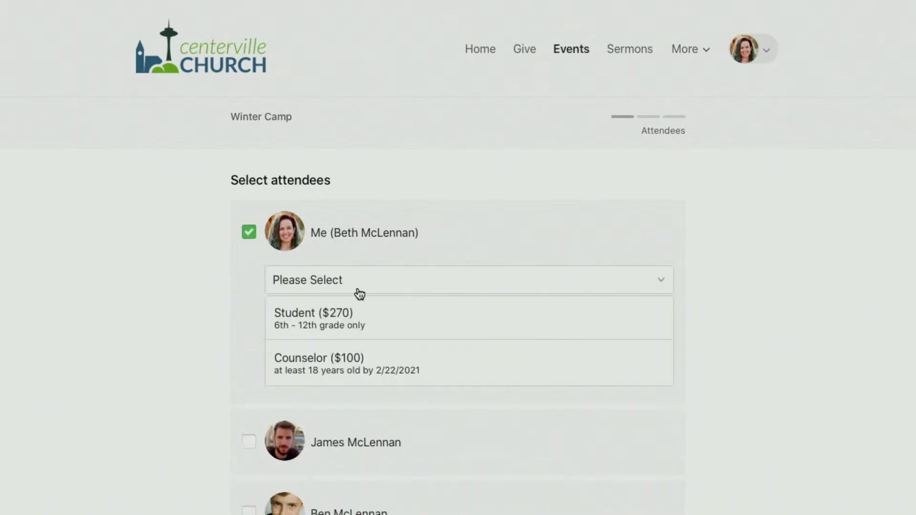
pyautogui.click(366, 357)
# Add the son as a Student attendee.
pyautogui.scroll(-3, 139, 301)
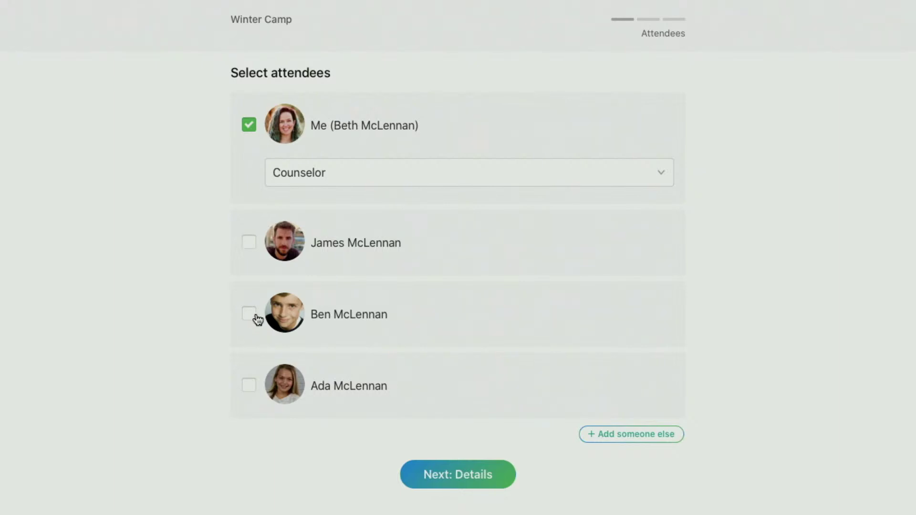
pyautogui.click(252, 317)
pyautogui.click(265, 433)
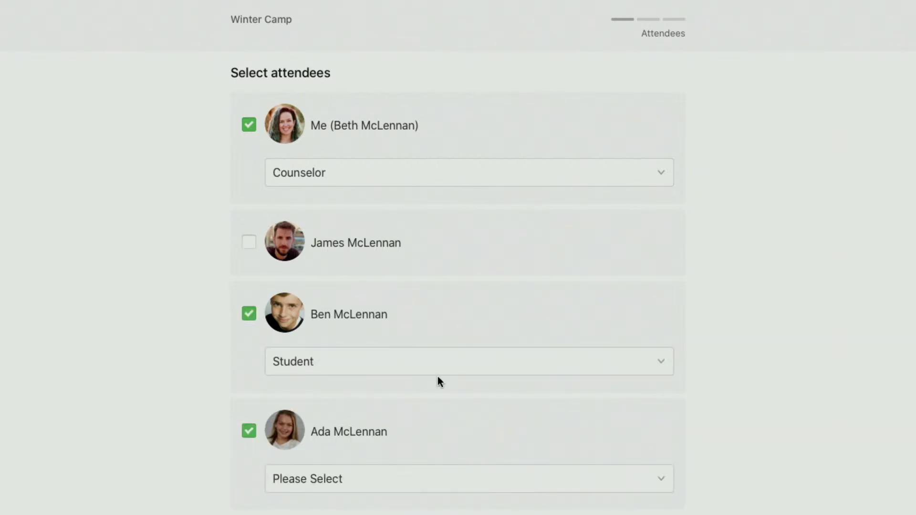
pyautogui.click(366, 365)
pyautogui.click(351, 400)
# Remove the daughter from the attendees and continue to the Details step.
pyautogui.scroll(-2, 352, 399)
pyautogui.click(353, 400)
pyautogui.click(353, 400)
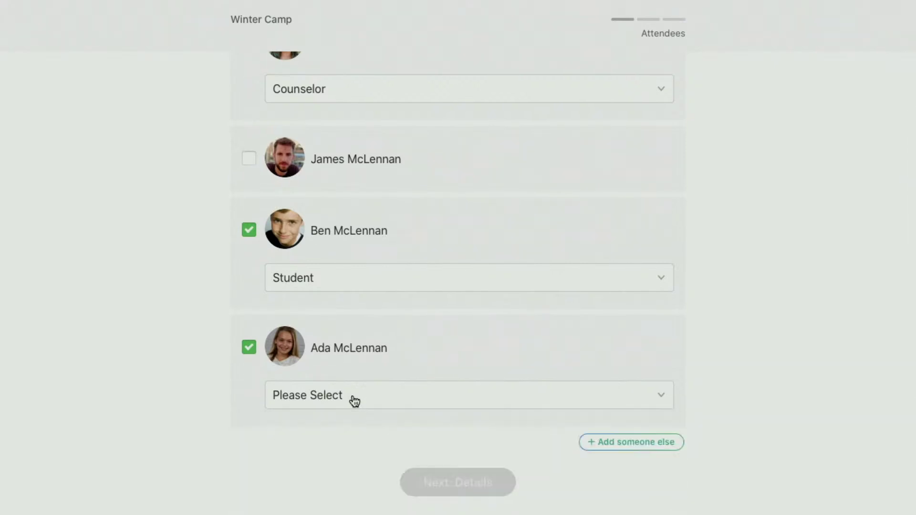
pyautogui.click(248, 354)
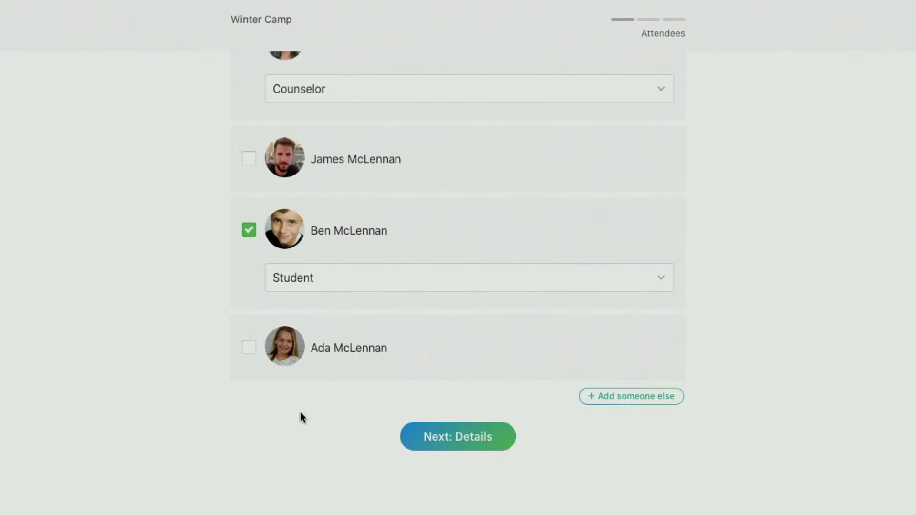
pyautogui.scroll(2, 300, 418)
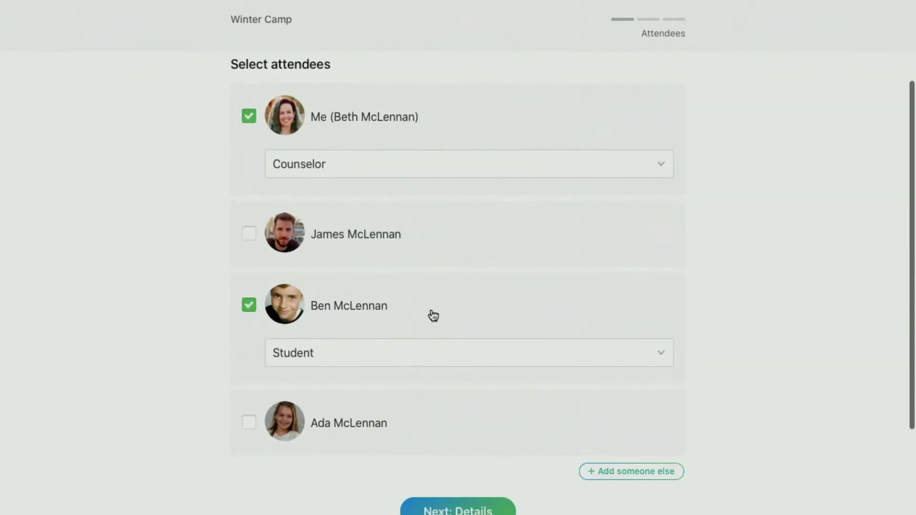
pyautogui.click(459, 507)
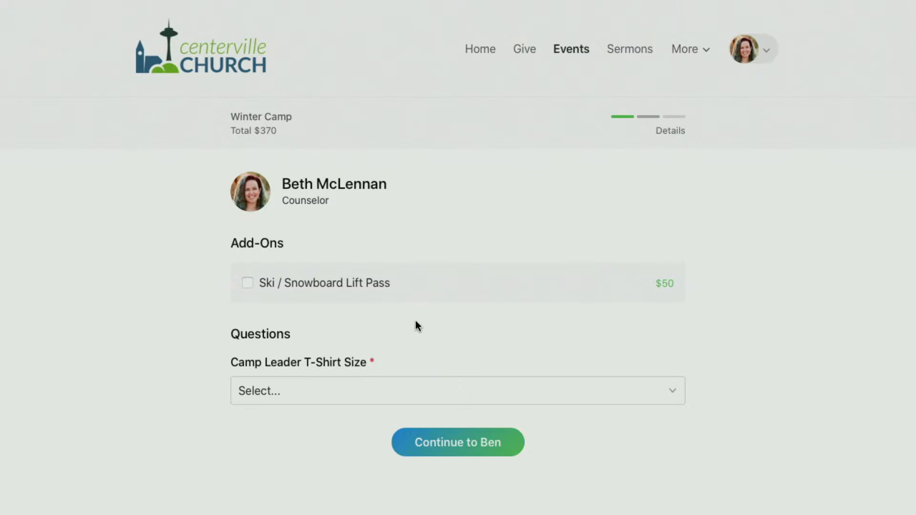
# Give the counselor a Ski / Snowboard Lift Pass and a Medium T-shirt, then continue.
pyautogui.click(301, 289)
pyautogui.click(335, 393)
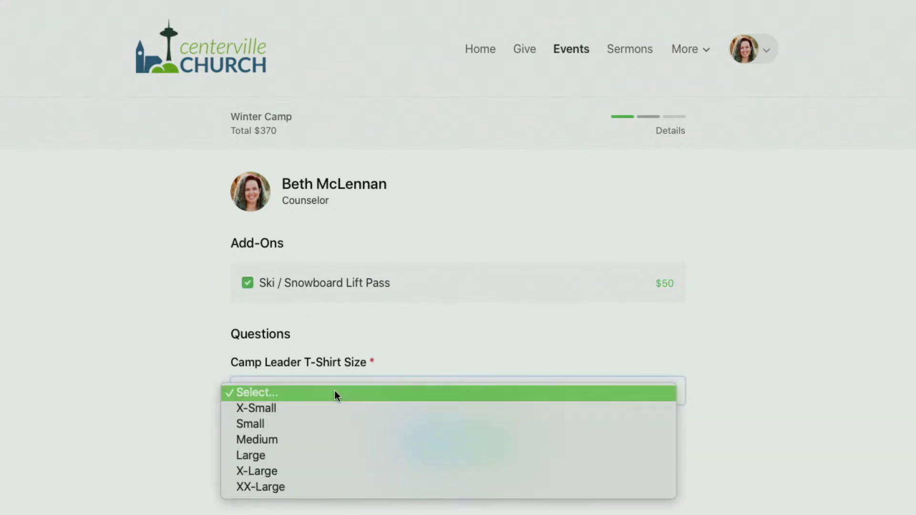
pyautogui.click(318, 437)
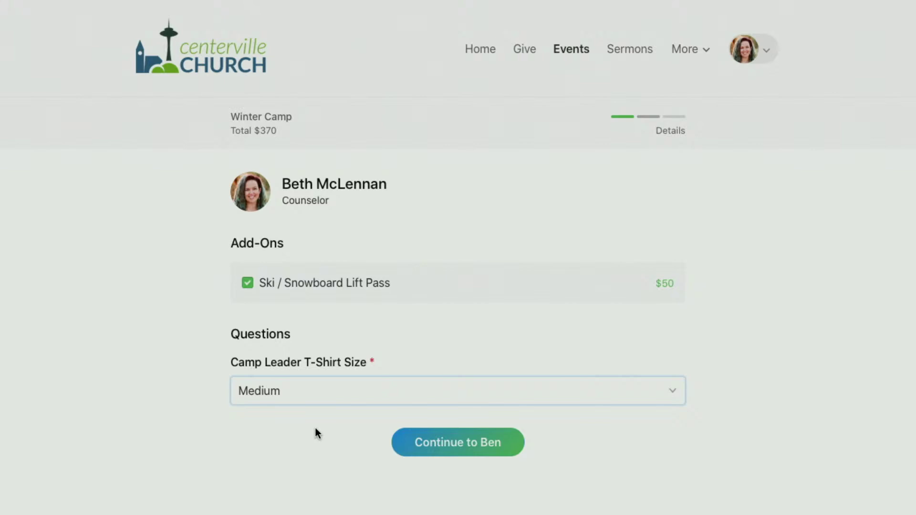
pyautogui.click(457, 436)
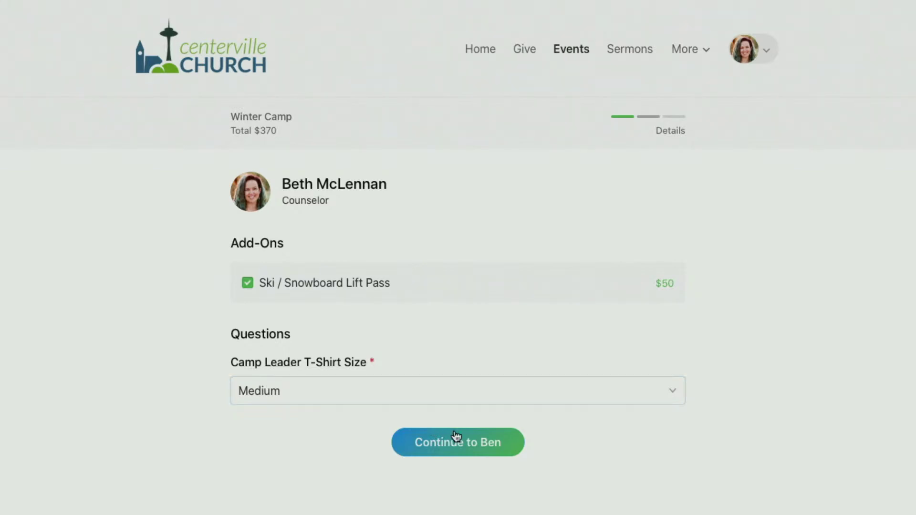
pyautogui.click(454, 431)
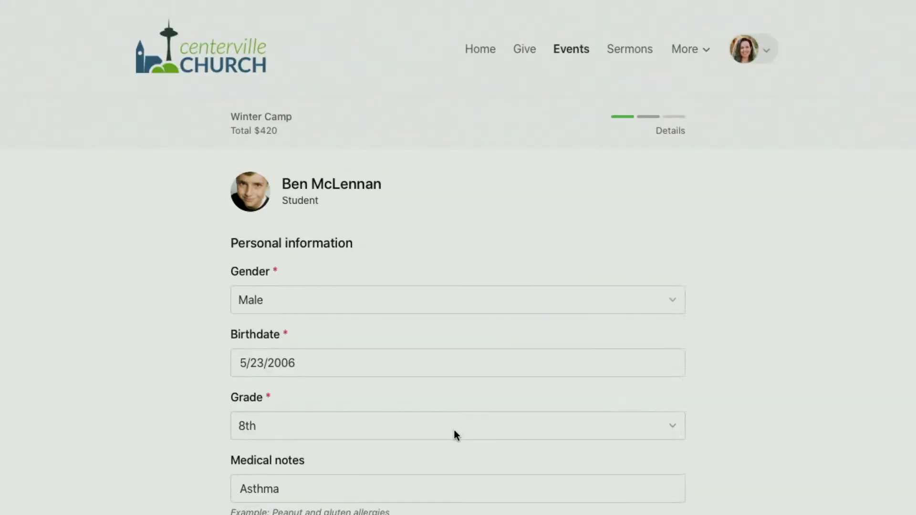
# Add a Medium Youth Camp Tee for the student.
pyautogui.scroll(-3, 417, 342)
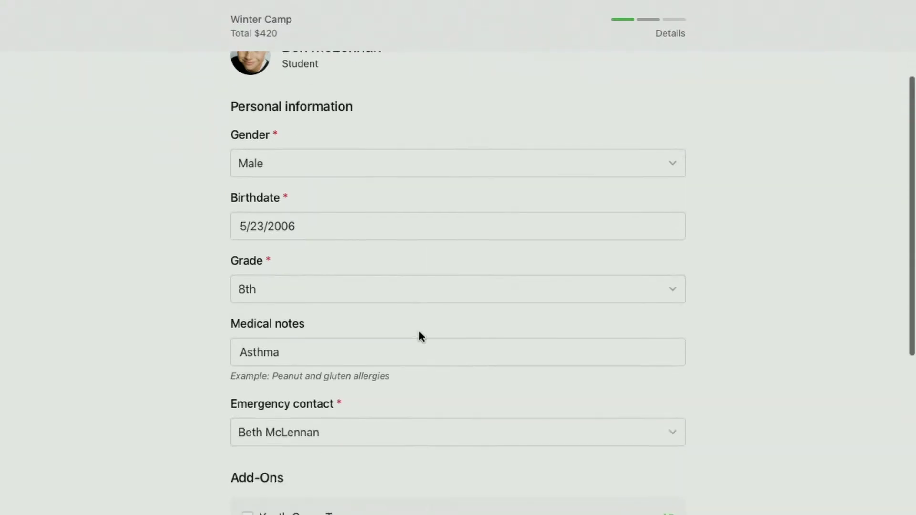
pyautogui.scroll(-2, 419, 332)
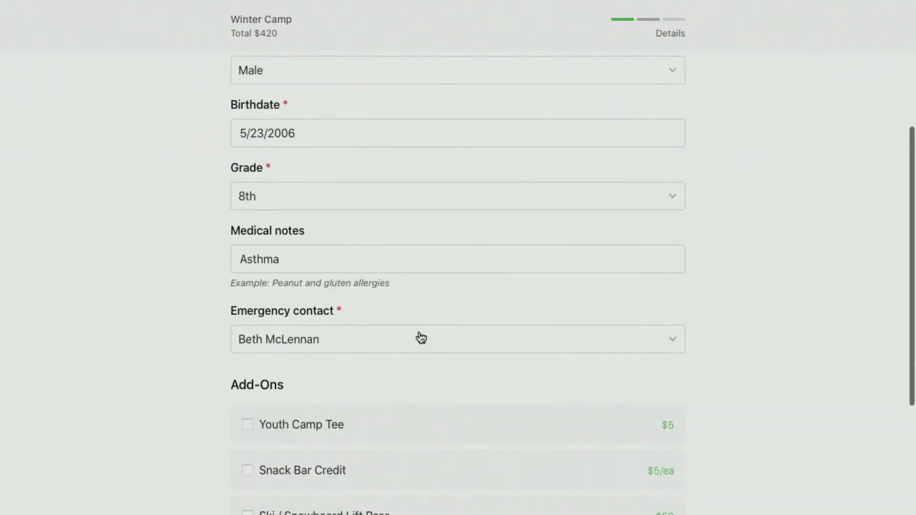
pyautogui.scroll(-2, 419, 338)
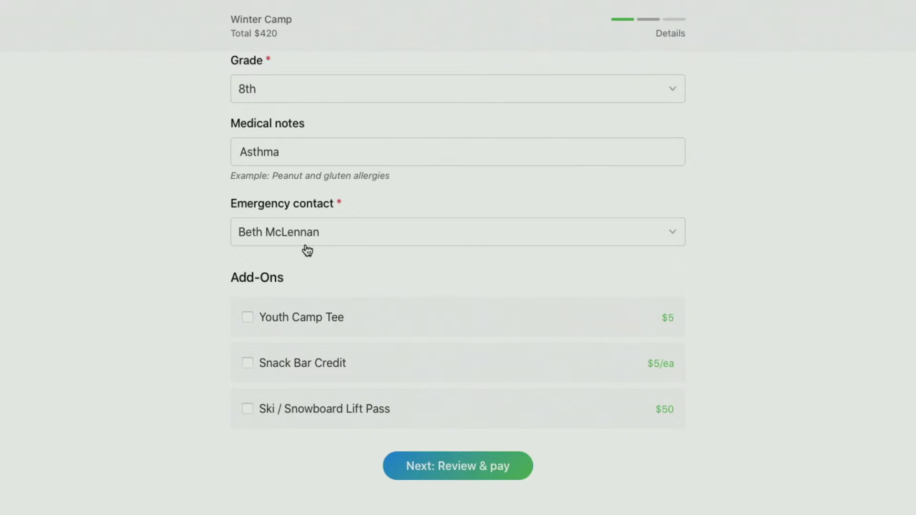
pyautogui.scroll(-2, 308, 251)
pyautogui.click(307, 250)
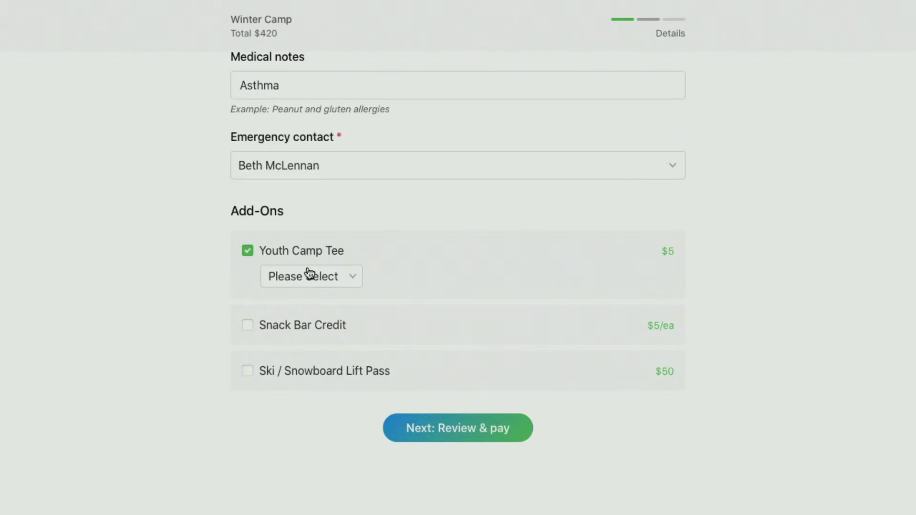
pyautogui.click(309, 275)
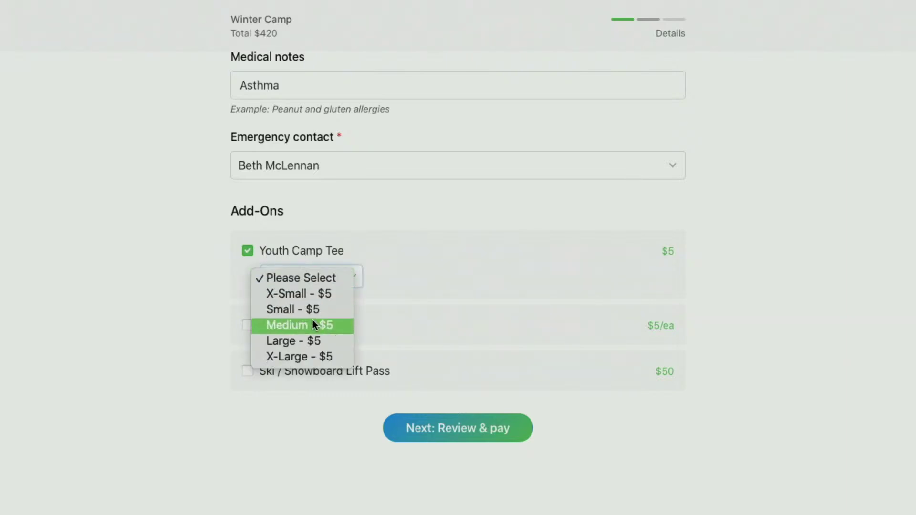
pyautogui.click(313, 325)
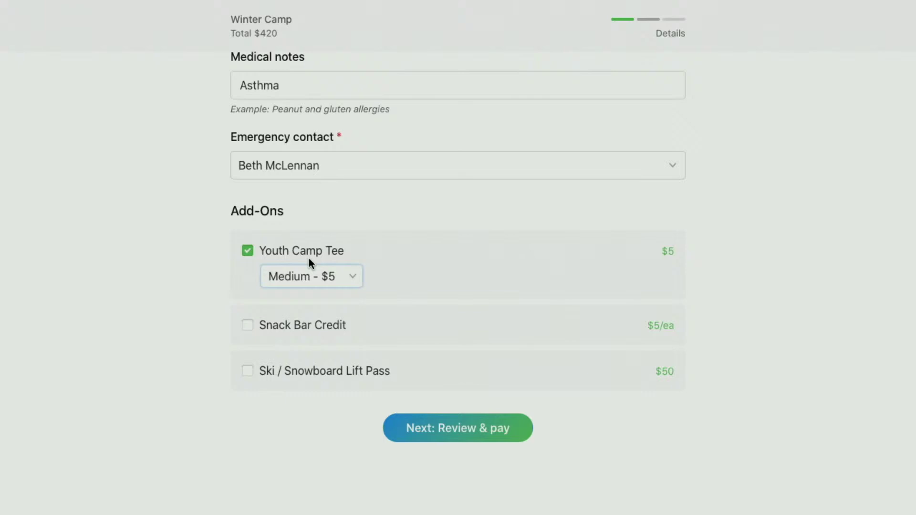
# Add four Snack Bar Credits and a Ski / Snowboard Lift Pass for the student.
pyautogui.click(313, 327)
pyautogui.click(283, 347)
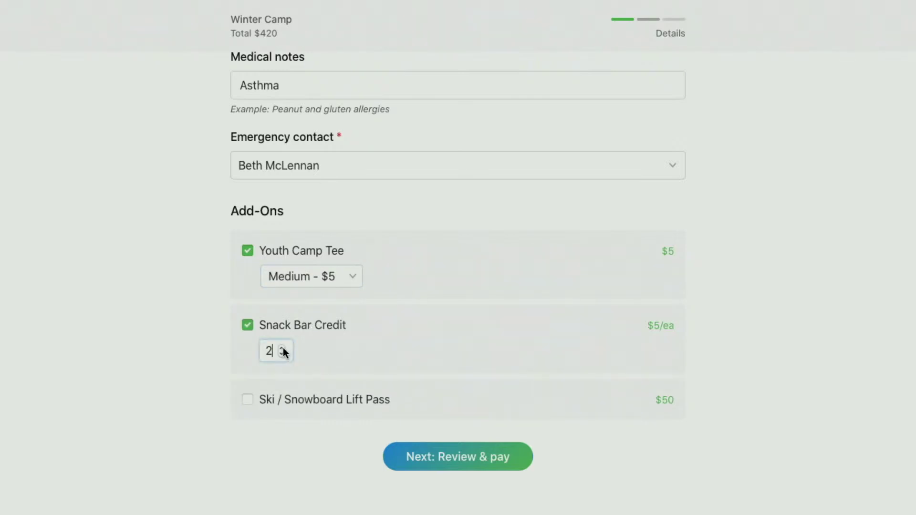
pyautogui.click(283, 347)
pyautogui.click(282, 349)
pyautogui.click(305, 402)
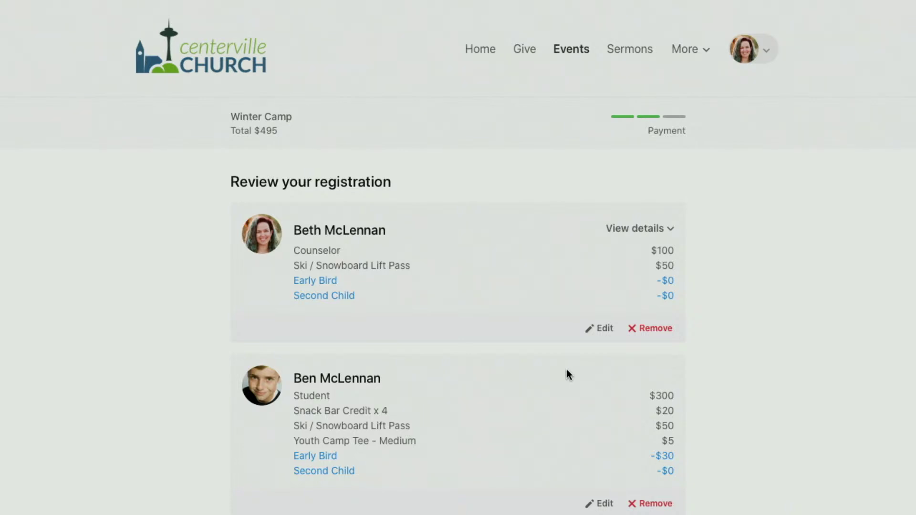
pyautogui.scroll(-2, 566, 373)
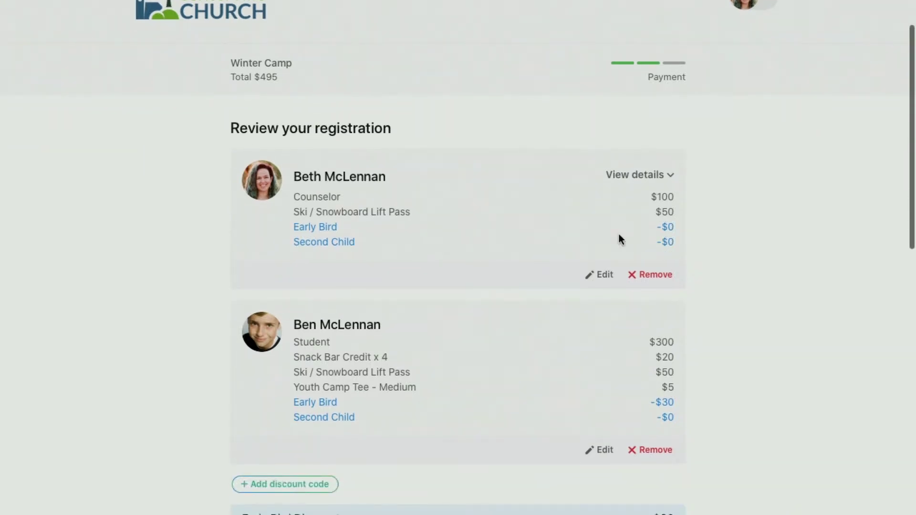
pyautogui.scroll(-3, 639, 284)
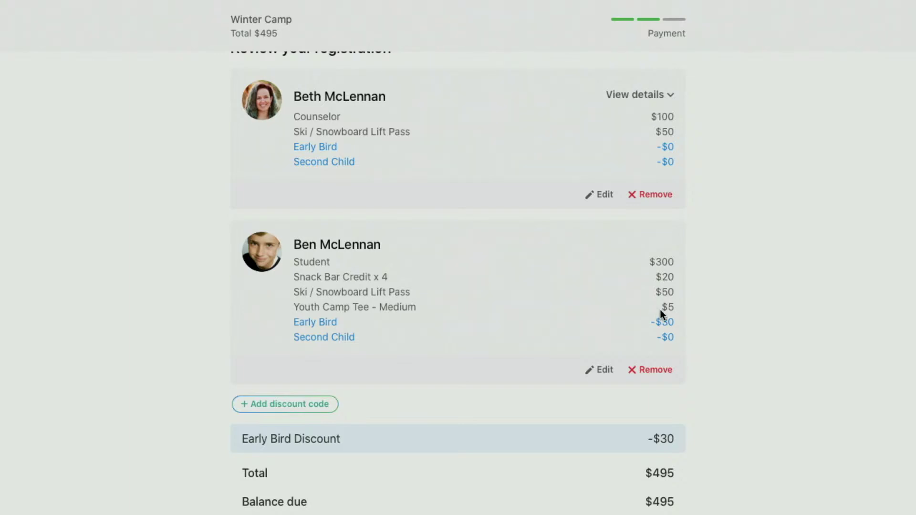
pyautogui.scroll(-2, 662, 315)
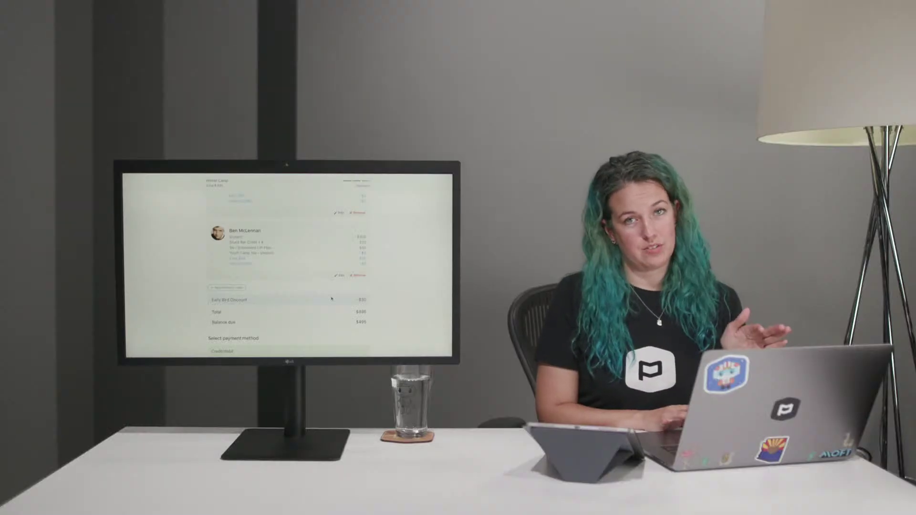
pyautogui.scroll(-3, 332, 298)
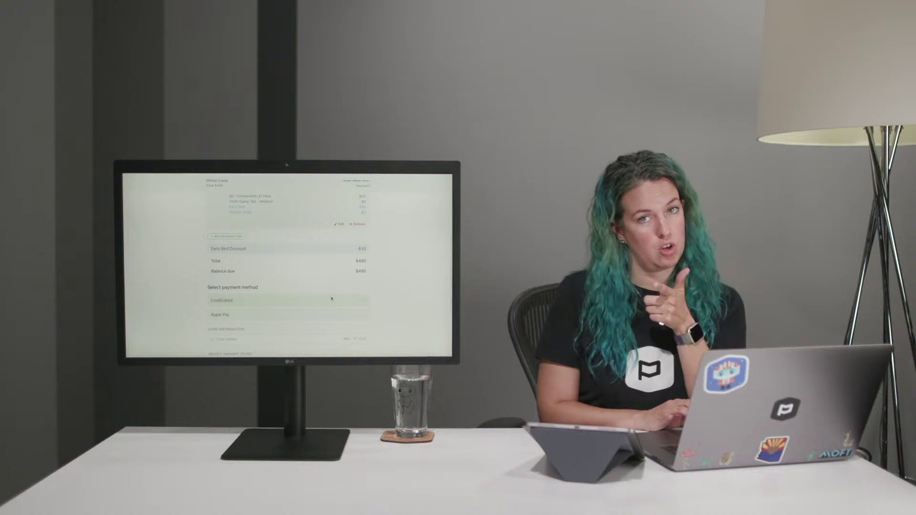
pyautogui.scroll(-2, 331, 299)
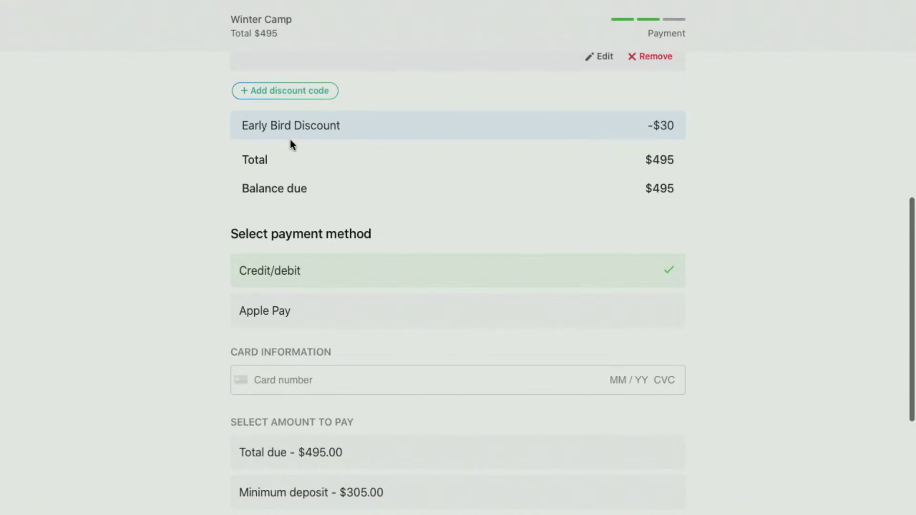
pyautogui.scroll(-3, 538, 160)
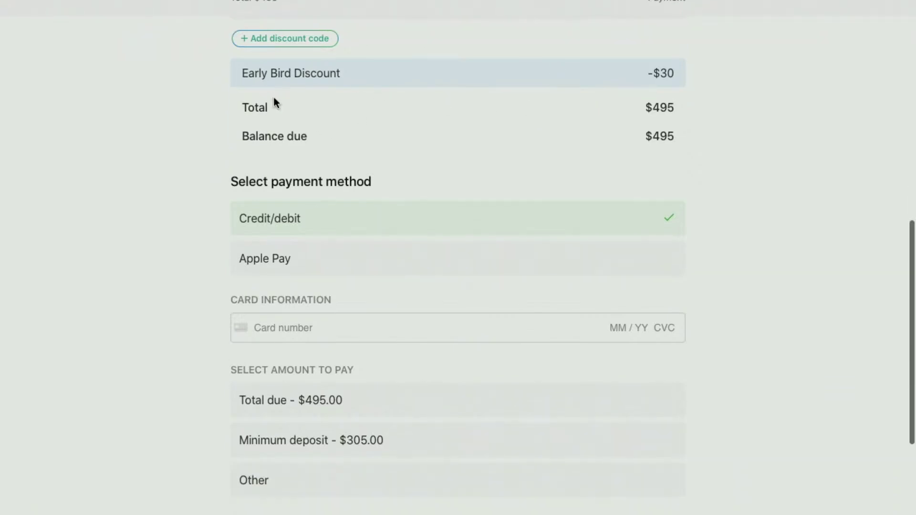
pyautogui.scroll(-5, 564, 219)
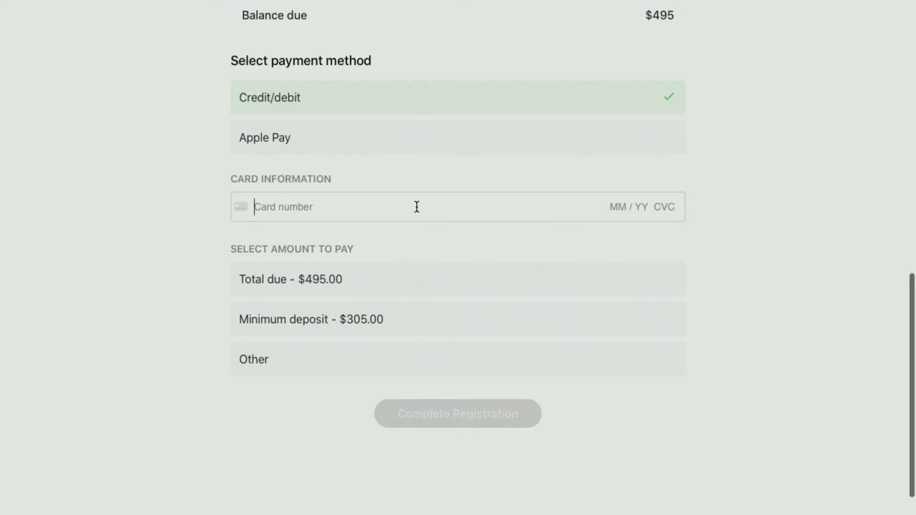
# Enter the test card number, expiry date, security code and ZIP.
pyautogui.write('4424 2424 2424 ')
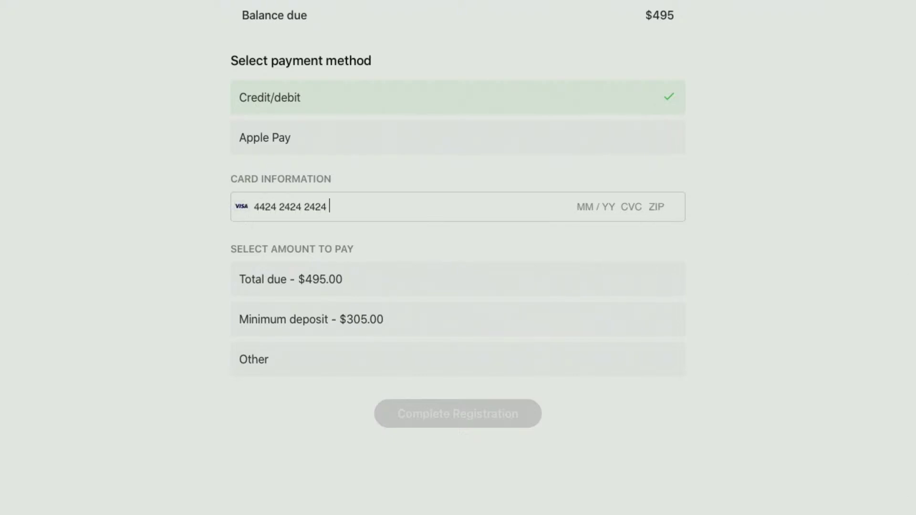
pyautogui.write('2424')
pyautogui.press('BackSpace')
pyautogui.press('BackSpace')
pyautogui.press('BackSpace')
pyautogui.press('BackSpace')
pyautogui.press('BackSpace')
pyautogui.press('BackSpace')
pyautogui.press('BackSpace')
pyautogui.press('BackSpace')
pyautogui.press('BackSpace')
pyautogui.press('BackSpace')
pyautogui.press('BackSpace')
pyautogui.press('BackSpace')
pyautogui.press('BackSpace')
pyautogui.press('BackSpace')
pyautogui.press('BackSpace')
pyautogui.press('BackSpace')
pyautogui.press('BackSpace')
pyautogui.press('BackSpace')
pyautogui.write('242 4')
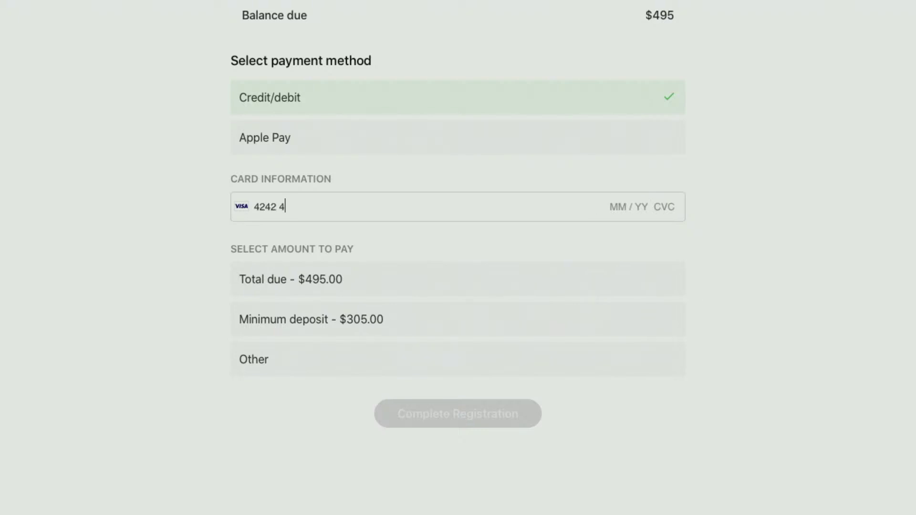
pyautogui.write('242 4242 4242 04 / 24 242 42424')
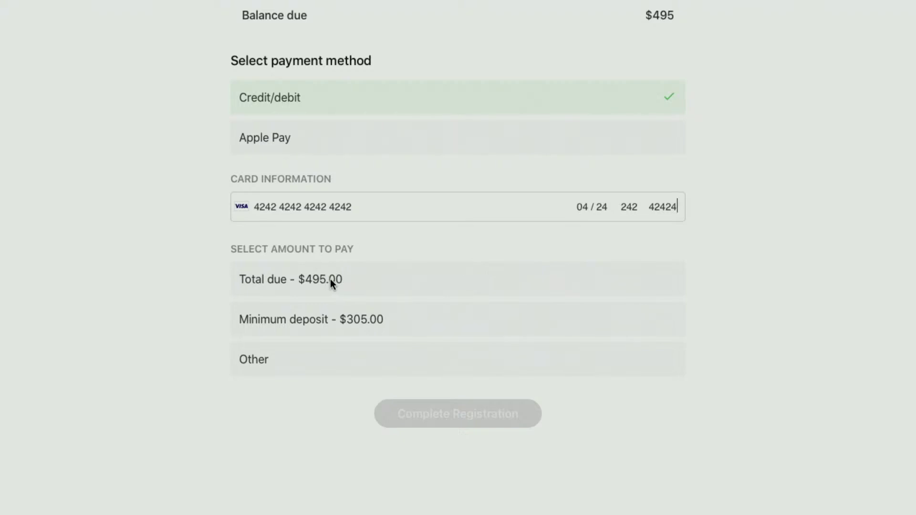
pyautogui.scroll(-1, 404, 317)
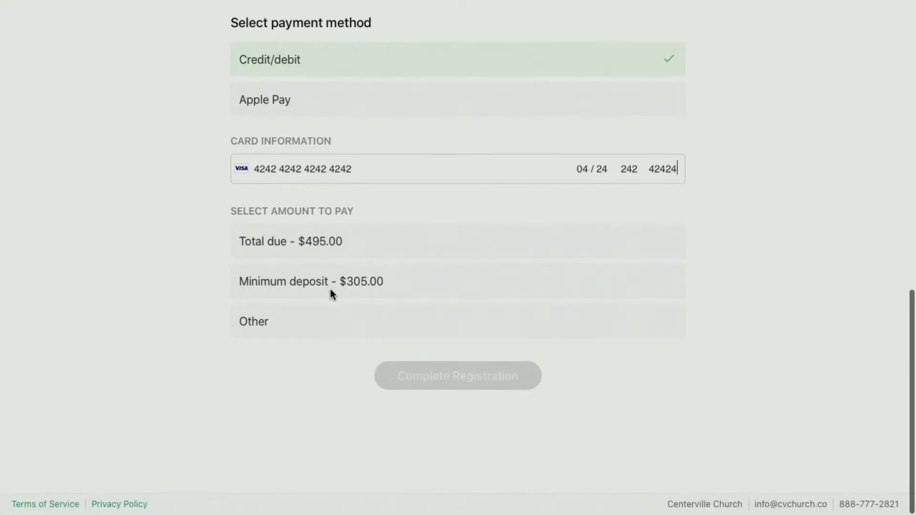
# Choose to pay the full $495.00 total due and complete the registration.
pyautogui.click(313, 245)
pyautogui.click(300, 328)
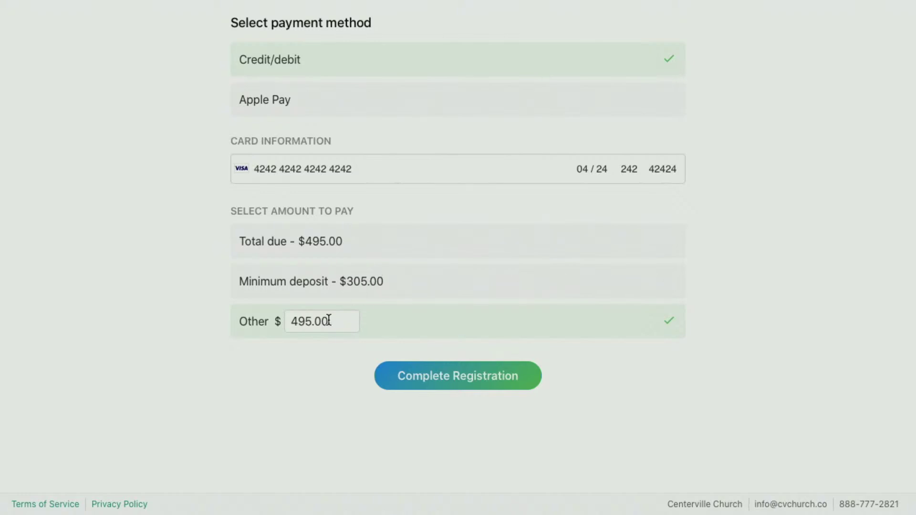
pyautogui.click(288, 240)
pyautogui.click(477, 377)
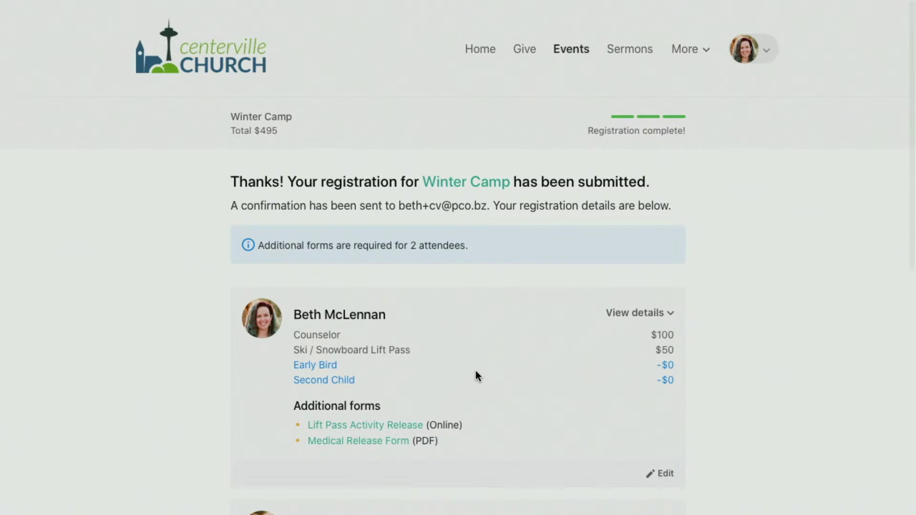
# Submit the counselor's Lift Pass Activity Release, agreeing and answering No to medical issues.
pyautogui.scroll(-5, 475, 371)
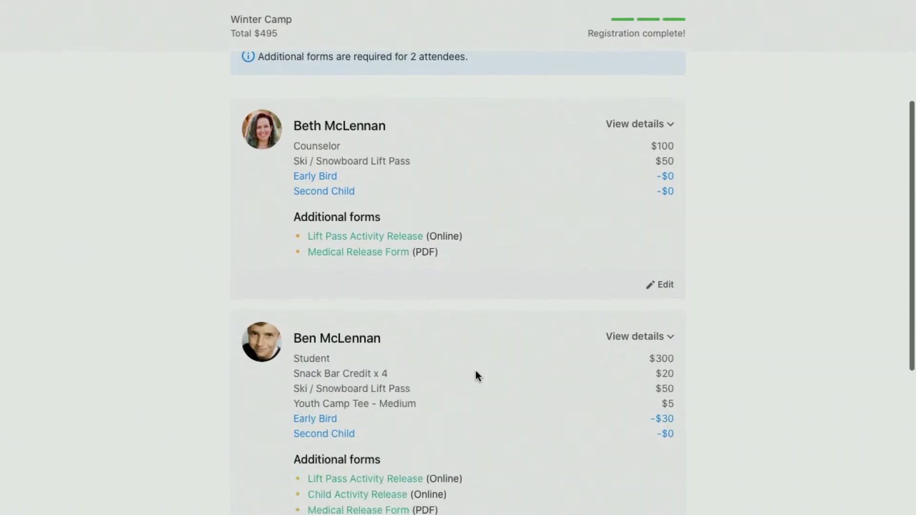
pyautogui.scroll(1, 476, 371)
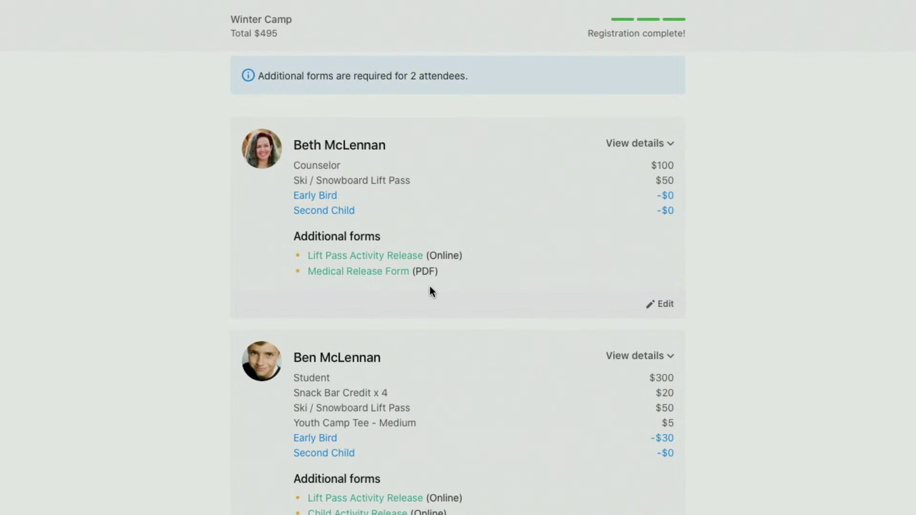
pyautogui.scroll(-1, 429, 291)
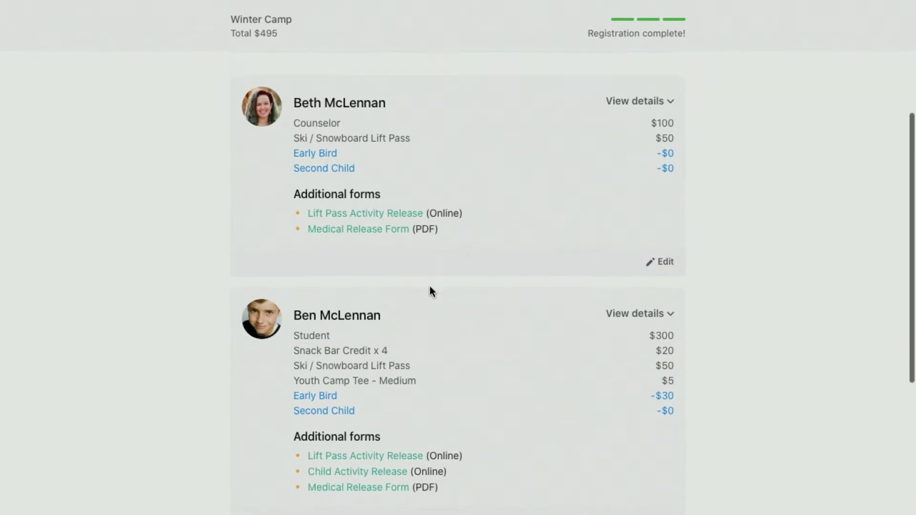
pyautogui.click(367, 216)
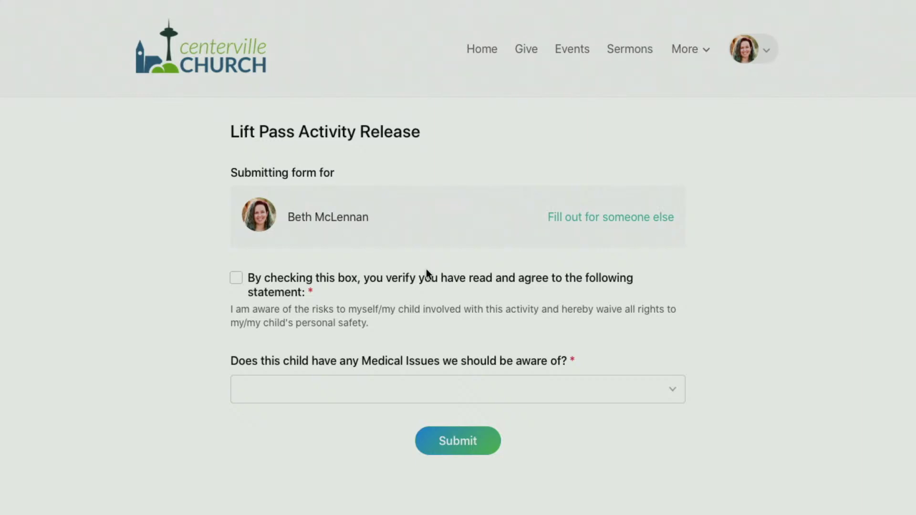
pyautogui.click(299, 289)
pyautogui.click(385, 389)
pyautogui.click(363, 422)
pyautogui.click(463, 441)
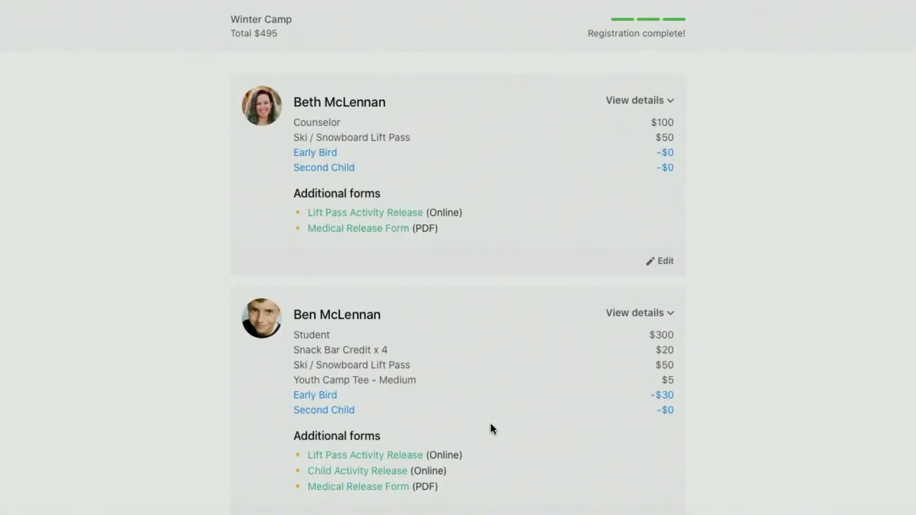
# Submit the student's Lift Pass Activity Release, agreeing and answering No to medical issues.
pyautogui.scroll(-3, 491, 423)
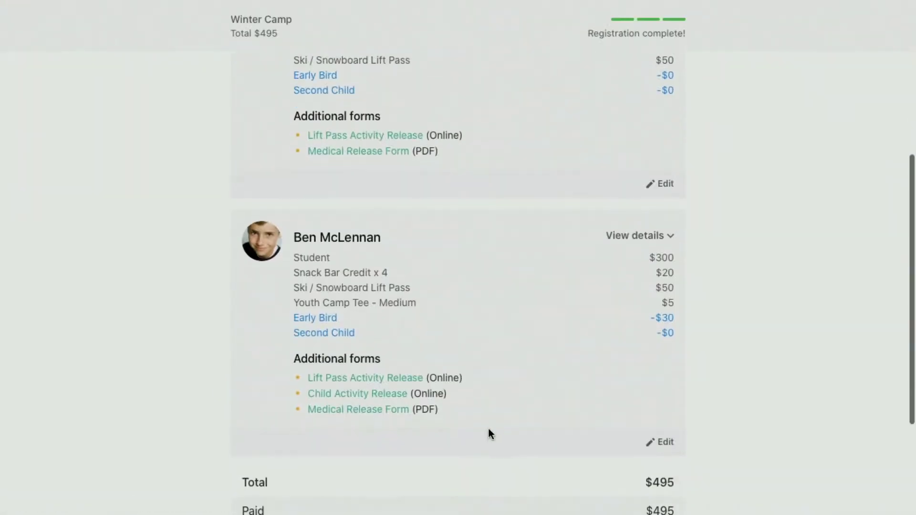
pyautogui.click(352, 377)
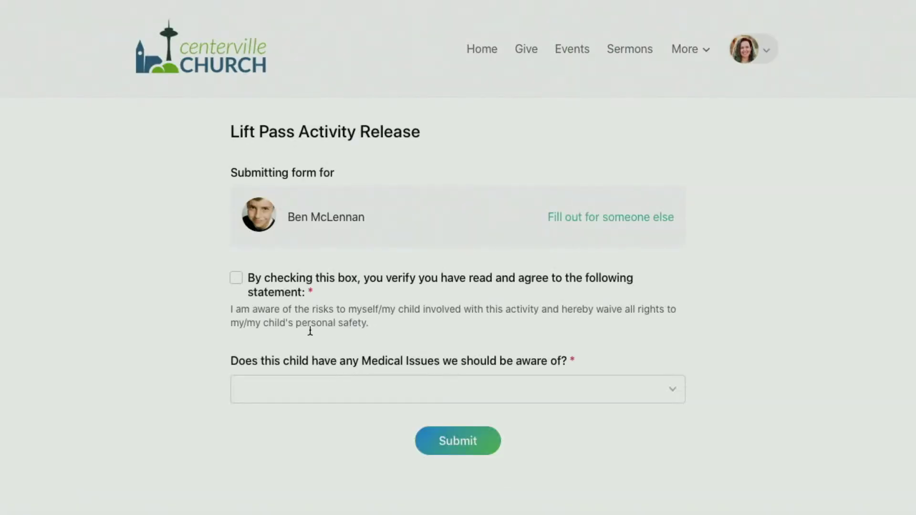
pyautogui.click(237, 278)
pyautogui.click(371, 391)
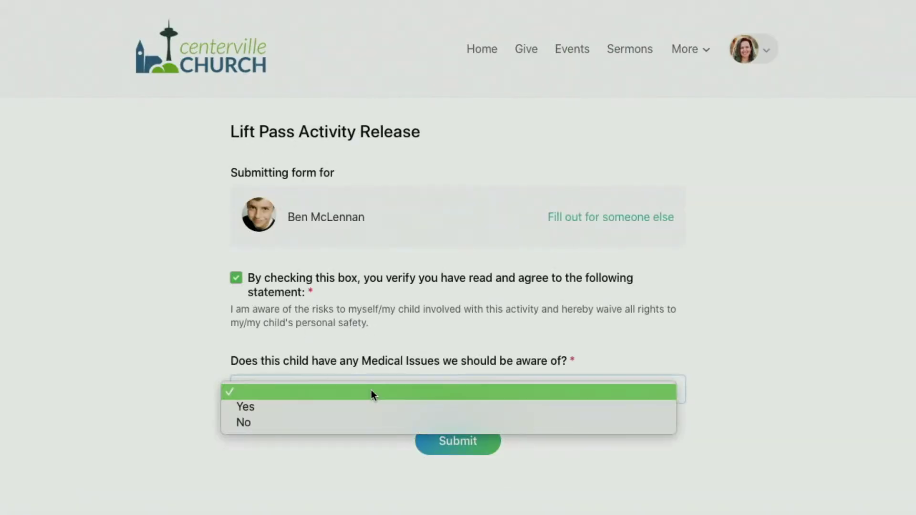
pyautogui.click(362, 421)
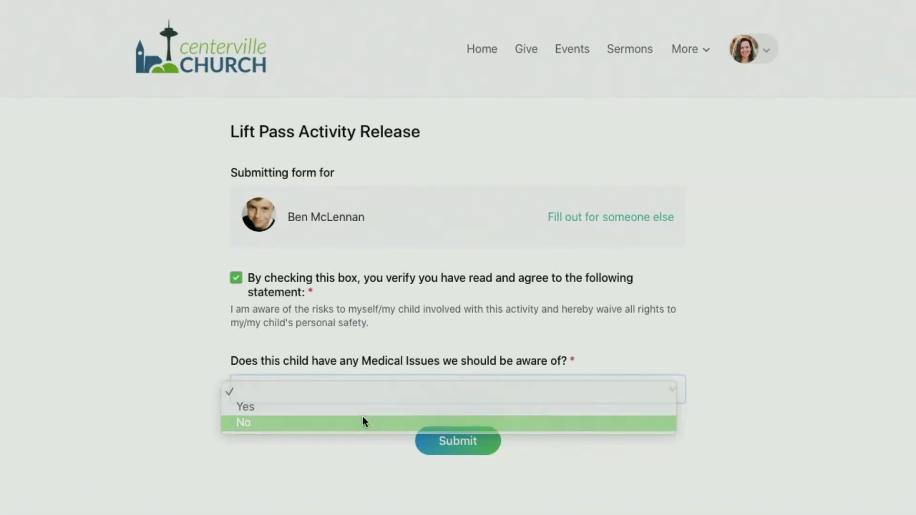
pyautogui.click(481, 451)
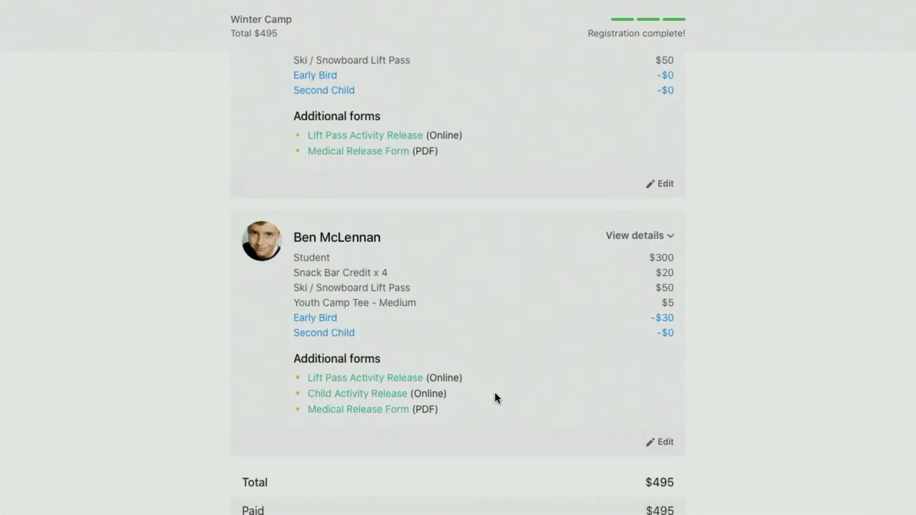
# Agree to and submit the student's Child Activity Release form.
pyautogui.click(345, 396)
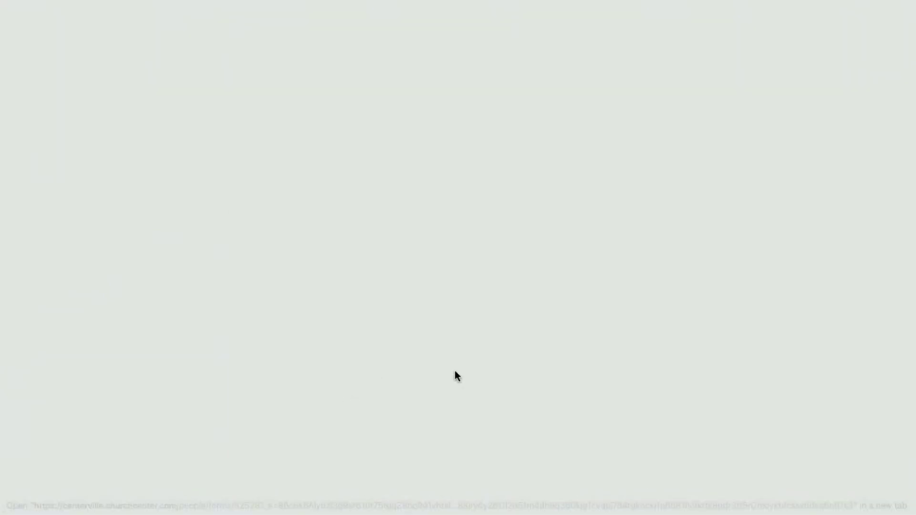
pyautogui.click(377, 280)
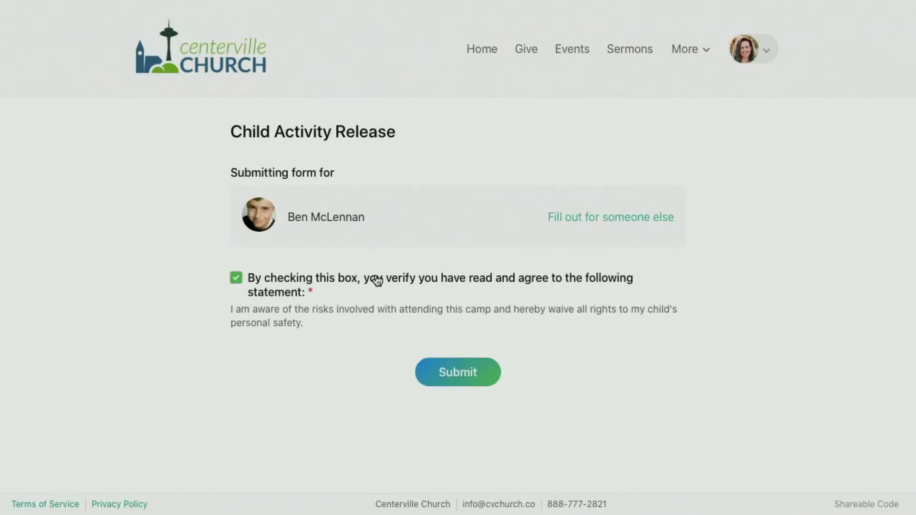
pyautogui.click(471, 371)
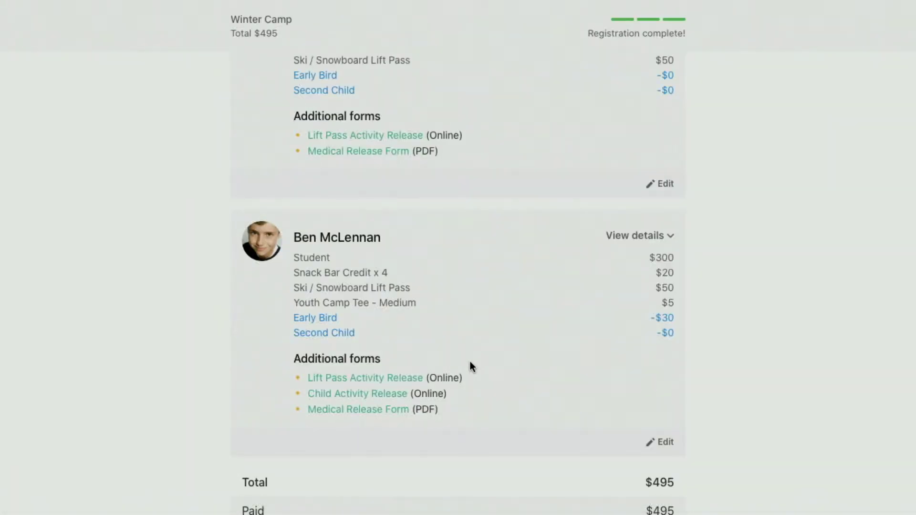
pyautogui.scroll(-3, 470, 368)
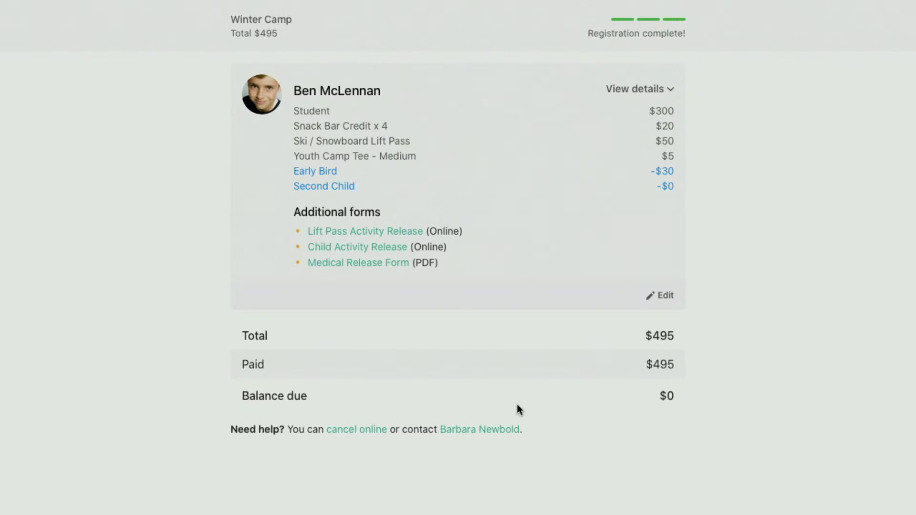
pyautogui.scroll(10, 517, 405)
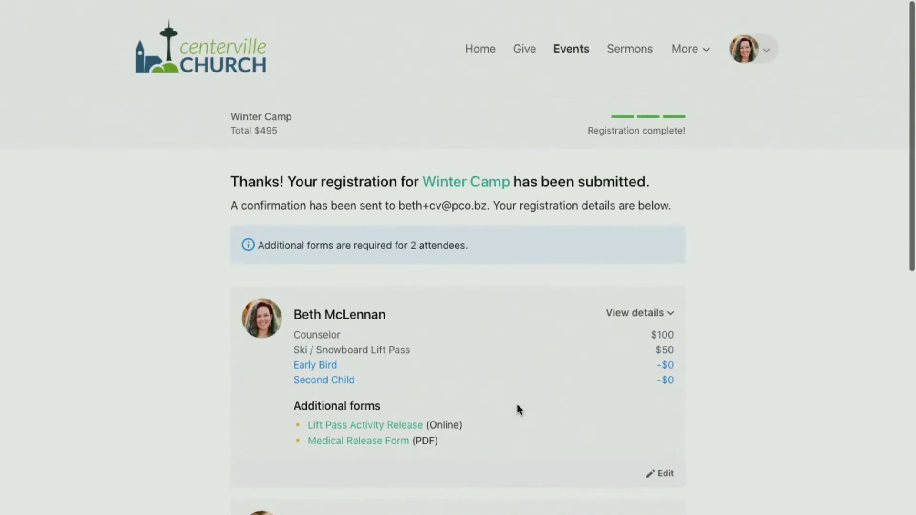
# Go to My Registrations in the profile and check Winter Camp's outstanding items.
pyautogui.click(756, 48)
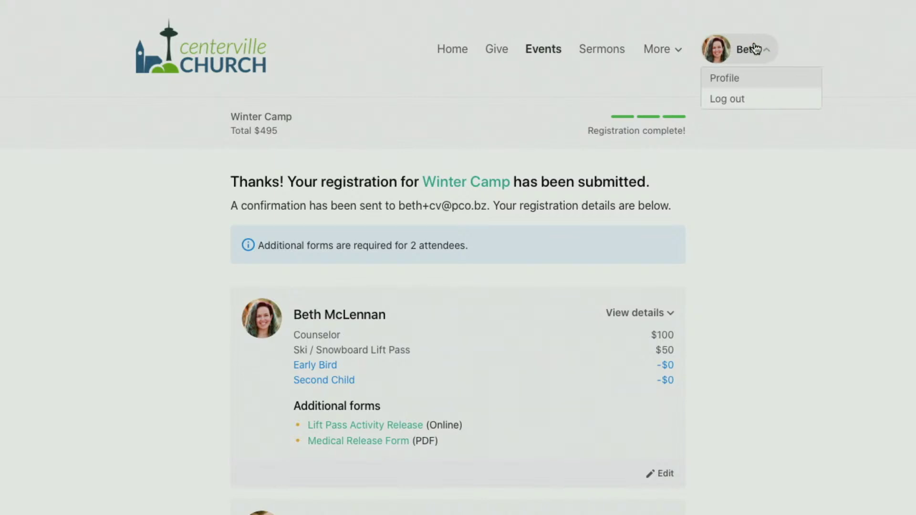
pyautogui.click(725, 76)
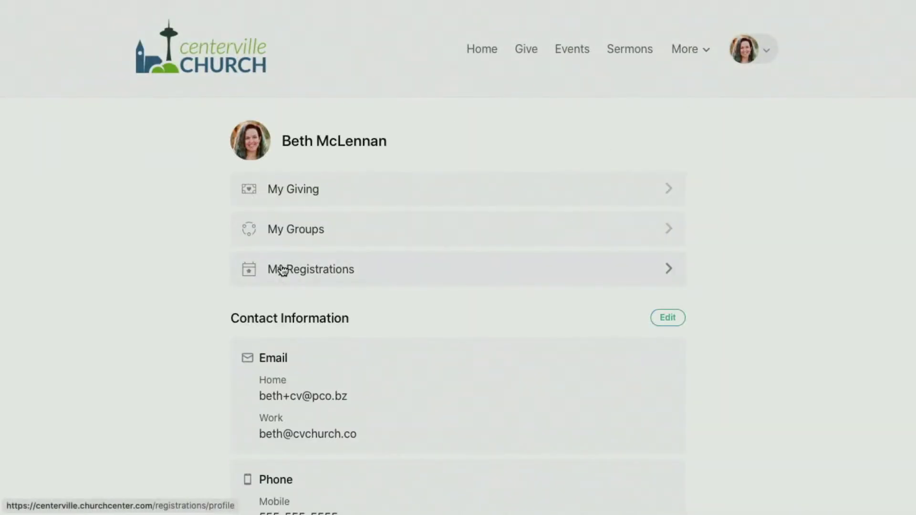
pyautogui.click(281, 268)
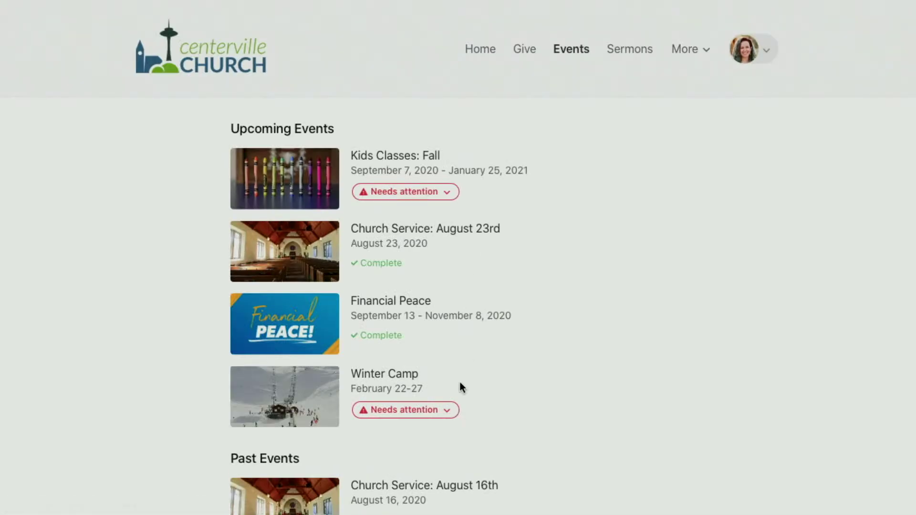
pyautogui.click(428, 410)
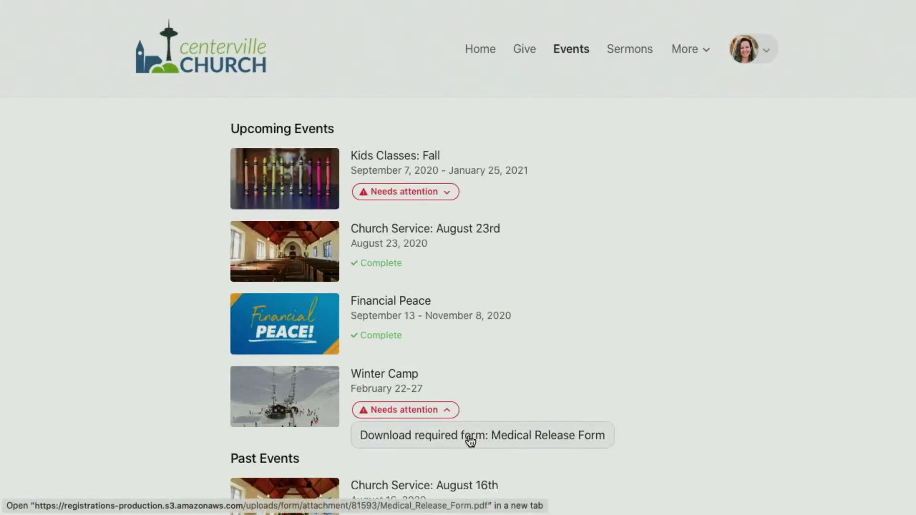
pyautogui.click(400, 405)
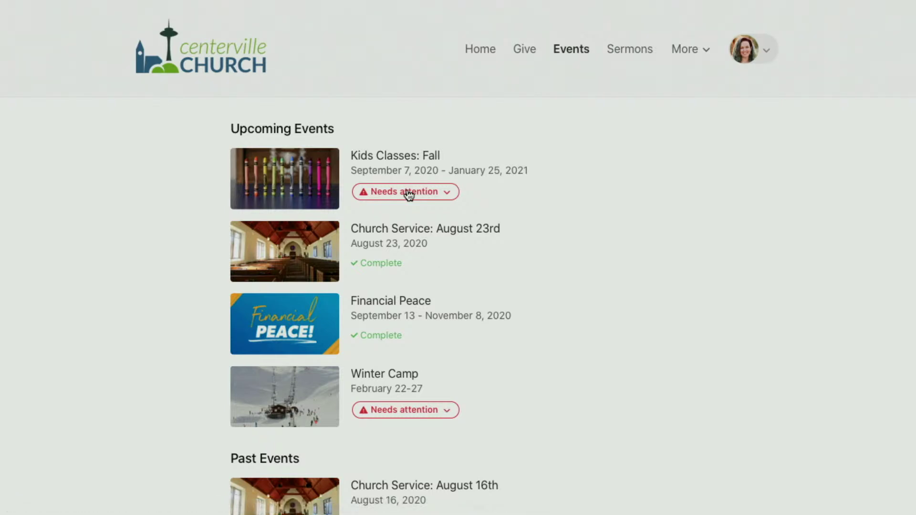
# Delete the incomplete Kids Classes registration.
pyautogui.click(396, 192)
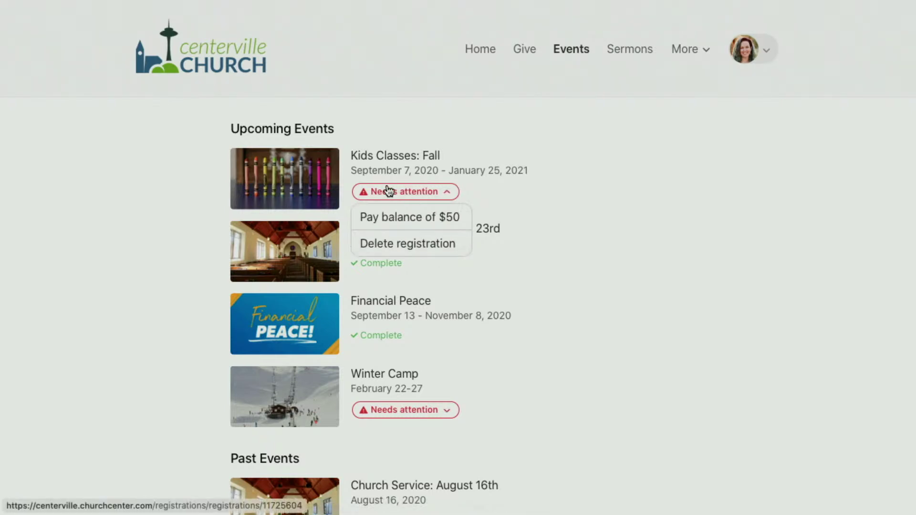
pyautogui.click(395, 244)
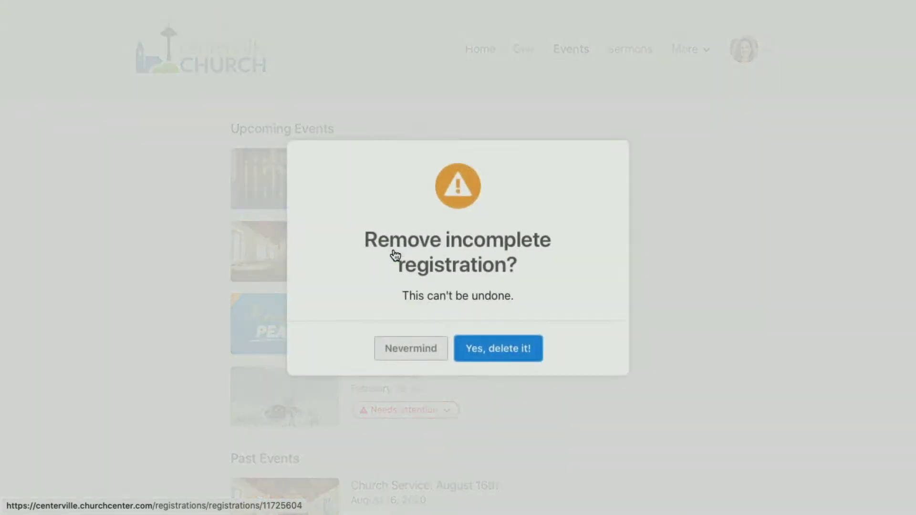
pyautogui.click(496, 356)
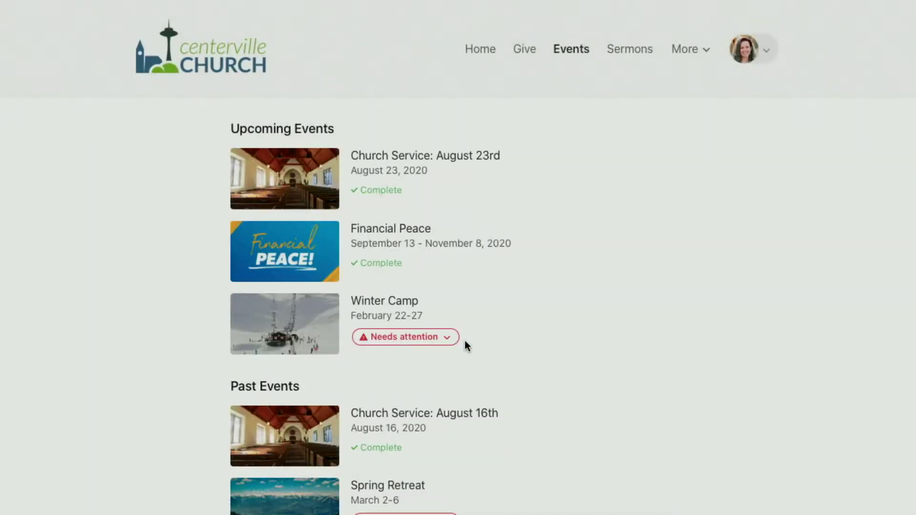
# Check what the Spring Retreat registration still needs.
pyautogui.scroll(-2, 405, 215)
pyautogui.scroll(-2, 406, 211)
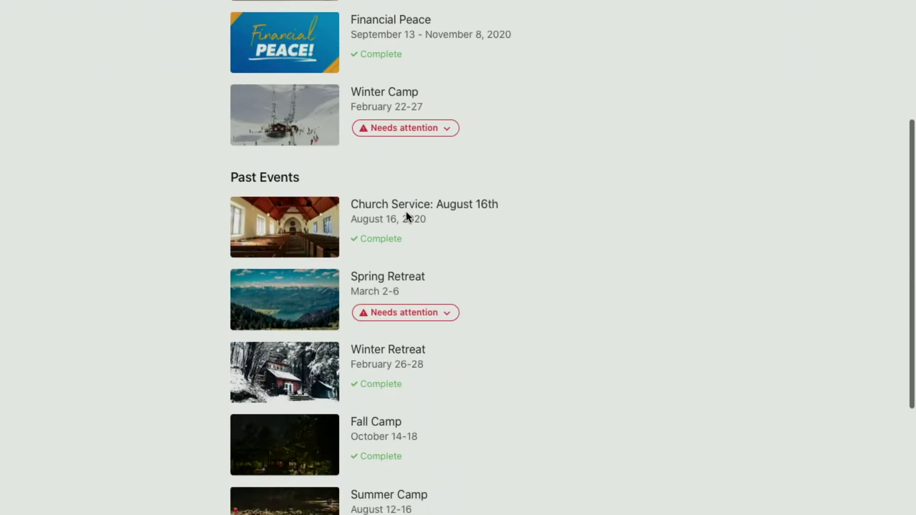
pyautogui.click(394, 318)
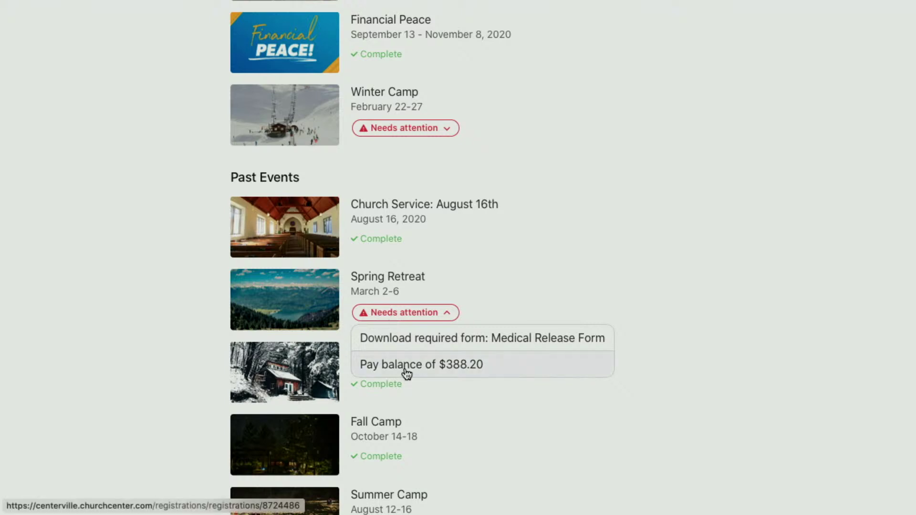
pyautogui.click(395, 315)
pyautogui.scroll(5, 253, 260)
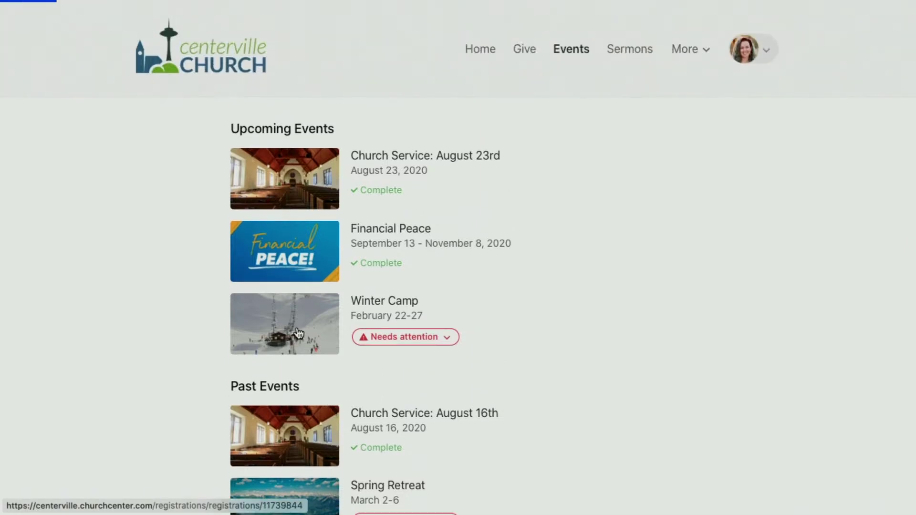
# Open the Winter Camp registration and scroll through attendees, forms and the $495 total.
pyautogui.click(298, 333)
pyautogui.scroll(-5, 488, 244)
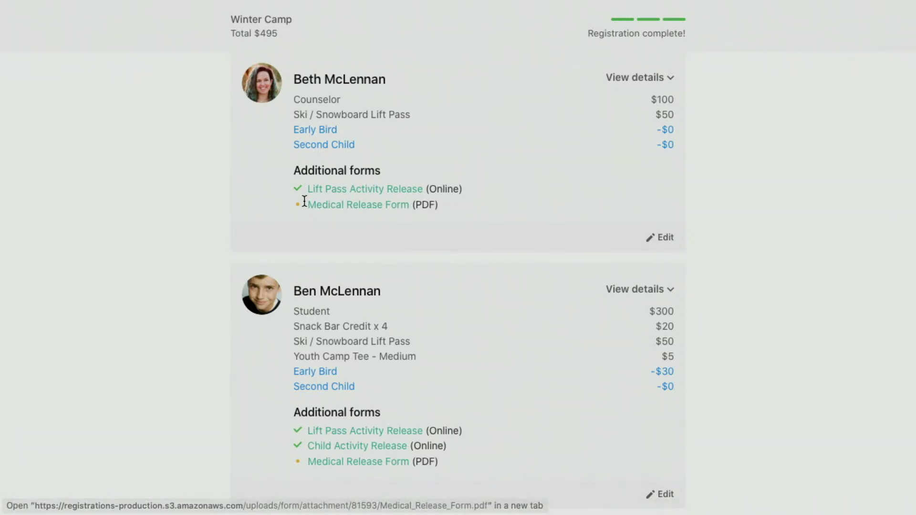
pyautogui.scroll(-1, 375, 281)
pyautogui.scroll(-2, 374, 284)
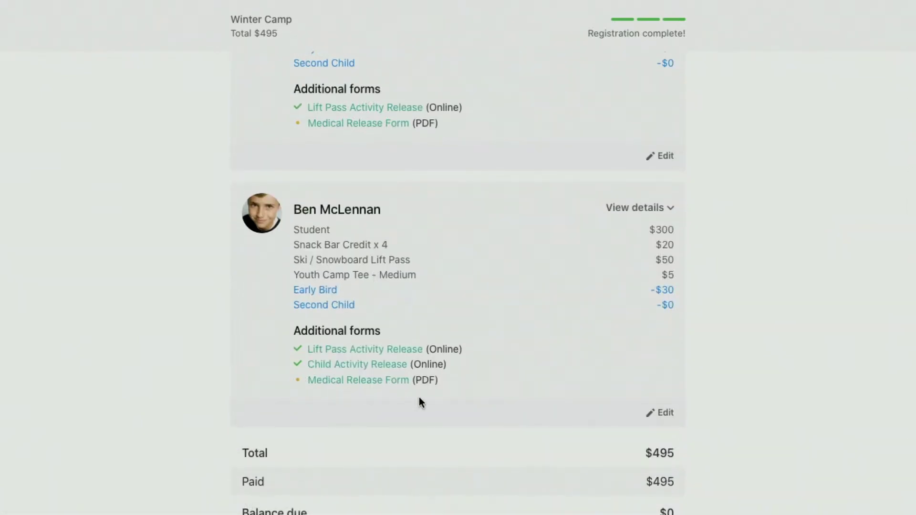
pyautogui.scroll(-5, 419, 397)
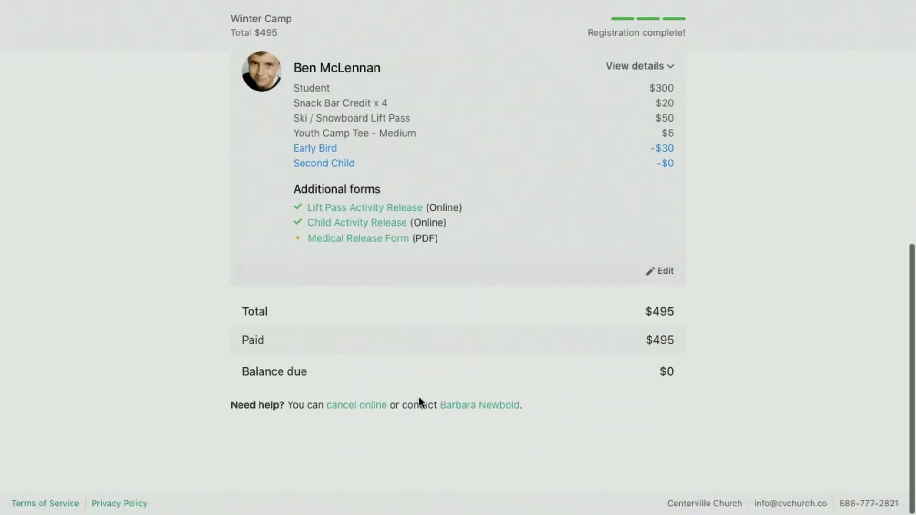
# Scroll through the Winter Camp confirmation email in Gmail, down to its forms section.
pyautogui.hotkey('ctrl', 'Right')
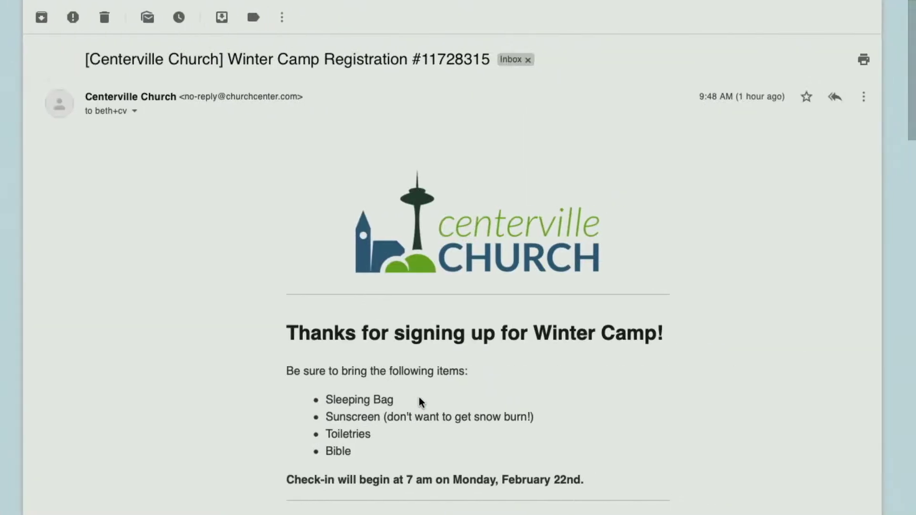
pyautogui.scroll(-2, 418, 397)
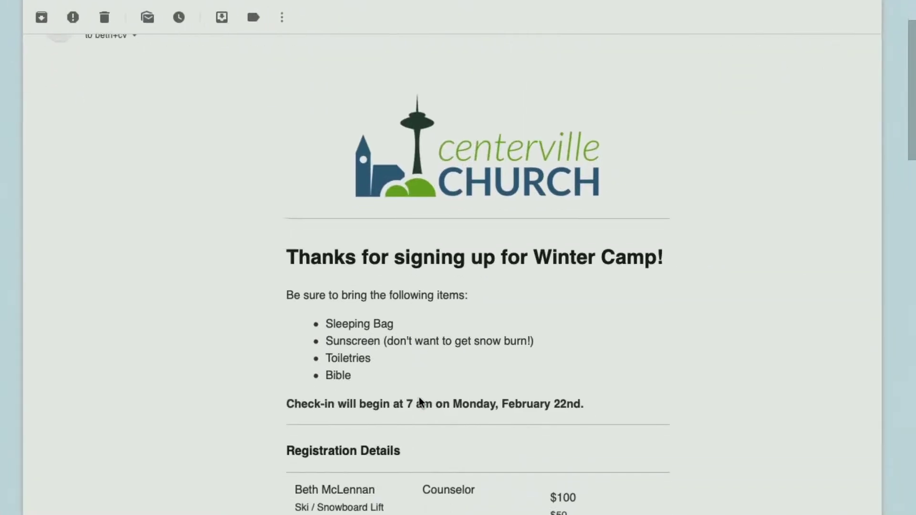
pyautogui.scroll(-3, 349, 301)
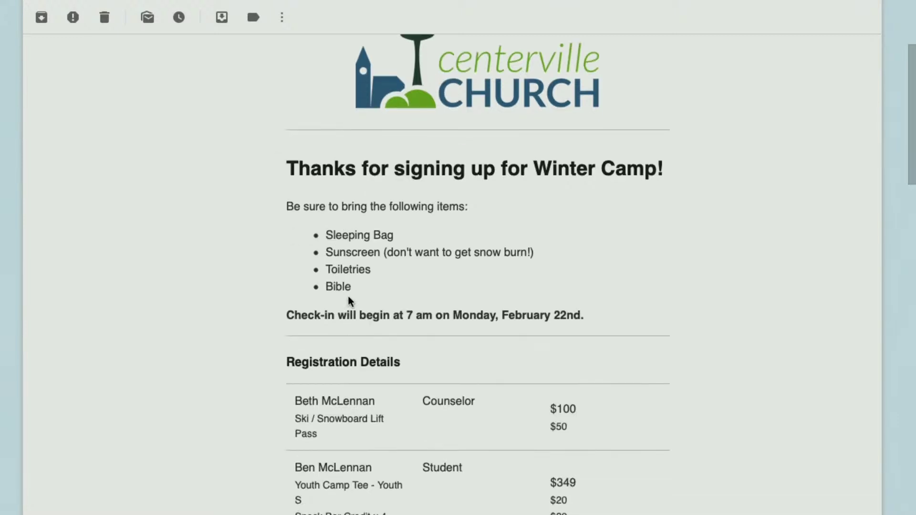
pyautogui.scroll(-7, 483, 403)
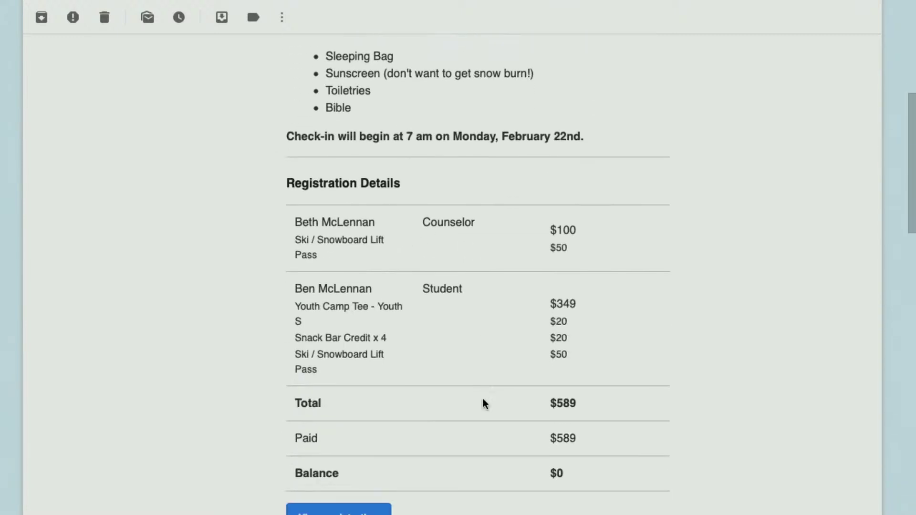
pyautogui.scroll(-4, 482, 400)
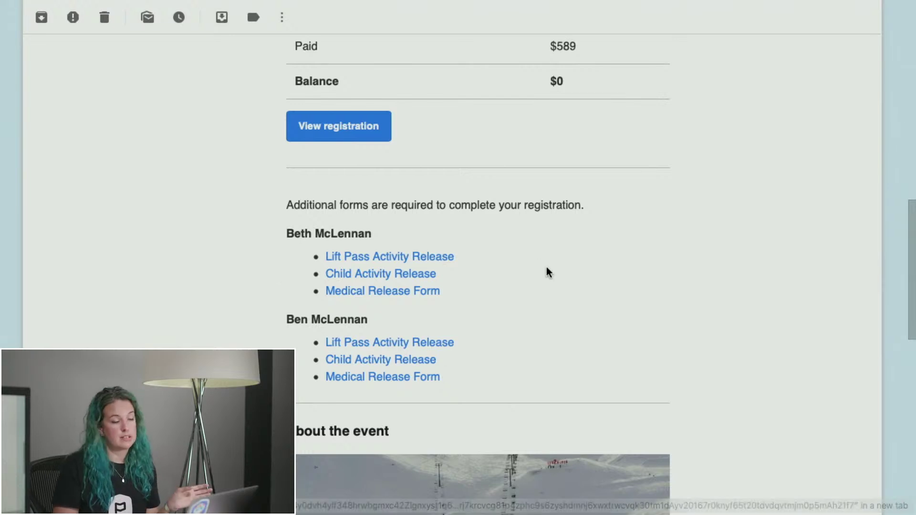
pyautogui.scroll(-2, 535, 286)
pyautogui.scroll(-4, 533, 303)
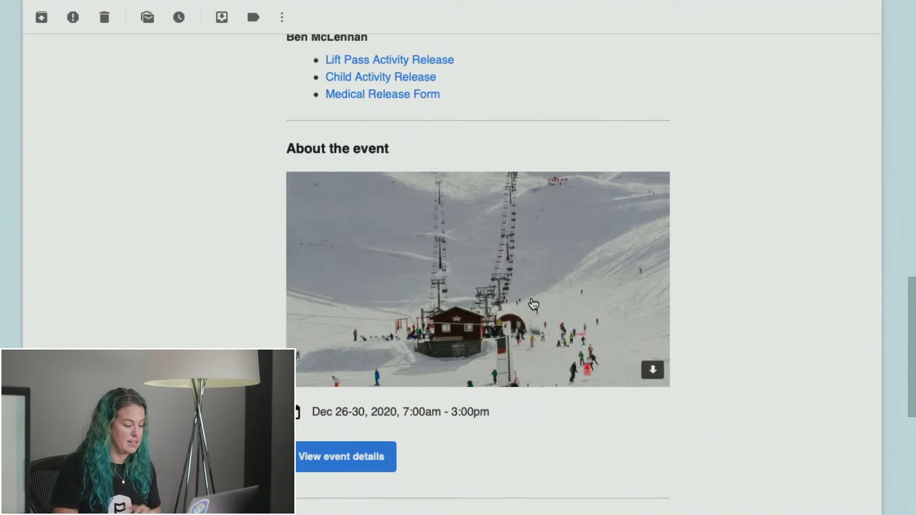
pyautogui.scroll(-8, 533, 304)
pyautogui.scroll(20, 532, 302)
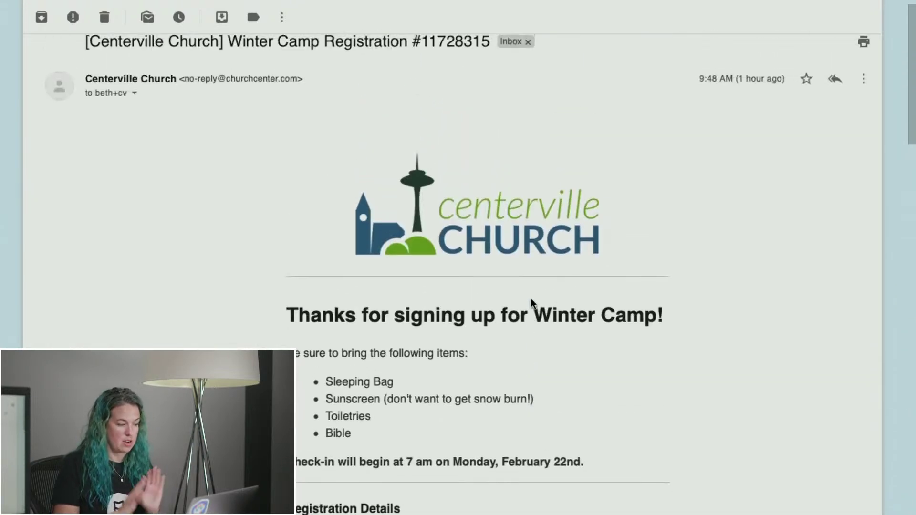
pyautogui.scroll(-1, 531, 303)
# Reload the Active Winter Camp attendee list to show the two new Aug 18, 2020 registrants.
pyautogui.hotkey('ctrl', 'Right')
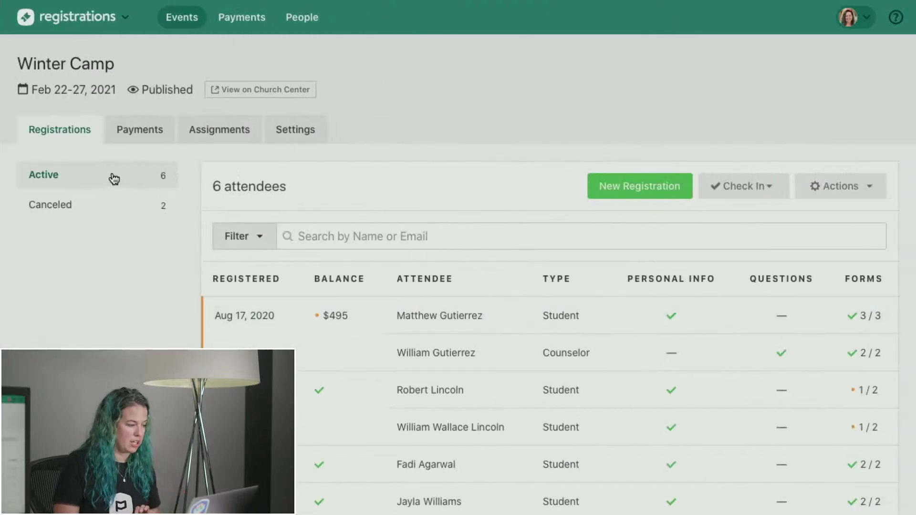
pyautogui.click(114, 179)
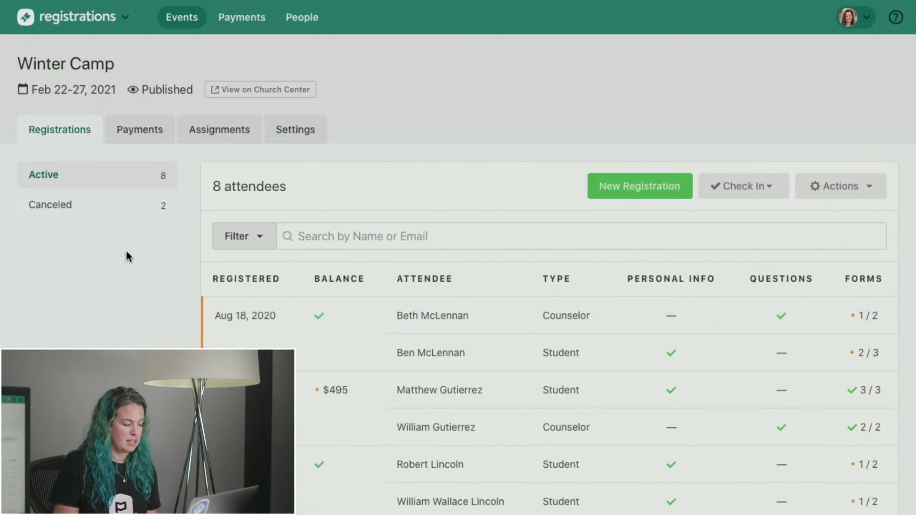
pyautogui.scroll(-3, 127, 251)
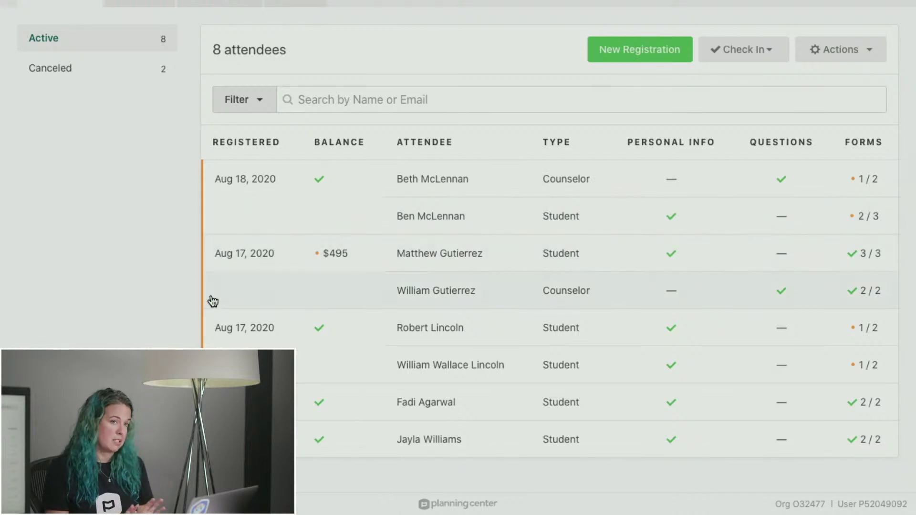
# Open the newest Winter Camp registration and mark its Medical Release Form received.
pyautogui.click(387, 194)
pyautogui.scroll(-10, 388, 194)
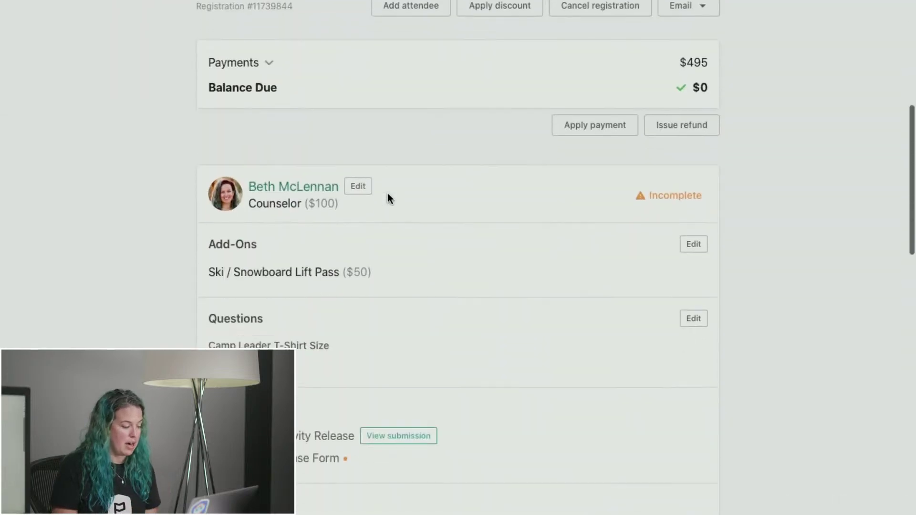
pyautogui.click(251, 308)
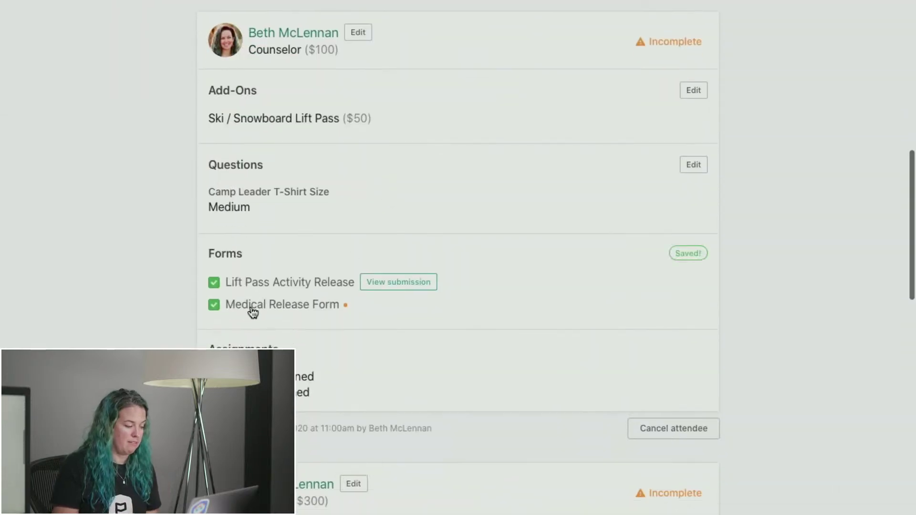
pyautogui.scroll(-5, 253, 313)
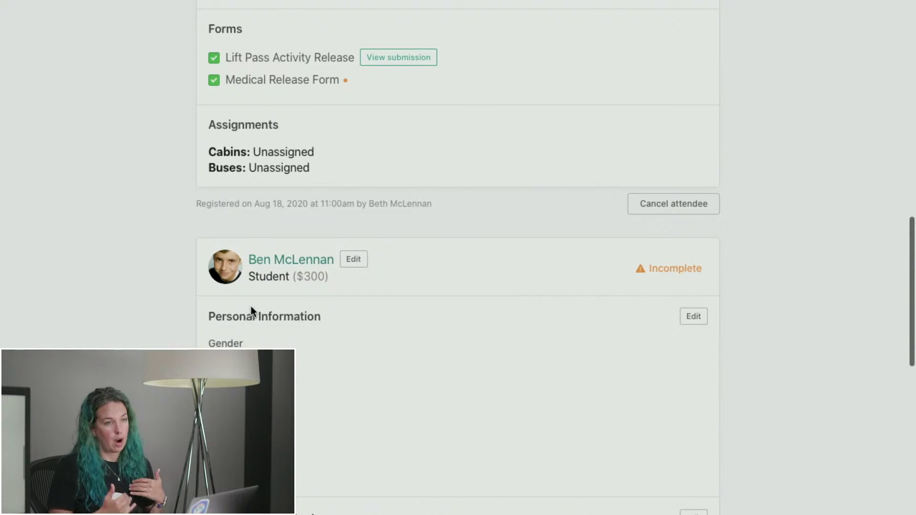
pyautogui.scroll(-8, 250, 307)
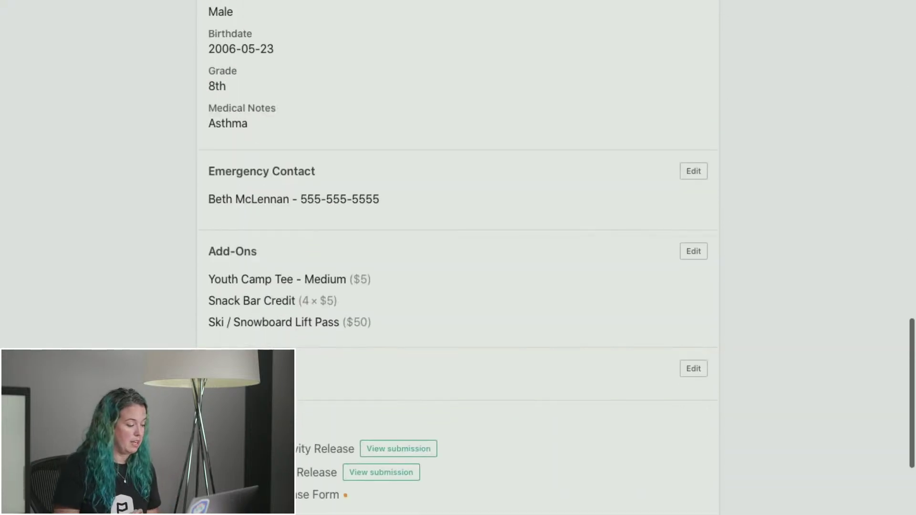
pyautogui.scroll(-4, 252, 499)
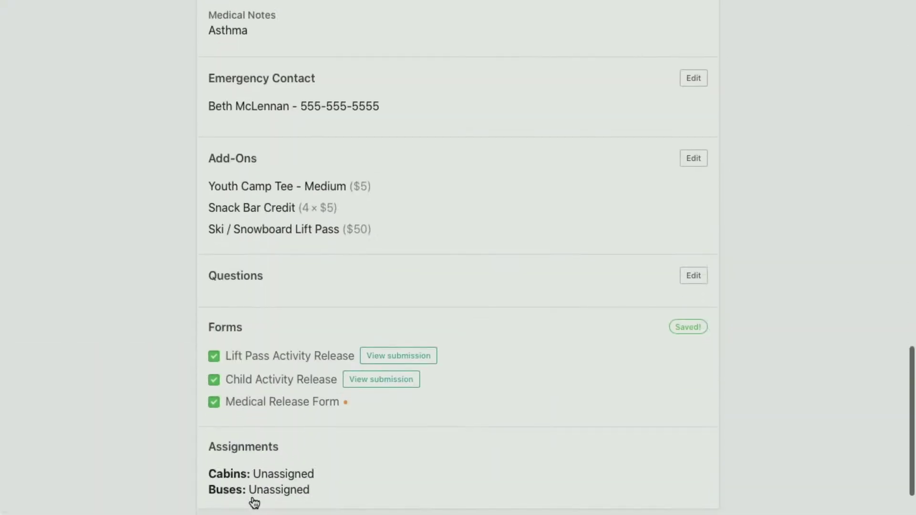
pyautogui.scroll(8, 446, 349)
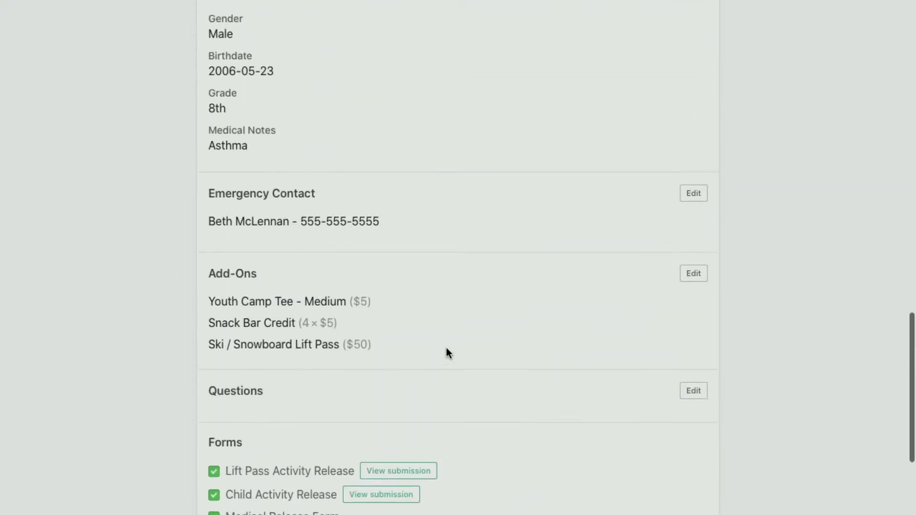
pyautogui.scroll(-3, 447, 348)
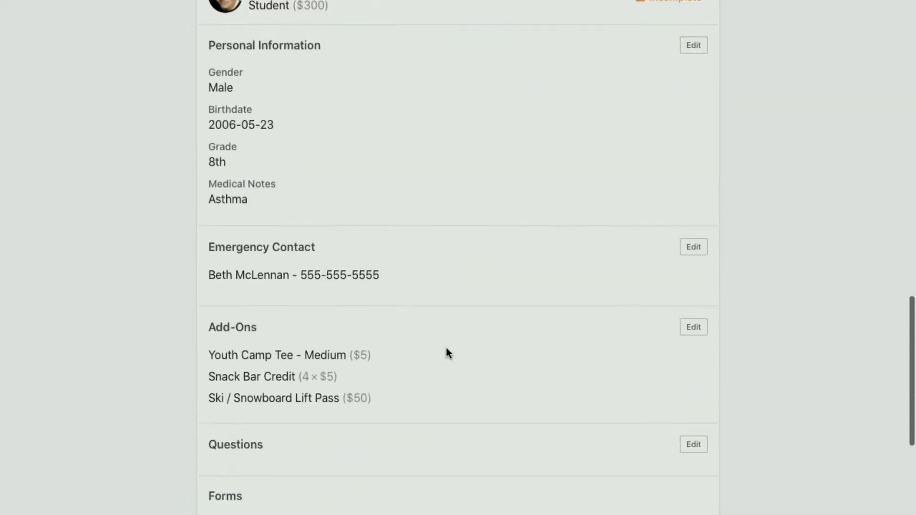
# Edit the student's add-ons, keeping 4 Snack Bar Credits and the Lift Pass, and save.
pyautogui.click(695, 328)
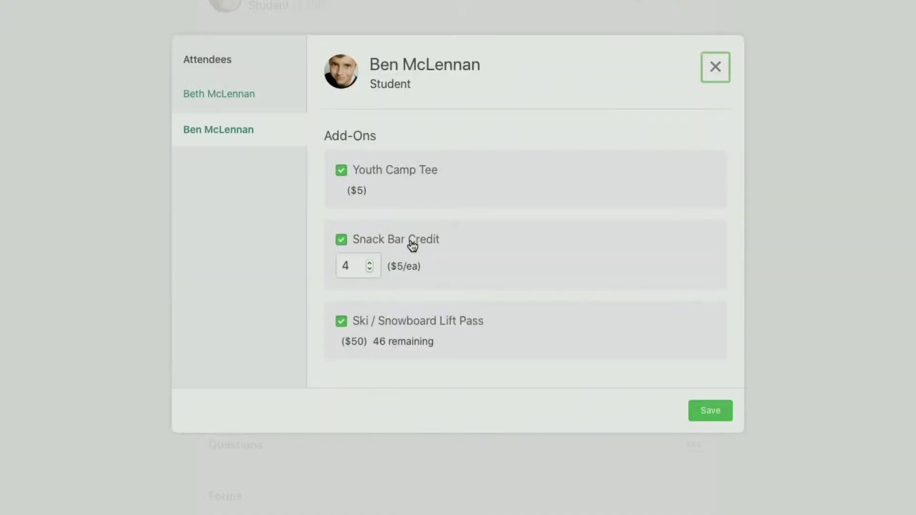
pyautogui.click(369, 262)
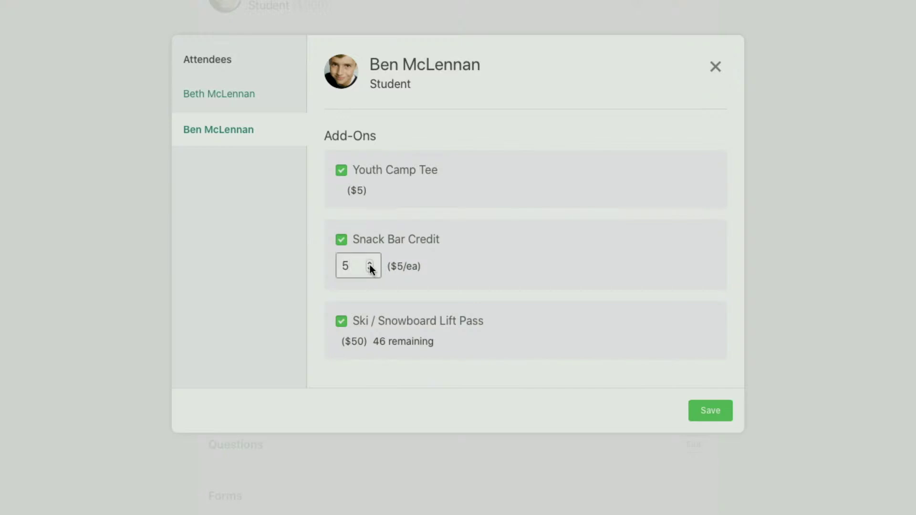
pyautogui.click(370, 269)
pyautogui.click(400, 325)
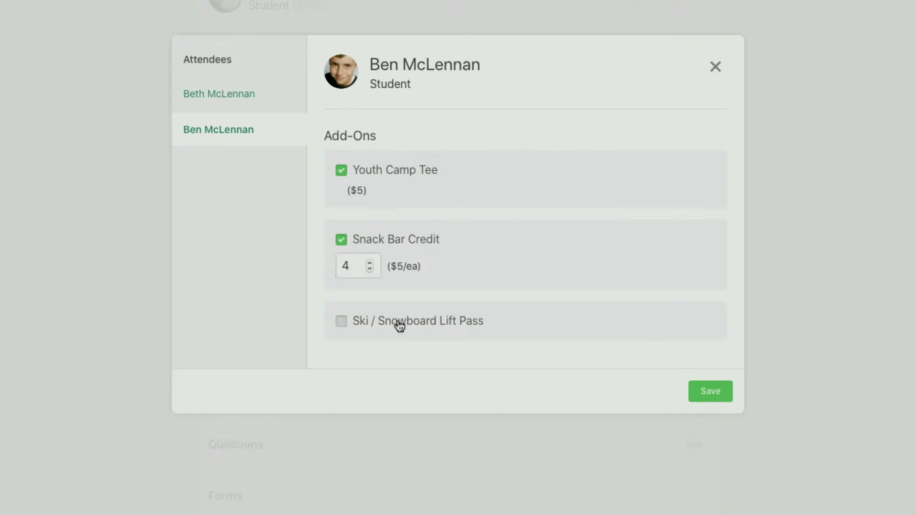
pyautogui.click(400, 324)
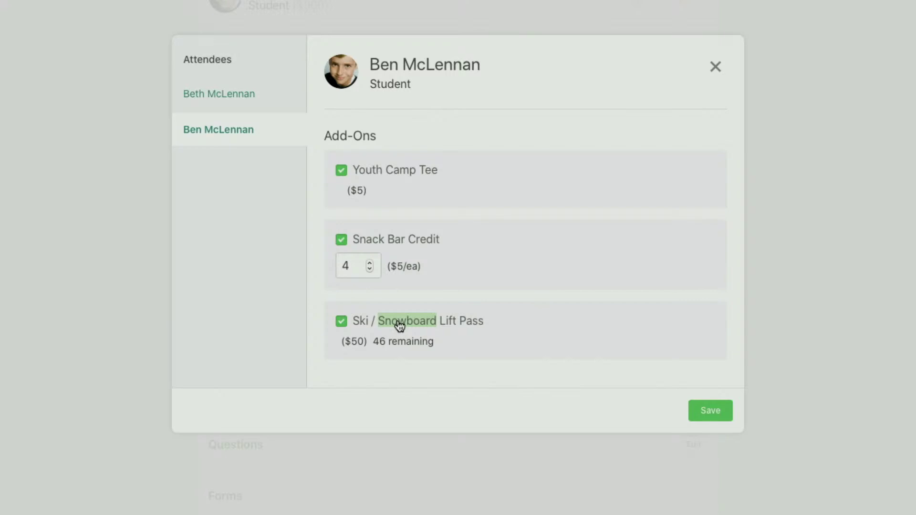
pyautogui.click(711, 410)
pyautogui.click(716, 68)
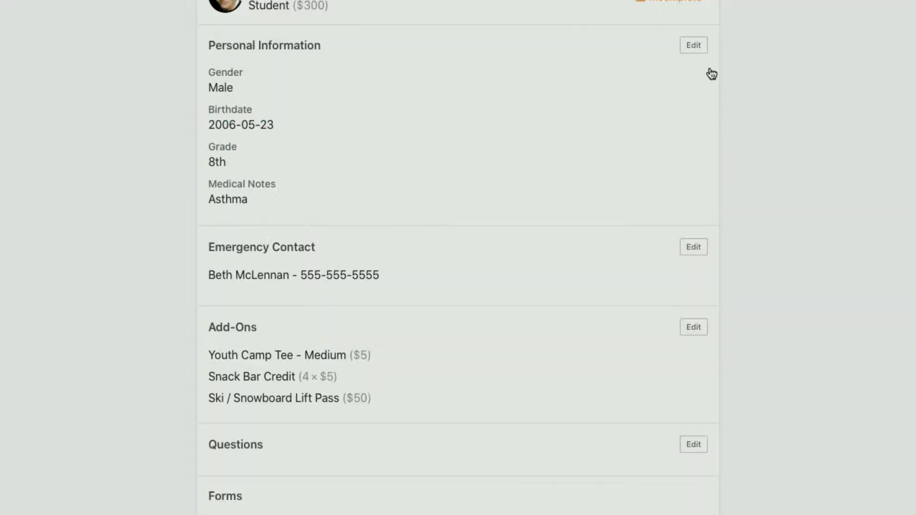
# Expand and collapse the first attendee's cost breakdown.
pyautogui.scroll(-3, 610, 288)
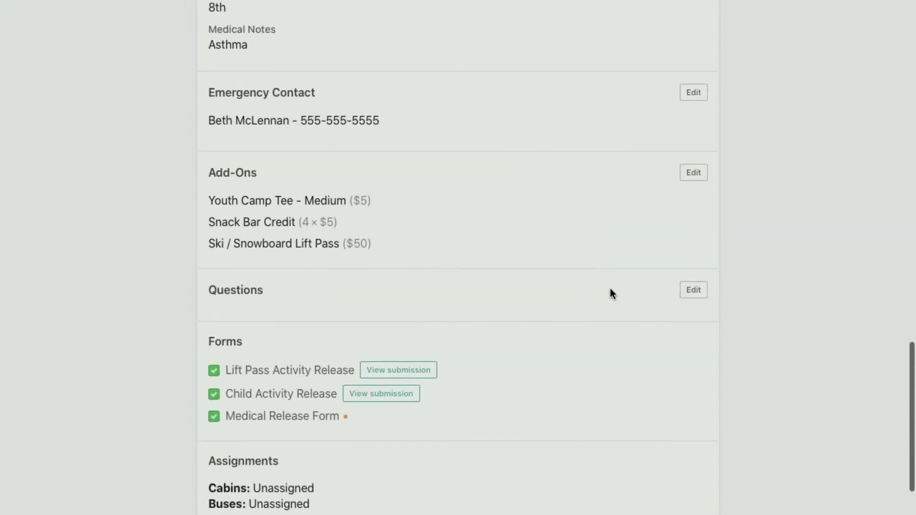
pyautogui.scroll(-2, 610, 288)
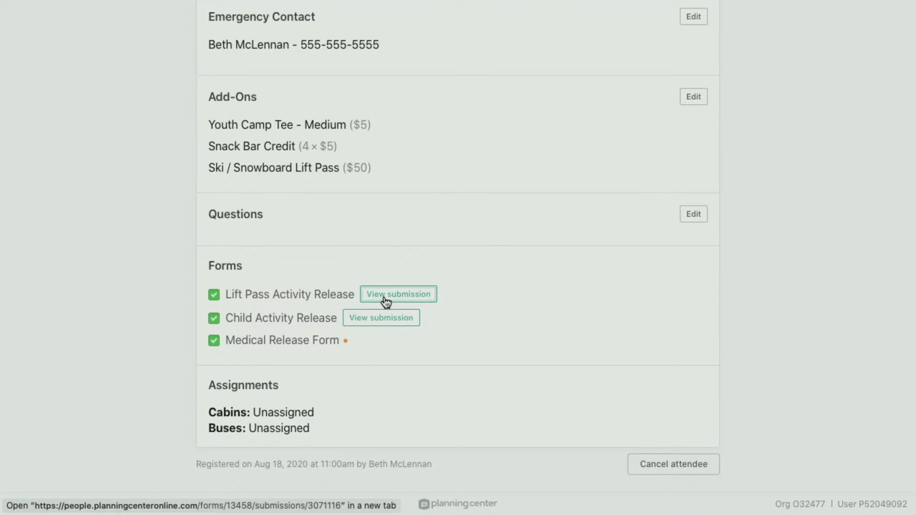
pyautogui.scroll(1, 384, 299)
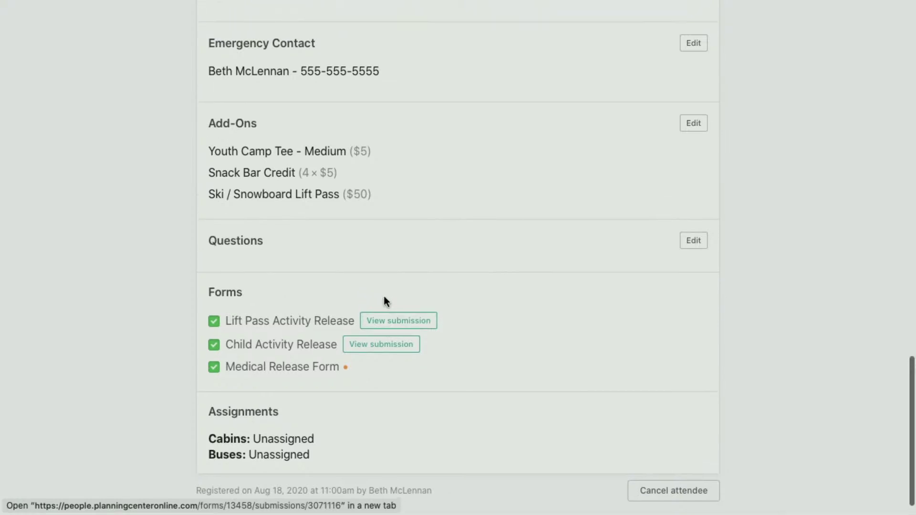
pyautogui.scroll(15, 483, 223)
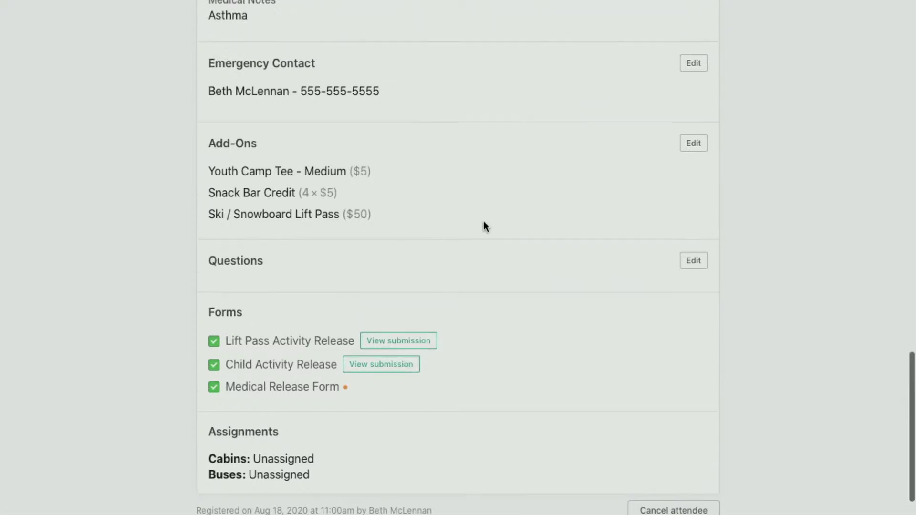
pyautogui.scroll(3, 484, 224)
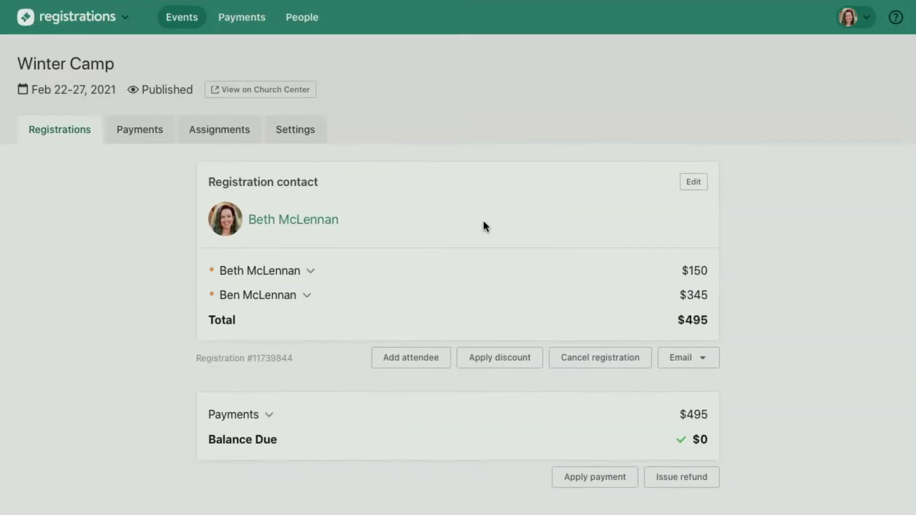
pyautogui.click(309, 271)
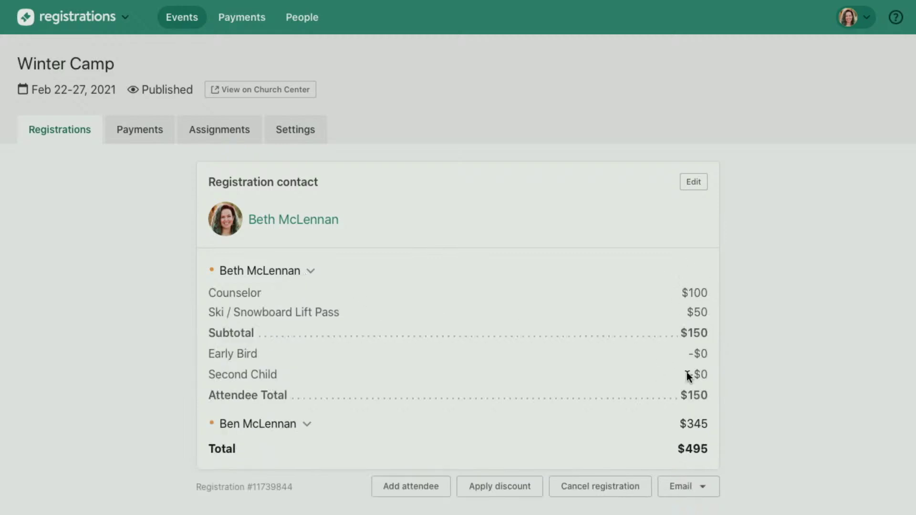
pyautogui.click(281, 274)
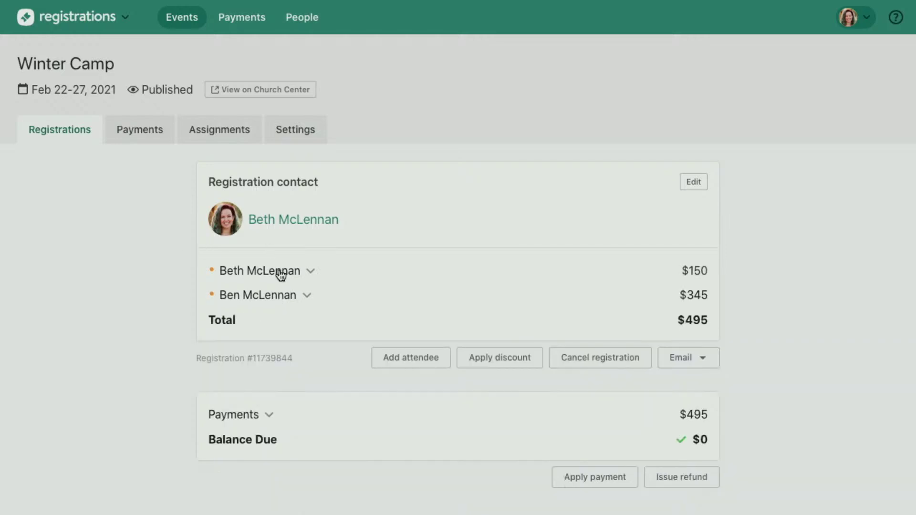
pyautogui.scroll(-2, 279, 275)
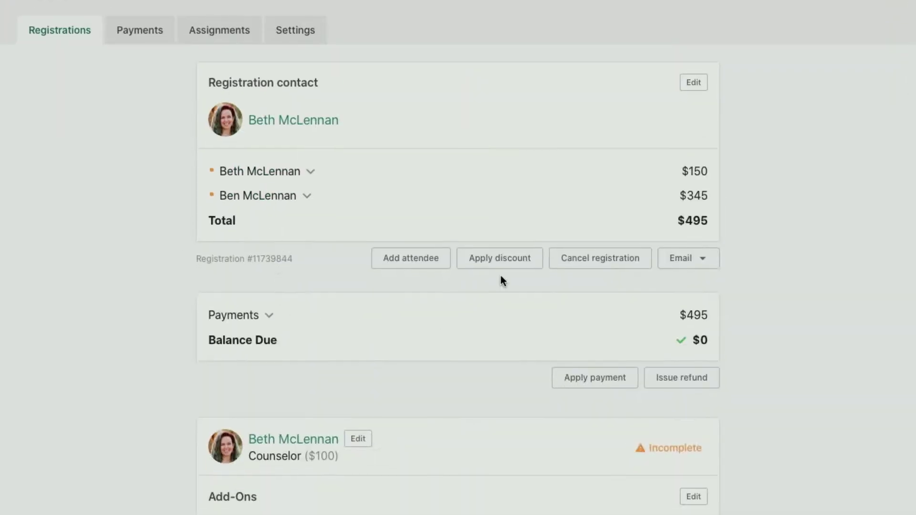
# Search 'ada' in Add Attendees, pick the family member, then close without adding.
pyautogui.click(413, 261)
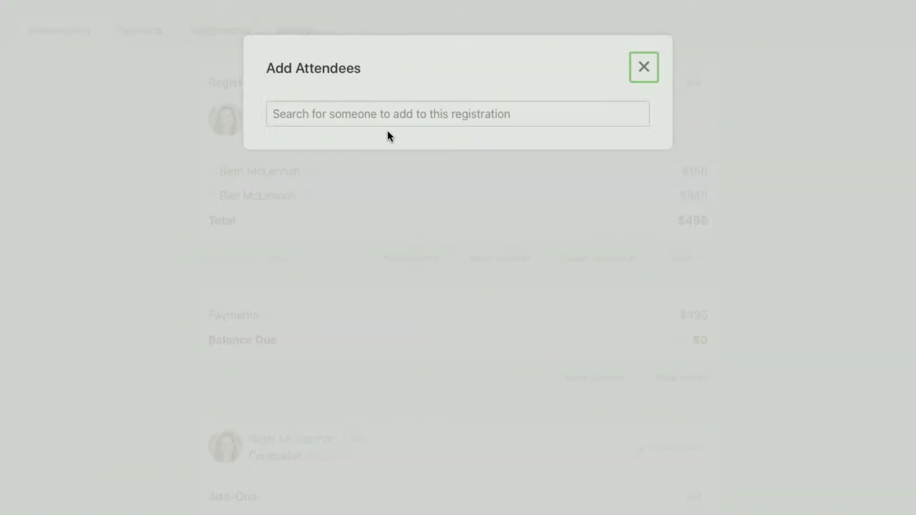
pyautogui.click(384, 122)
pyautogui.write('ada')
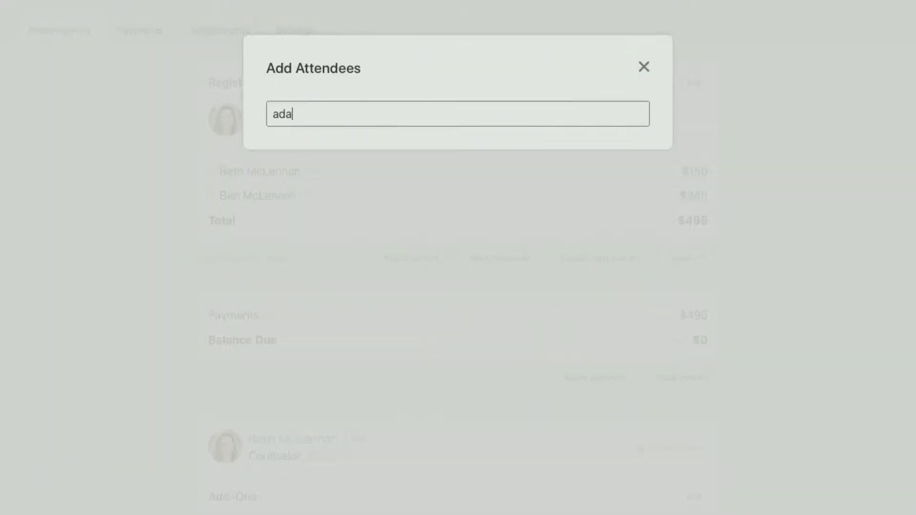
pyautogui.click(403, 151)
pyautogui.click(449, 188)
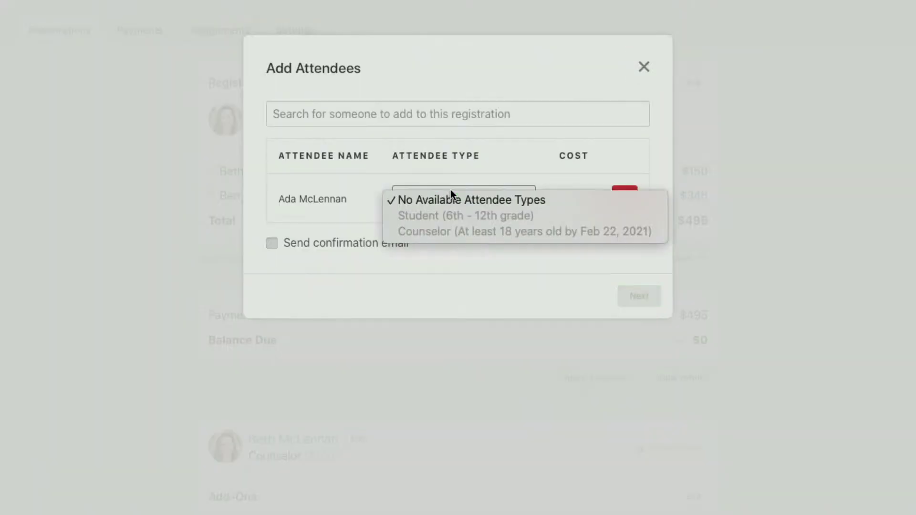
pyautogui.click(537, 279)
pyautogui.click(644, 67)
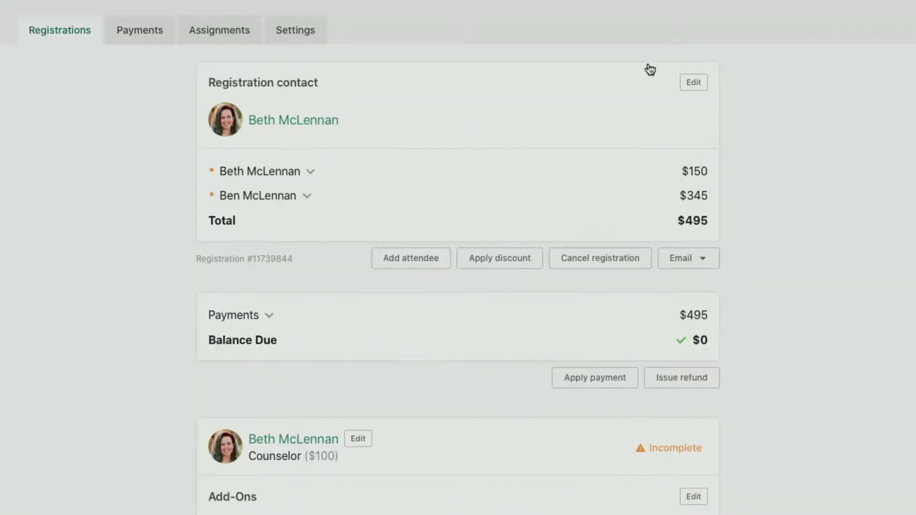
# Preview the Free Camp discount for this registration and close without applying it.
pyautogui.scroll(-10, 646, 374)
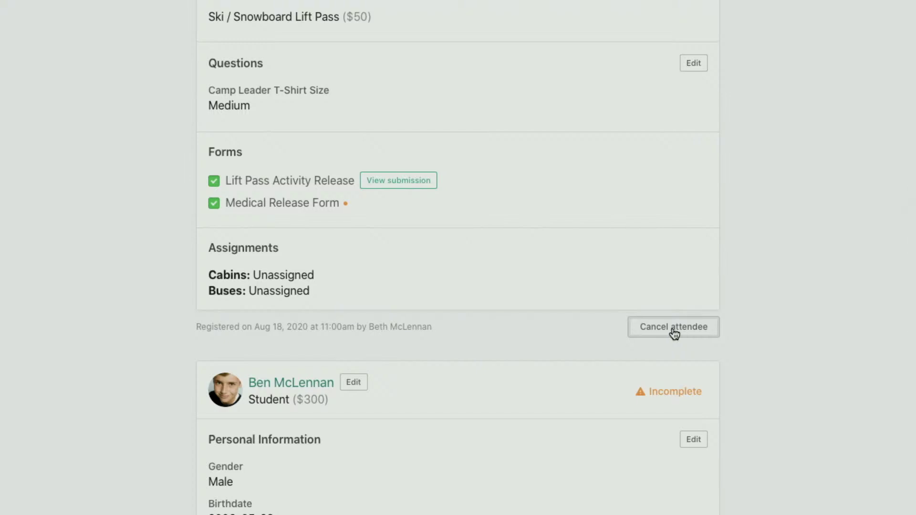
pyautogui.scroll(7, 674, 332)
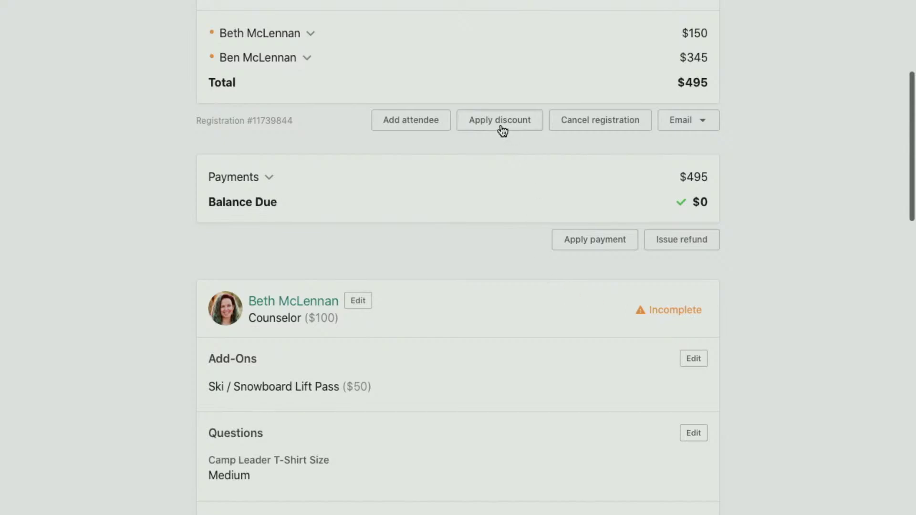
pyautogui.click(499, 126)
pyautogui.click(383, 131)
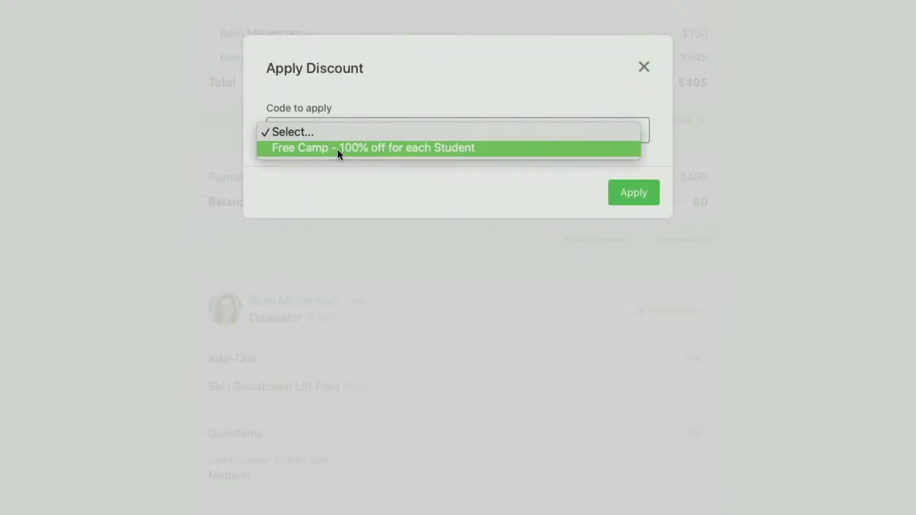
pyautogui.click(374, 147)
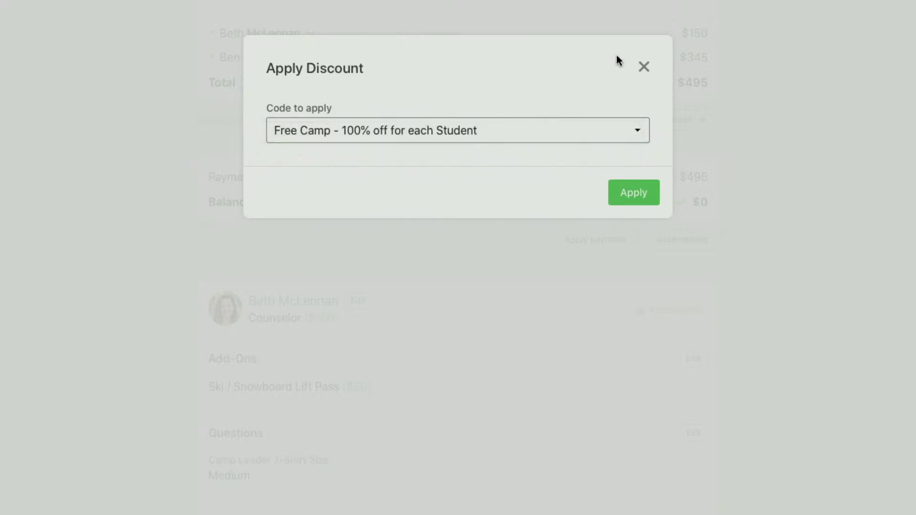
pyautogui.click(644, 67)
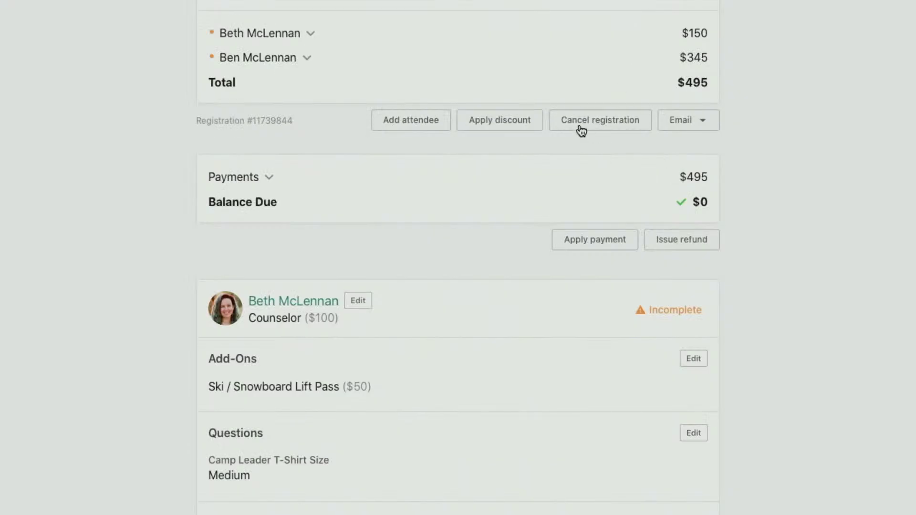
# Start an email to the registration contact, then discard it without sending.
pyautogui.click(702, 120)
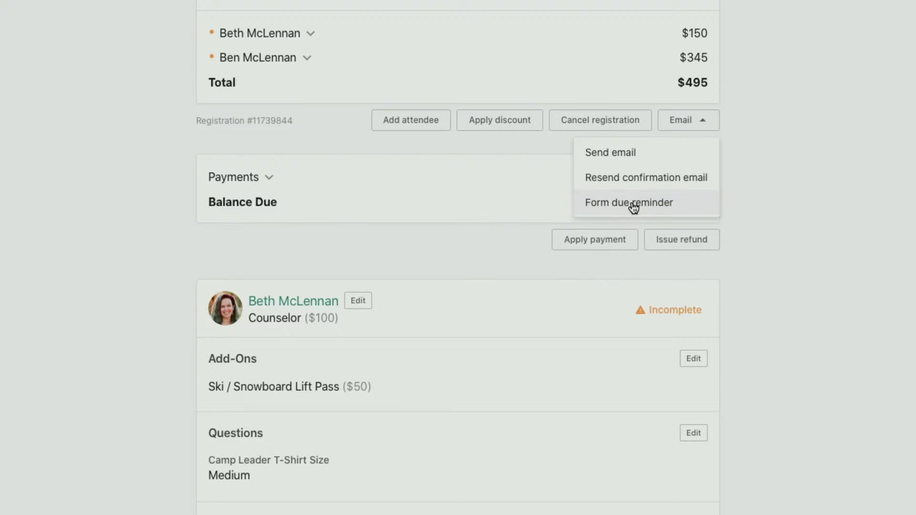
pyautogui.click(614, 160)
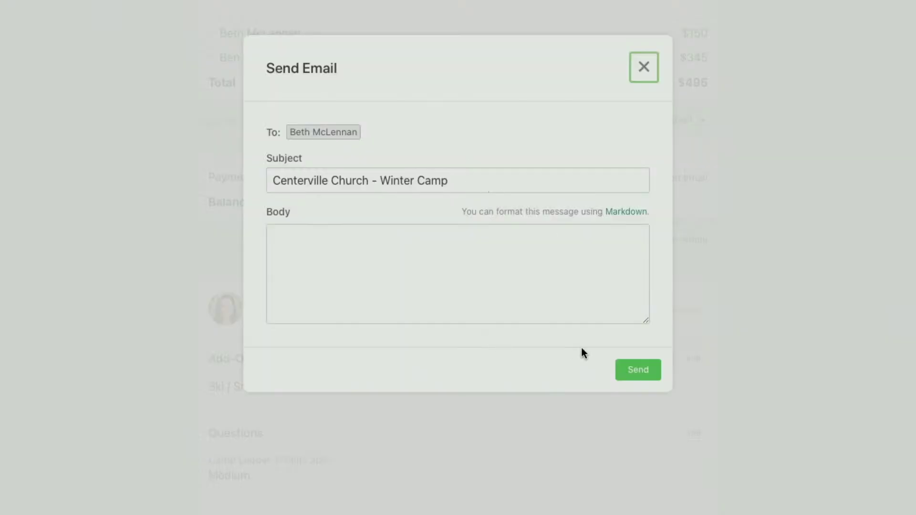
pyautogui.click(651, 73)
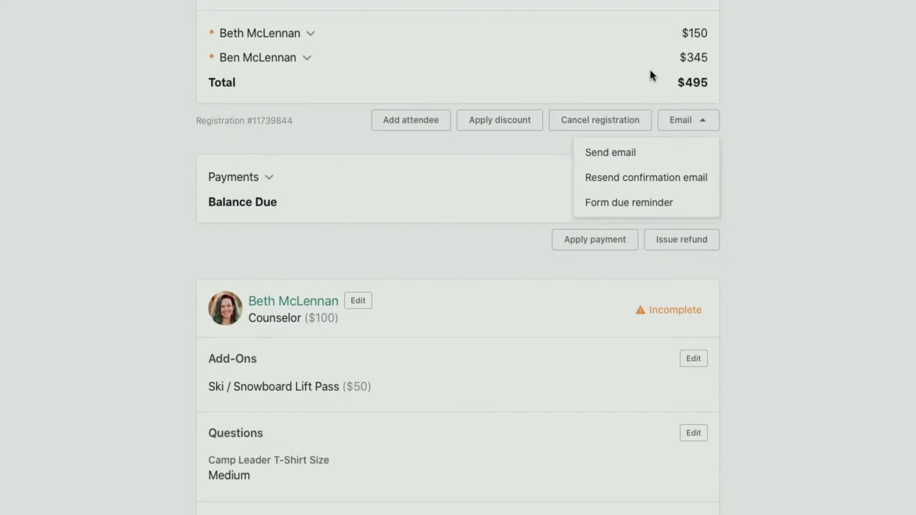
pyautogui.click(675, 121)
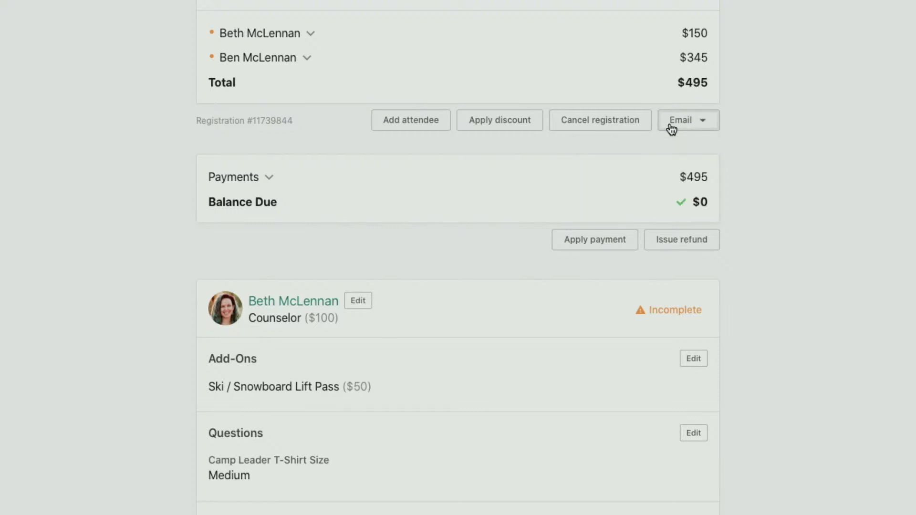
pyautogui.scroll(5, 418, 199)
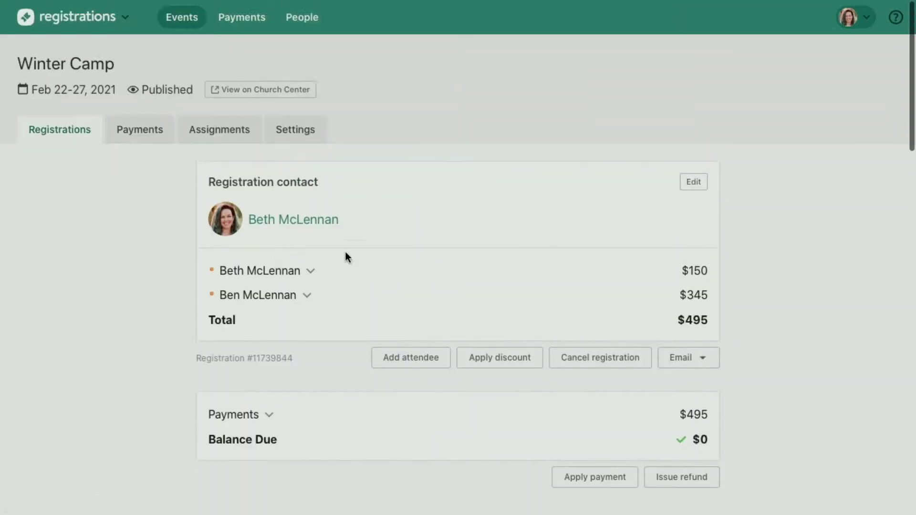
# Open the canceled $100 counselor registration from Winter Camp's canceled attendees.
pyautogui.click(63, 135)
pyautogui.click(837, 190)
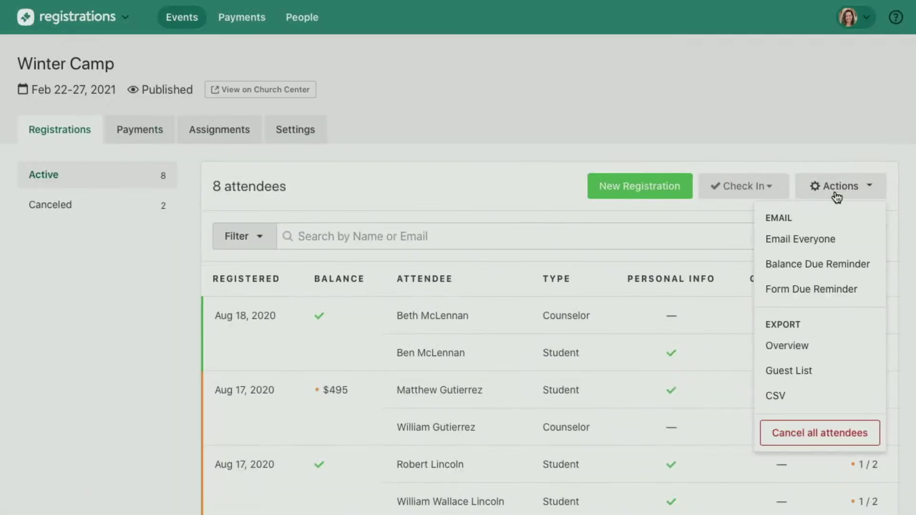
pyautogui.click(845, 186)
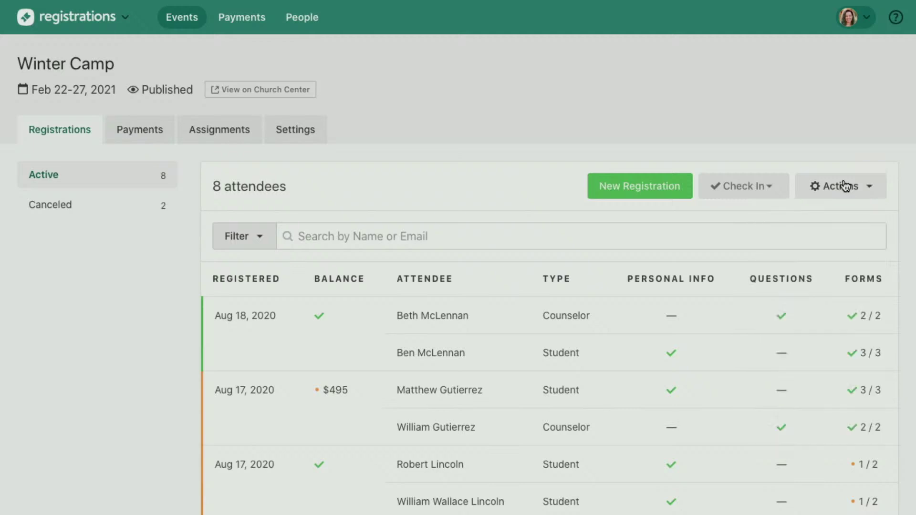
pyautogui.scroll(-2, 452, 327)
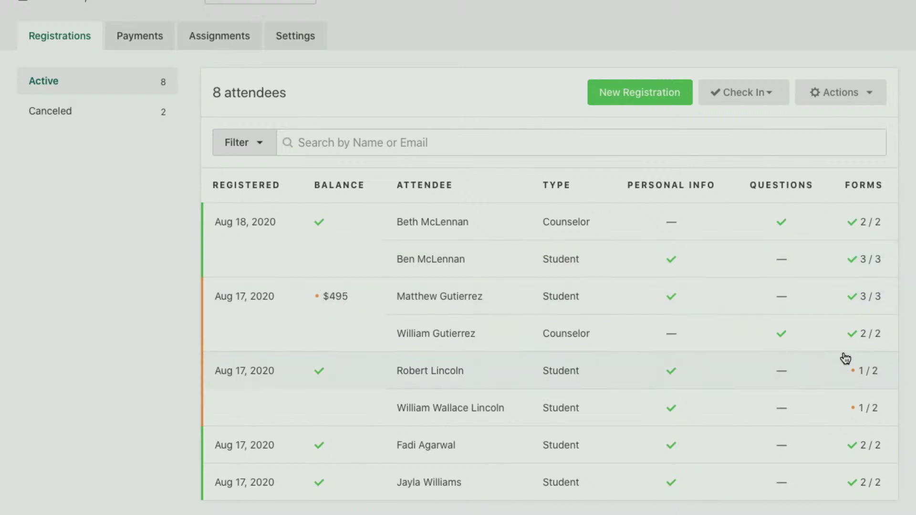
pyautogui.scroll(-1, 847, 370)
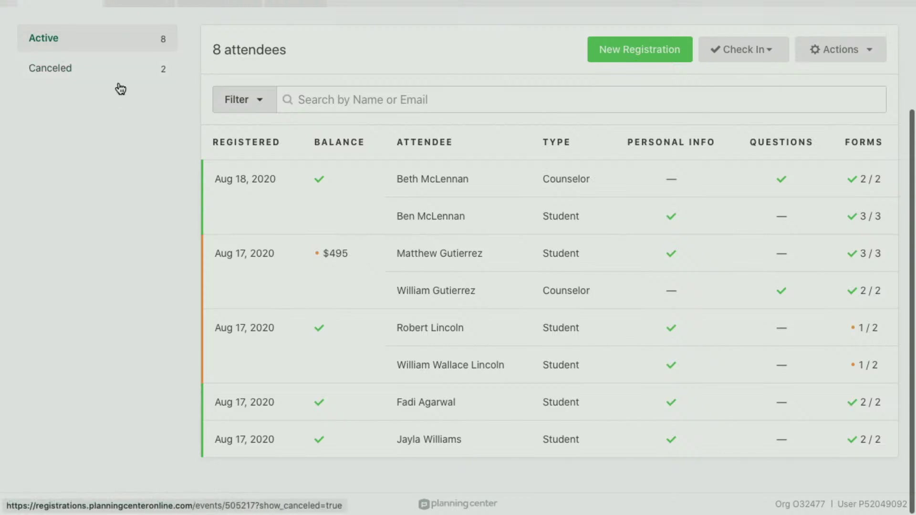
pyautogui.click(98, 71)
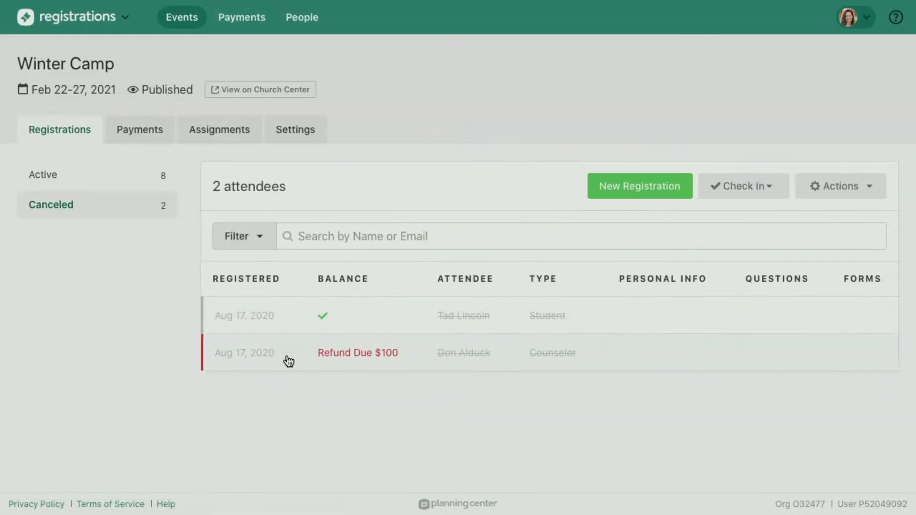
pyautogui.click(445, 368)
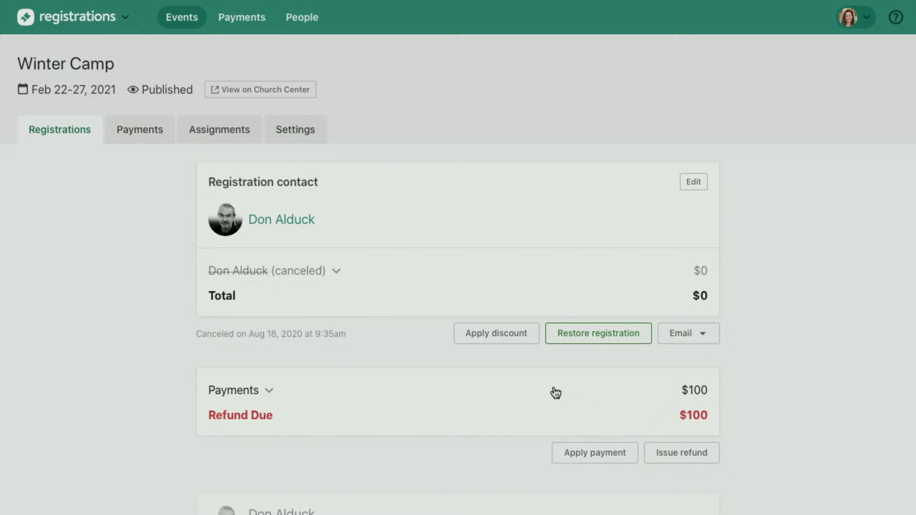
pyautogui.scroll(-3, 556, 392)
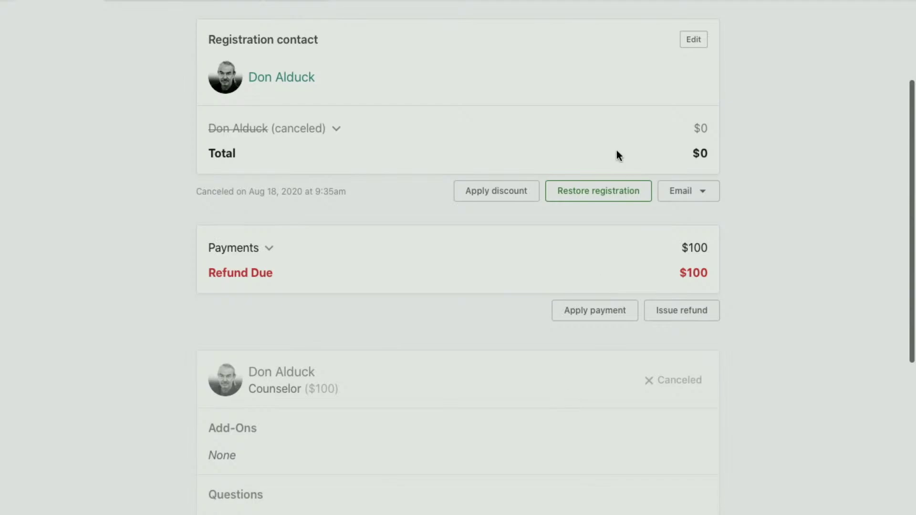
# Look over the restore and refund options for the registration without applying either.
pyautogui.click(601, 193)
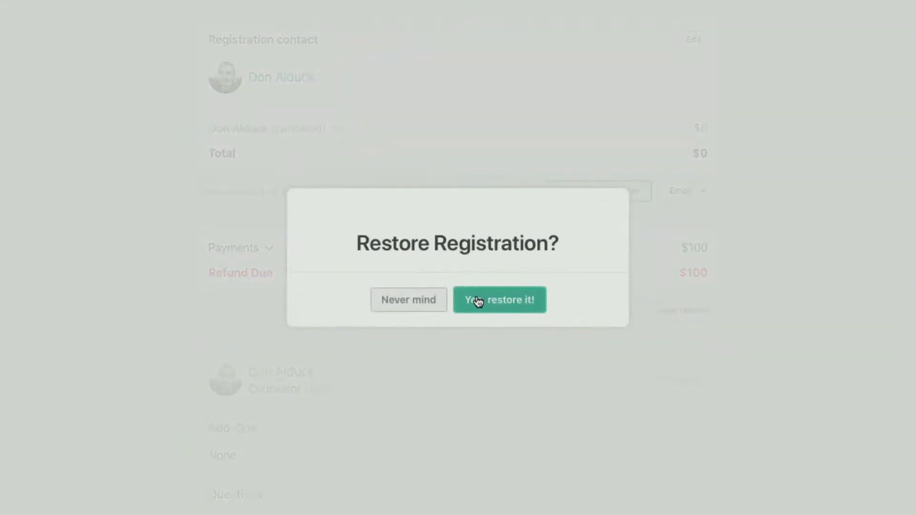
pyautogui.click(394, 309)
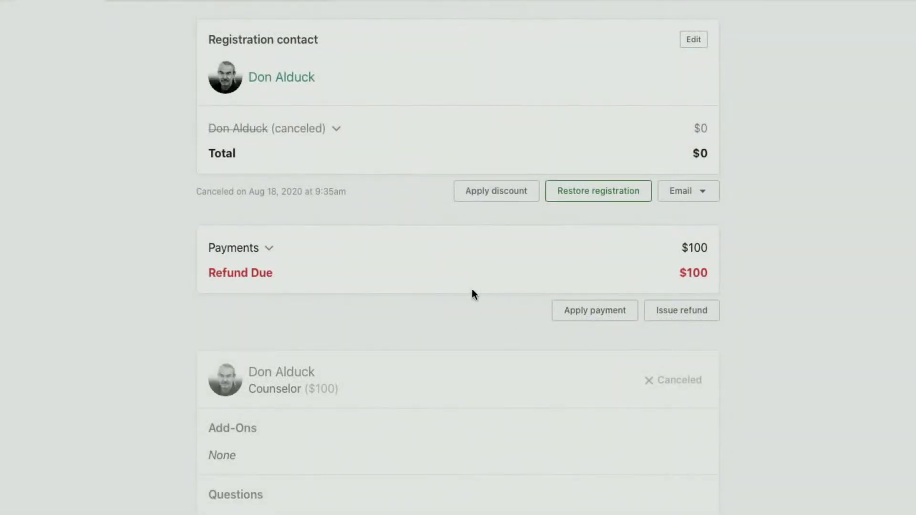
pyautogui.click(681, 309)
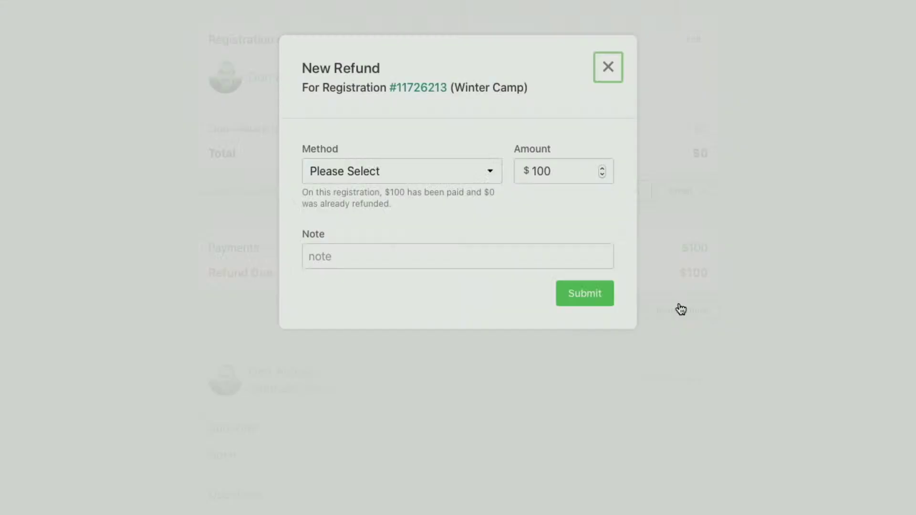
pyautogui.click(402, 171)
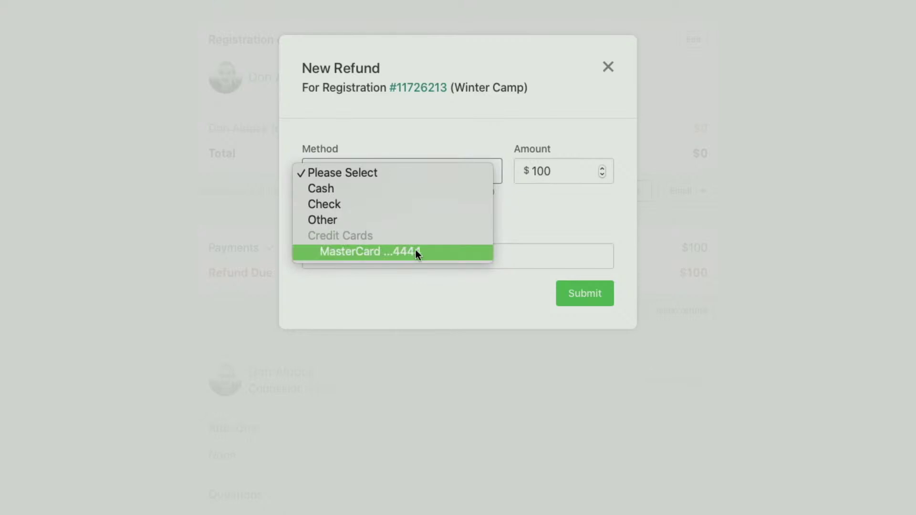
pyautogui.click(531, 217)
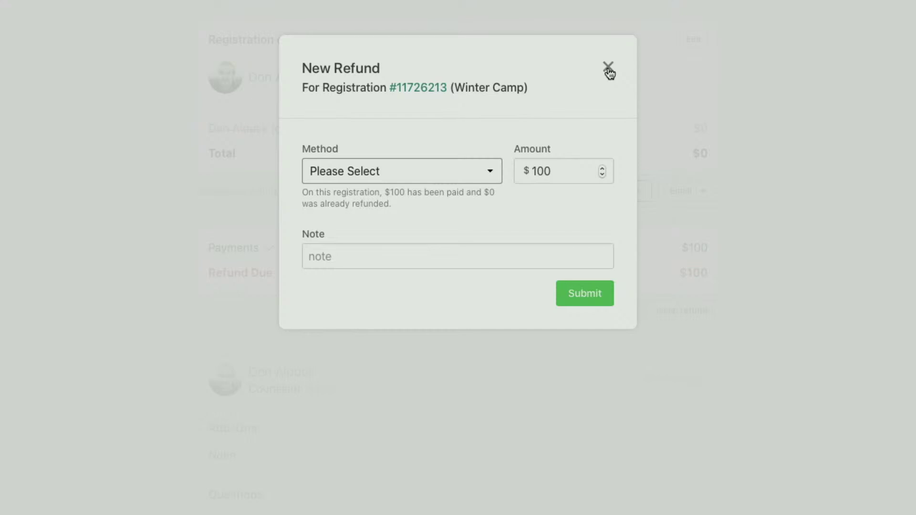
pyautogui.click(608, 69)
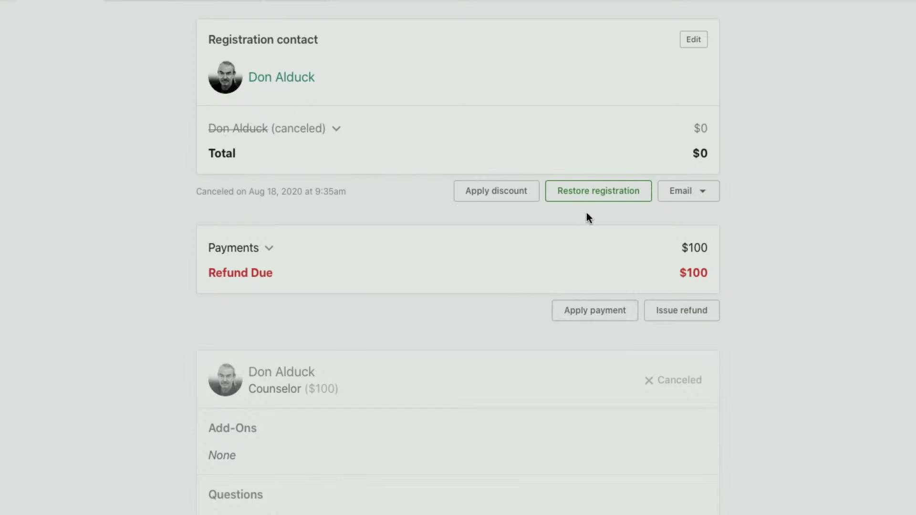
# Restore the canceled counselor registration, confirming 'Yes, restore it!'.
pyautogui.click(579, 196)
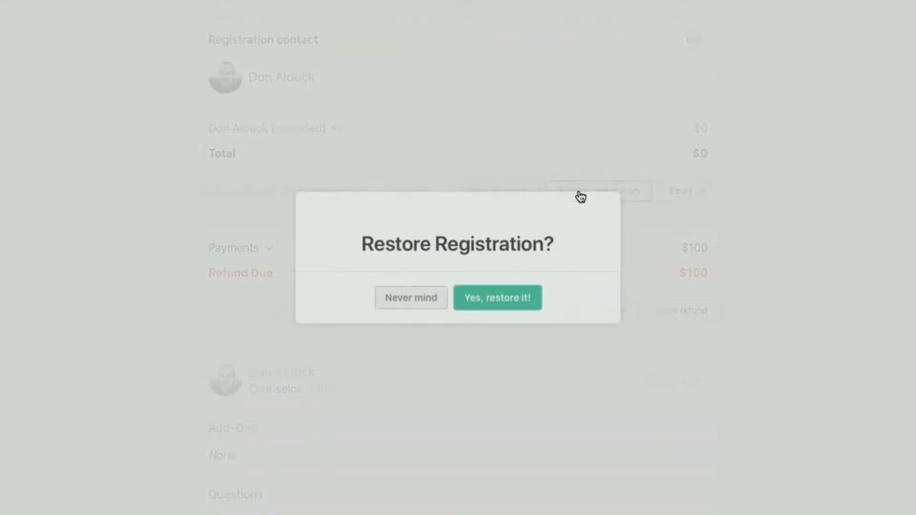
pyautogui.click(460, 309)
pyautogui.click(466, 345)
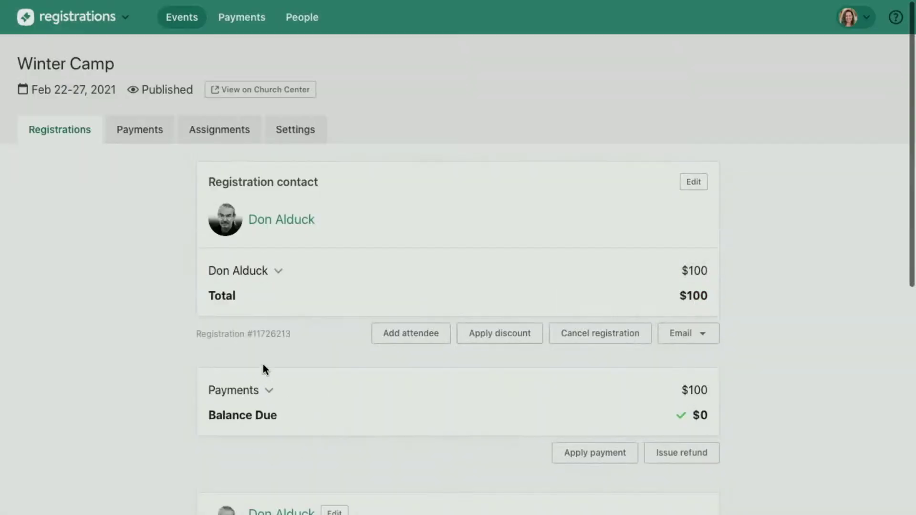
# Open the three-sibling family registration from the Winter Camp attendee list.
pyautogui.click(64, 133)
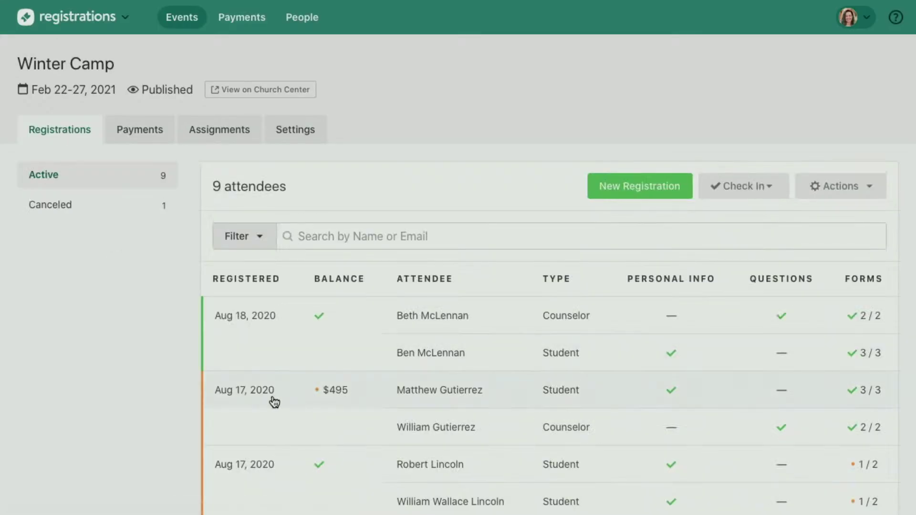
pyautogui.scroll(-3, 271, 396)
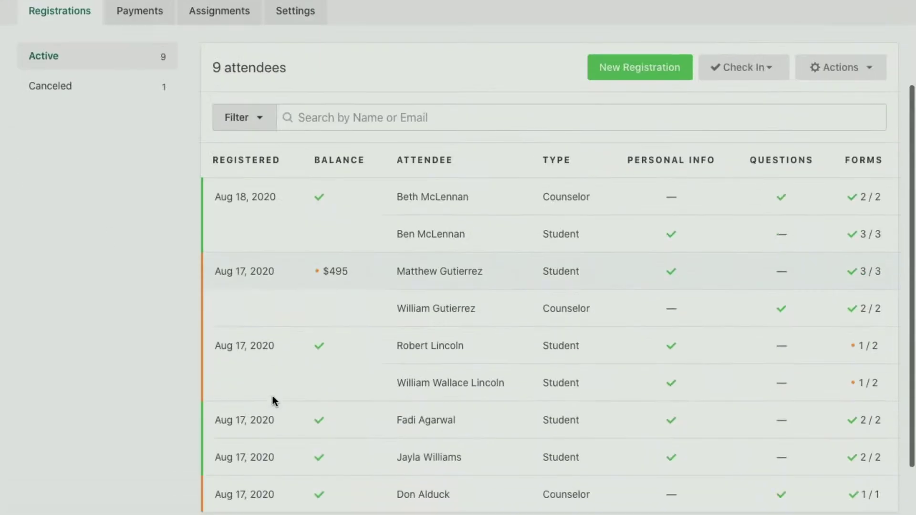
pyautogui.click(498, 354)
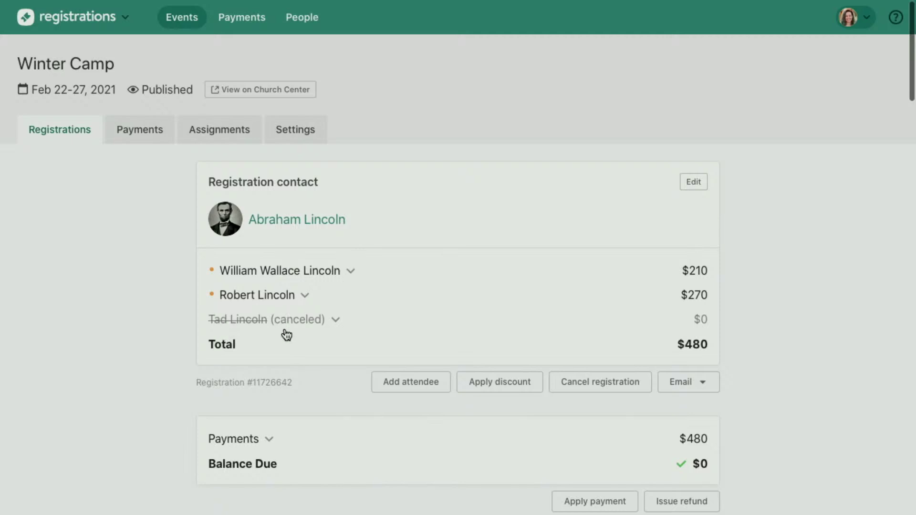
# Expand each student's price breakdown to compare sibling discounts, then scroll to the canceled student.
pyautogui.click(351, 271)
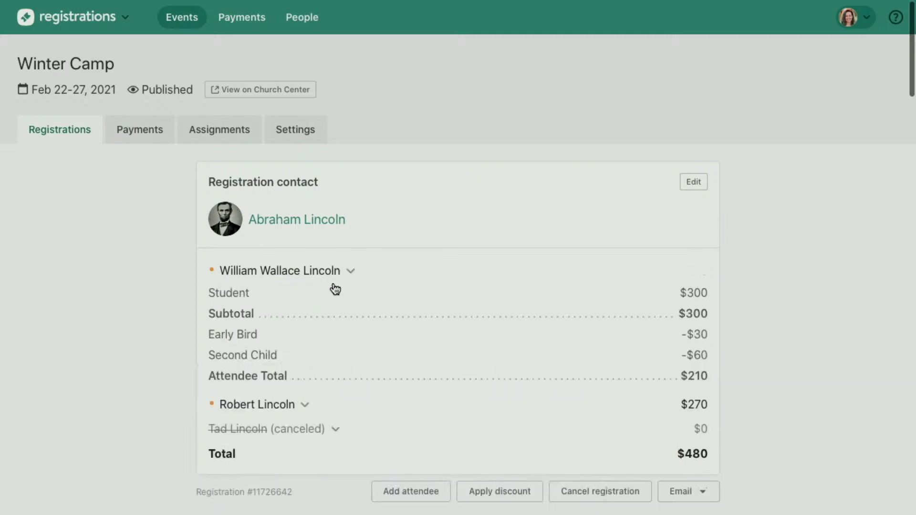
pyautogui.click(351, 270)
pyautogui.click(308, 295)
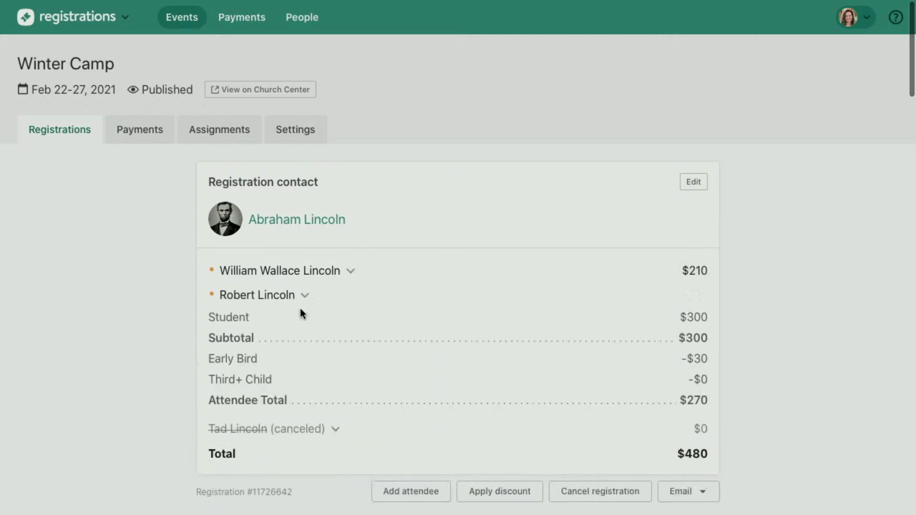
pyautogui.click(358, 271)
pyautogui.scroll(-3, 358, 272)
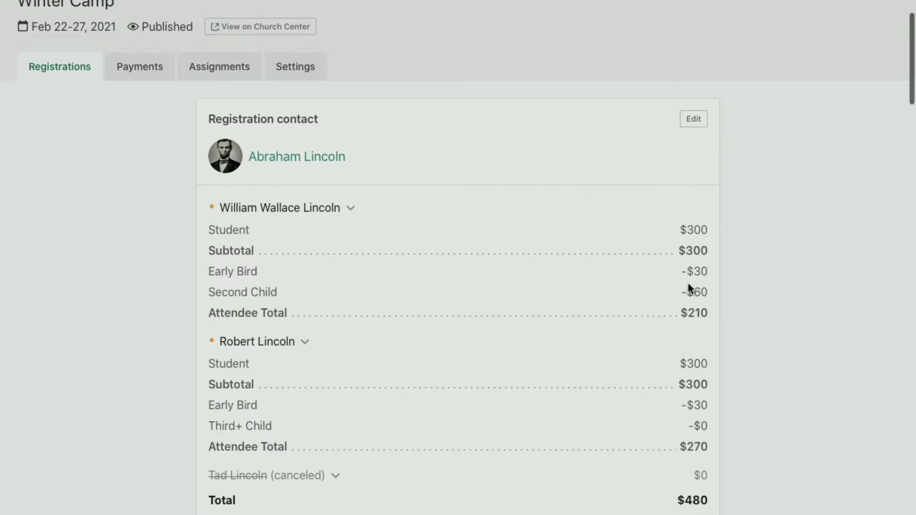
pyautogui.scroll(-2, 688, 286)
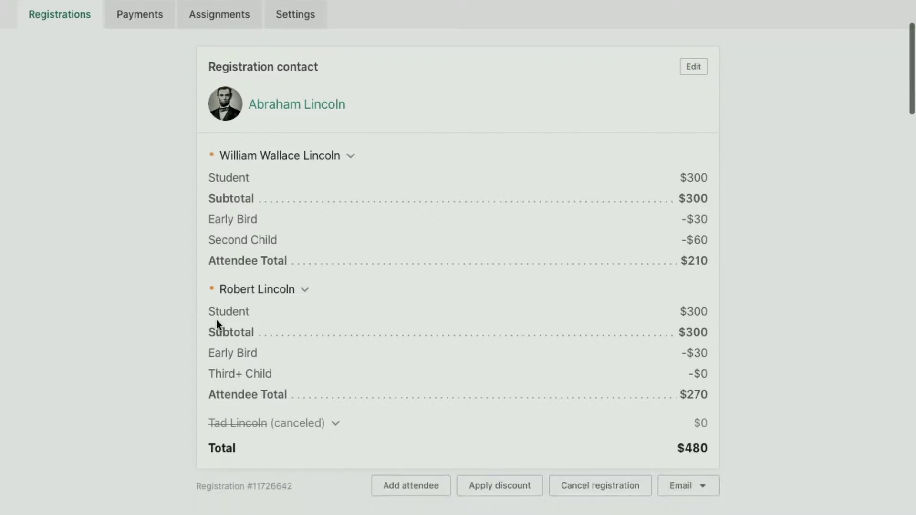
pyautogui.scroll(-10, 381, 290)
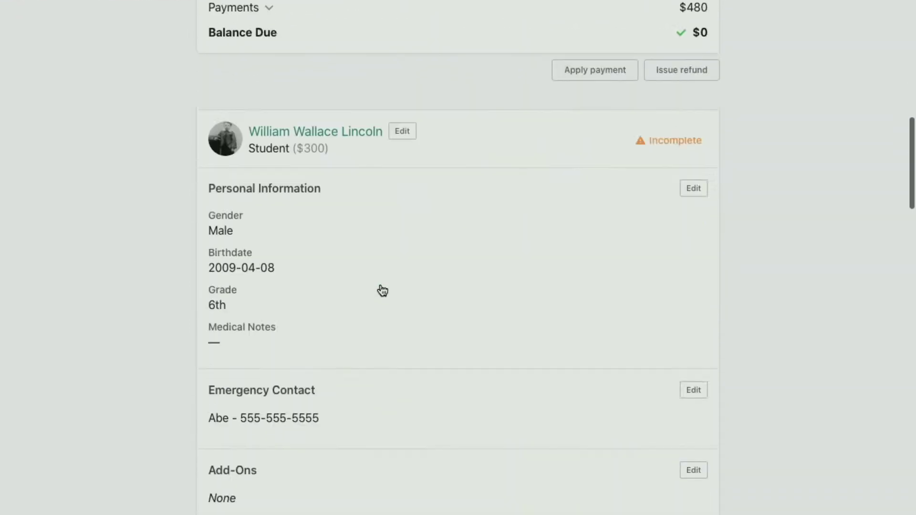
pyautogui.scroll(-20, 383, 290)
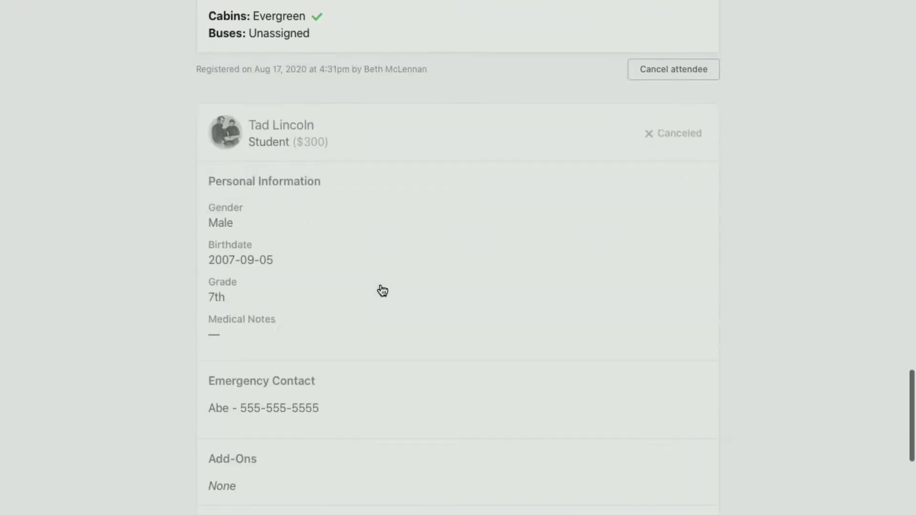
pyautogui.scroll(-6, 382, 291)
# Restore the canceled third student to the family registration.
pyautogui.click(699, 466)
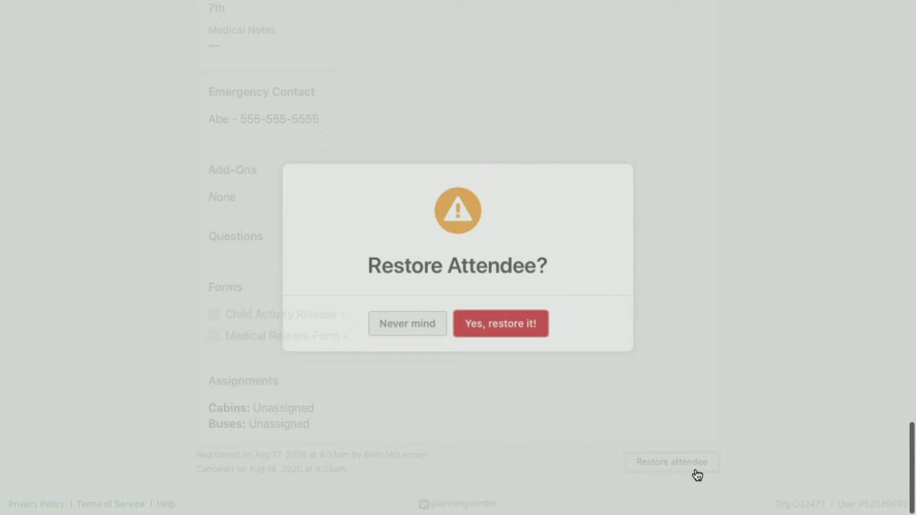
pyautogui.click(507, 323)
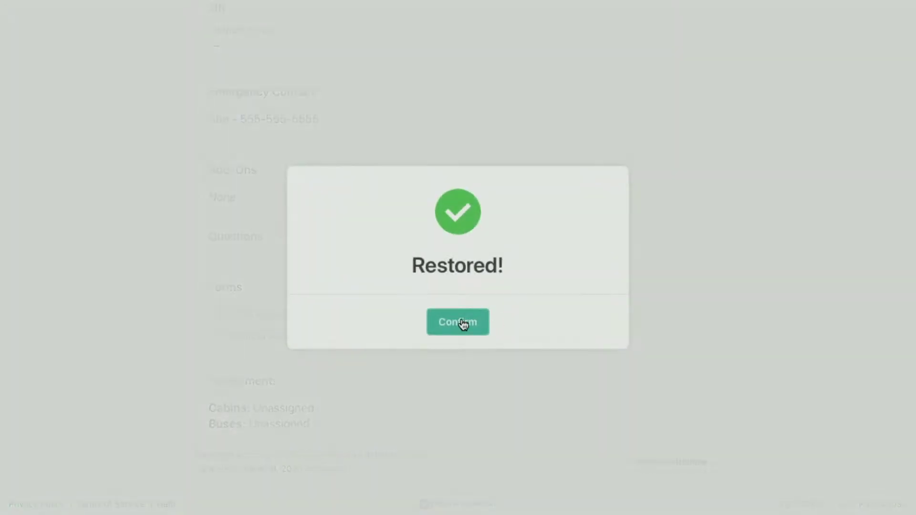
pyautogui.click(459, 323)
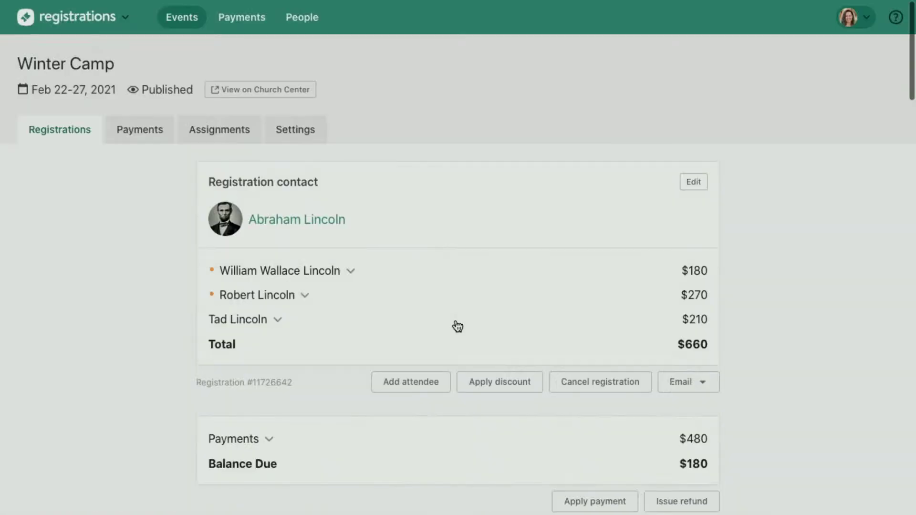
# Review each student's updated price breakdown, now totaling $660 with $180 due.
pyautogui.click(264, 326)
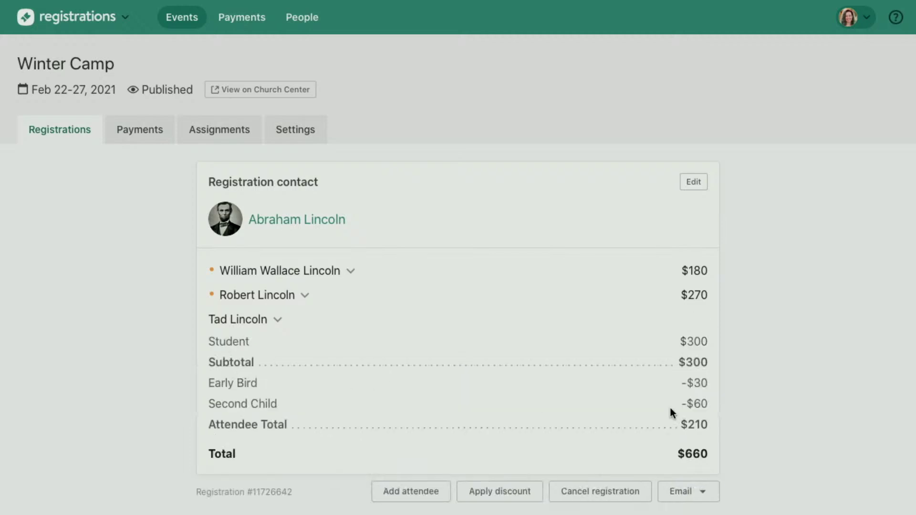
pyautogui.click(260, 295)
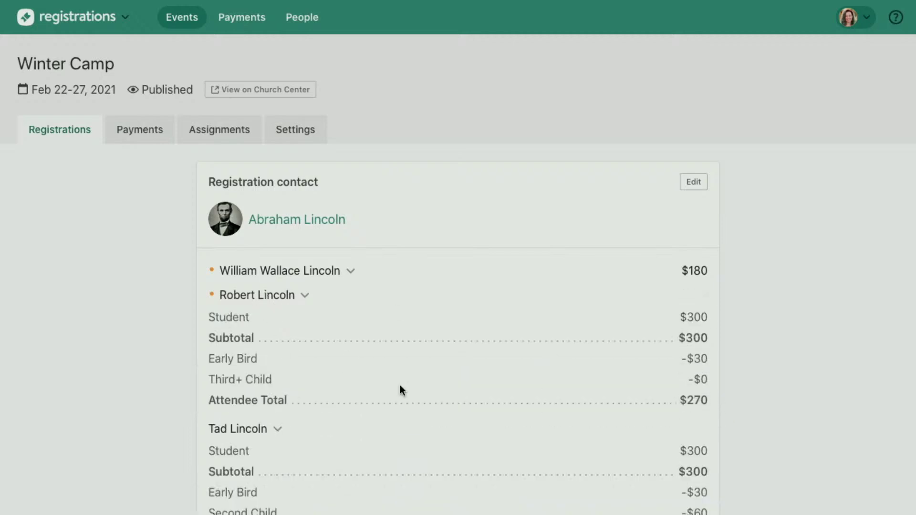
pyautogui.click(295, 272)
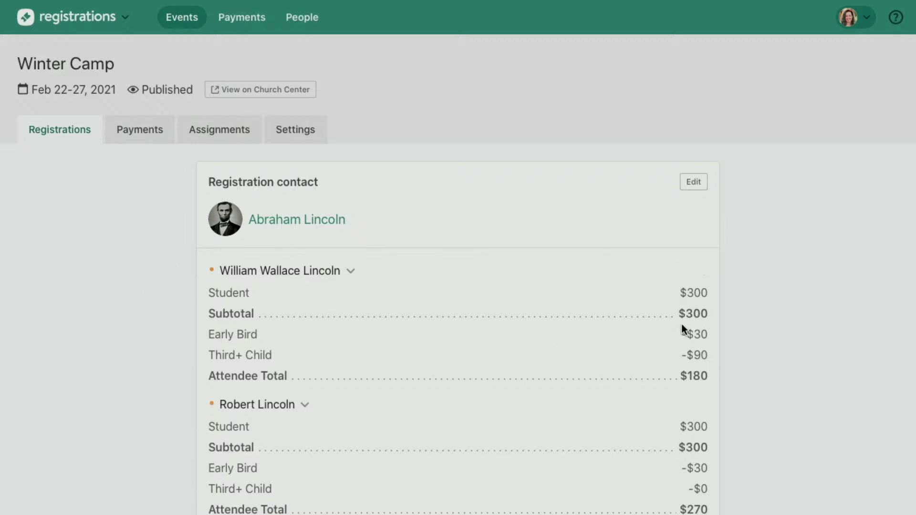
pyautogui.scroll(-2, 682, 327)
pyautogui.scroll(-8, 652, 272)
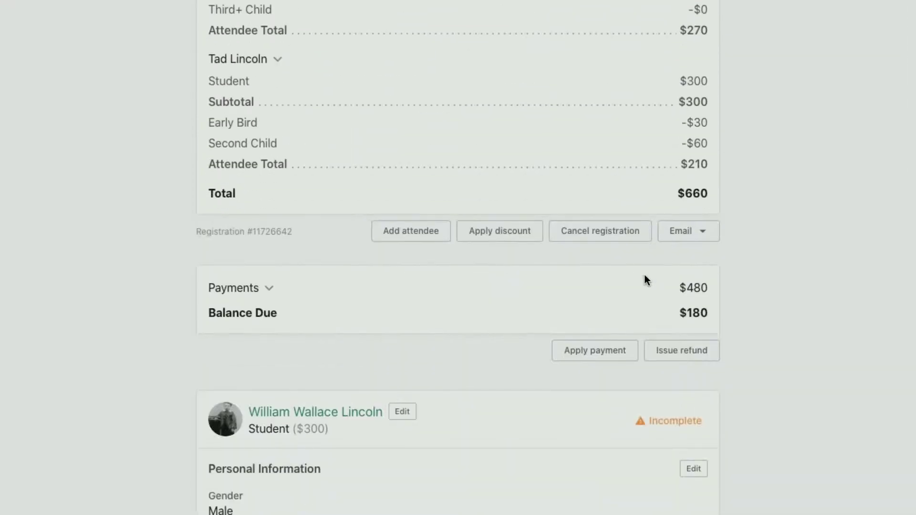
pyautogui.scroll(-2, 438, 329)
pyautogui.scroll(-5, 438, 329)
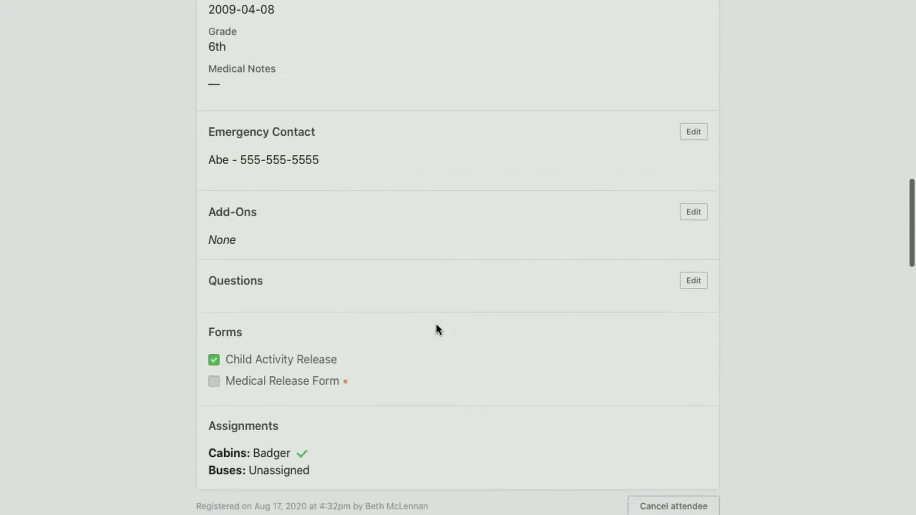
pyautogui.scroll(20, 436, 328)
# Open the two-attendee registration ($345 student, $150 counselor) with $495 still due.
pyautogui.click(61, 135)
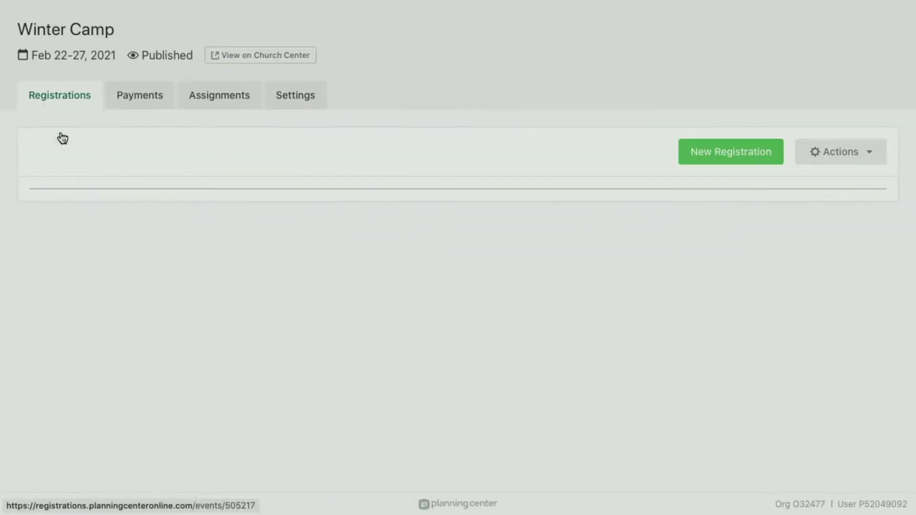
pyautogui.scroll(-3, 431, 391)
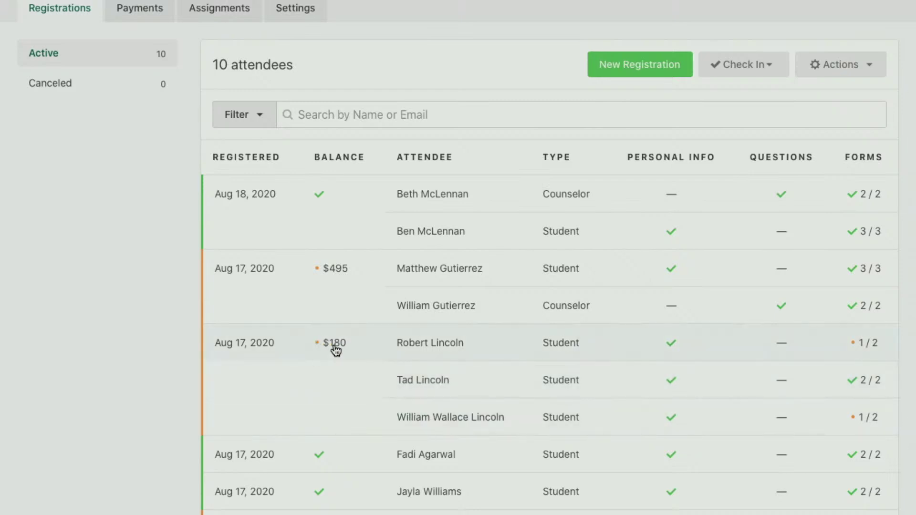
pyautogui.scroll(-2, 374, 368)
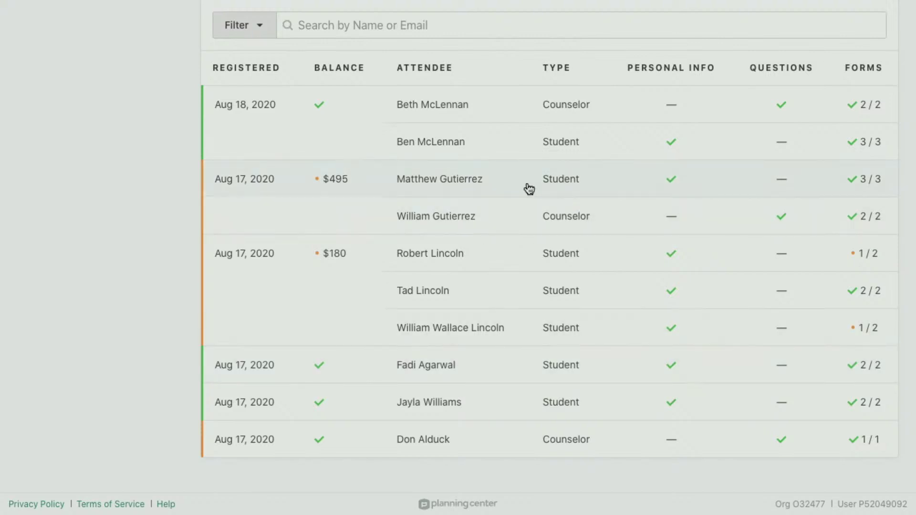
pyautogui.click(442, 194)
pyautogui.scroll(-2, 377, 315)
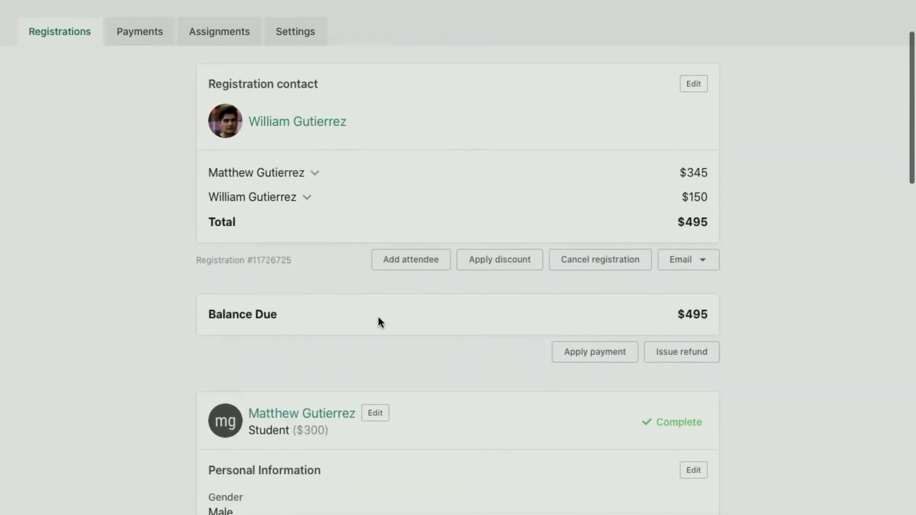
# Record a $495 Car Wash Fundraiser scholarship payment, bringing the balance to $0.
pyautogui.click(590, 349)
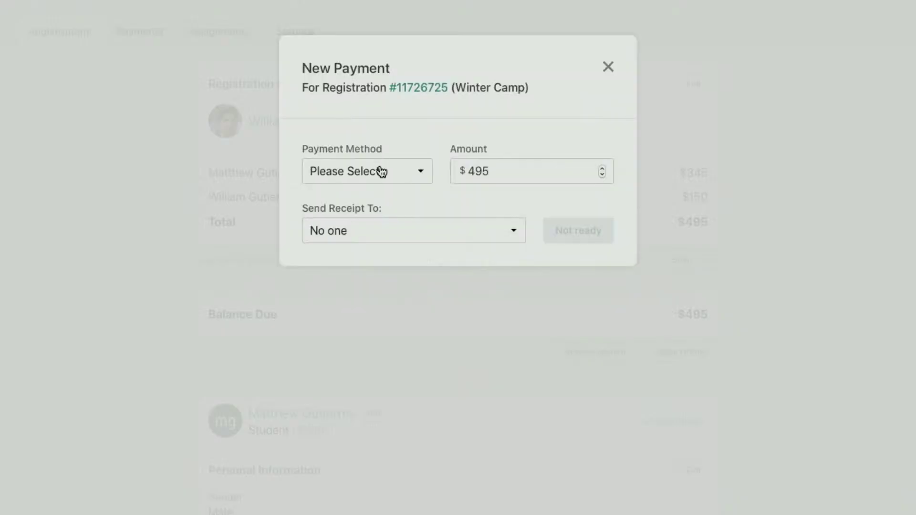
pyautogui.click(381, 171)
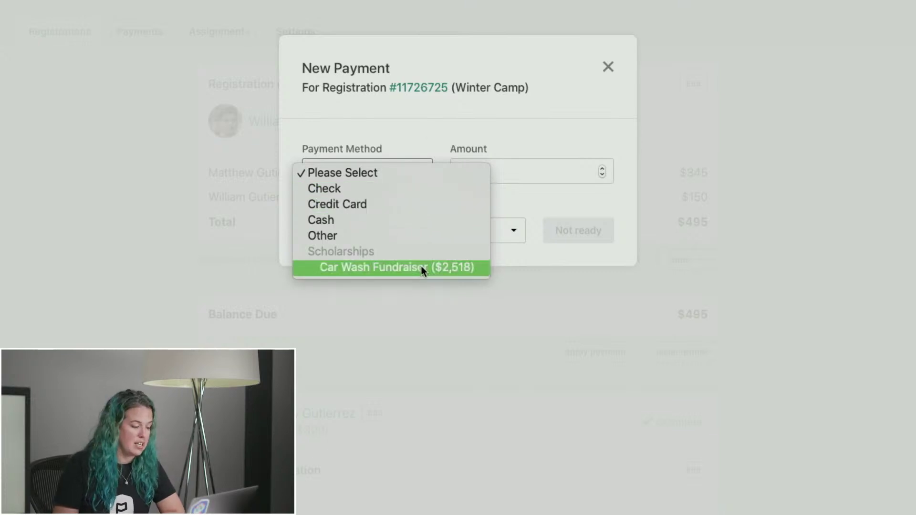
pyautogui.click(355, 266)
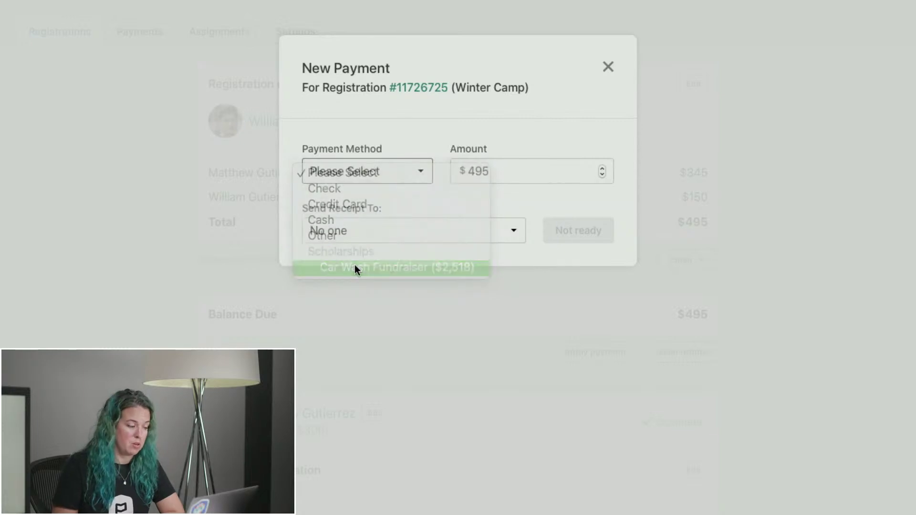
pyautogui.click(482, 172)
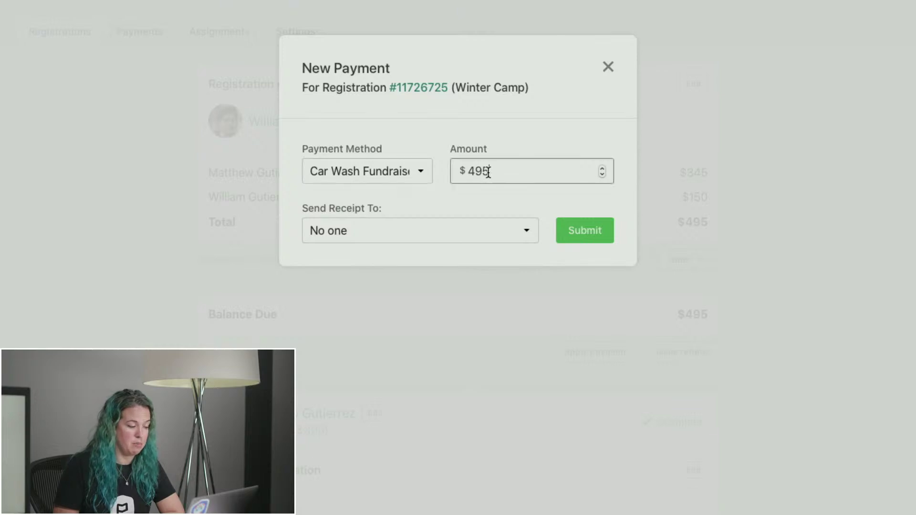
pyautogui.click(578, 229)
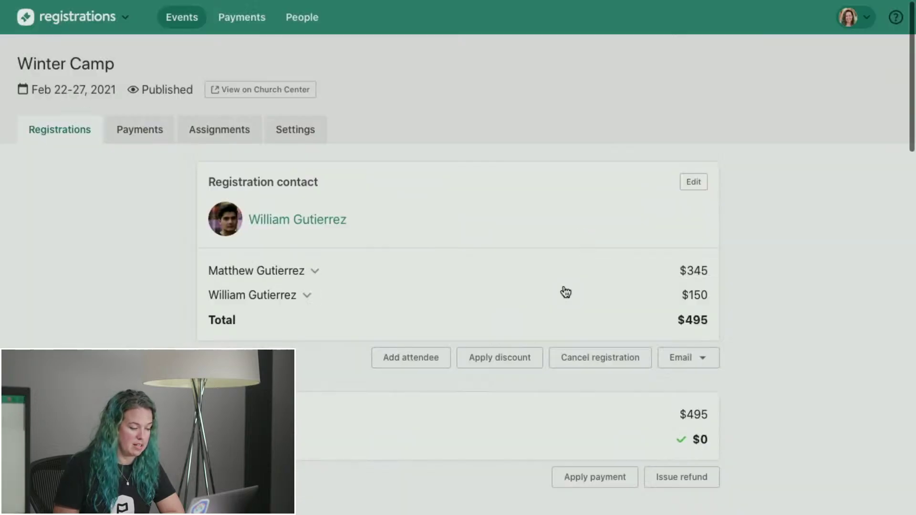
pyautogui.scroll(-3, 501, 423)
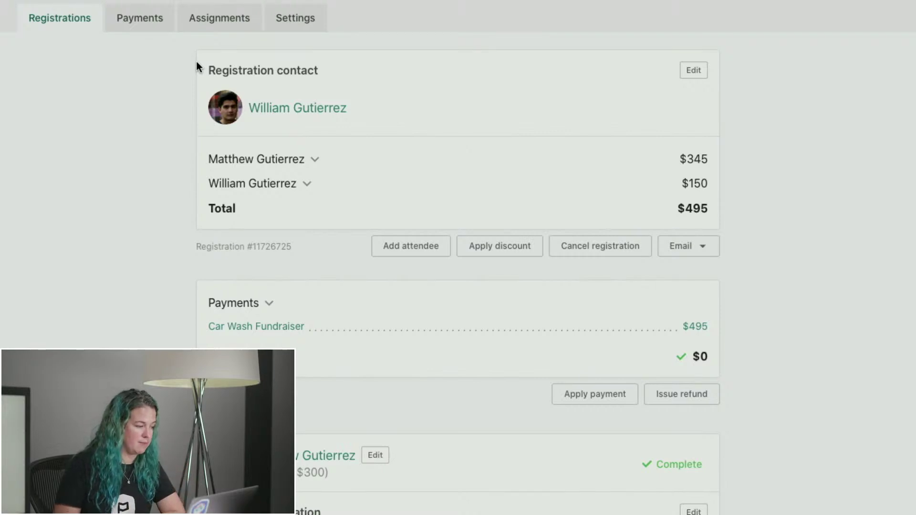
pyautogui.click(62, 17)
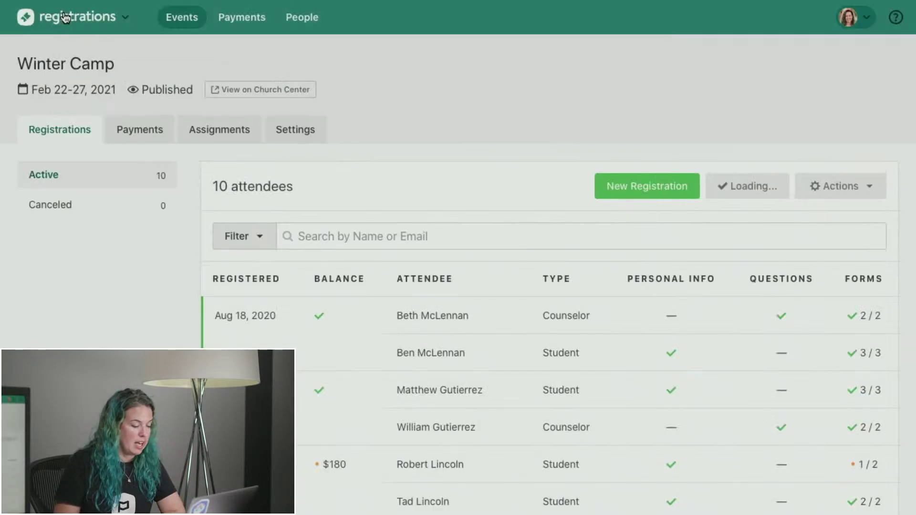
# Review the six Winter Camp payments ($2,110 collected, $180 unpaid), then open Settings.
pyautogui.click(142, 130)
pyautogui.scroll(-3, 400, 205)
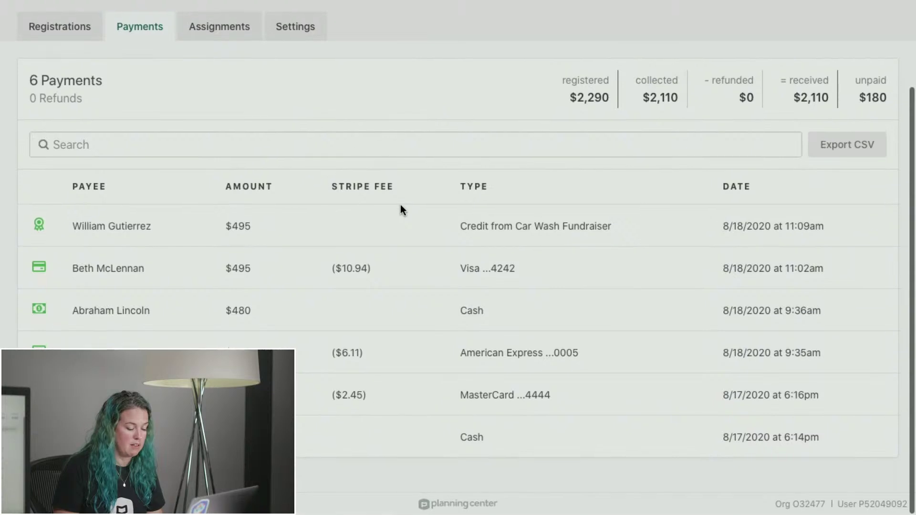
pyautogui.scroll(2, 400, 209)
pyautogui.scroll(-2, 401, 210)
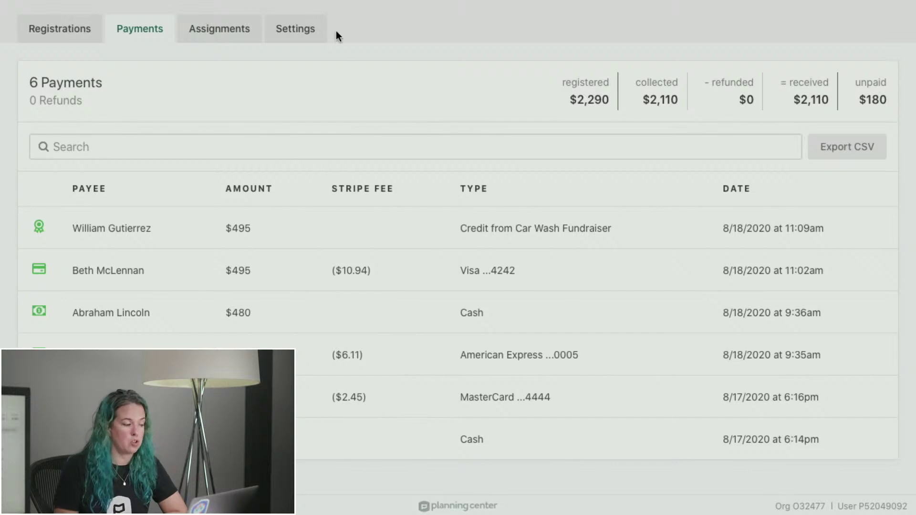
pyautogui.click(305, 26)
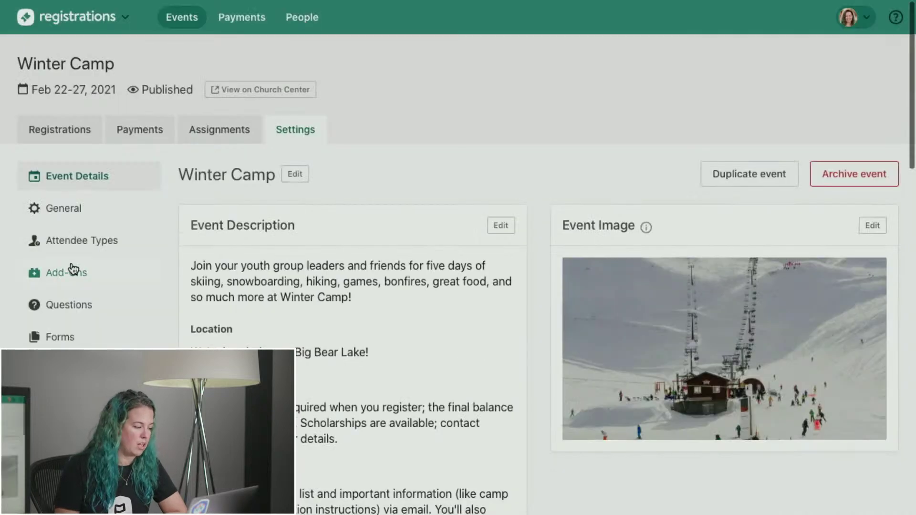
# Open the Student attendee type, edit its $100 minimum deposit, and cancel without saving.
pyautogui.click(86, 242)
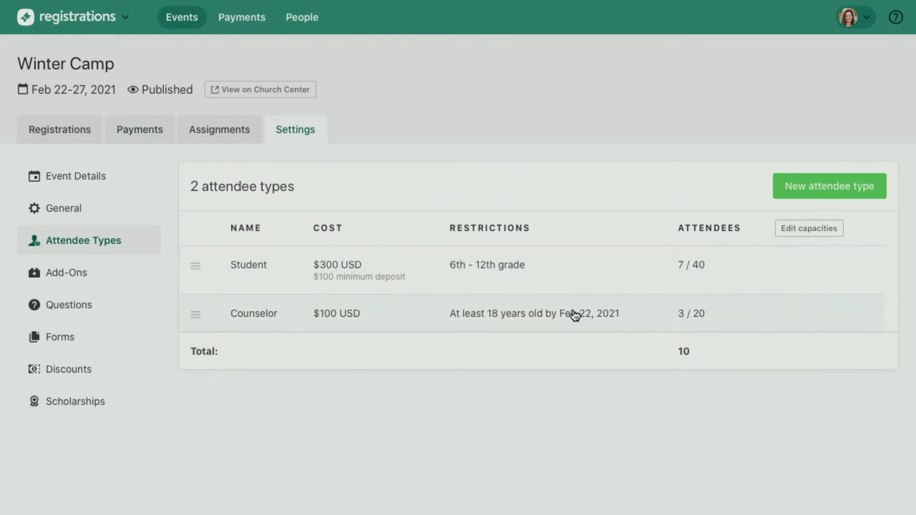
pyautogui.click(785, 254)
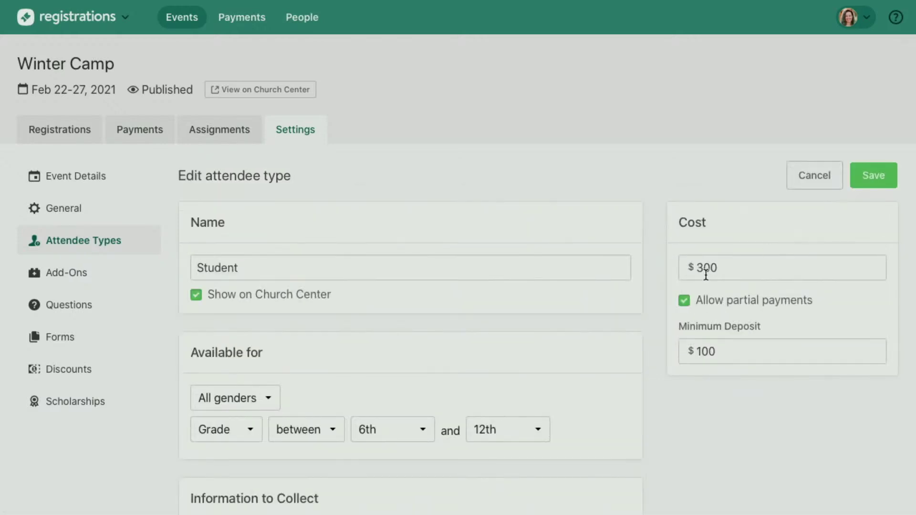
pyautogui.click(709, 351)
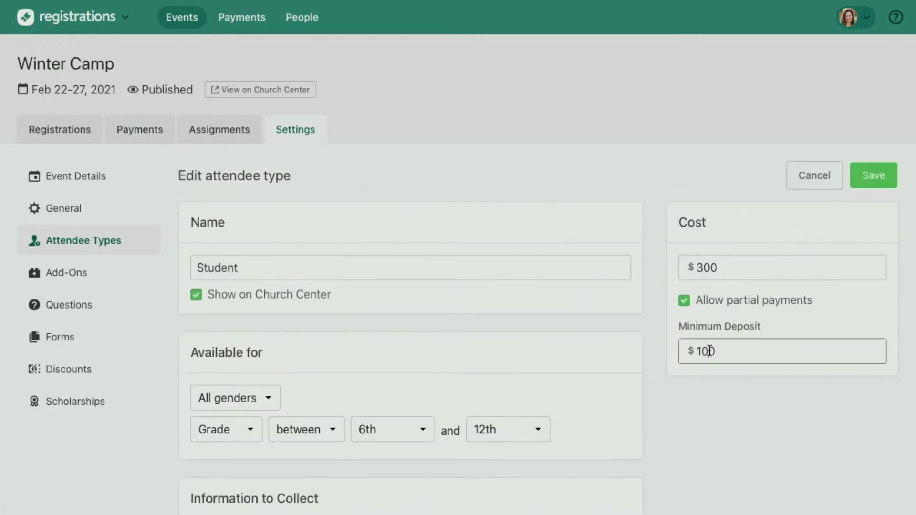
pyautogui.press('BackSpace')
pyautogui.press('BackSpace')
pyautogui.click(806, 175)
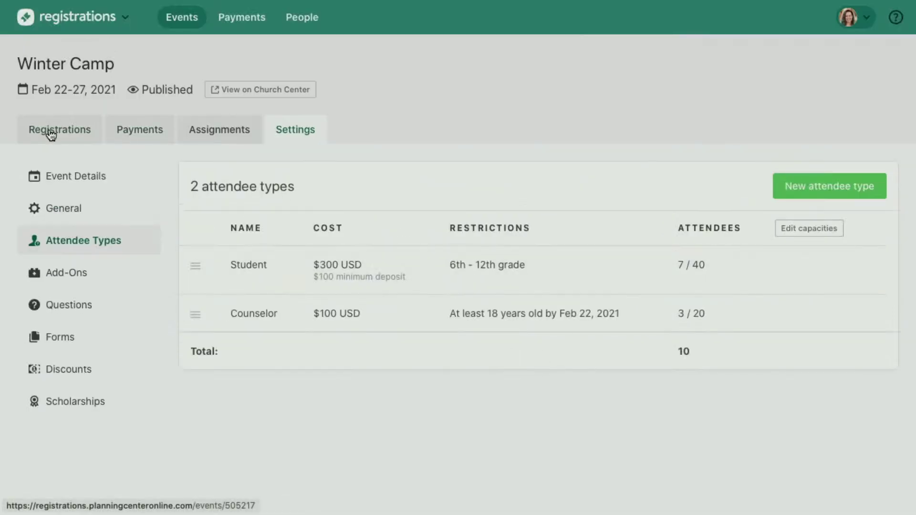
# Browse filter categories (assignment type, scholarship, add-on, discount, forms) and close without applying any.
pyautogui.click(51, 135)
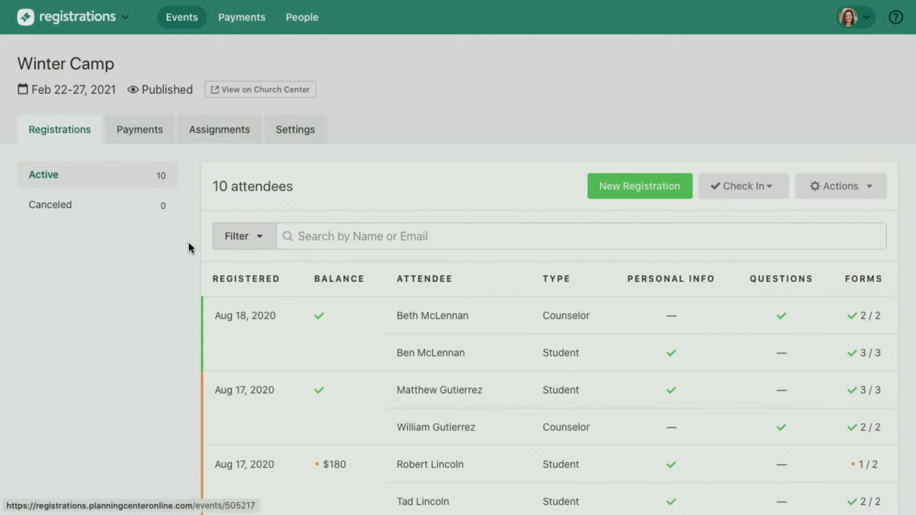
pyautogui.click(242, 239)
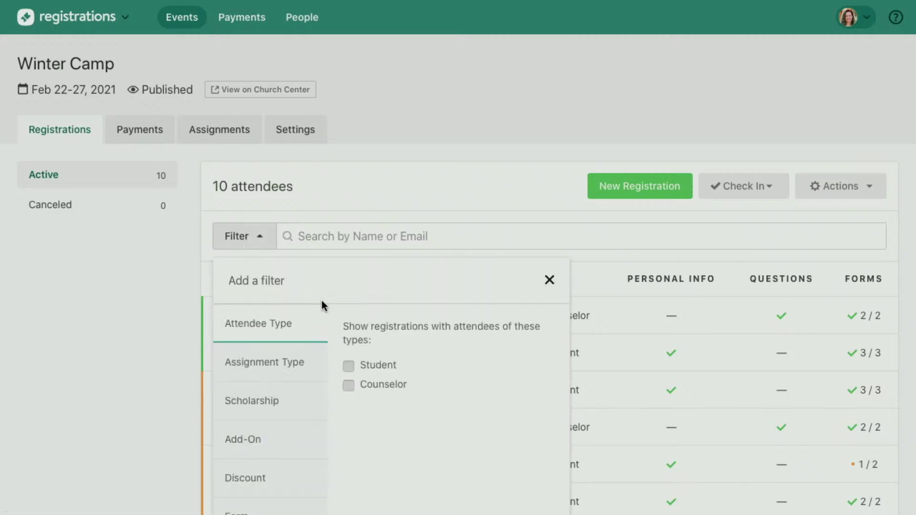
pyautogui.scroll(-4, 323, 307)
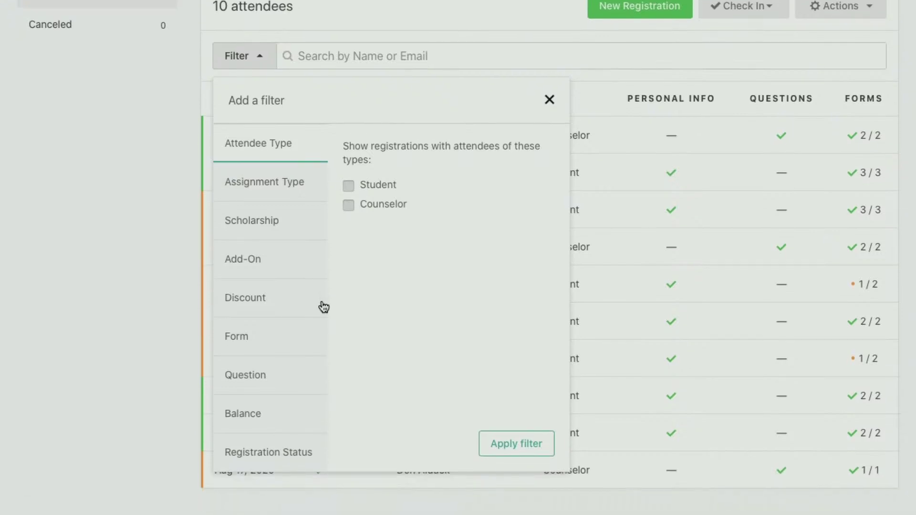
pyautogui.click(285, 182)
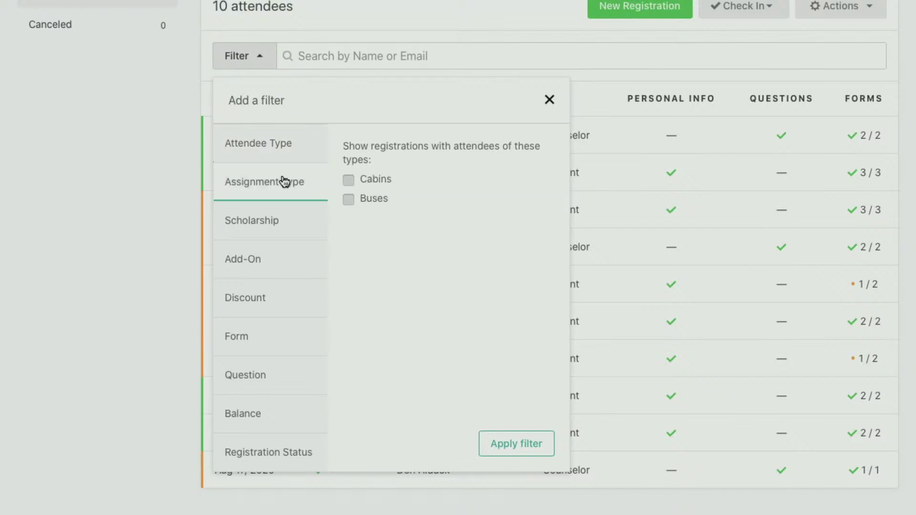
pyautogui.click(292, 220)
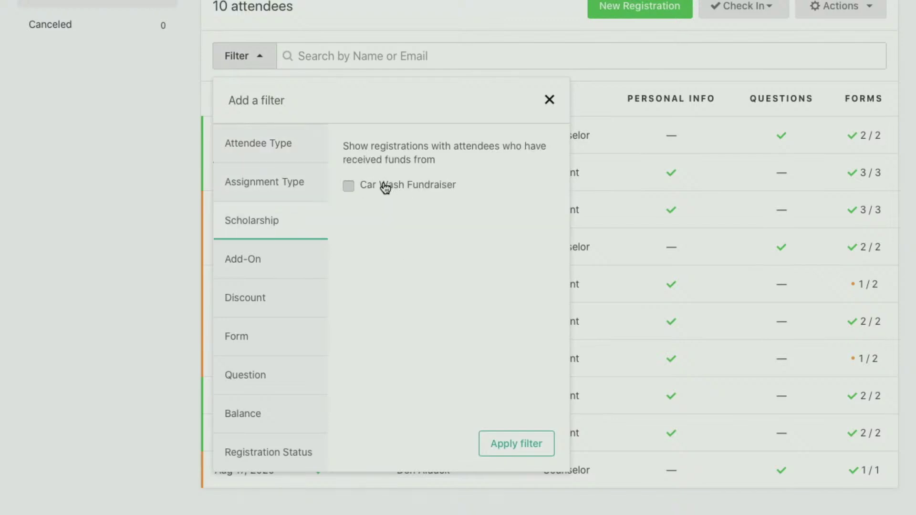
pyautogui.click(241, 263)
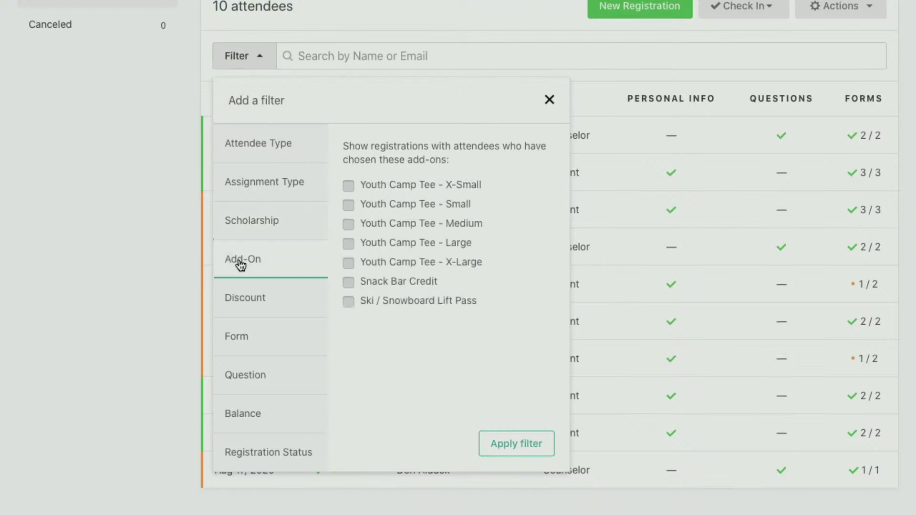
pyautogui.click(262, 316)
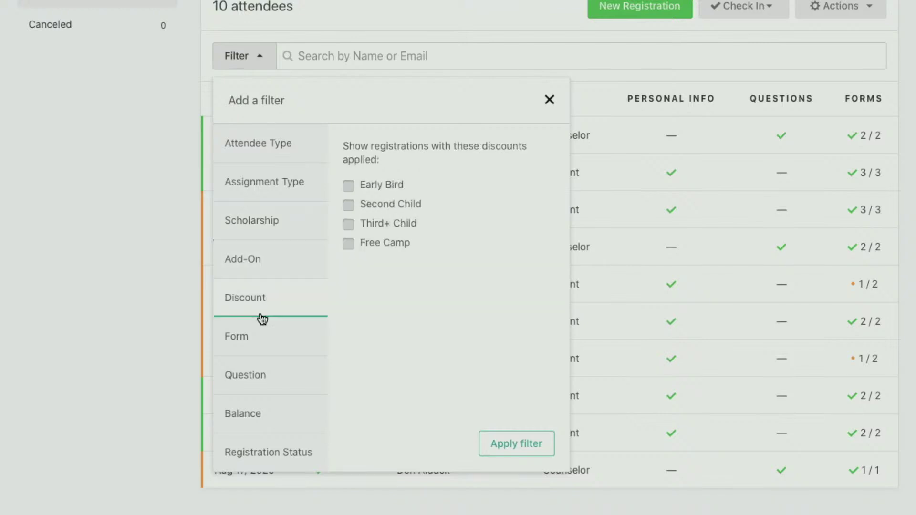
pyautogui.click(263, 348)
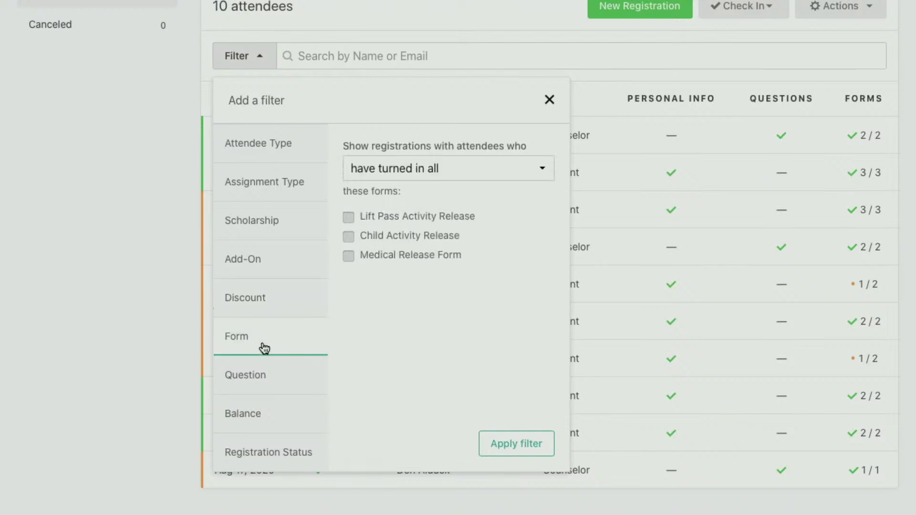
pyautogui.click(434, 177)
pyautogui.click(436, 175)
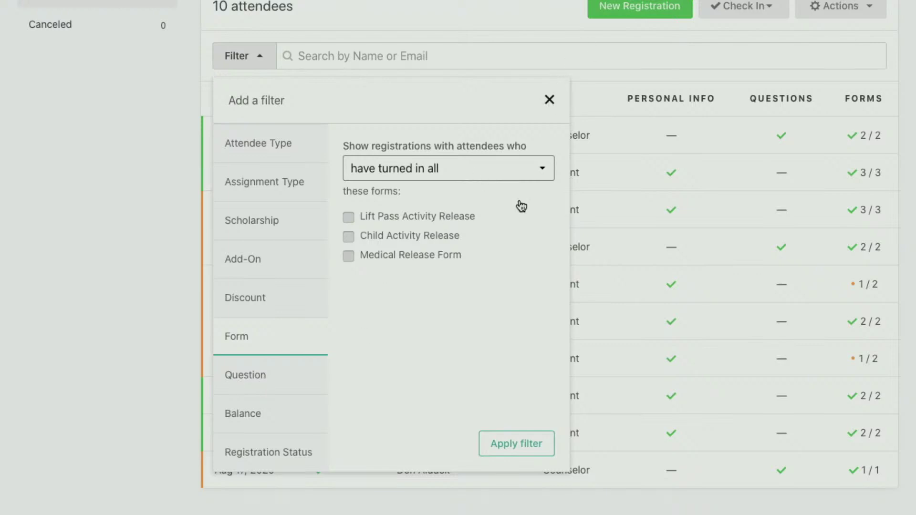
pyautogui.click(549, 99)
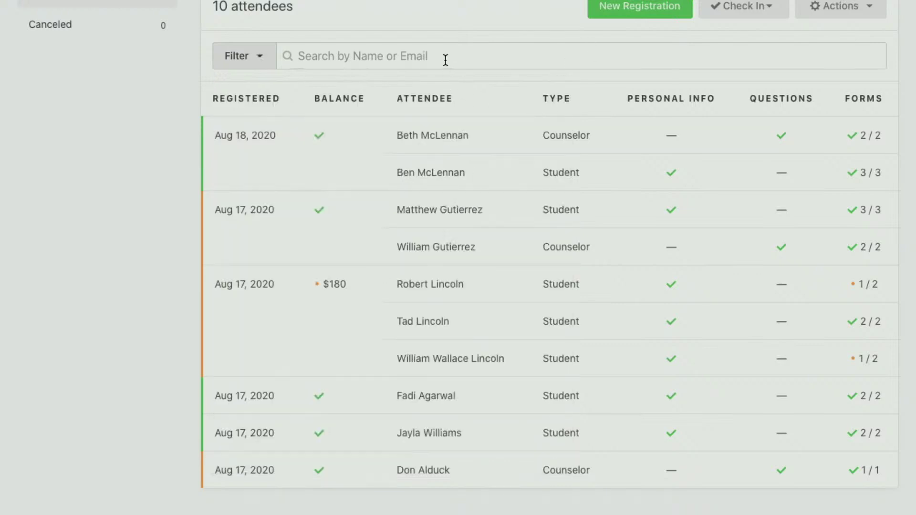
# Search the attendees for 'beth', then clear the search.
pyautogui.click(445, 59)
pyautogui.write('beth')
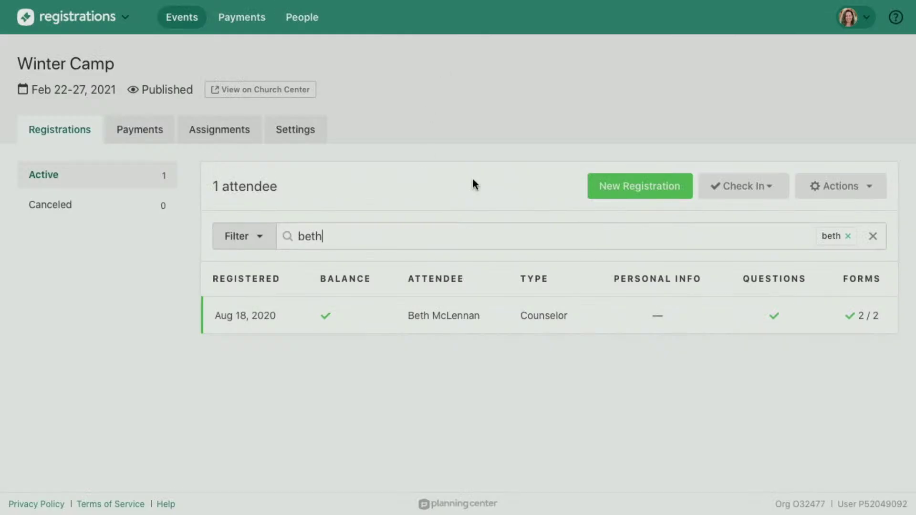
pyautogui.click(850, 237)
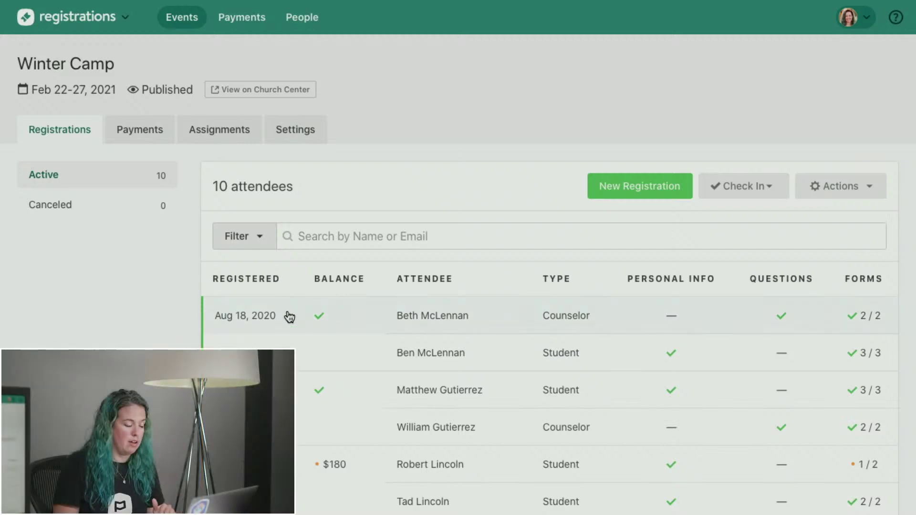
# Search for 'mcl', clear it, and start a Balance Due Reminder email for all attendees.
pyautogui.scroll(-5, 290, 318)
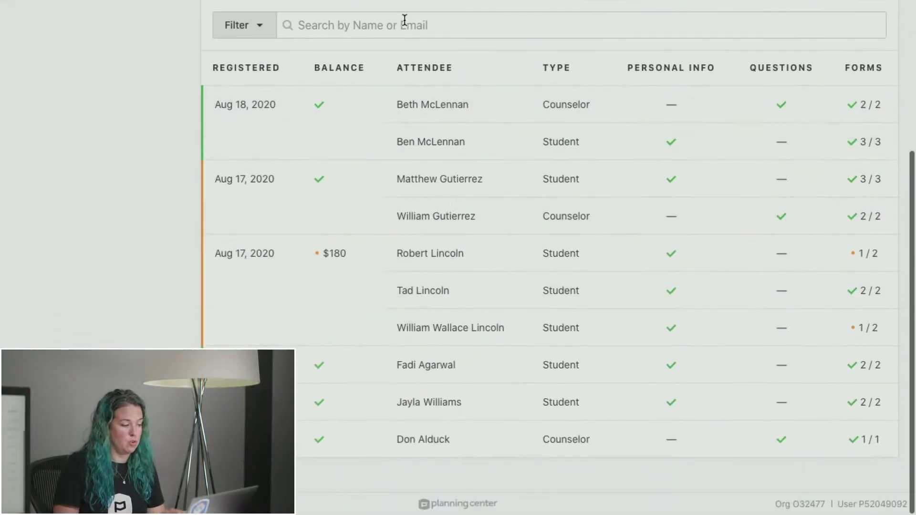
pyautogui.write('mcl')
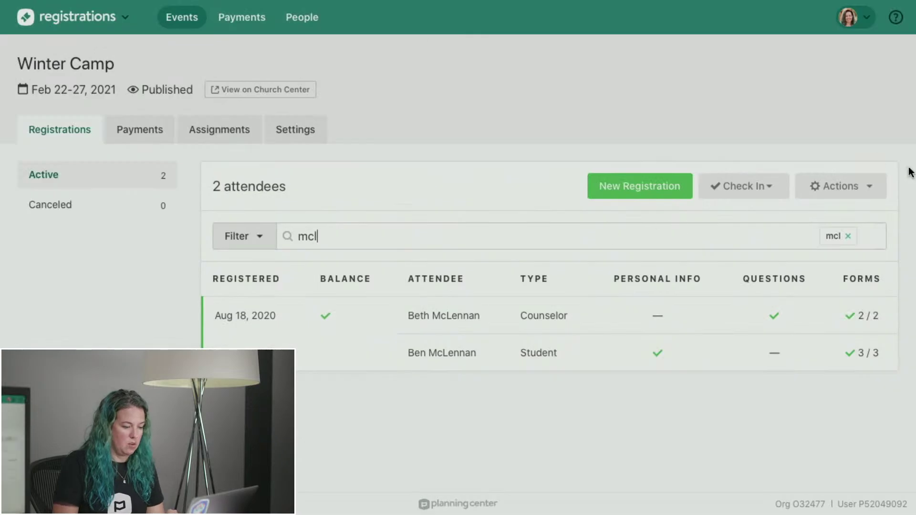
pyautogui.click(867, 188)
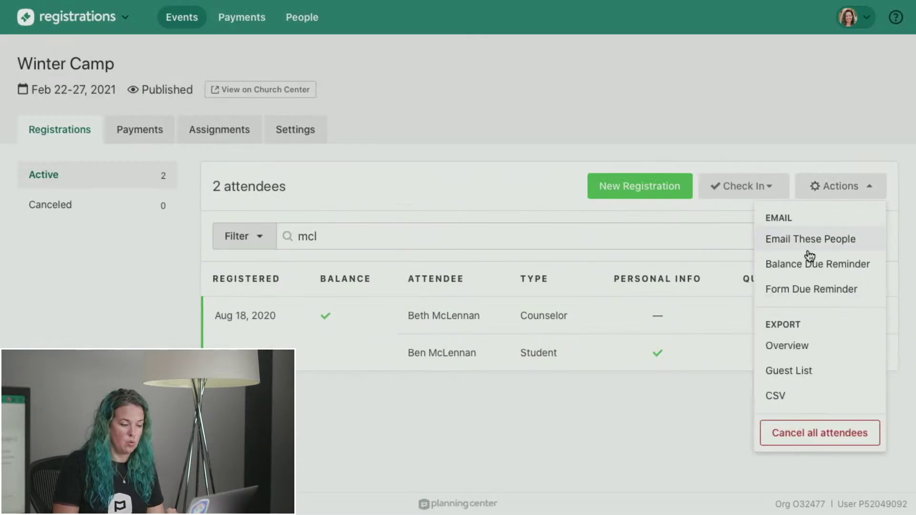
pyautogui.click(828, 198)
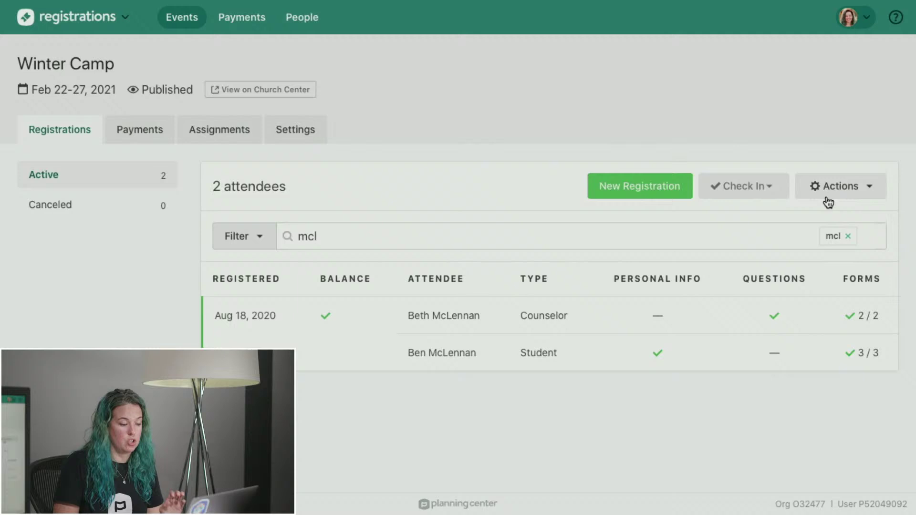
pyautogui.click(848, 236)
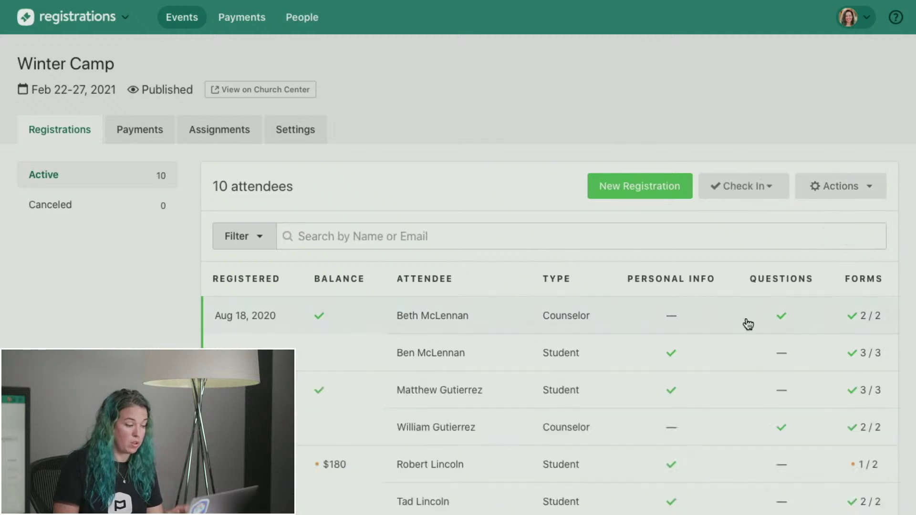
pyautogui.click(844, 190)
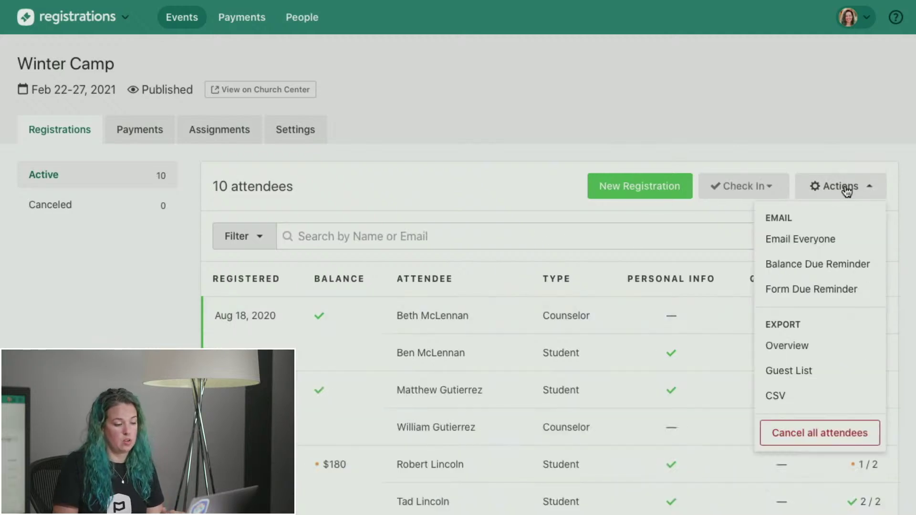
pyautogui.click(796, 264)
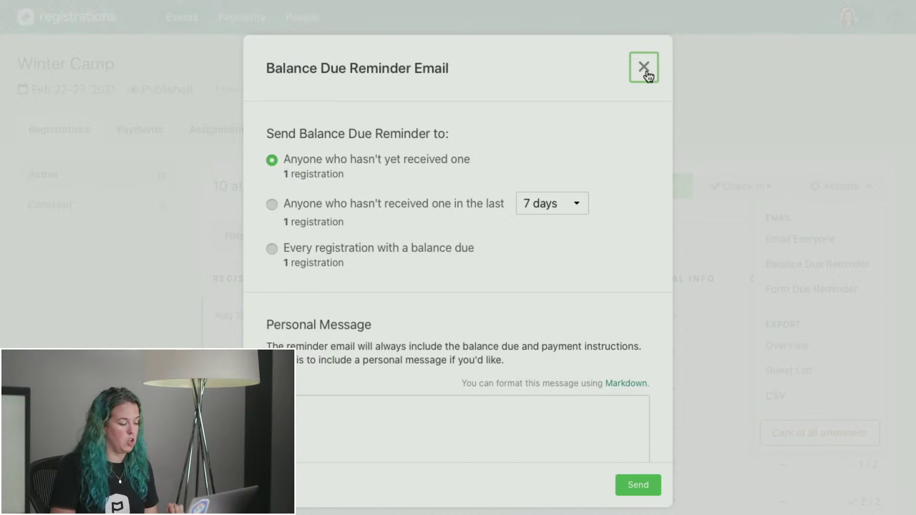
# Close the balance reminder, open the Form Due Reminder email, and close it unsent.
pyautogui.scroll(-2, 436, 385)
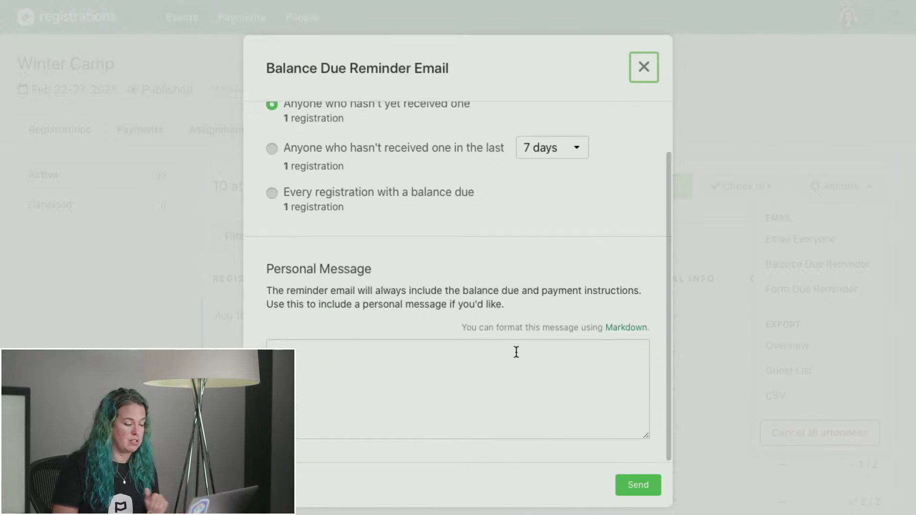
pyautogui.click(643, 67)
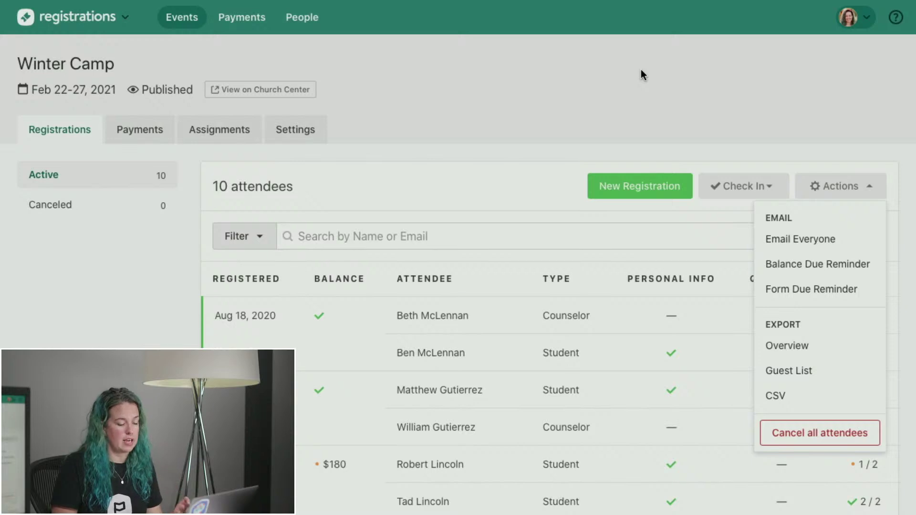
pyautogui.click(793, 291)
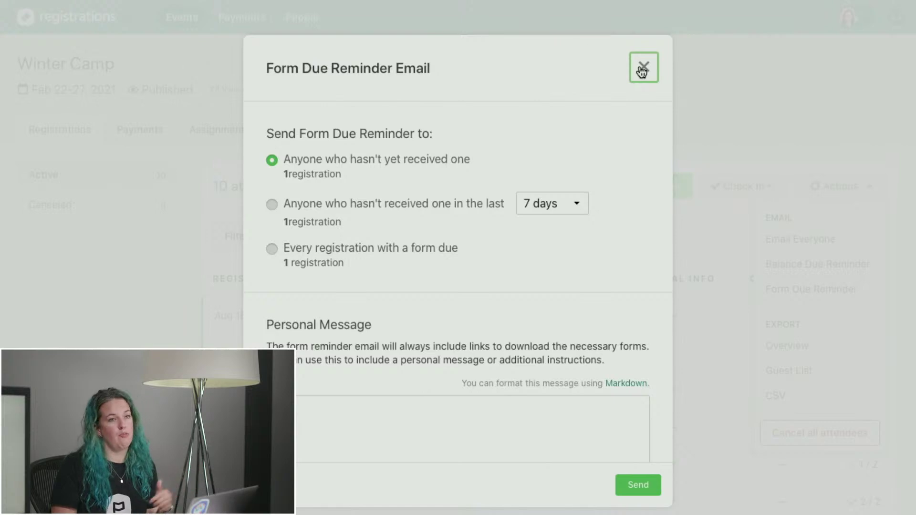
pyautogui.click(642, 71)
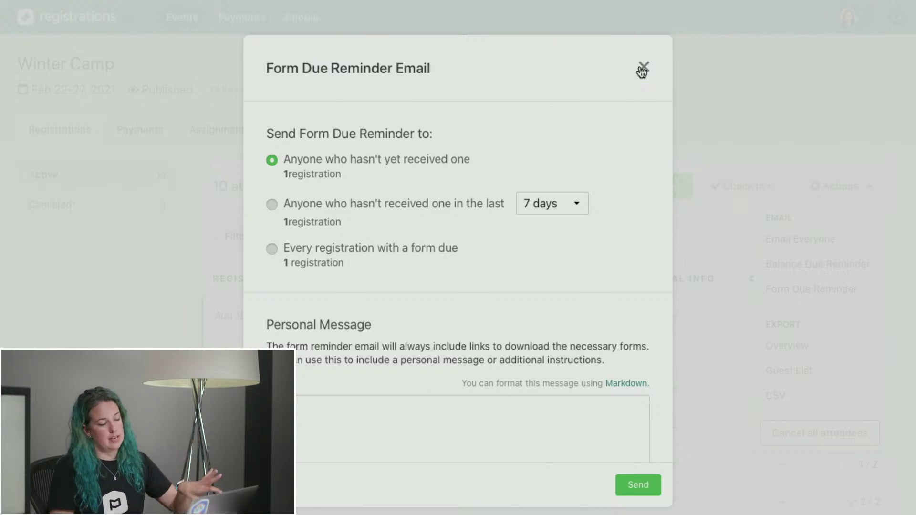
pyautogui.click(856, 187)
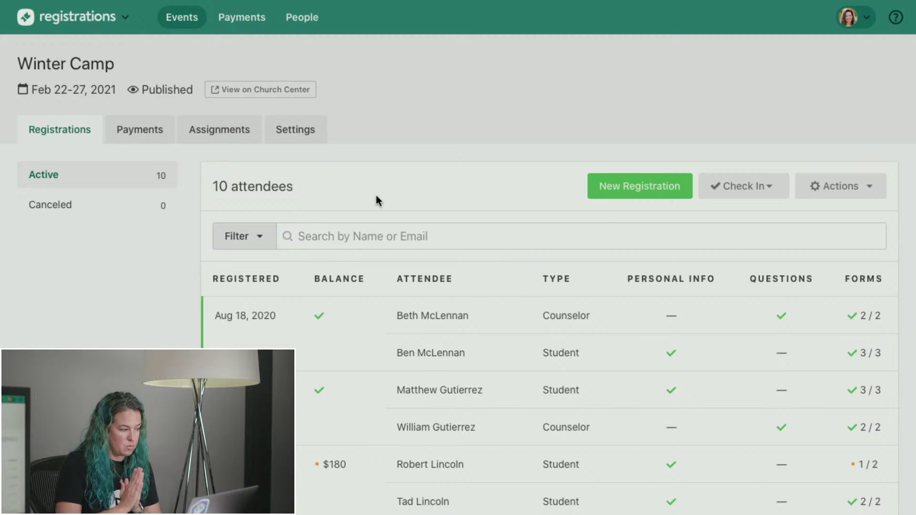
# Open Winter Camp's Cabins assignments and step through Oak, Pine, then Badger with its two students.
pyautogui.click(247, 135)
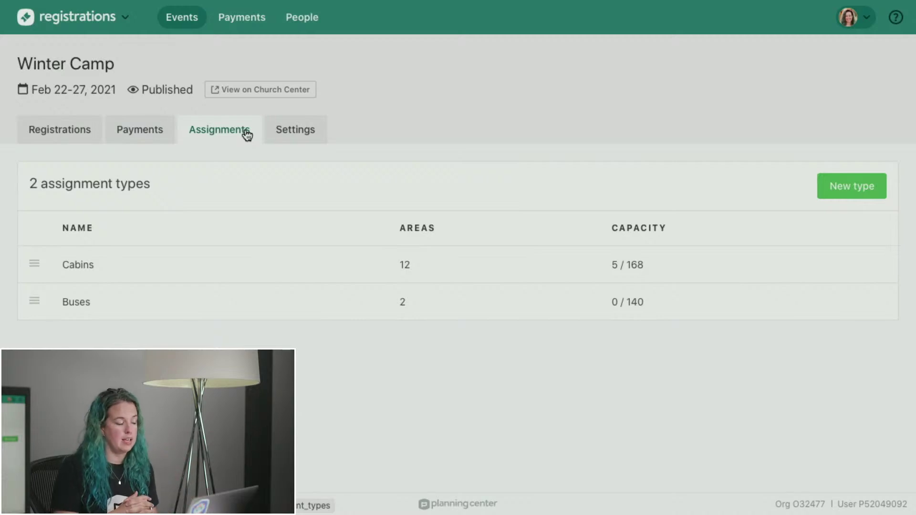
pyautogui.click(188, 271)
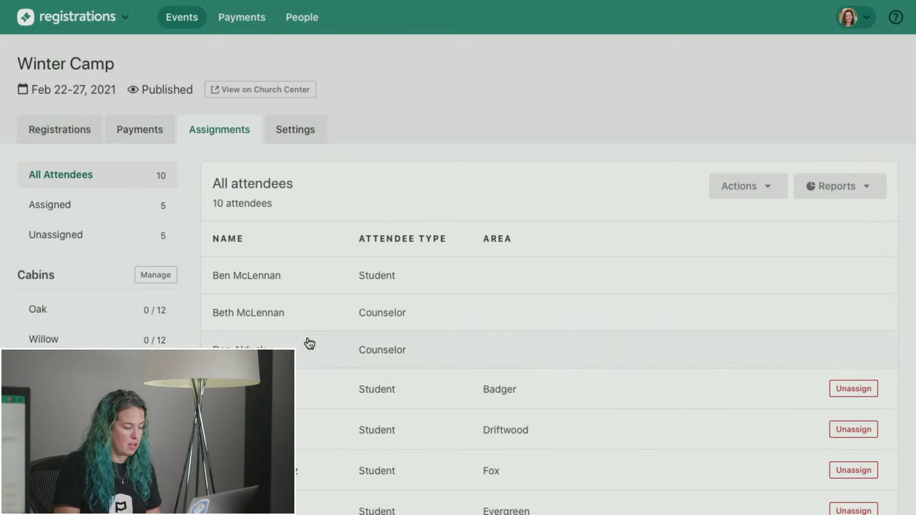
pyautogui.click(122, 313)
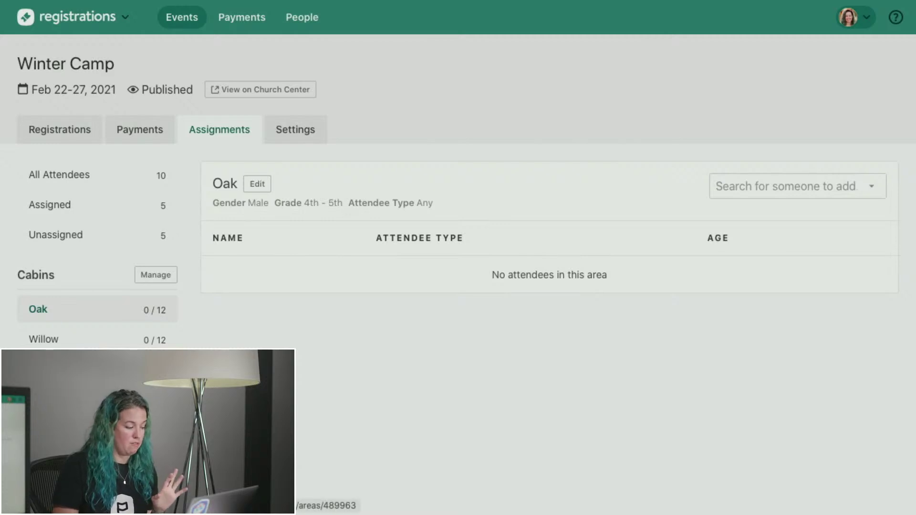
pyautogui.click(72, 369)
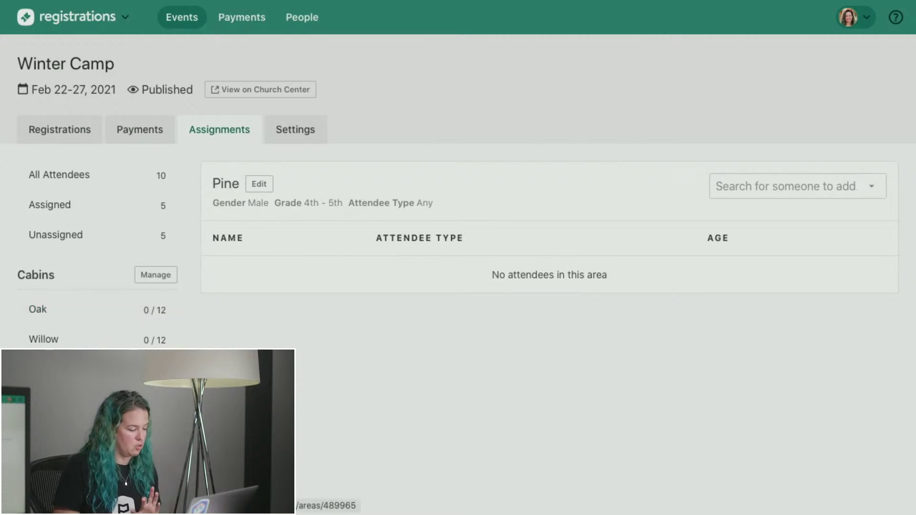
pyautogui.click(71, 399)
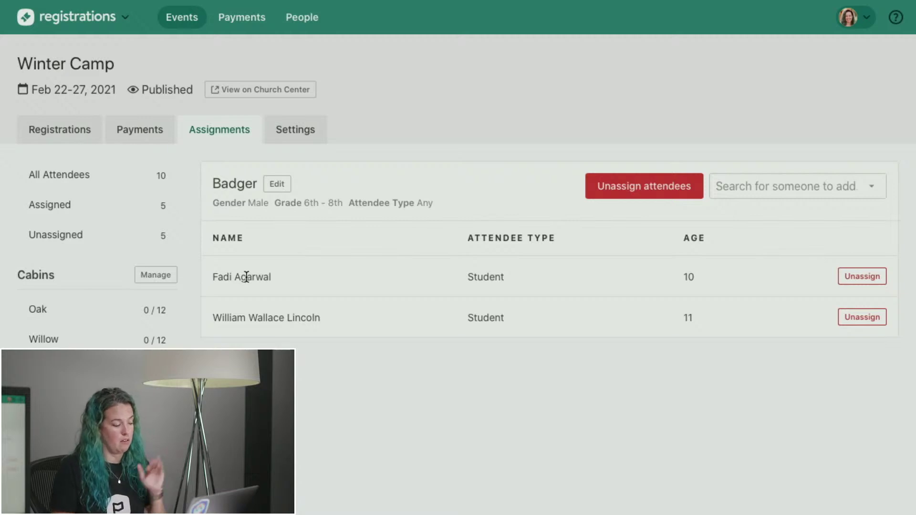
# Inspect Badger's attendee type restriction without saving, then list all 10 cabin attendees.
pyautogui.click(273, 189)
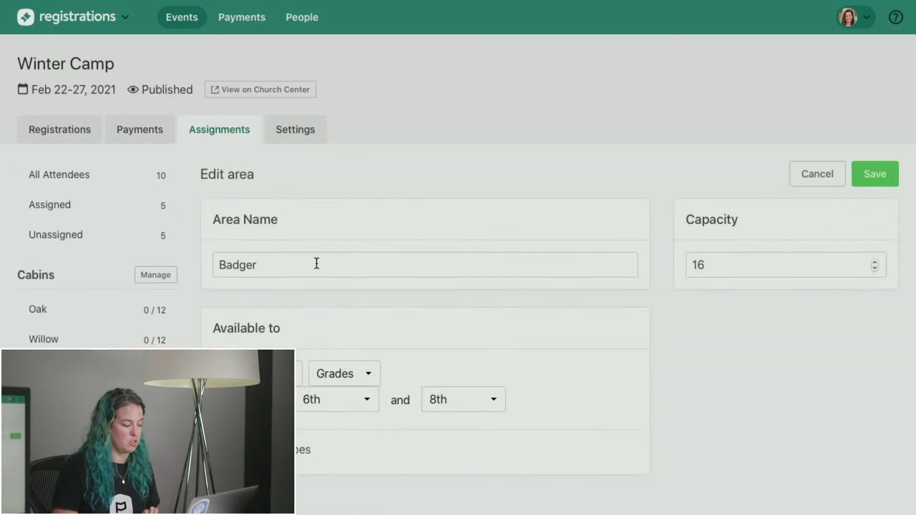
pyautogui.scroll(-3, 311, 260)
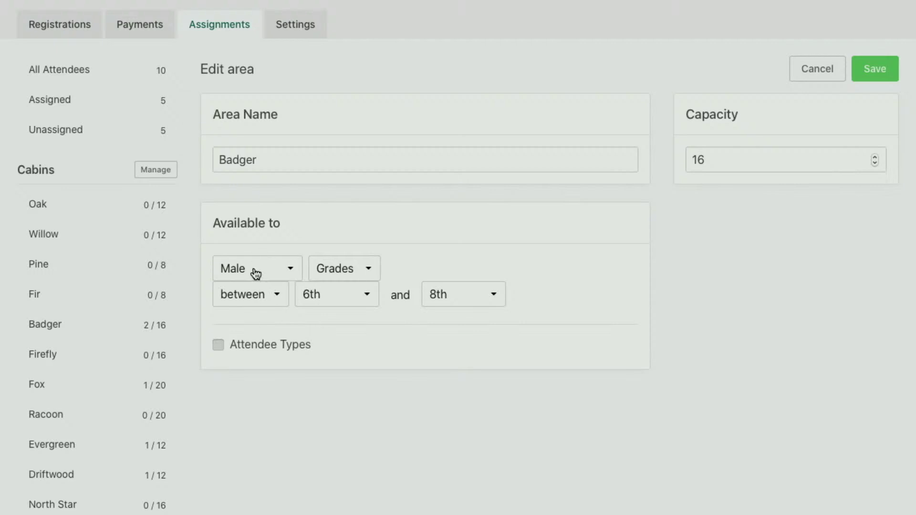
pyautogui.click(268, 349)
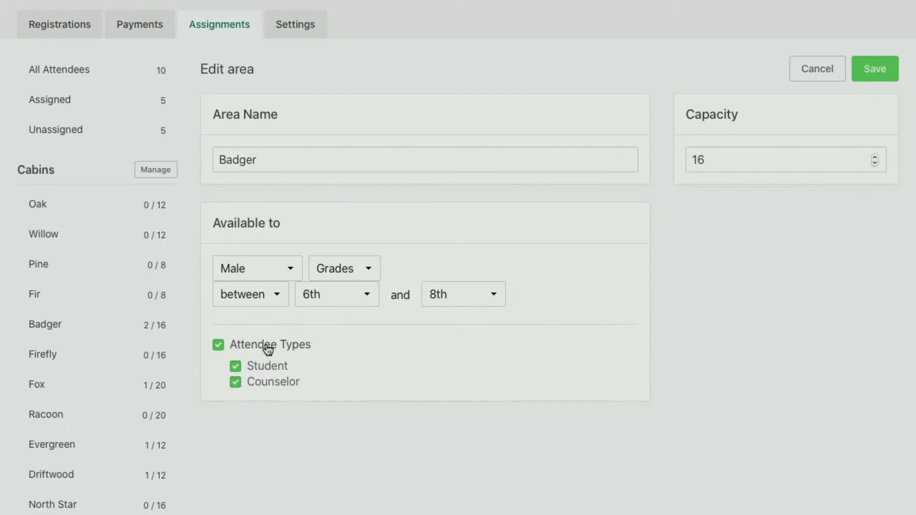
pyautogui.click(268, 349)
pyautogui.click(794, 68)
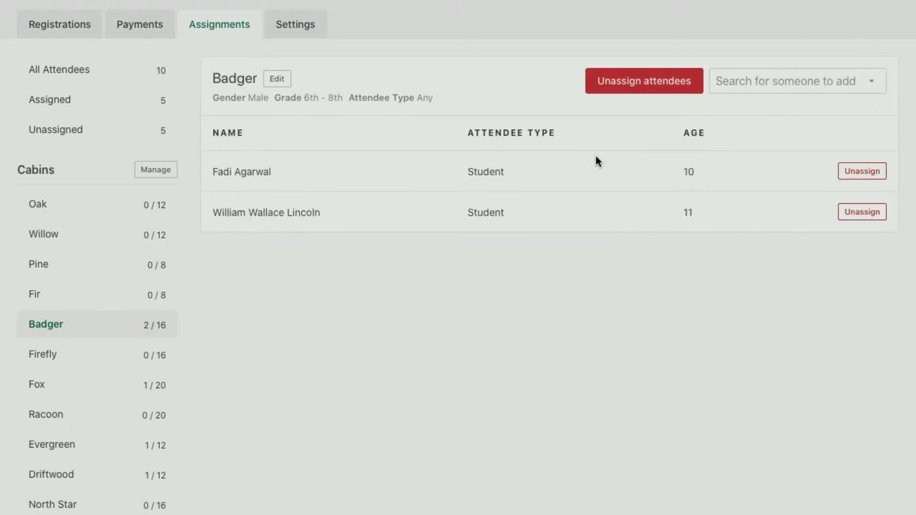
pyautogui.click(100, 69)
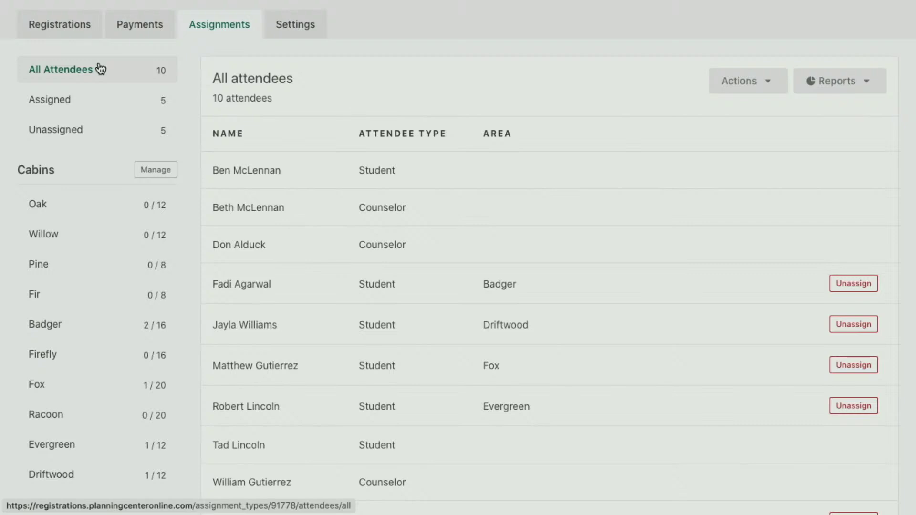
pyautogui.scroll(-2, 463, 184)
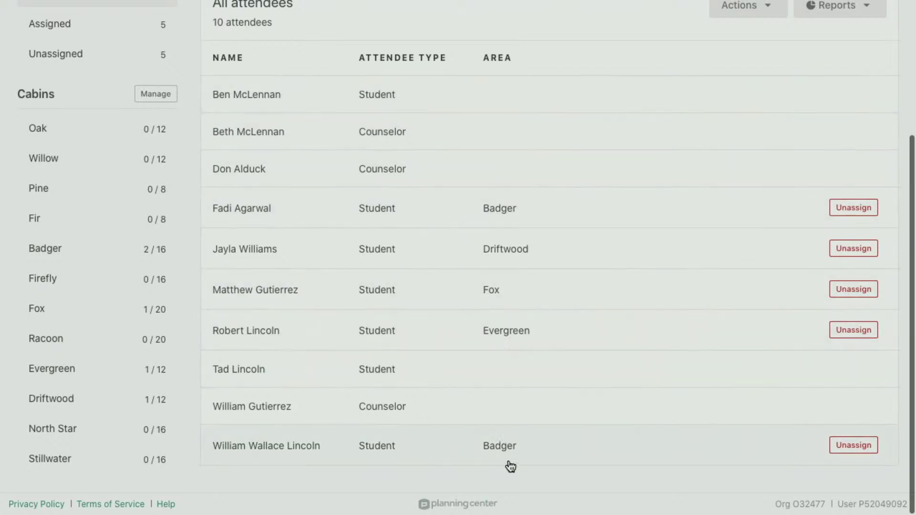
# Assign the first unassigned student to the Fox cabin.
pyautogui.click(500, 96)
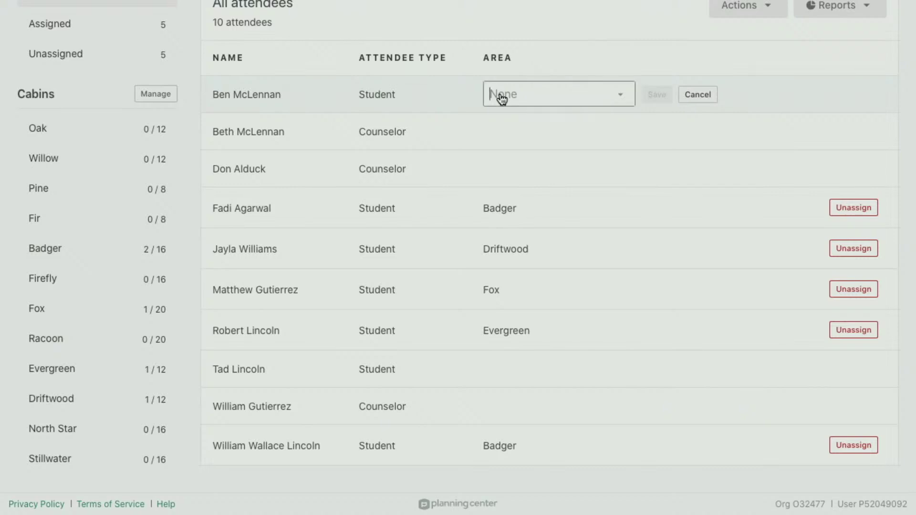
pyautogui.click(621, 95)
pyautogui.scroll(-3, 531, 158)
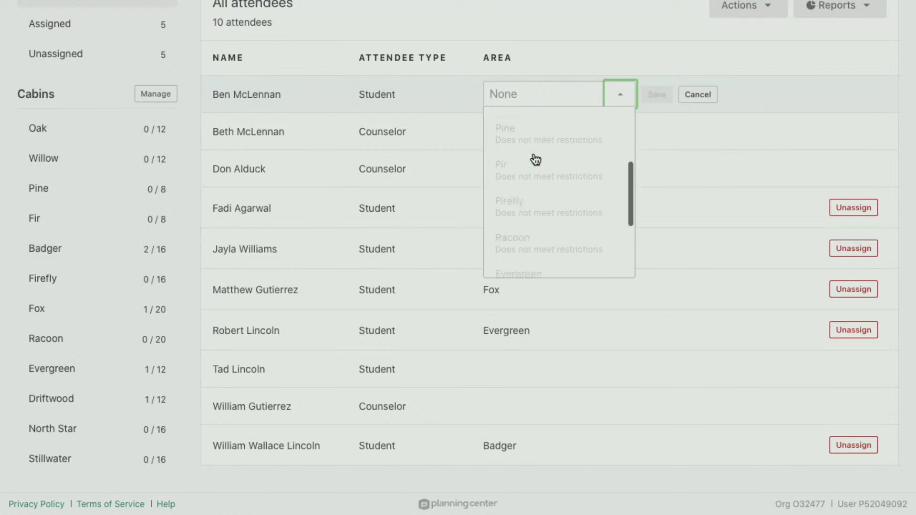
pyautogui.scroll(3, 536, 157)
pyautogui.click(522, 140)
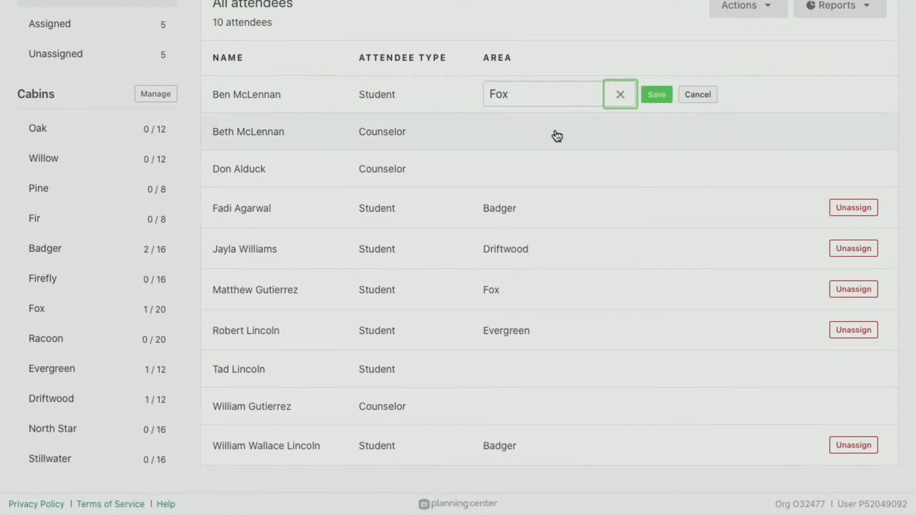
pyautogui.click(661, 94)
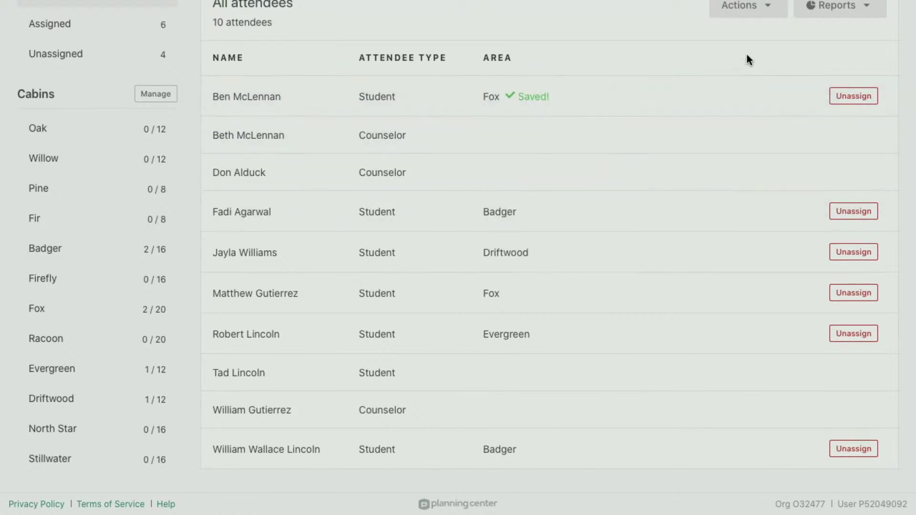
# Run Balanced Auto Assign on the cabins, bringing assignments to 7 of 10.
pyautogui.scroll(2, 746, 59)
pyautogui.click(748, 91)
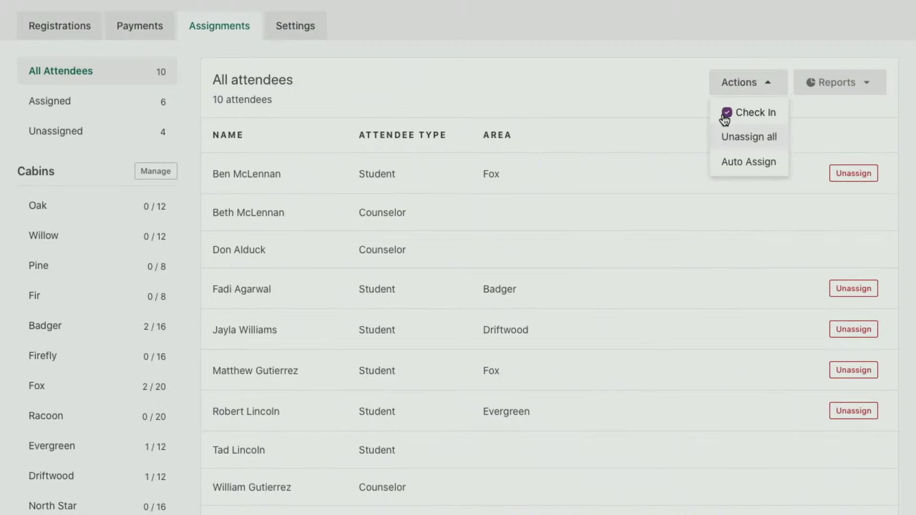
pyautogui.click(742, 162)
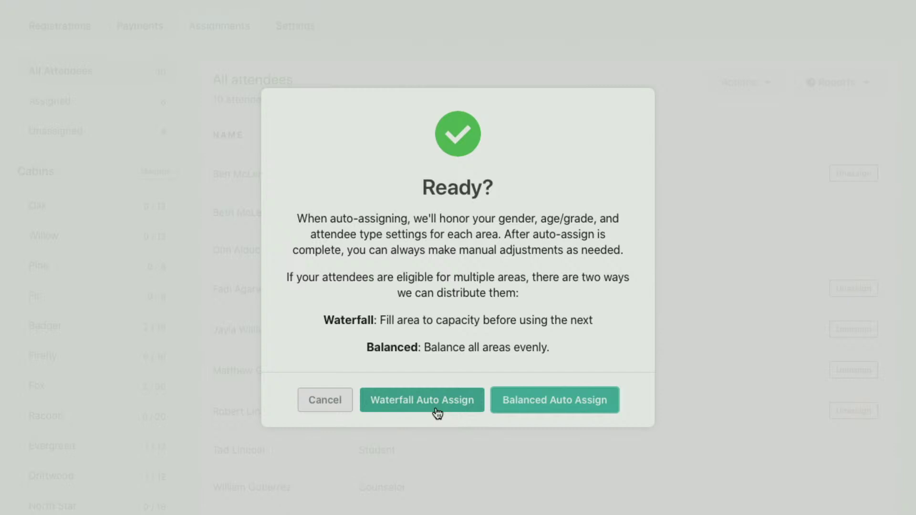
pyautogui.click(571, 402)
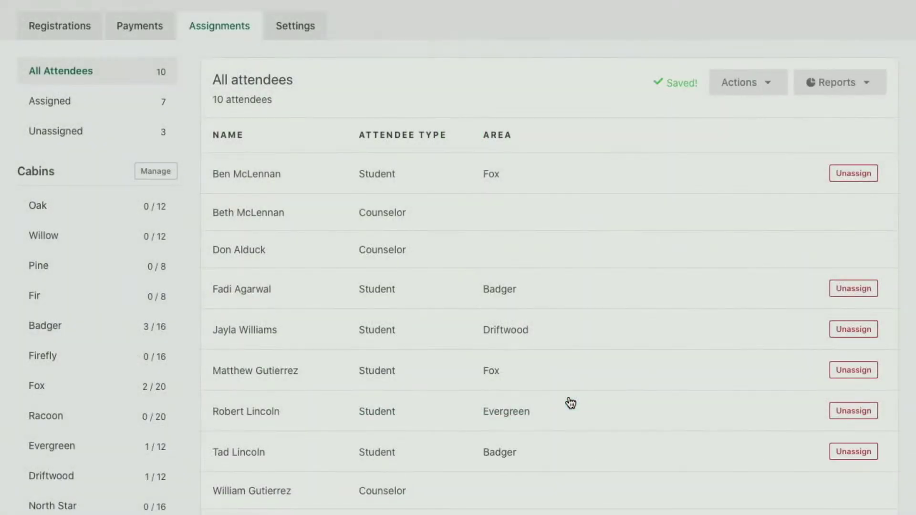
pyautogui.scroll(-3, 571, 402)
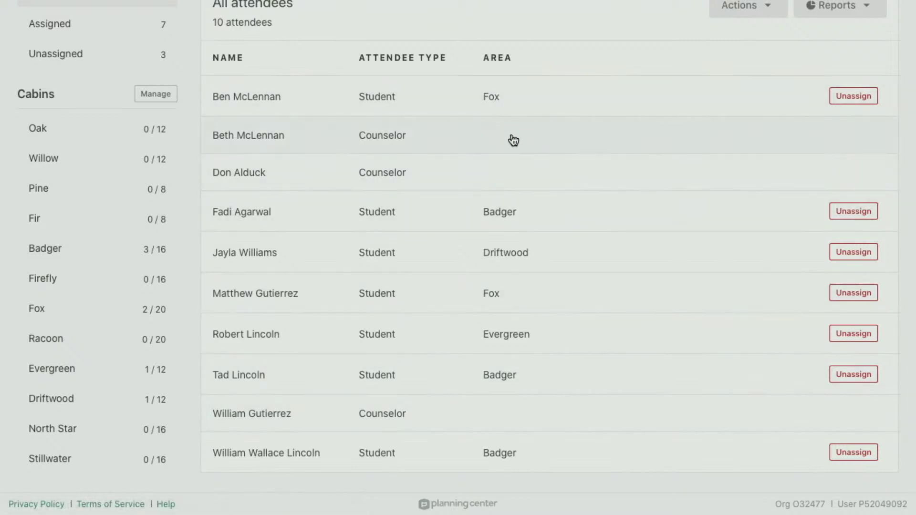
pyautogui.scroll(7, 494, 410)
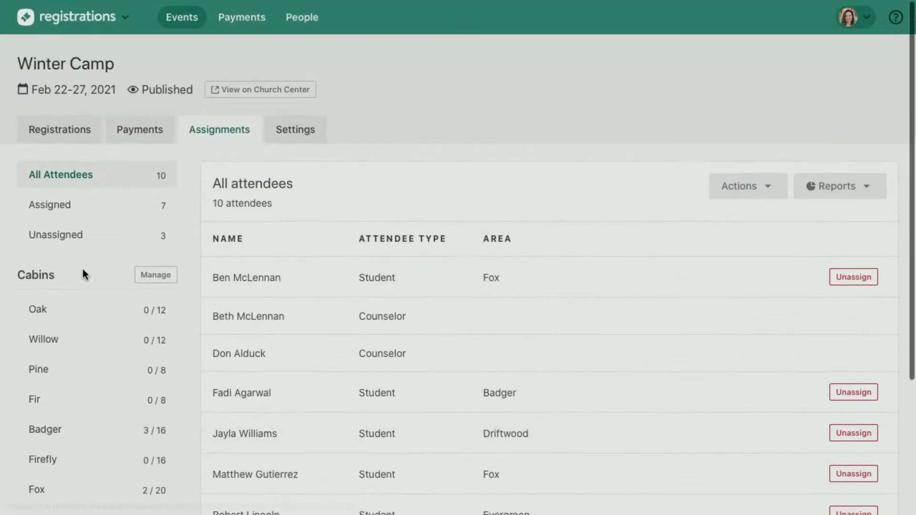
# Open the Buses assignment type, view the Middle School and High School buses, then list all attendees.
pyautogui.click(221, 127)
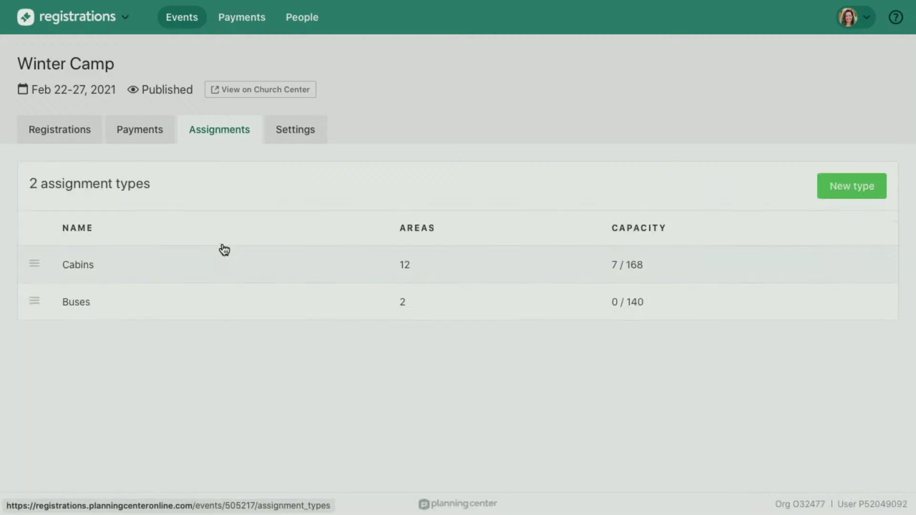
pyautogui.click(122, 311)
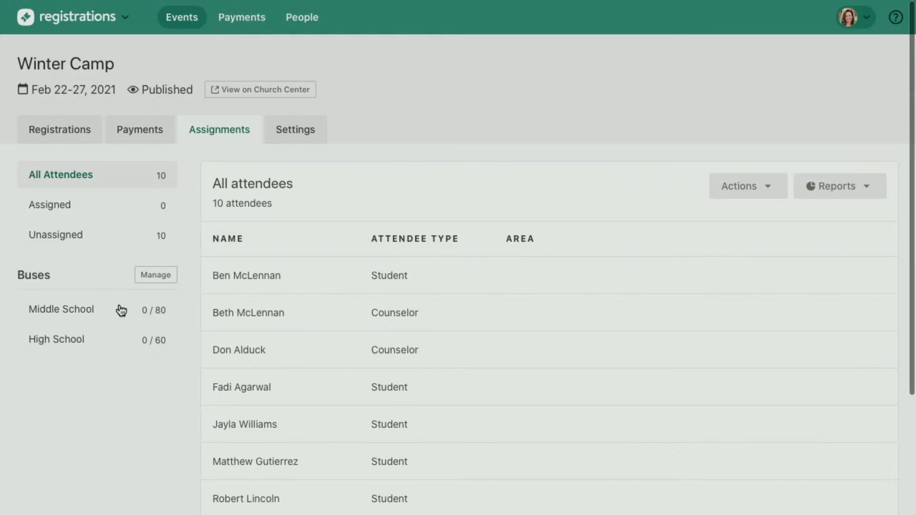
pyautogui.click(84, 308)
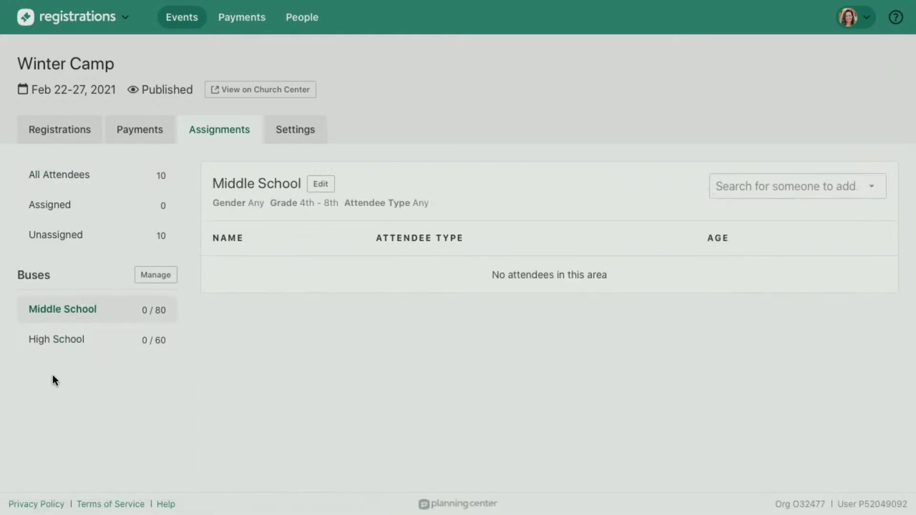
pyautogui.click(56, 347)
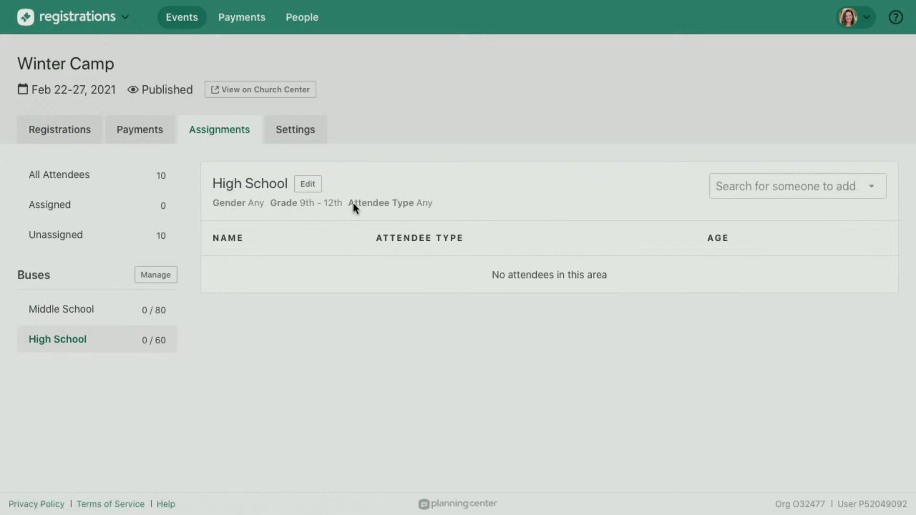
pyautogui.click(103, 175)
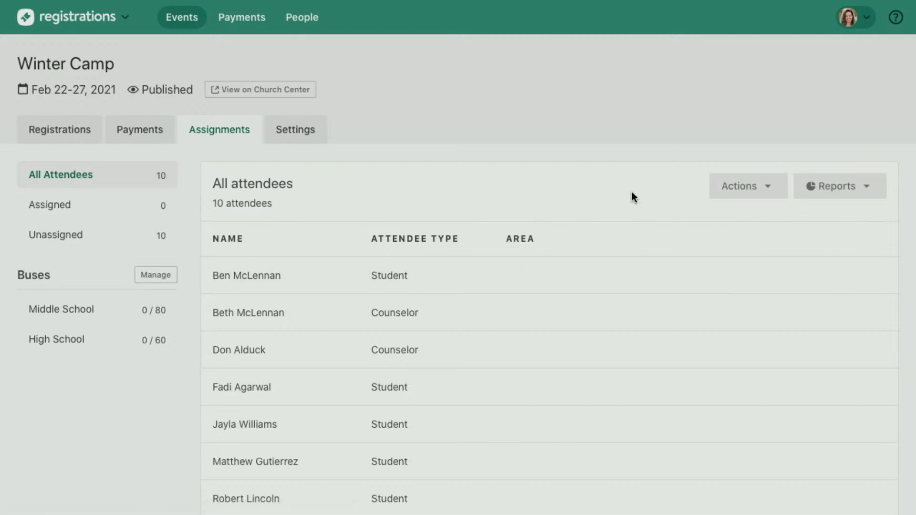
# Balanced auto-assign the students: five to Middle School, two to High School.
pyautogui.click(730, 185)
pyautogui.click(748, 265)
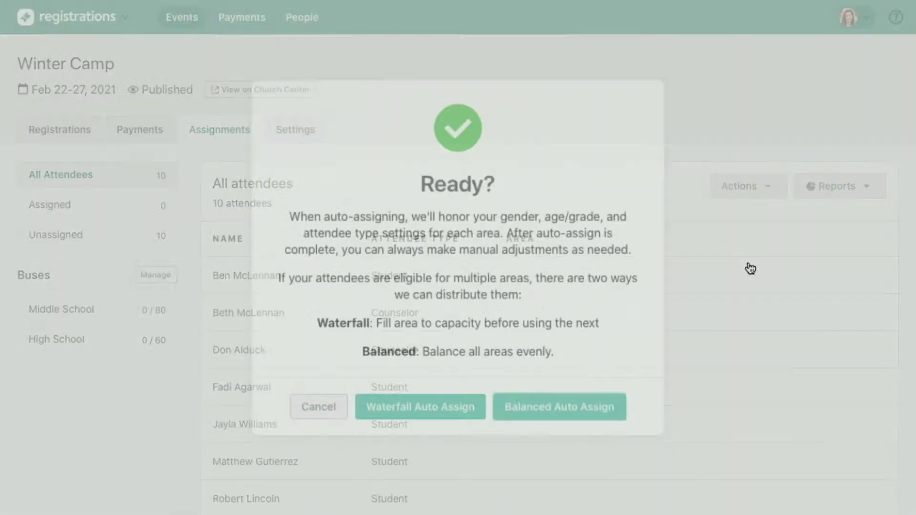
pyautogui.click(565, 401)
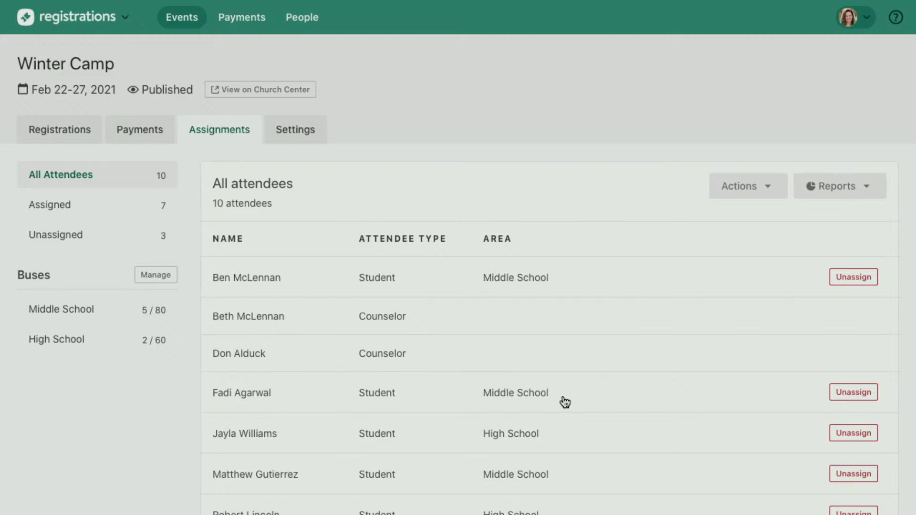
pyautogui.scroll(-4, 566, 403)
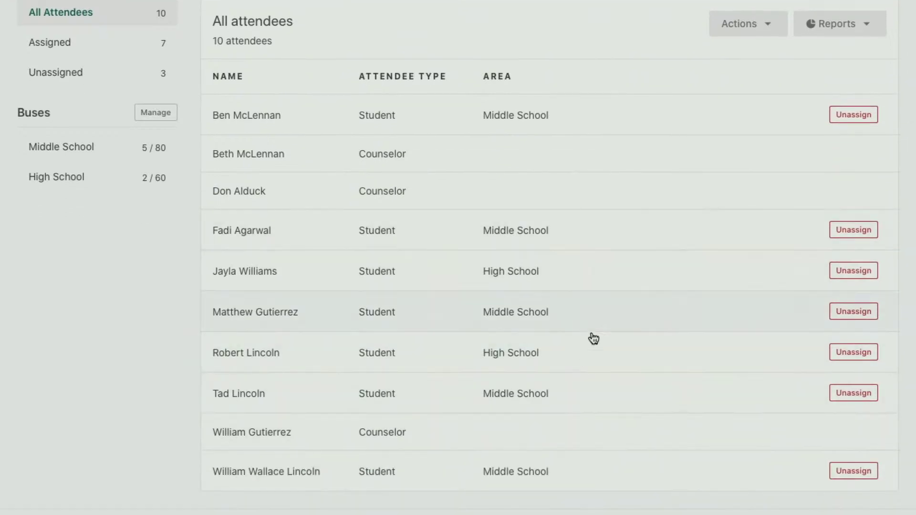
pyautogui.scroll(1, 593, 337)
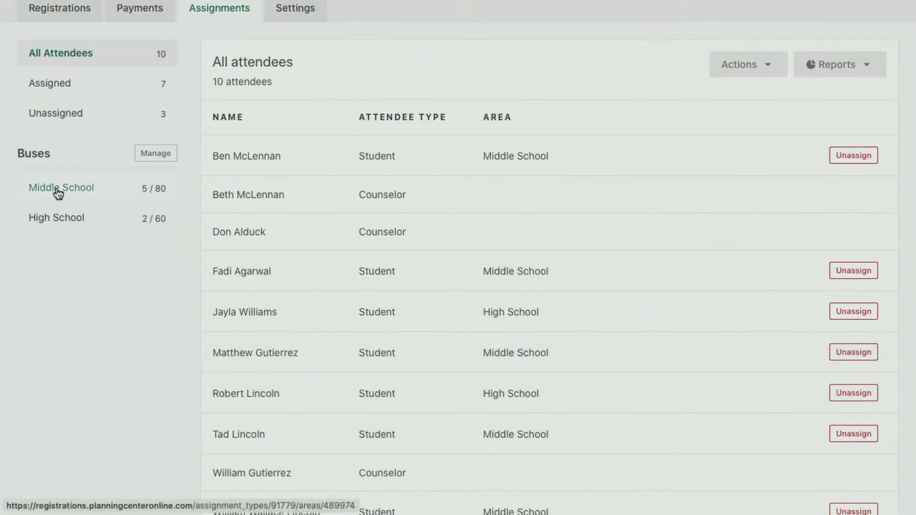
# Set both the Middle School and High School buses to be available for All ages.
pyautogui.click(29, 190)
pyautogui.click(311, 190)
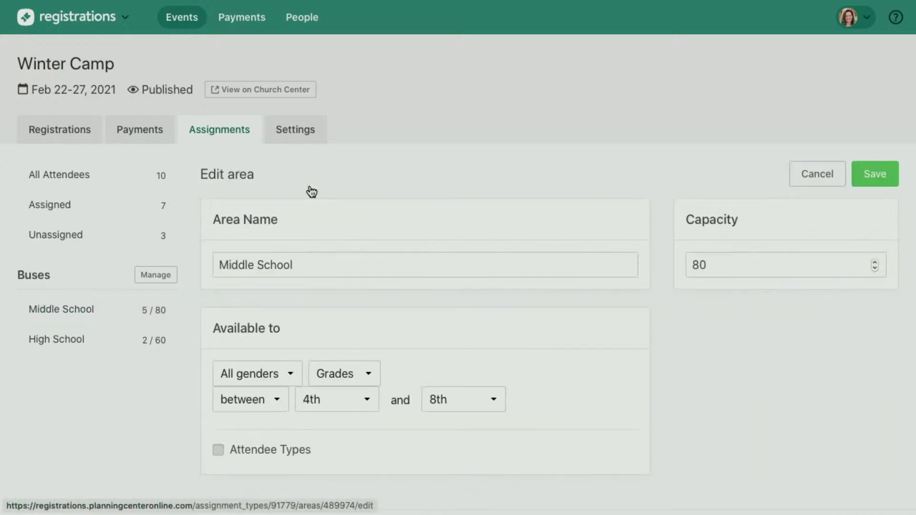
pyautogui.click(347, 376)
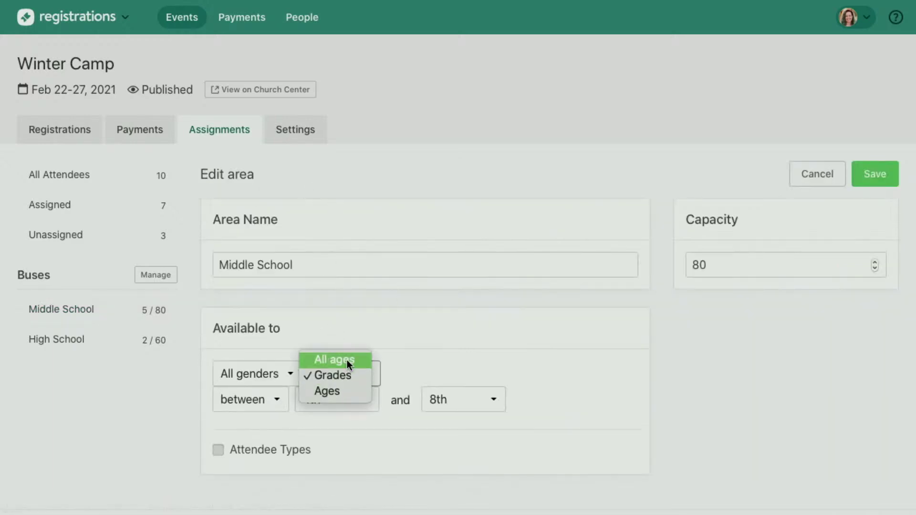
pyautogui.click(348, 361)
pyautogui.click(874, 177)
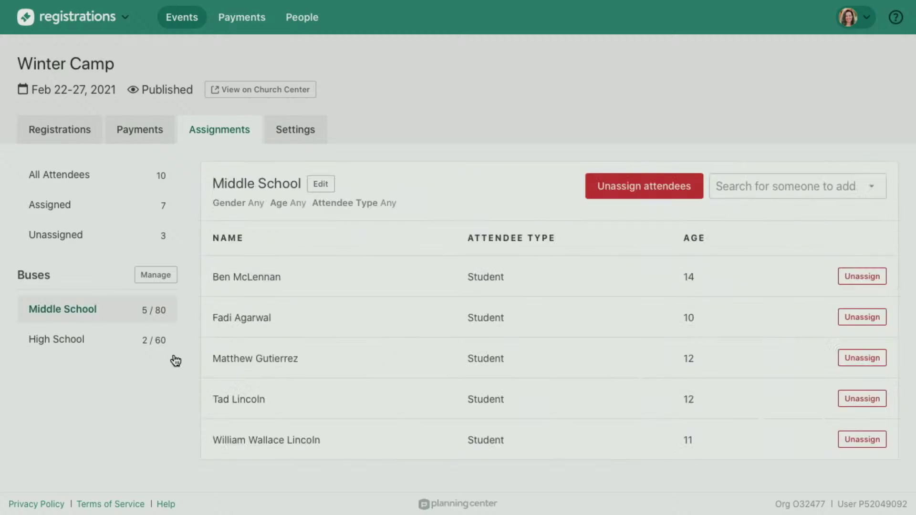
pyautogui.click(117, 340)
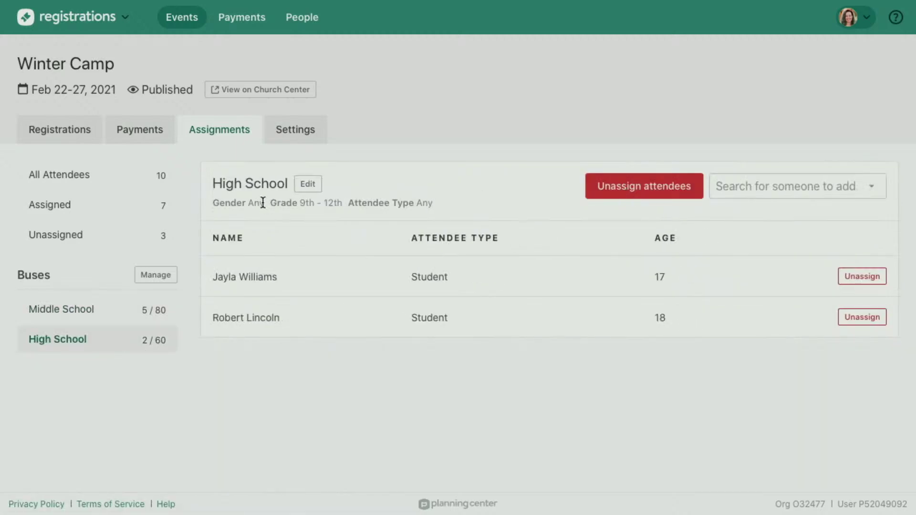
pyautogui.click(306, 186)
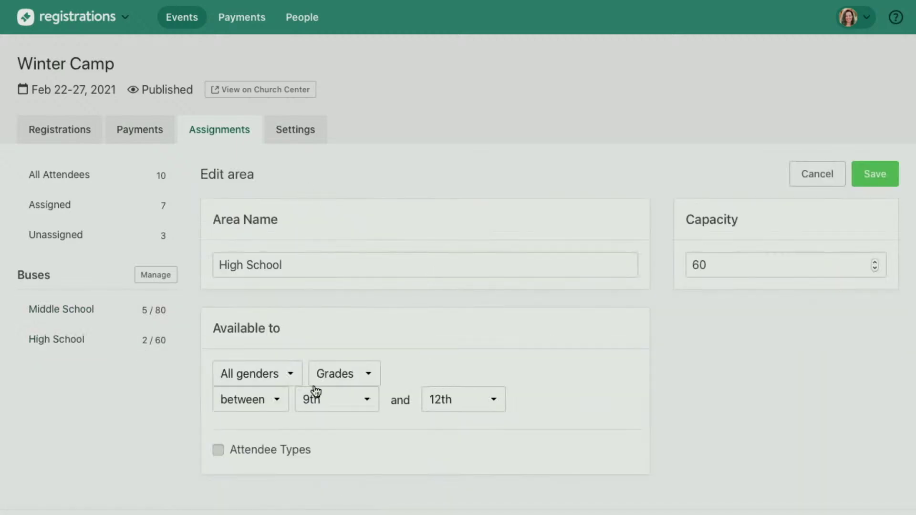
pyautogui.click(330, 375)
pyautogui.click(342, 358)
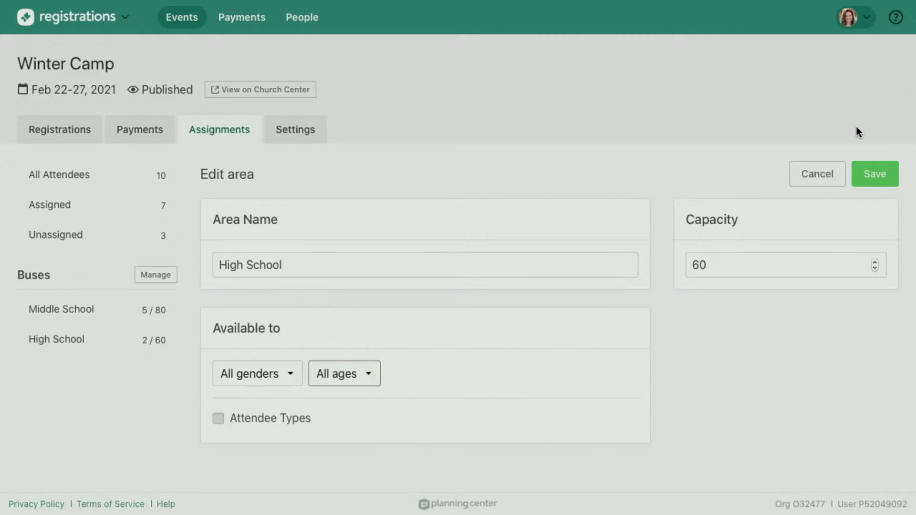
pyautogui.click(884, 172)
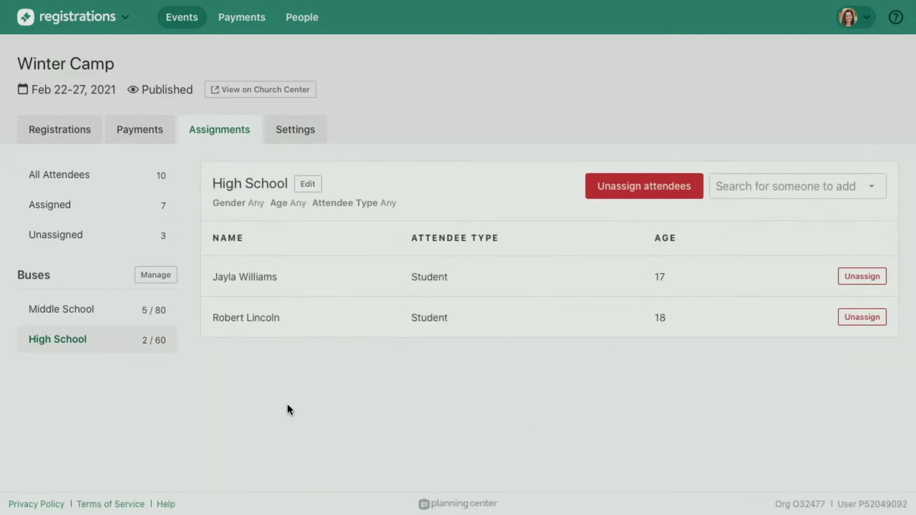
# Balanced auto-assign the three unassigned counselors to buses, giving Middle School 7 and High School 3.
pyautogui.click(99, 238)
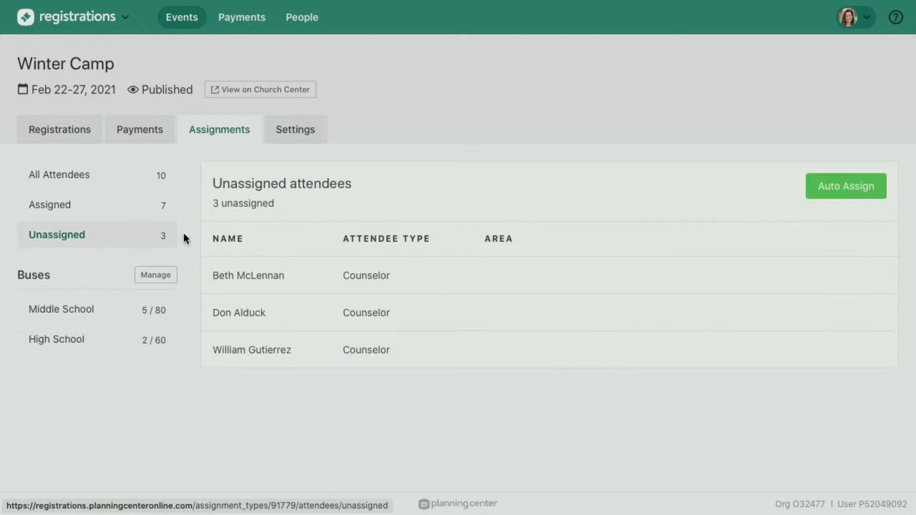
pyautogui.click(826, 187)
pyautogui.click(545, 406)
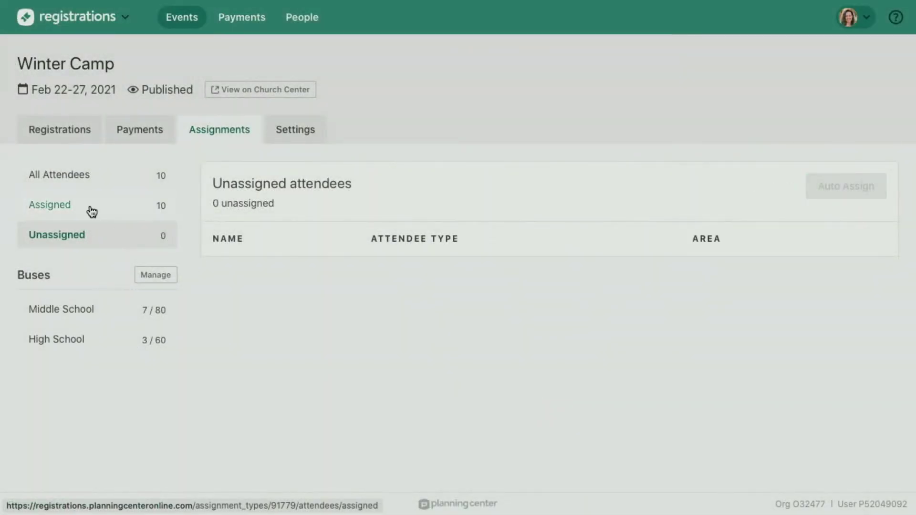
pyautogui.click(91, 208)
pyautogui.scroll(-4, 412, 286)
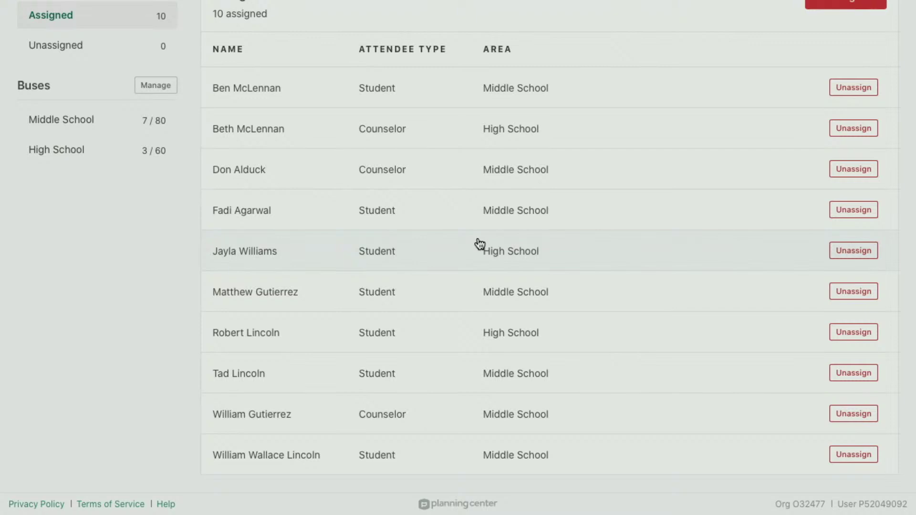
# Open the $495 Aug 18, 2020 registration and check its counselor's and student's bus assignments.
pyautogui.scroll(5, 480, 244)
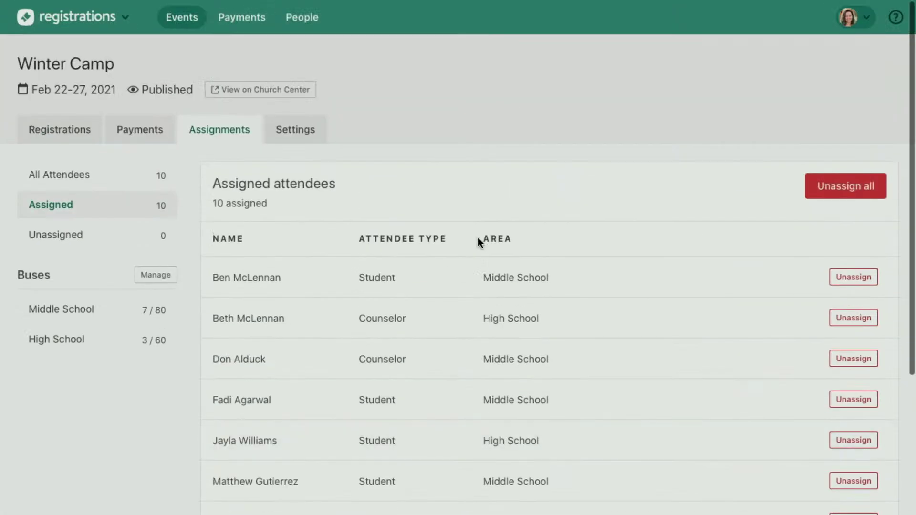
pyautogui.click(64, 139)
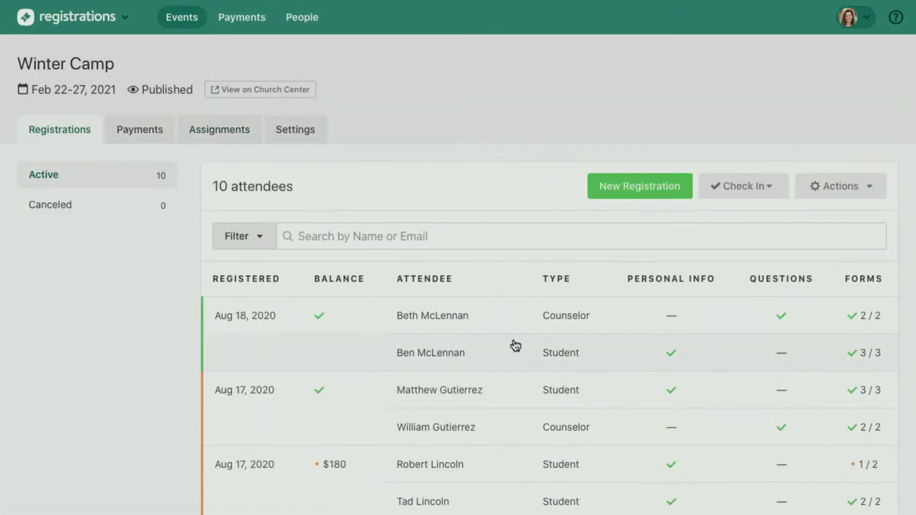
pyautogui.click(509, 327)
pyautogui.scroll(-10, 508, 325)
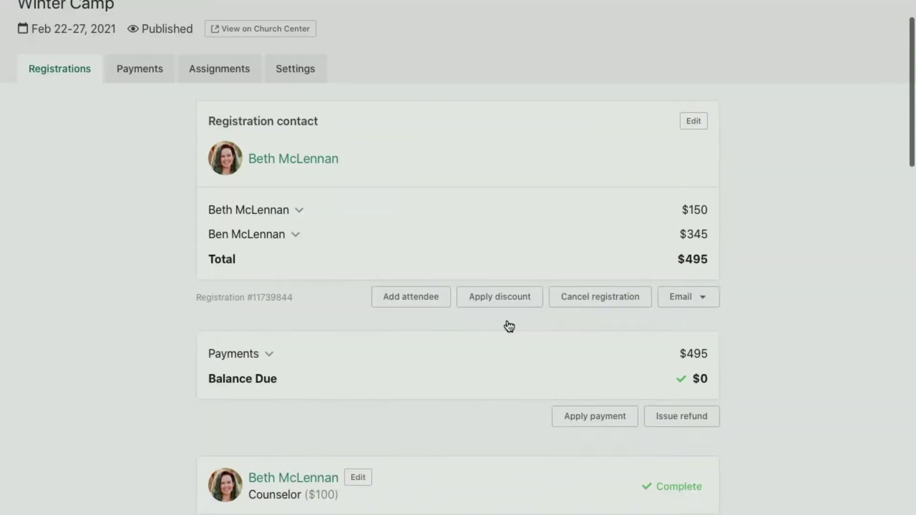
pyautogui.scroll(-2, 508, 320)
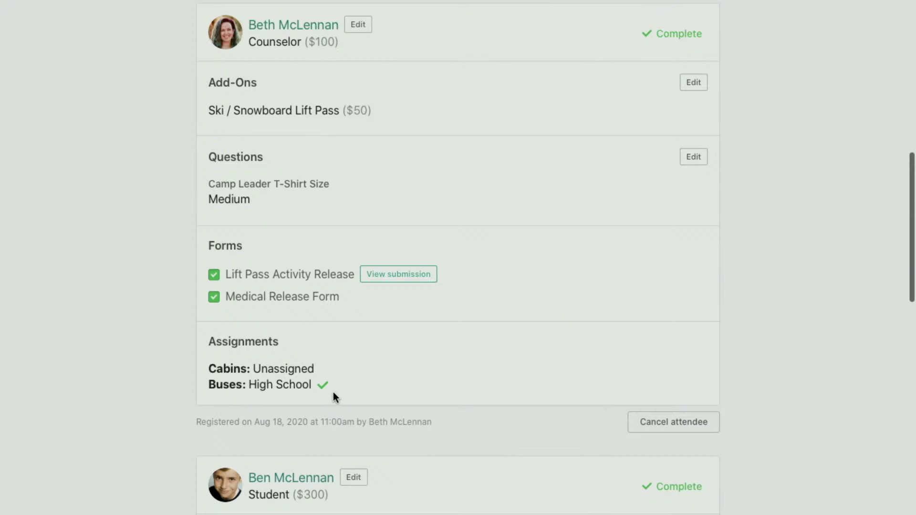
pyautogui.scroll(-12, 333, 392)
pyautogui.scroll(-3, 309, 377)
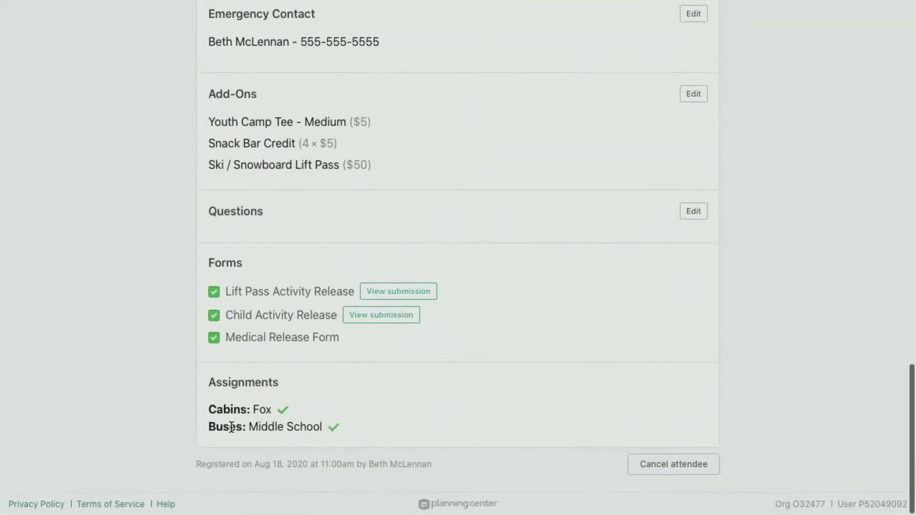
pyautogui.scroll(15, 413, 411)
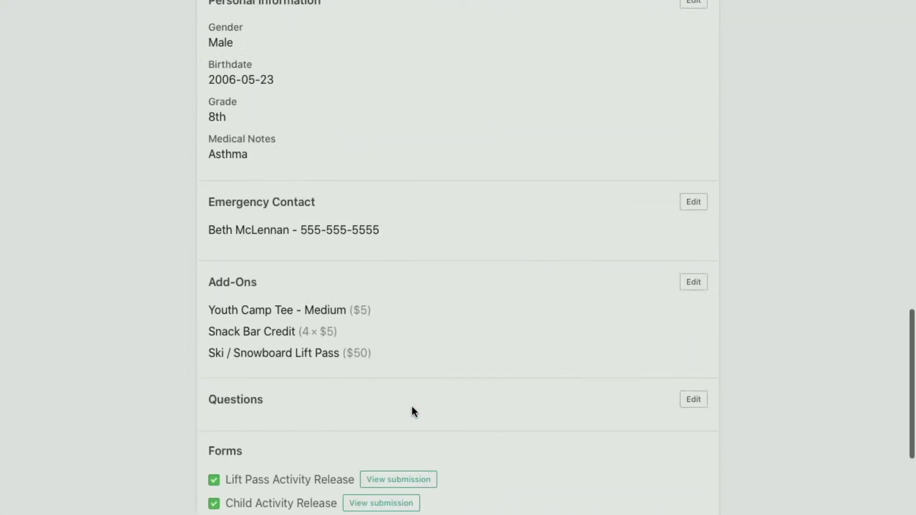
pyautogui.scroll(8, 412, 408)
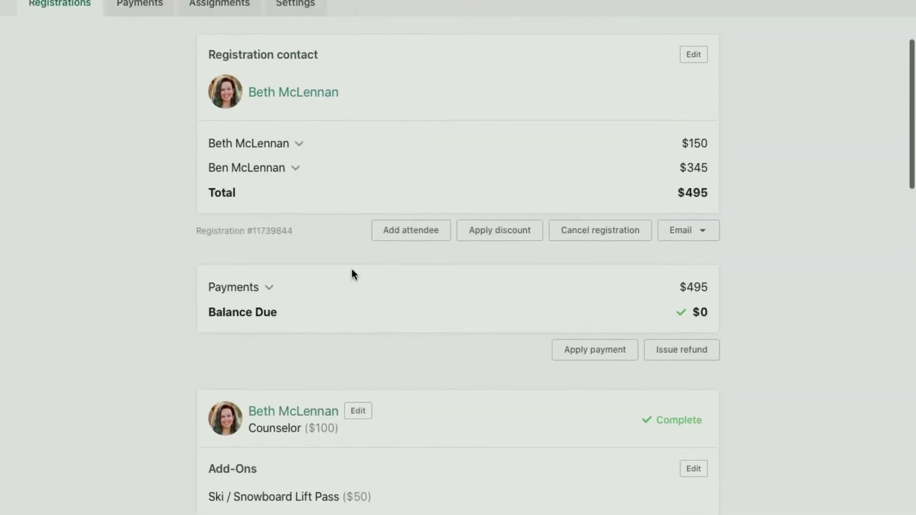
pyautogui.scroll(-20, 311, 184)
pyautogui.scroll(20, 310, 182)
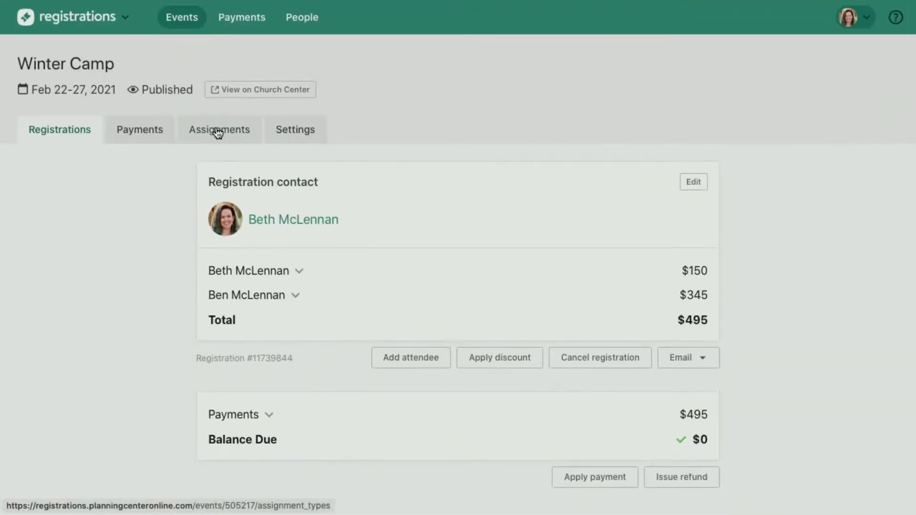
# Move the counselor from the High School bus to Middle School (now 8/80), then return to registrations.
pyautogui.click(219, 133)
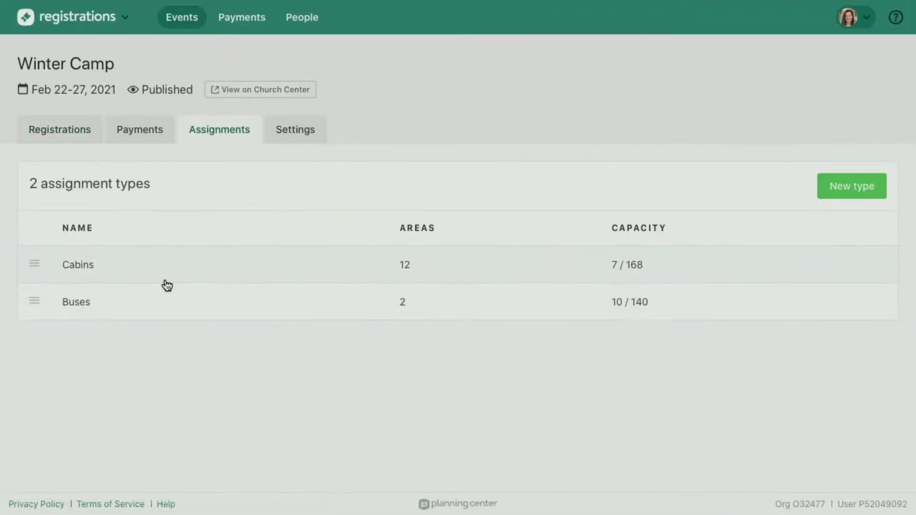
pyautogui.click(168, 303)
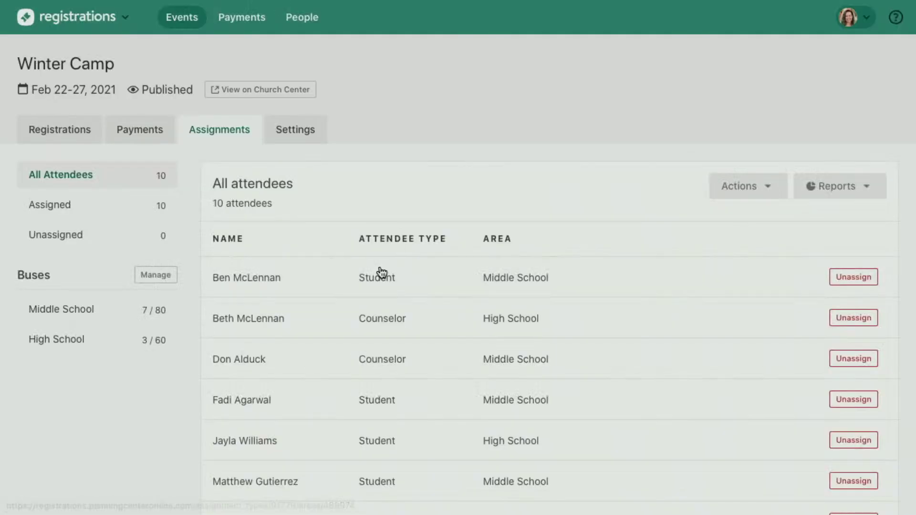
pyautogui.click(392, 327)
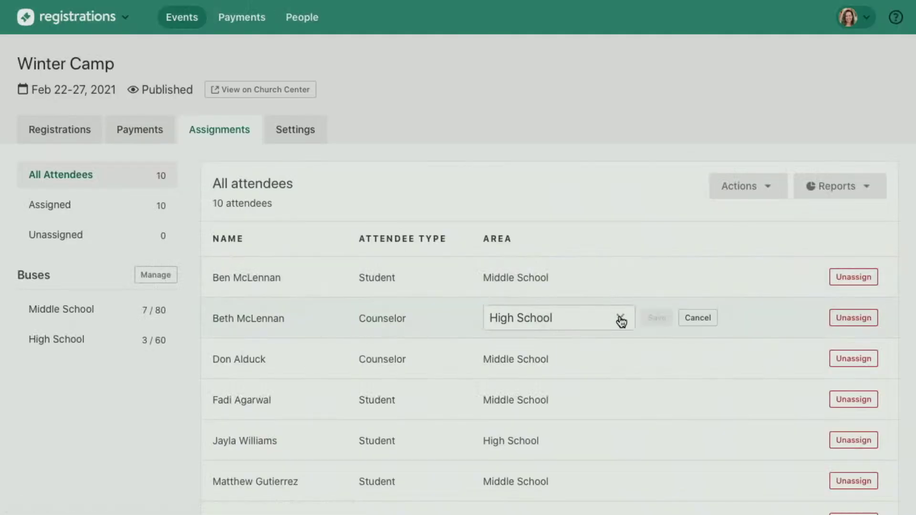
pyautogui.click(567, 325)
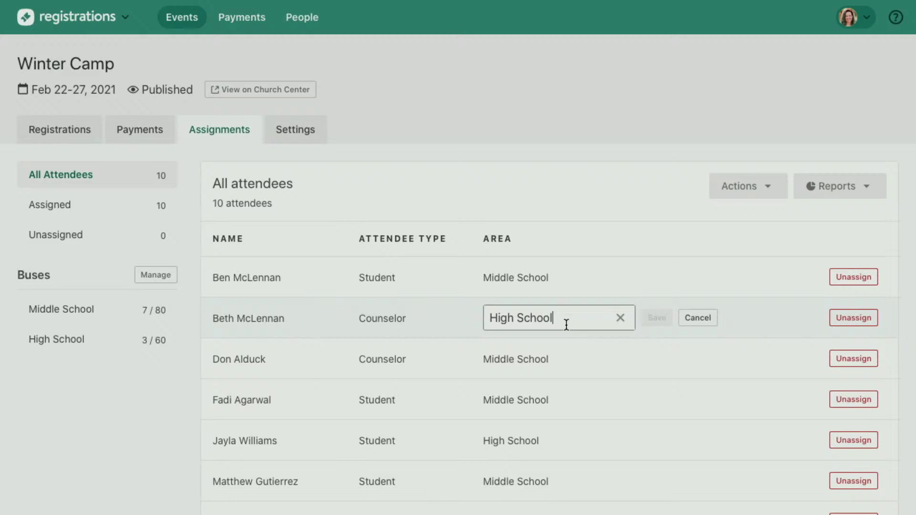
pyautogui.click(620, 319)
pyautogui.click(619, 322)
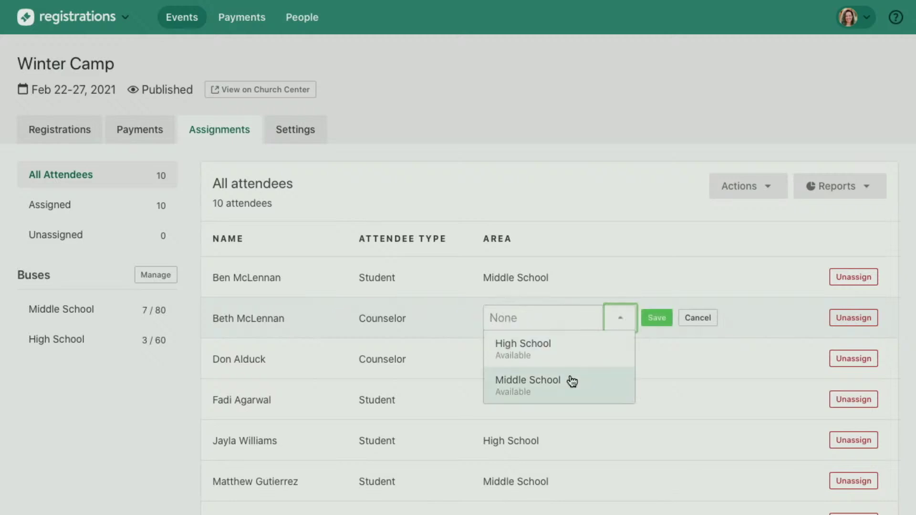
pyautogui.click(571, 380)
pyautogui.click(655, 318)
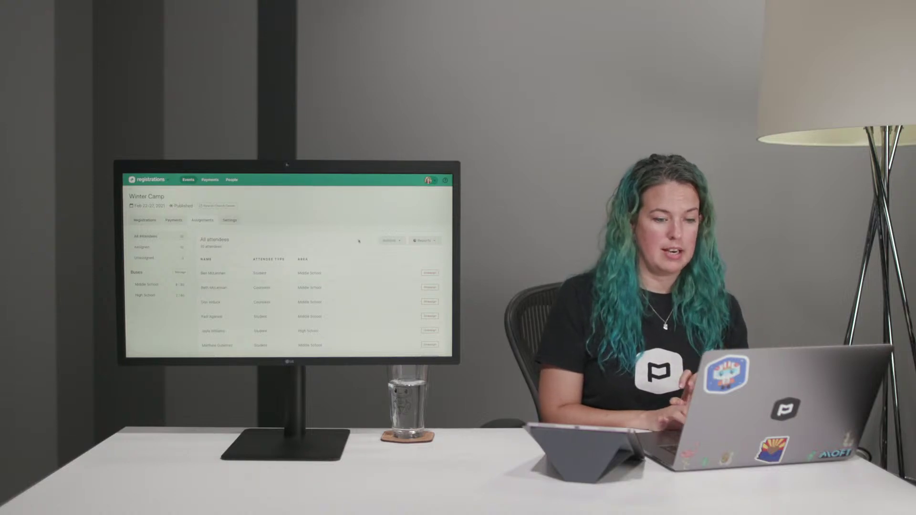
pyautogui.click(392, 241)
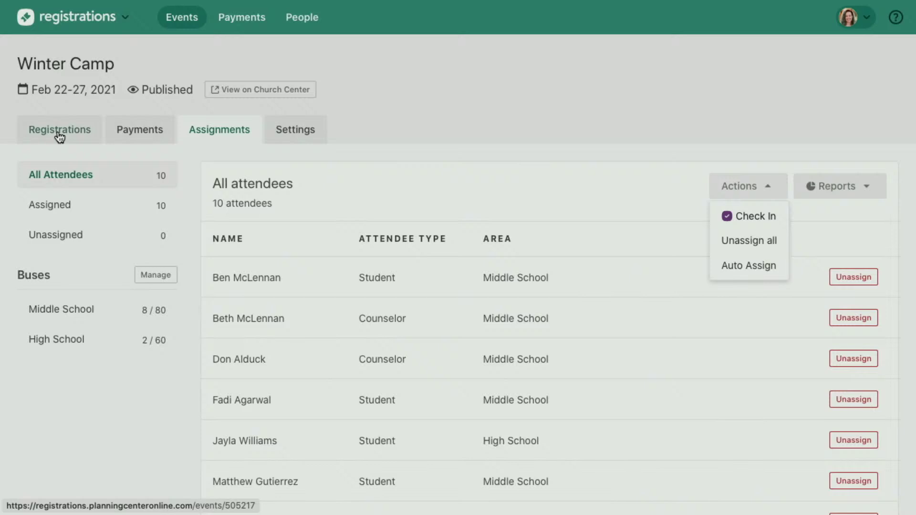
pyautogui.click(58, 135)
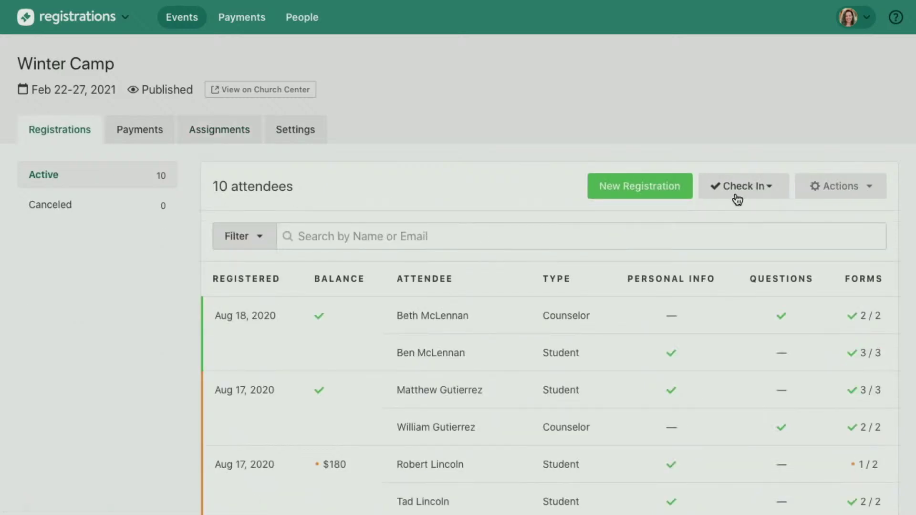
# Create a new Check-Ins event named 'Winter Camp: Buses' from the Check In options.
pyautogui.click(737, 195)
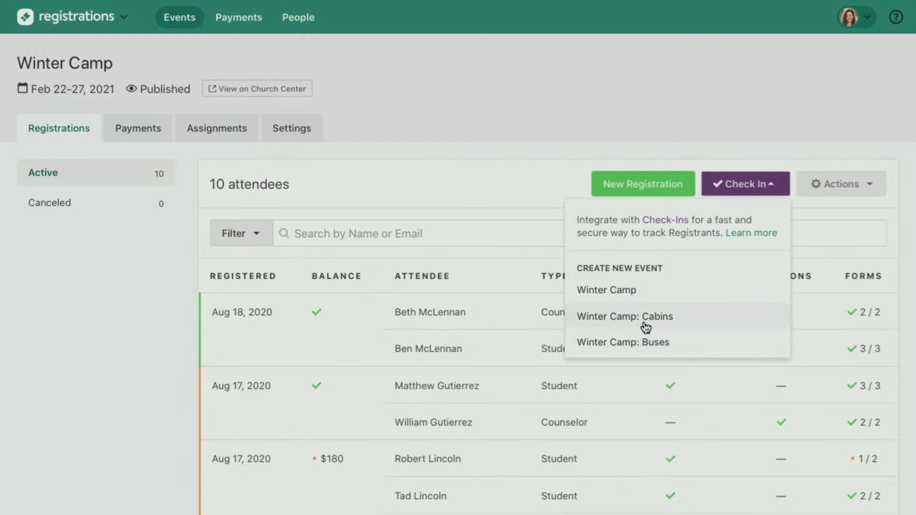
pyautogui.click(612, 344)
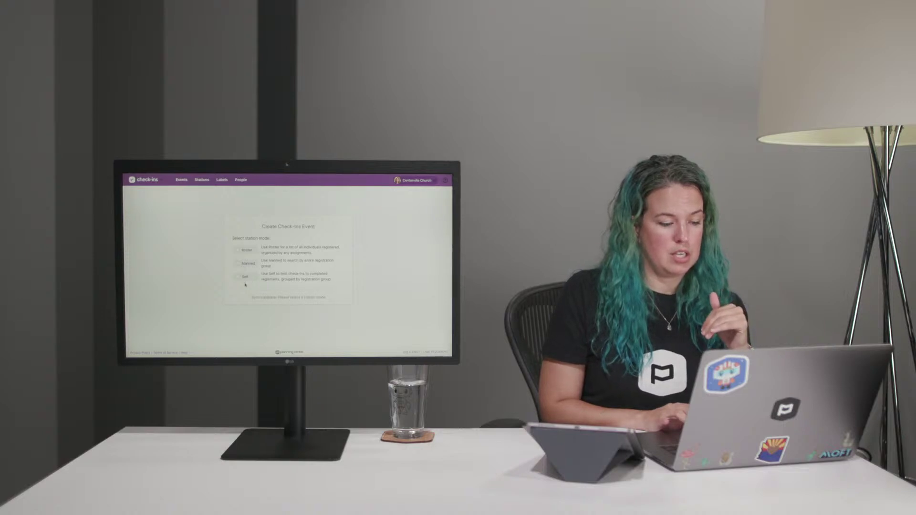
# Find the Winter Camp: Buses event in Check-Ins and view its Labels & Locations, reviewing its settings along the way.
pyautogui.click(181, 180)
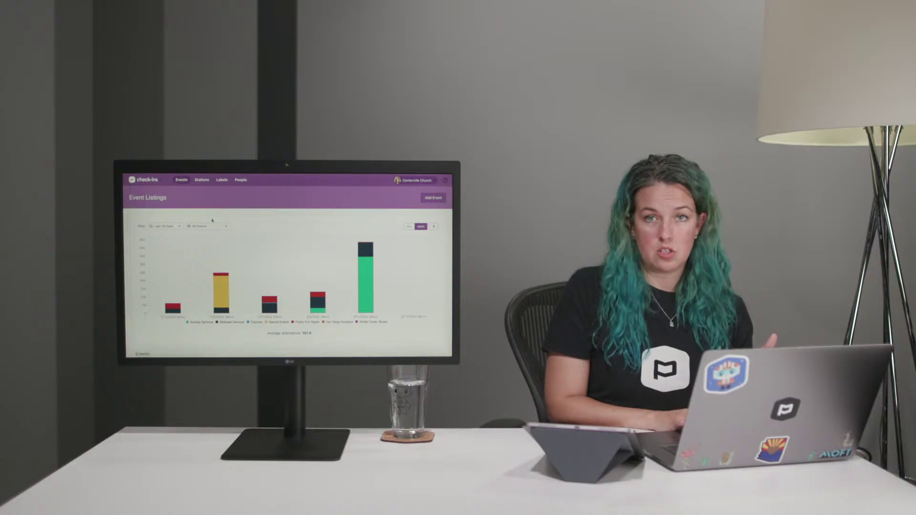
pyautogui.scroll(-3, 213, 221)
pyautogui.scroll(-3, 213, 221)
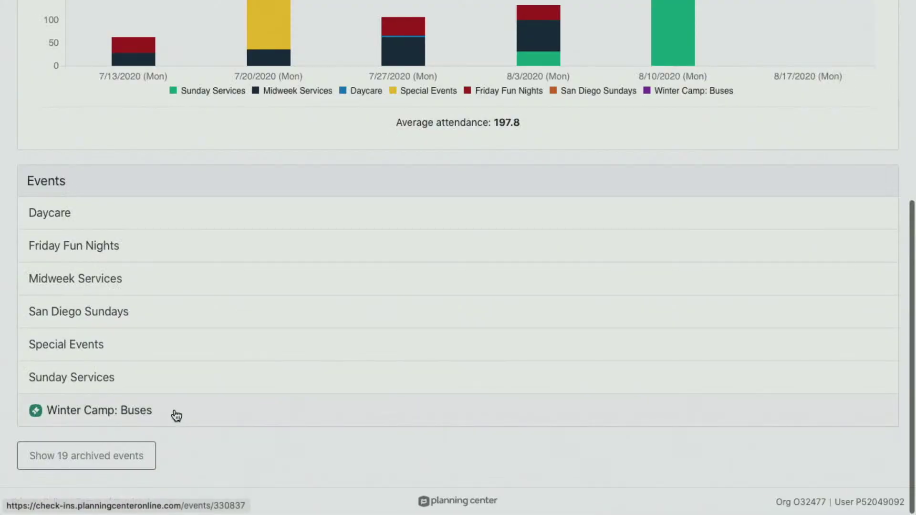
pyautogui.click(174, 412)
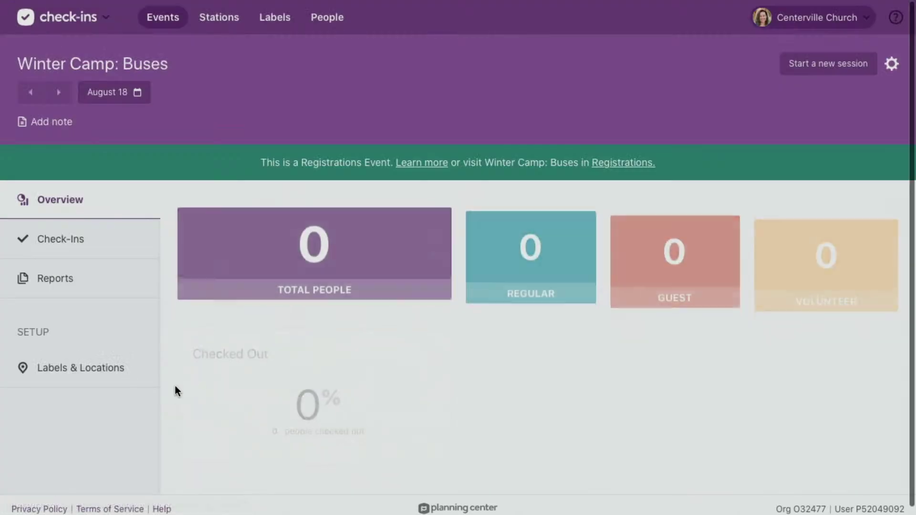
pyautogui.click(86, 371)
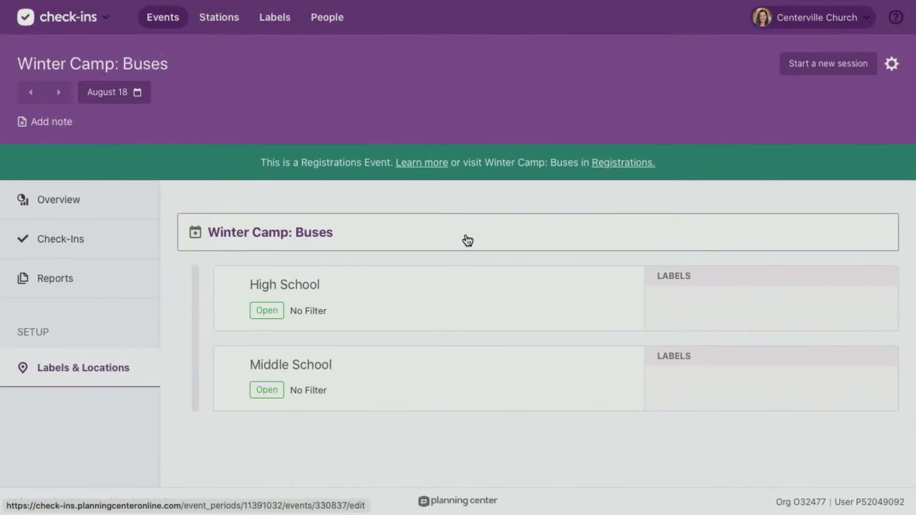
pyautogui.click(468, 240)
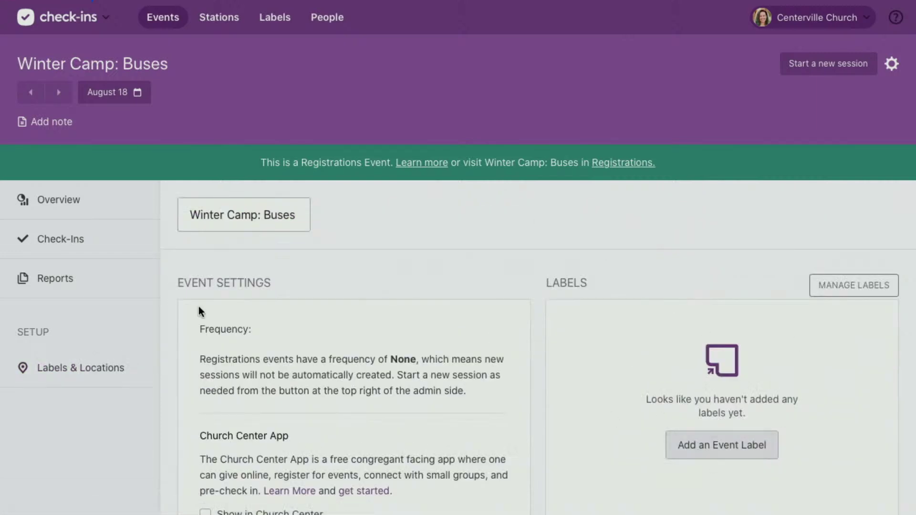
pyautogui.scroll(-5, 525, 325)
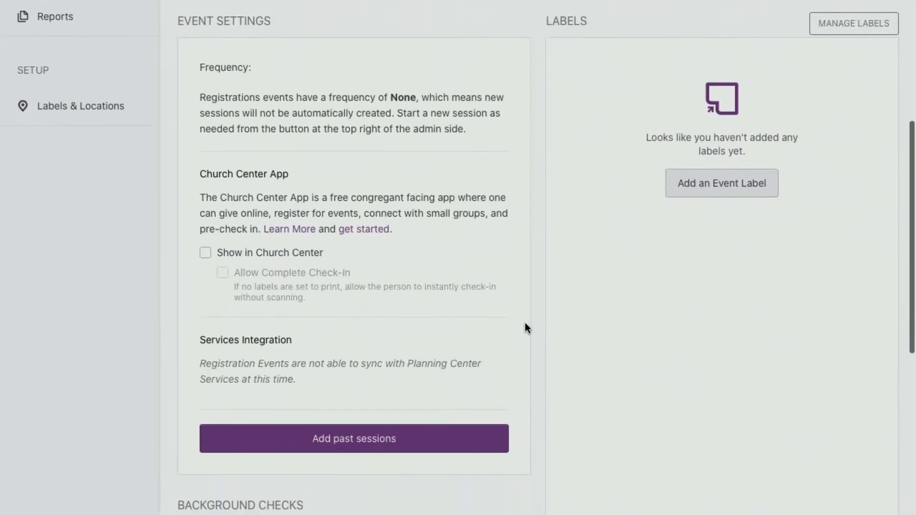
pyautogui.click(95, 118)
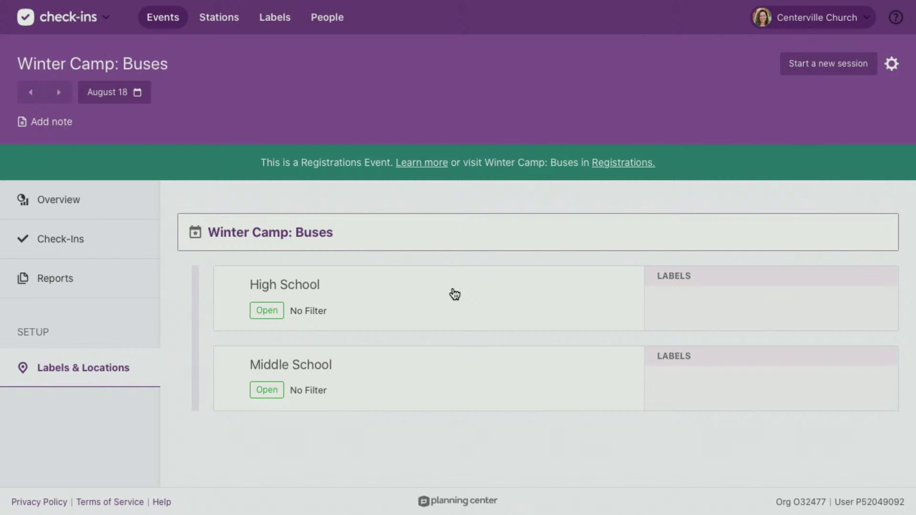
pyautogui.click(379, 318)
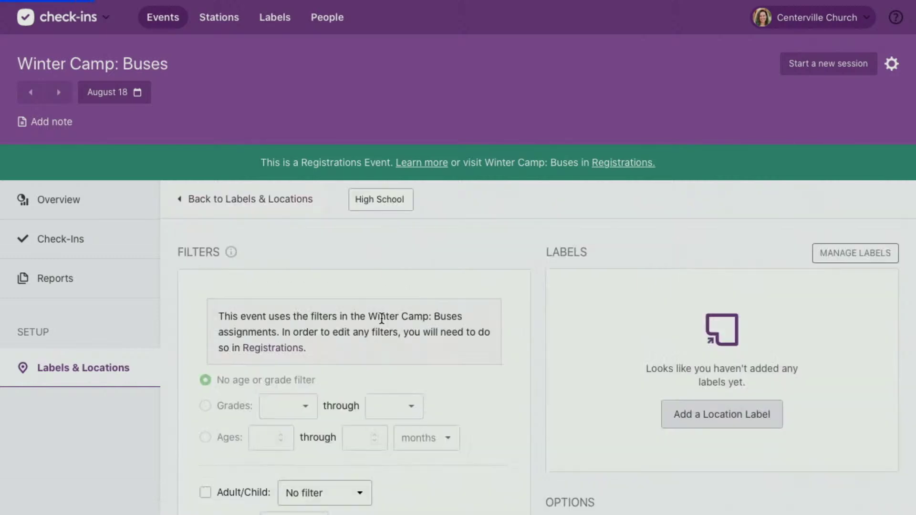
pyautogui.scroll(-4, 382, 319)
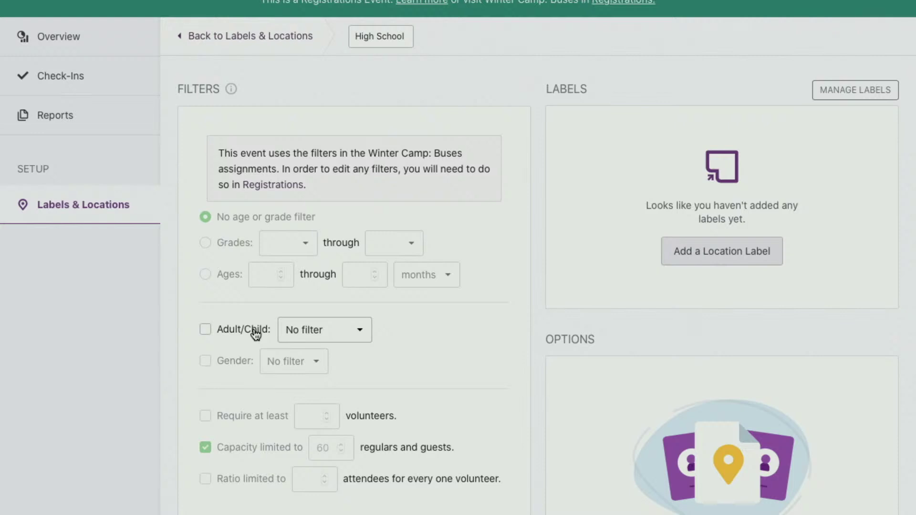
pyautogui.scroll(3, 256, 334)
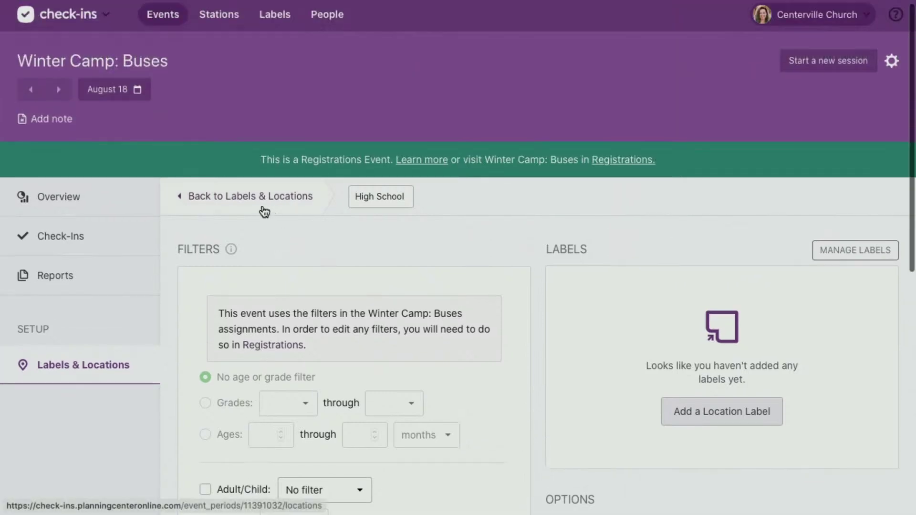
pyautogui.click(262, 207)
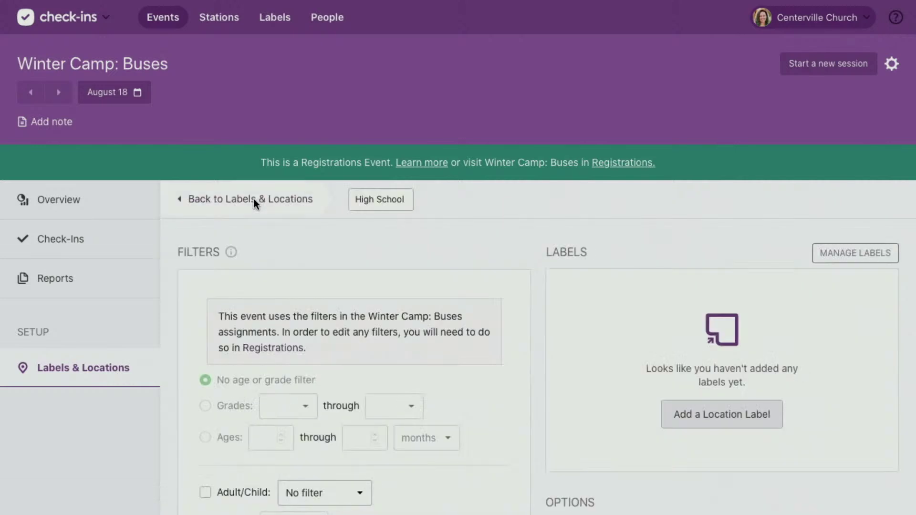
pyautogui.click(253, 198)
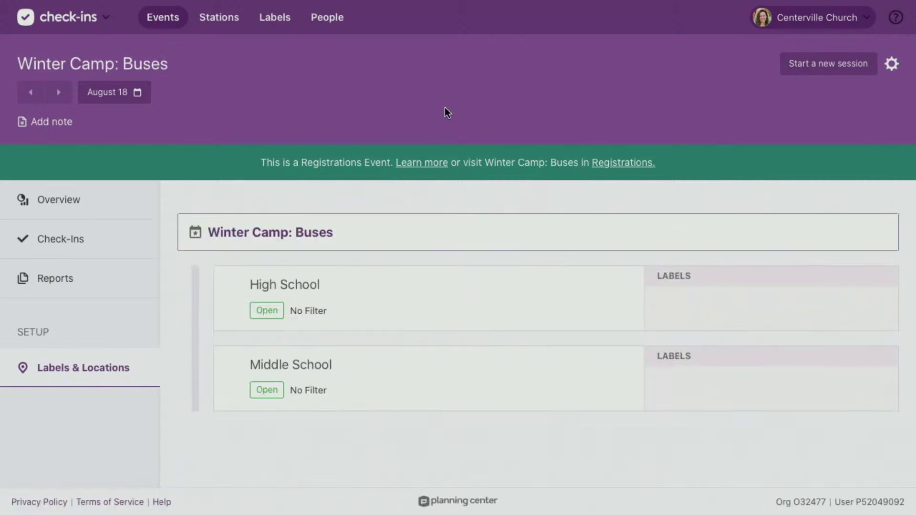
# Link Winter Camp to the Winter Camp: Buses event and launch a Roster station showing 0 of 10 checked in.
pyautogui.click(635, 162)
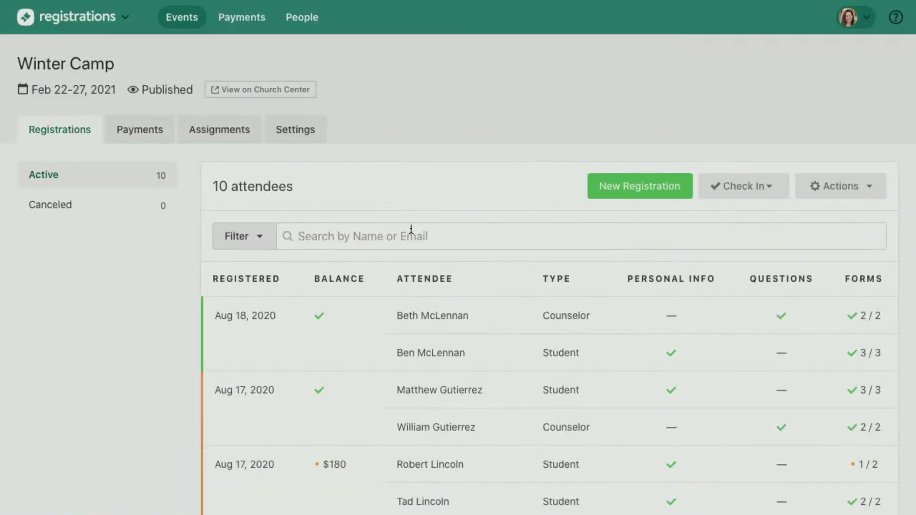
pyautogui.click(745, 185)
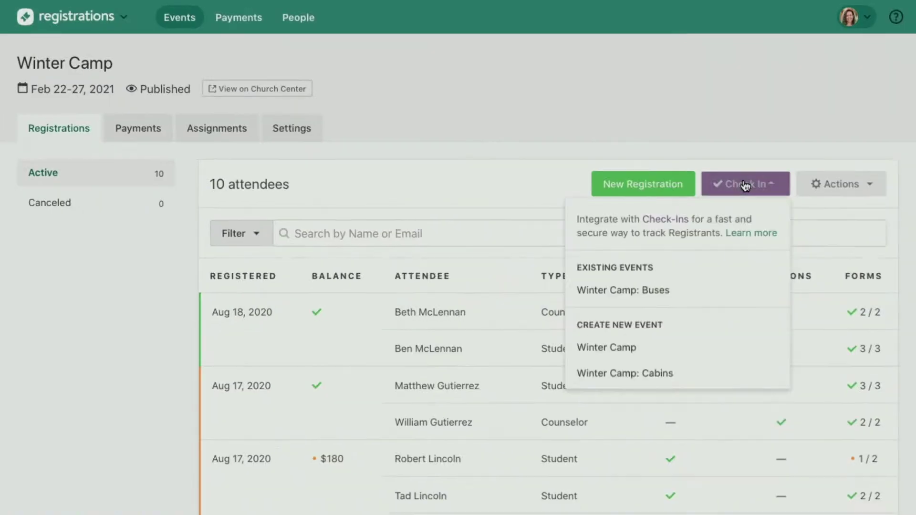
pyautogui.click(618, 292)
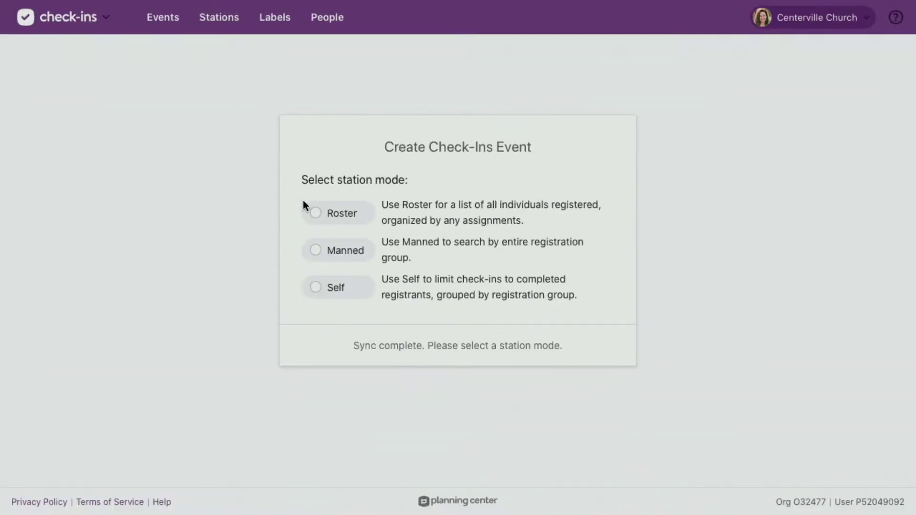
pyautogui.click(343, 222)
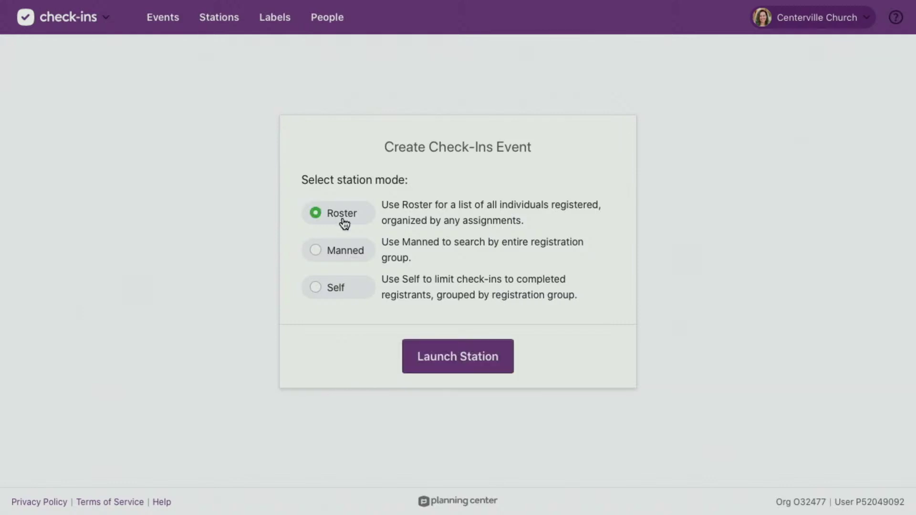
pyautogui.click(463, 358)
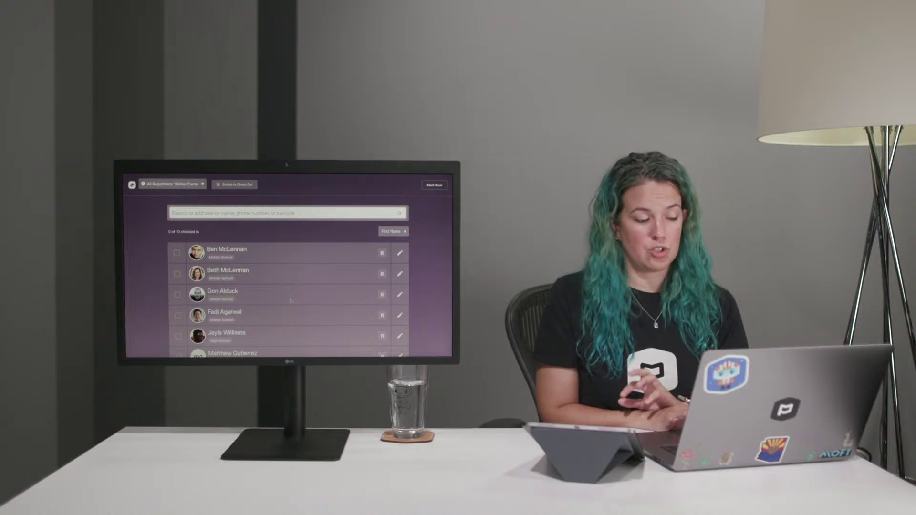
# Check in the first registrant on the Spring Retreat: Cabins roster.
pyautogui.scroll(-3, 290, 300)
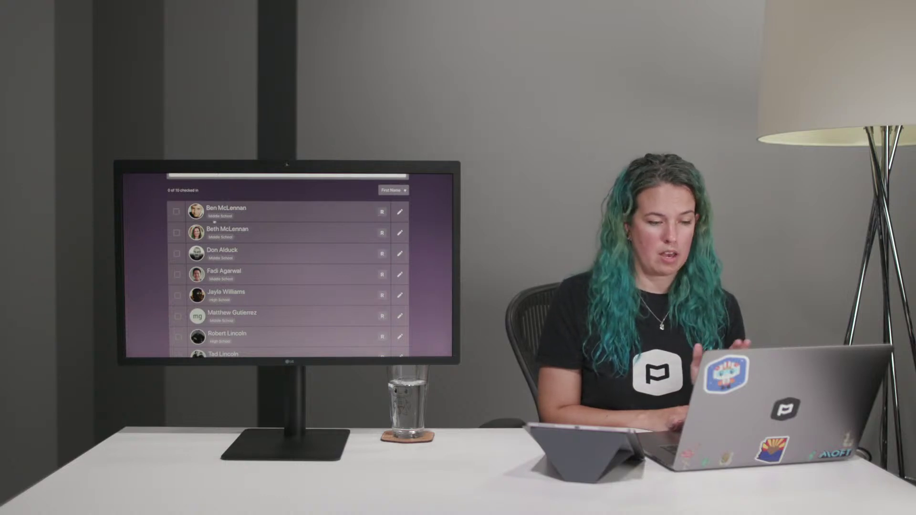
pyautogui.scroll(-3, 291, 253)
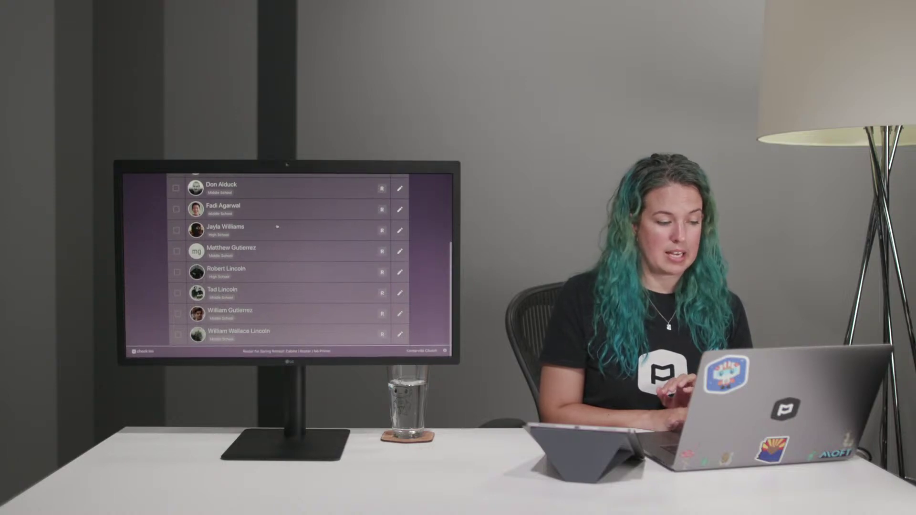
pyautogui.scroll(5, 282, 261)
pyautogui.click(274, 260)
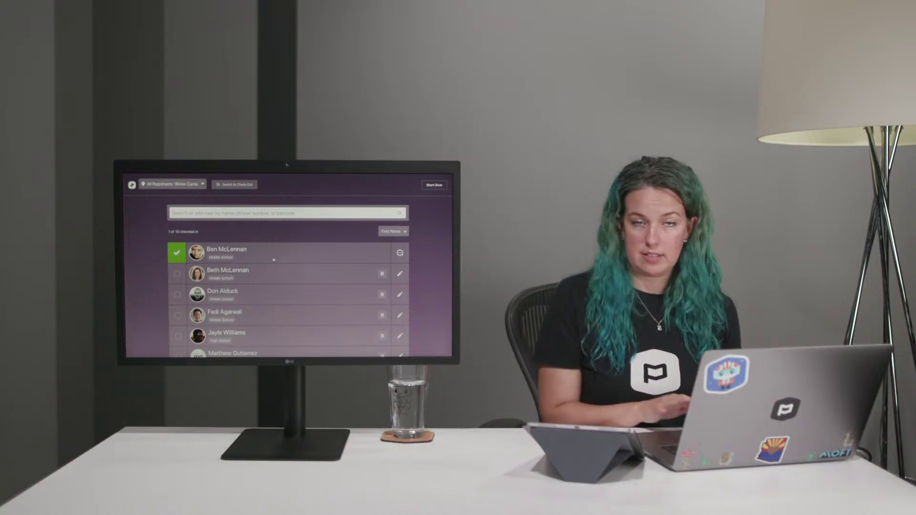
# Check in a High School registrant despite the balance-due and missing-medical-form warning.
pyautogui.scroll(-3, 274, 259)
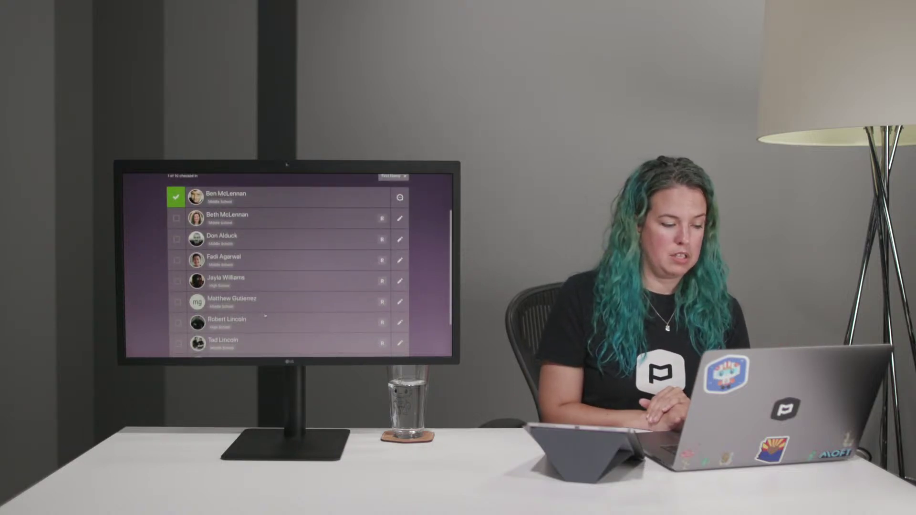
pyautogui.click(177, 323)
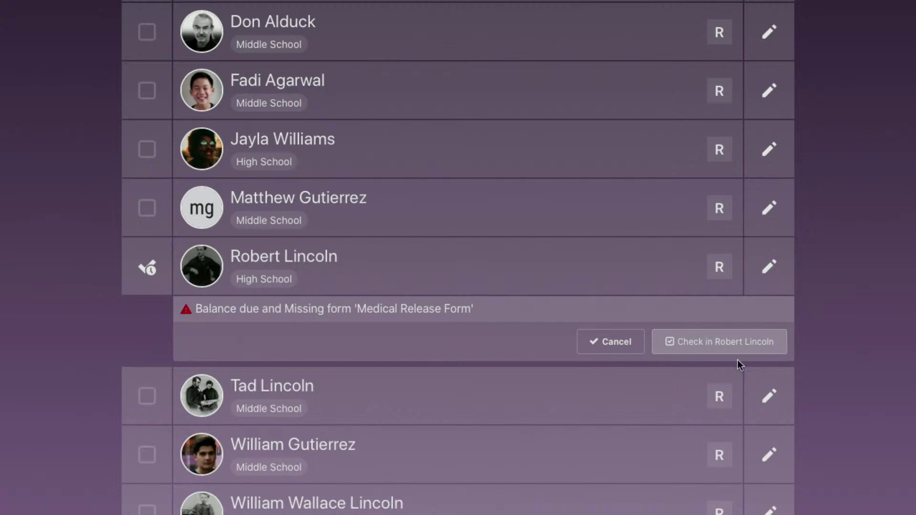
pyautogui.click(730, 341)
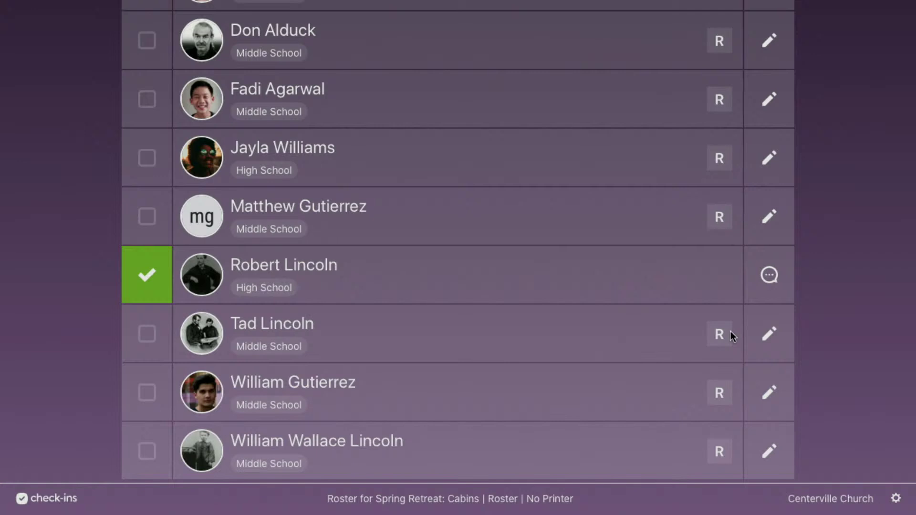
pyautogui.scroll(-2, 731, 331)
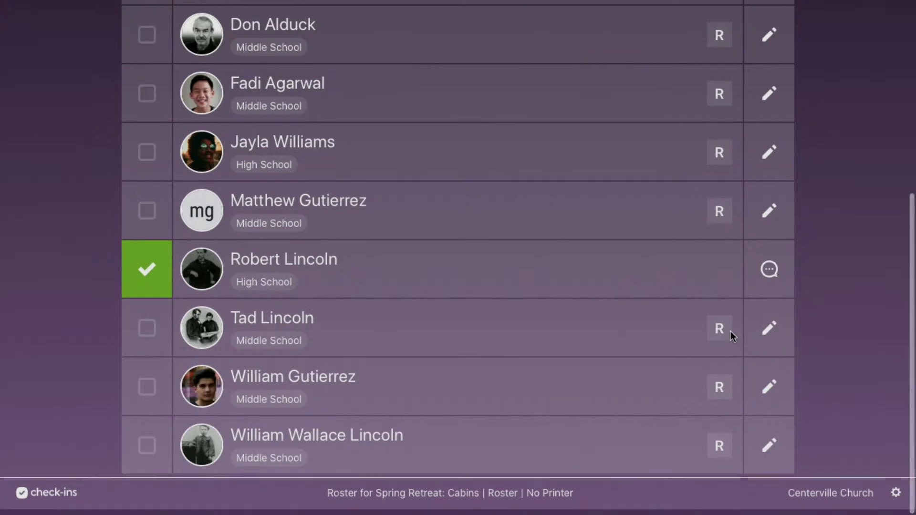